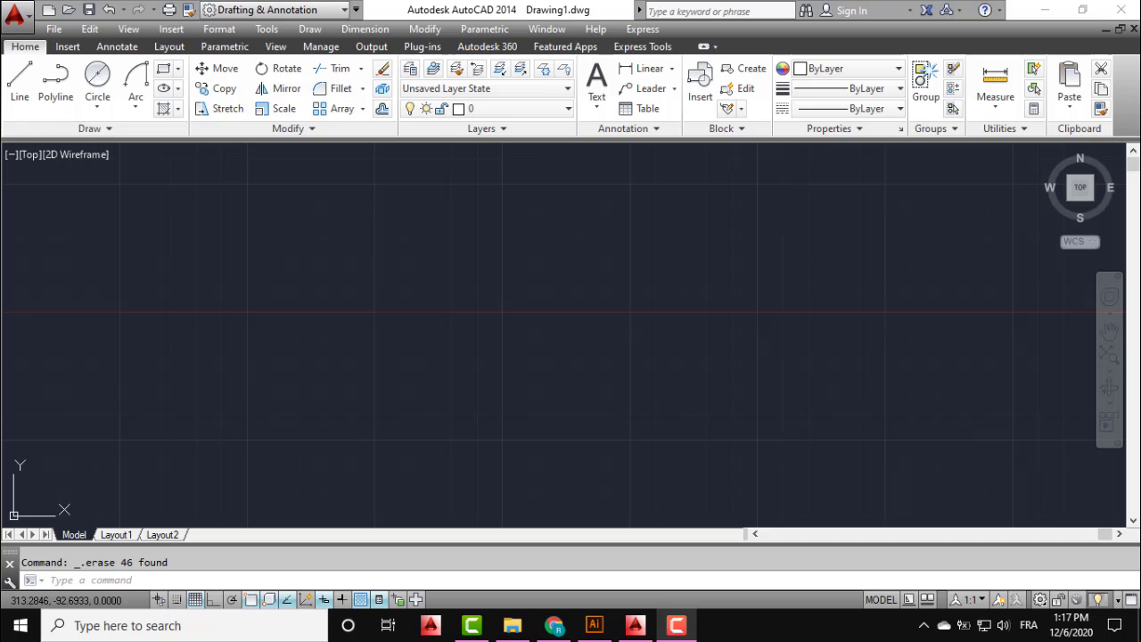
{"action": "left_click", "coordinate": [754, 270]}
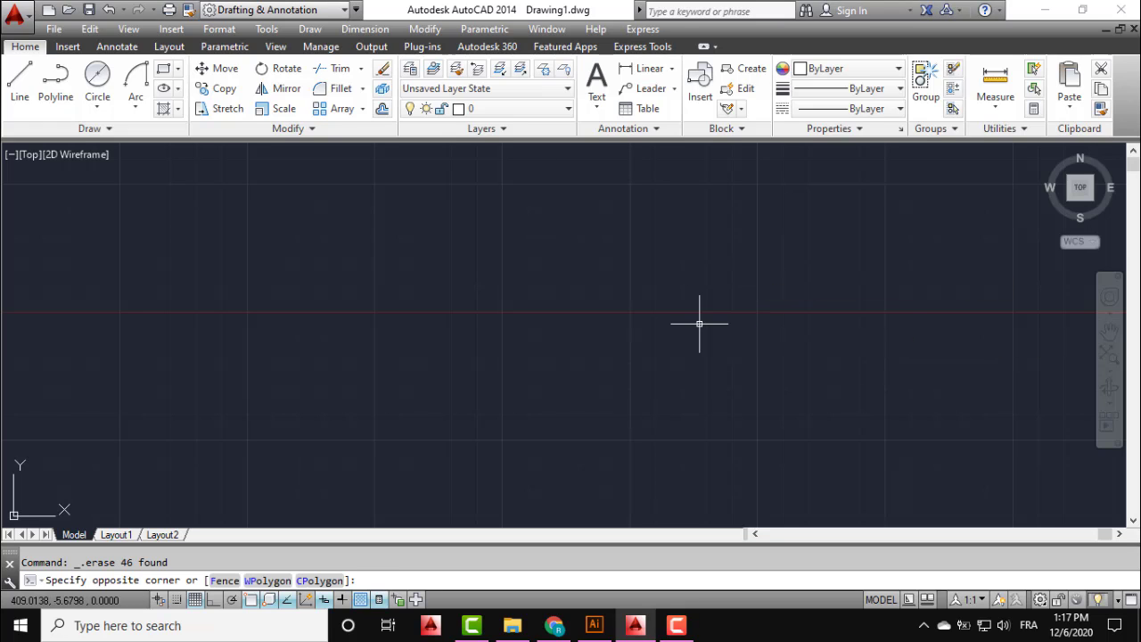
{"action": "left_click", "coordinate": [699, 324]}
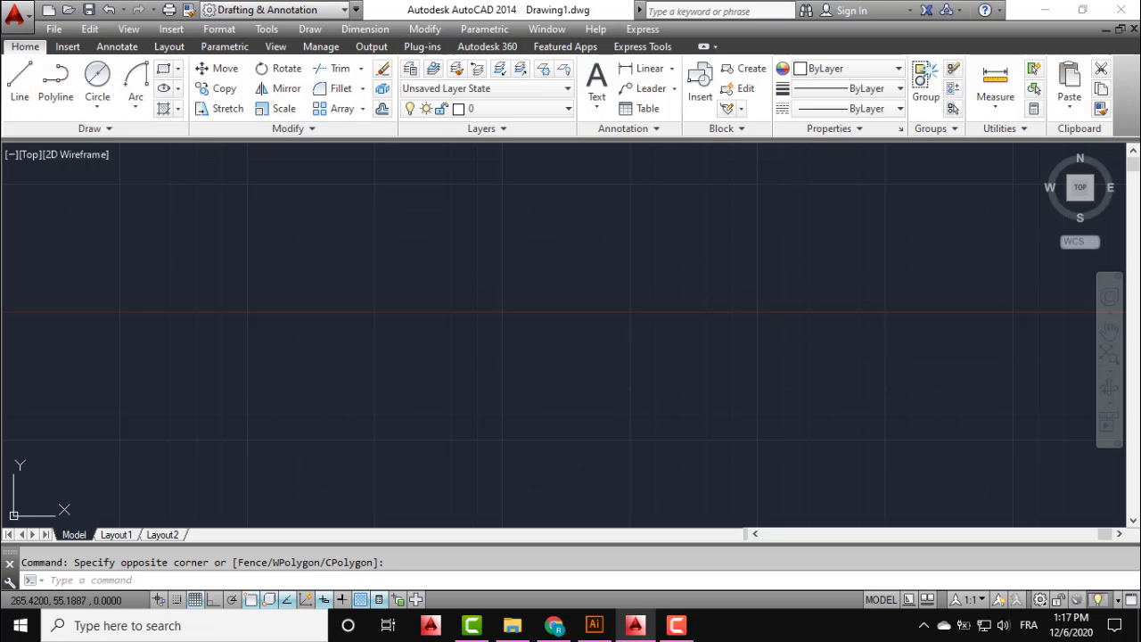
Start a line near the upper-left part of the drawing area, try a 200-unit segment and undo that segment.
{"action": "left_click", "coordinate": [19, 80]}
{"action": "left_click", "coordinate": [249, 191]}
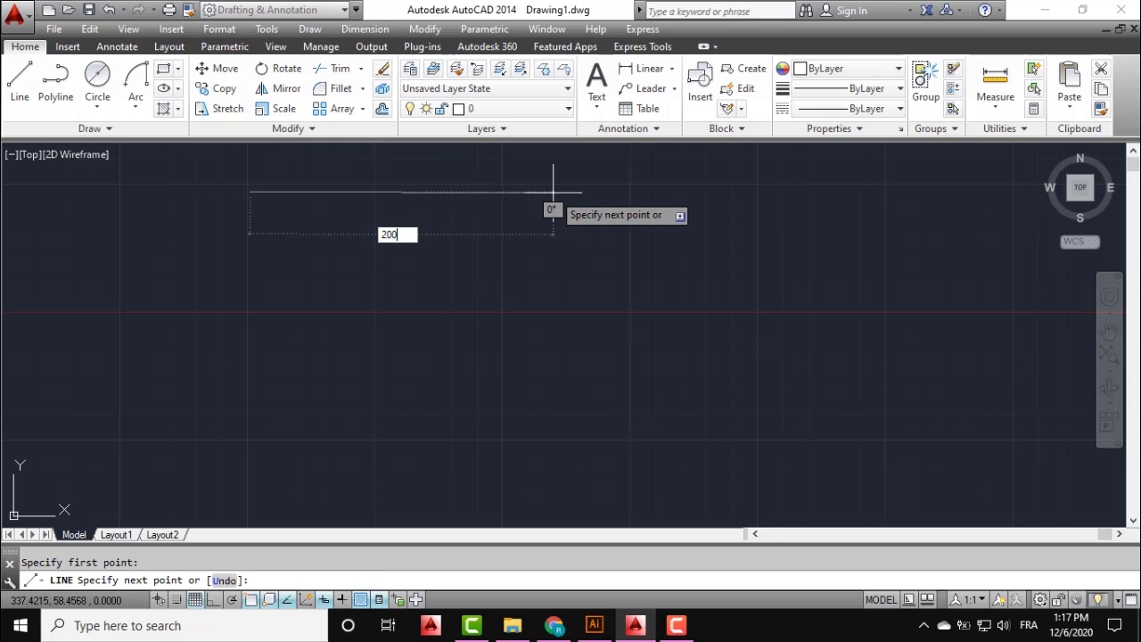
{"action": "type", "text": "200"}
{"action": "key", "text": "Return"}
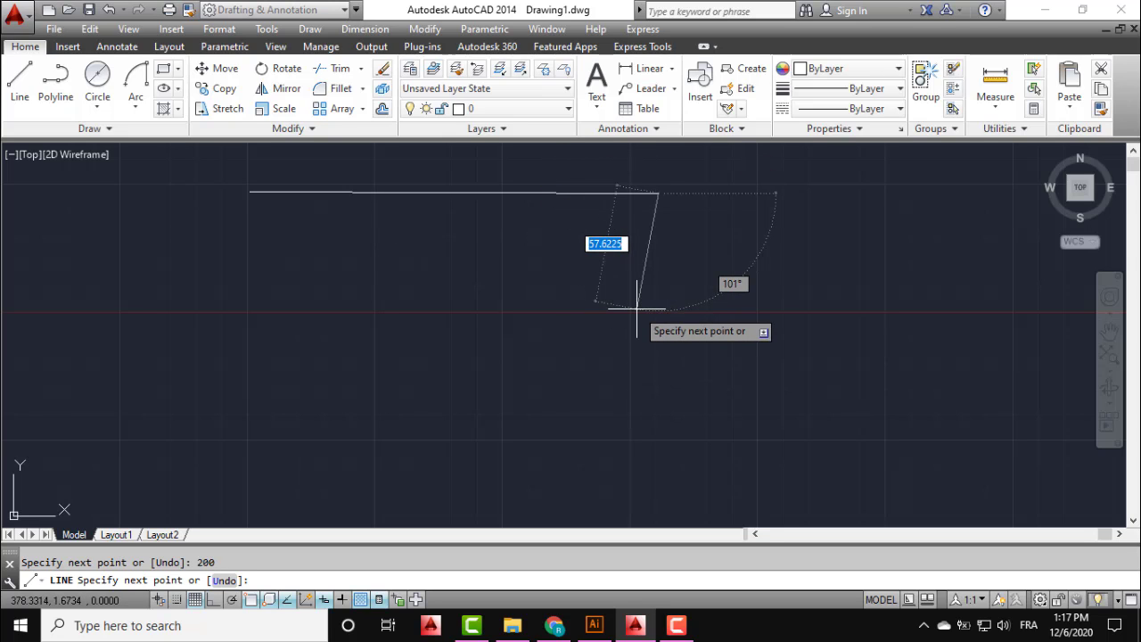
{"action": "key", "text": "ctrl+z"}
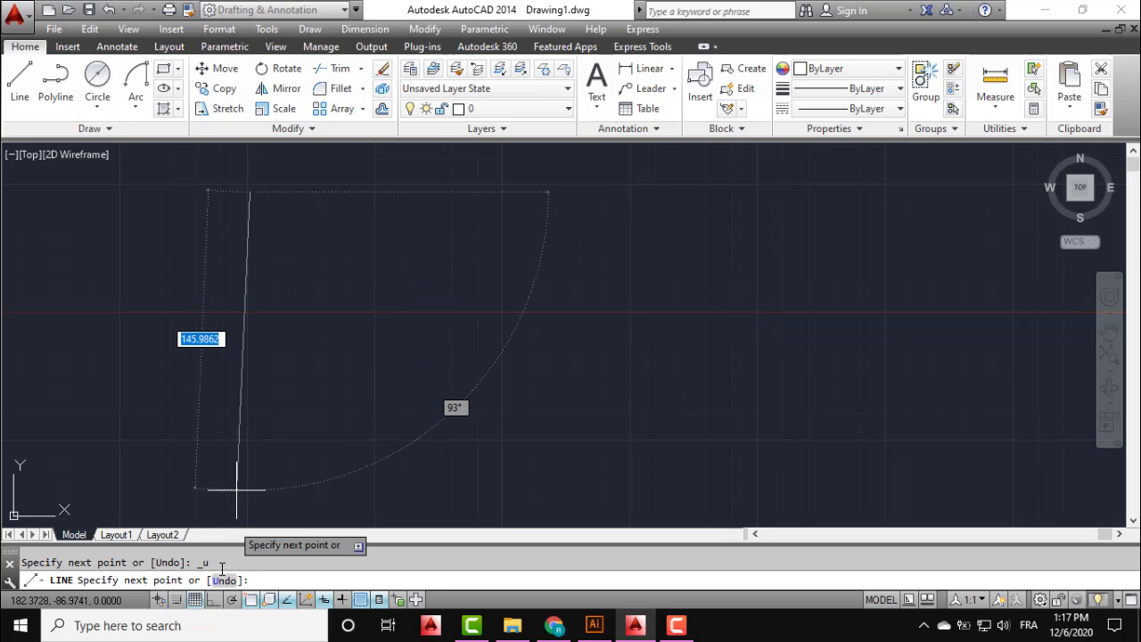
Turn on Ortho mode and draw a closed rectangle of lines, 200 units wide and 70 units high, from the started point.
{"action": "left_click", "coordinate": [215, 599]}
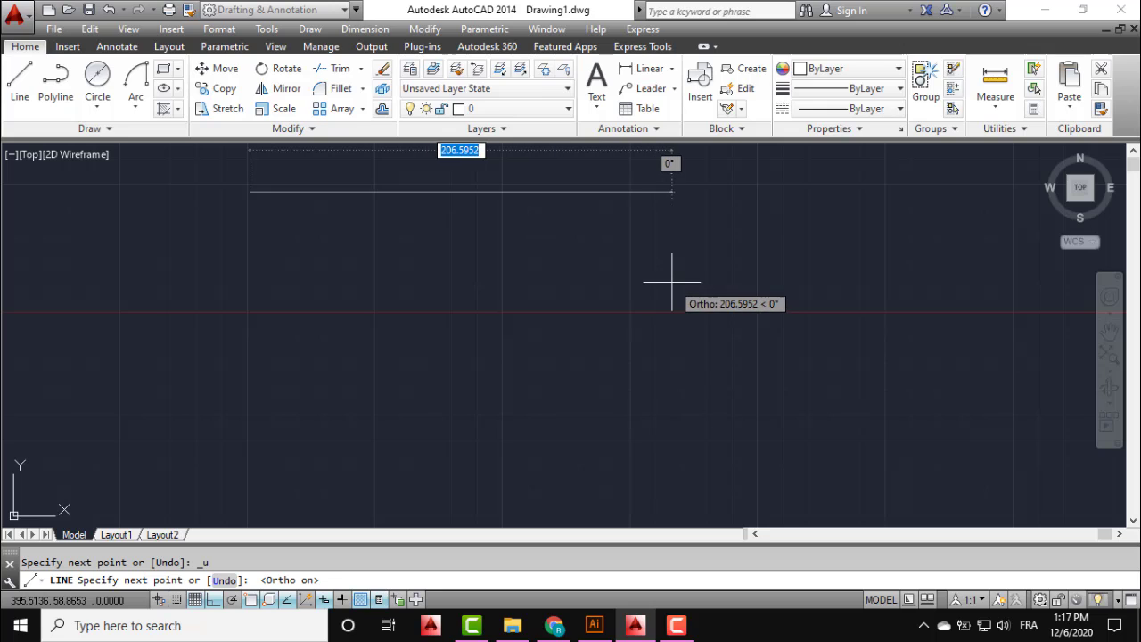
{"action": "type", "text": "200"}
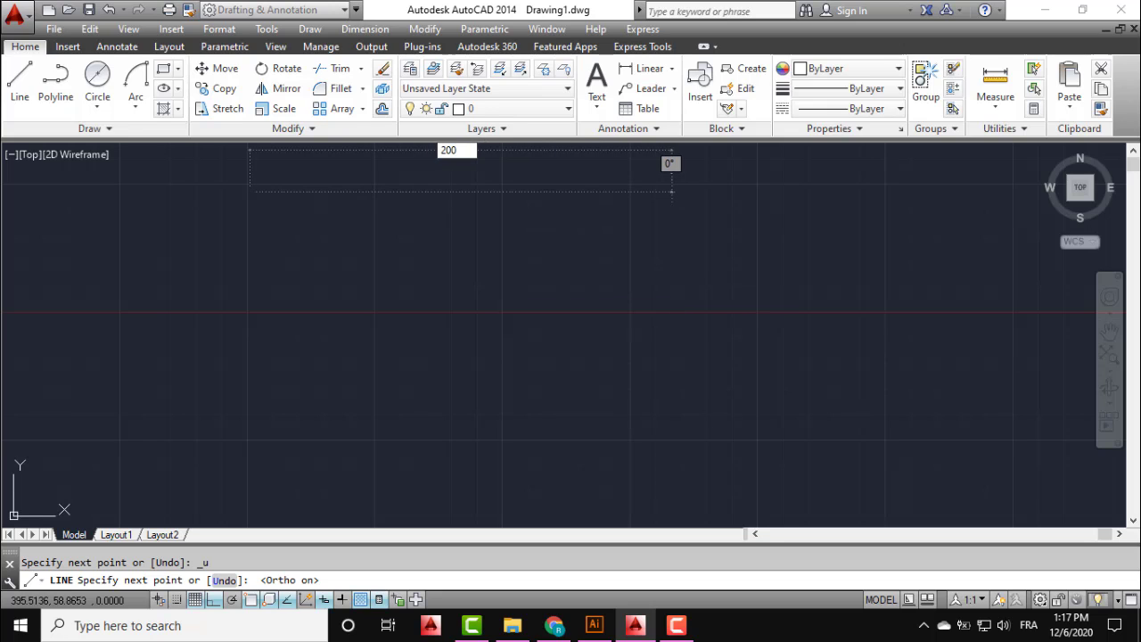
{"action": "key", "text": "Return"}
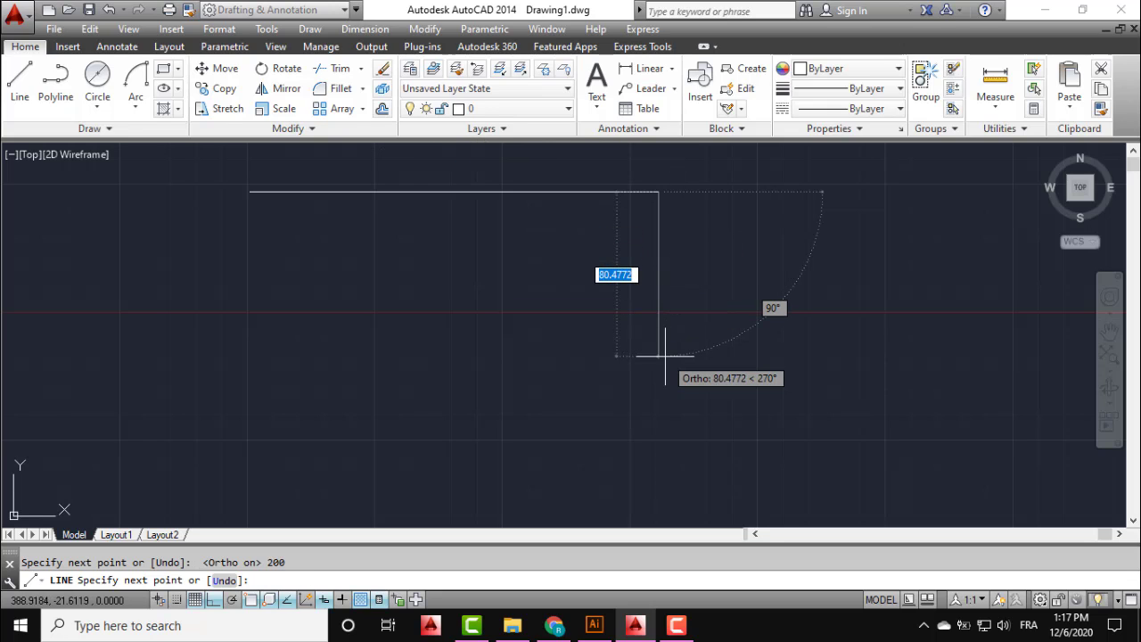
{"action": "type", "text": "70"}
{"action": "key", "text": "Return"}
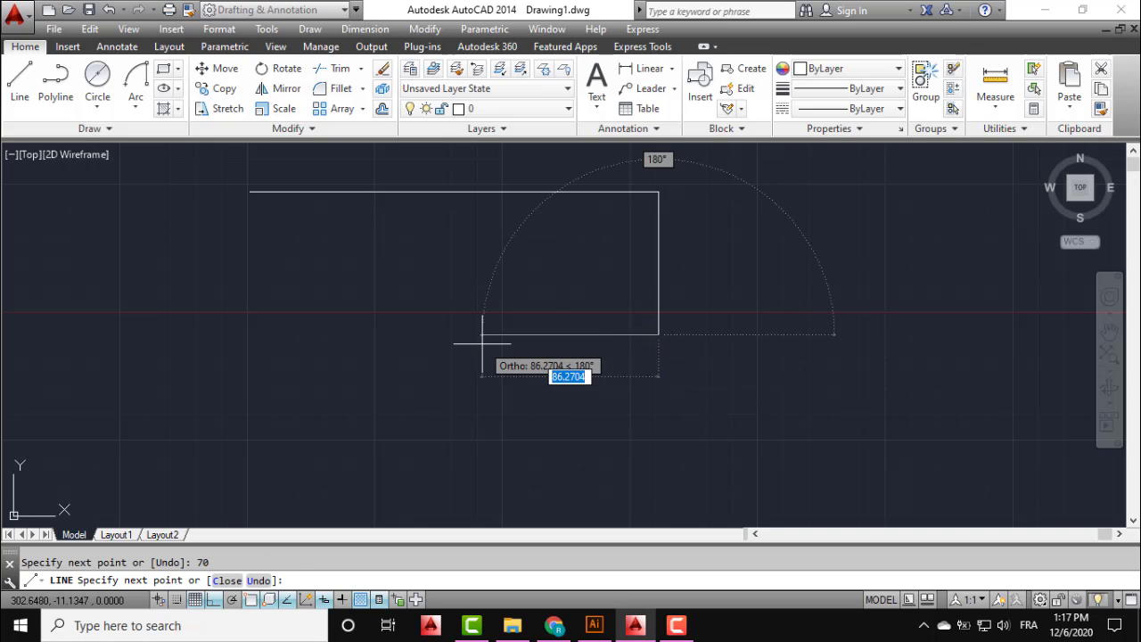
{"action": "type", "text": "200"}
{"action": "key", "text": "Return"}
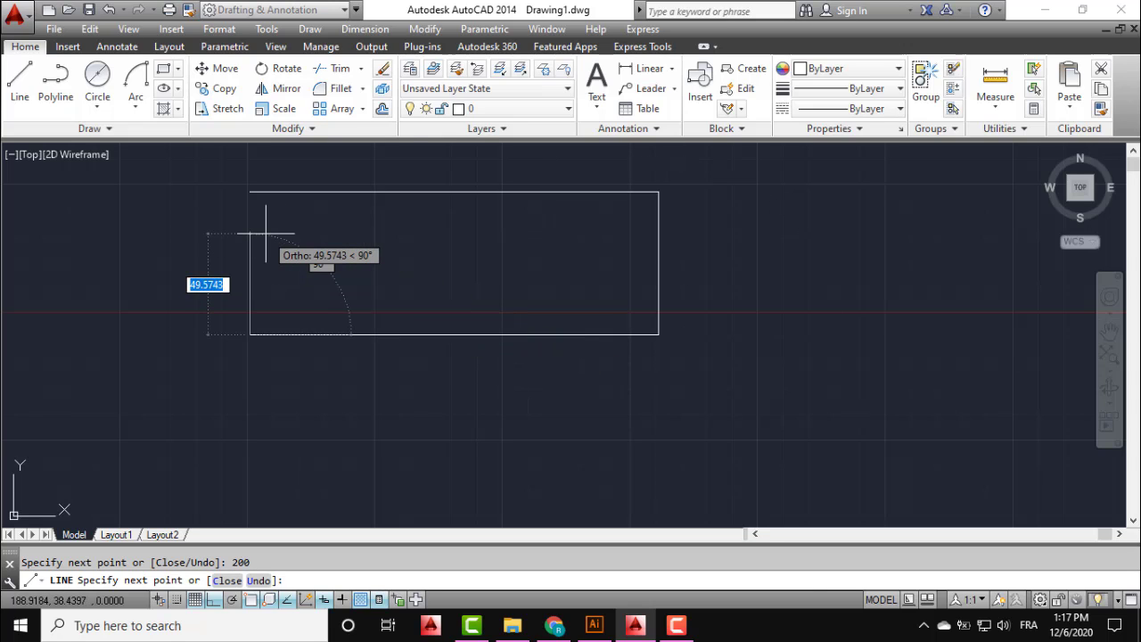
{"action": "type", "text": "70"}
{"action": "key", "text": "Return"}
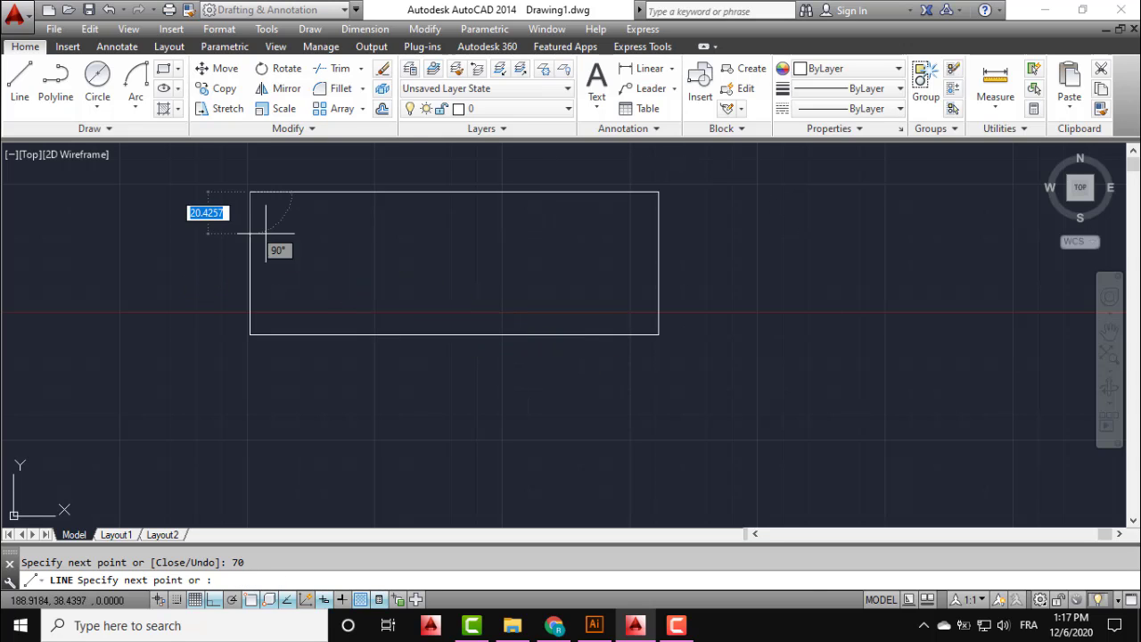
{"action": "key", "text": "Escape"}
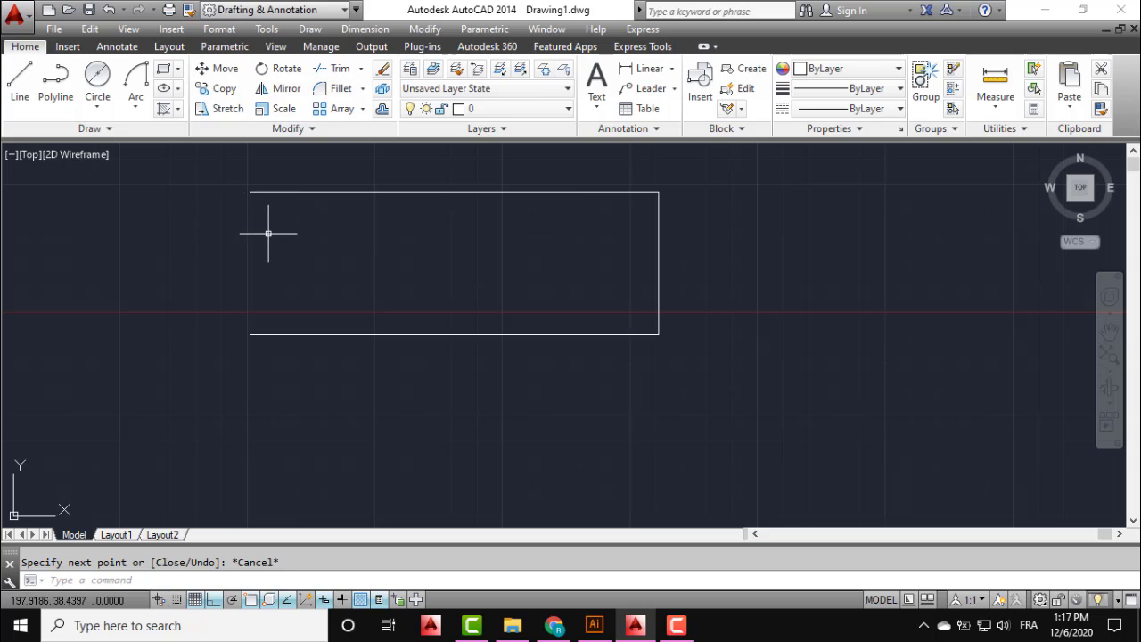
Draw a horizontal centerline from the midpoint of the rectangle's left side to the midpoint of its right side.
{"action": "left_click", "coordinate": [20, 78]}
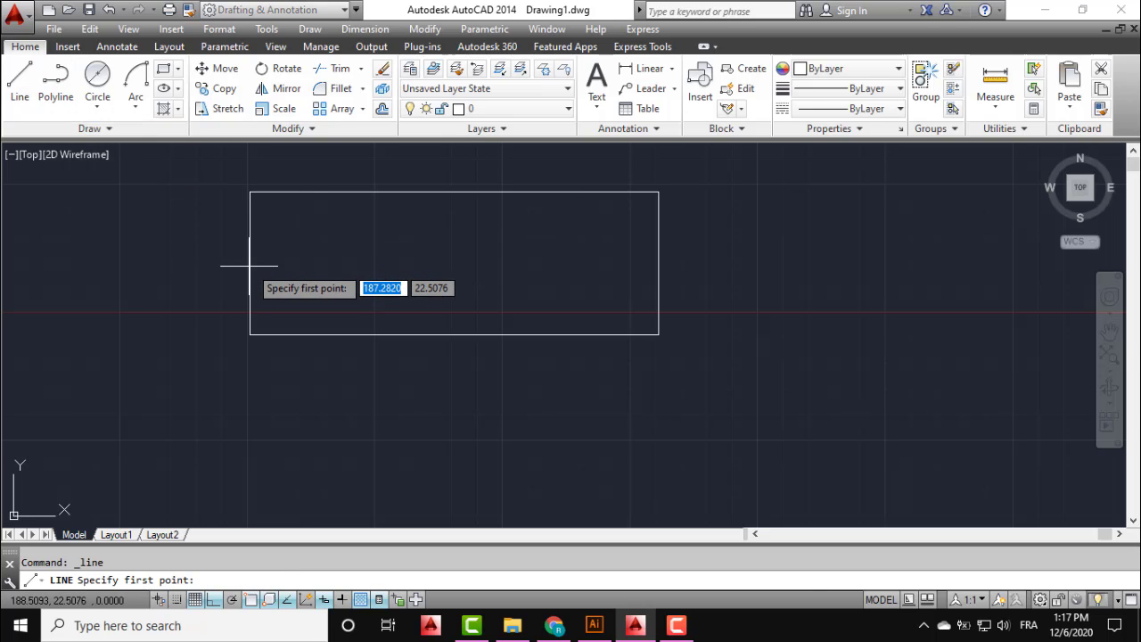
{"action": "left_click", "coordinate": [250, 264]}
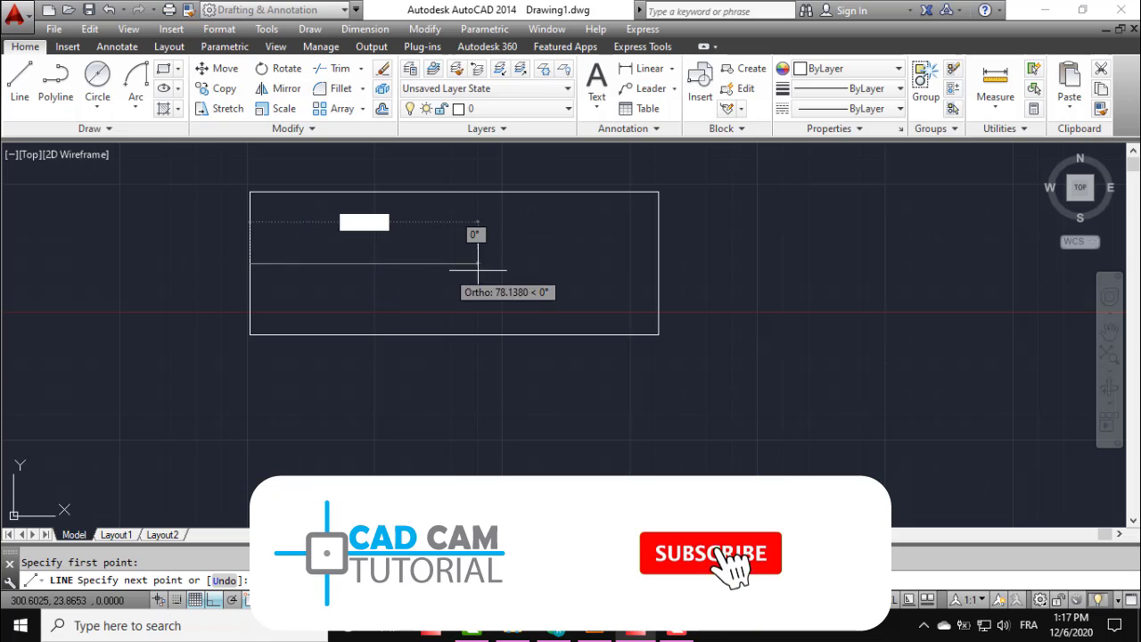
{"action": "left_click", "coordinate": [658, 263]}
{"action": "key", "text": "Return"}
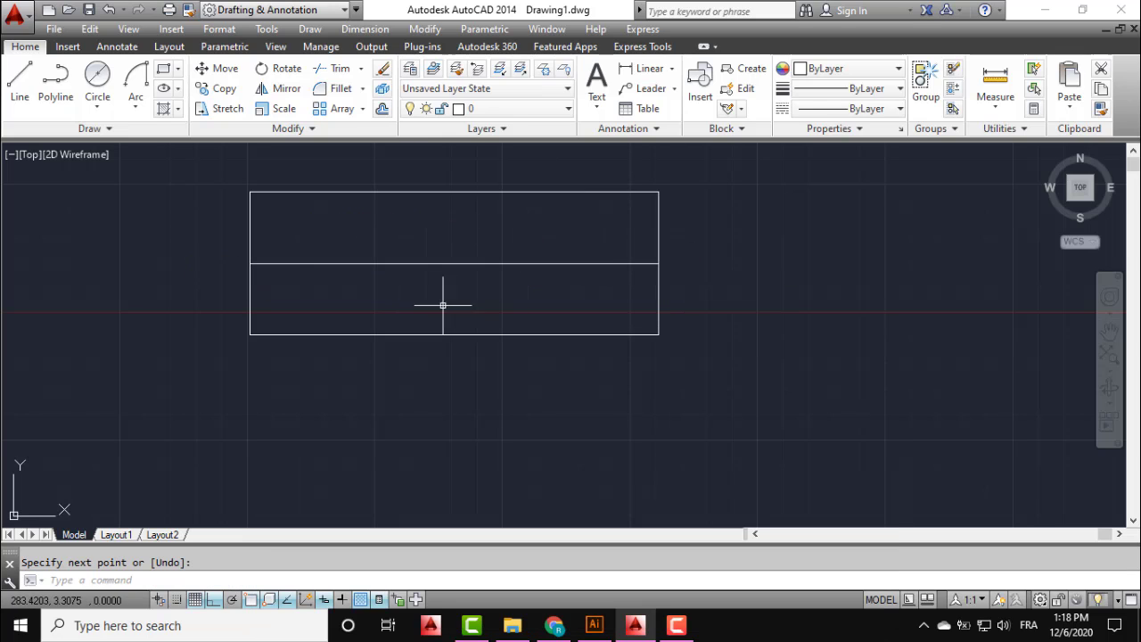
Draw a vertical centerline from the midpoint of the rectangle's upper edge to the midpoint of its lower edge.
{"action": "middle_click_drag", "start_coordinate": [443, 305], "coordinate": [531, 344]}
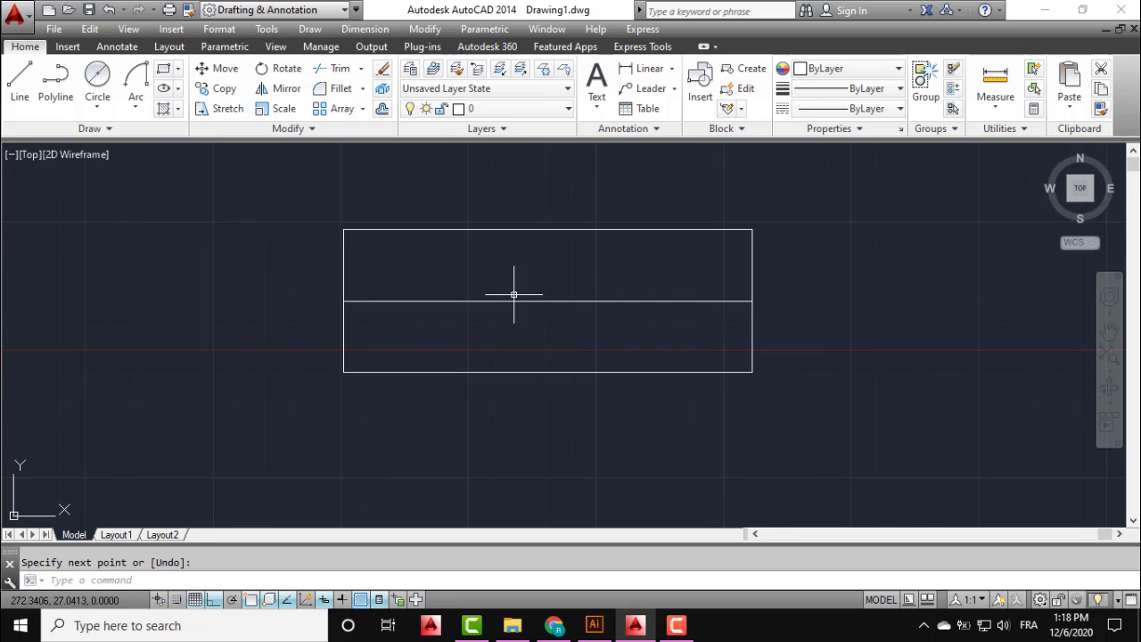
{"action": "key", "text": "Return"}
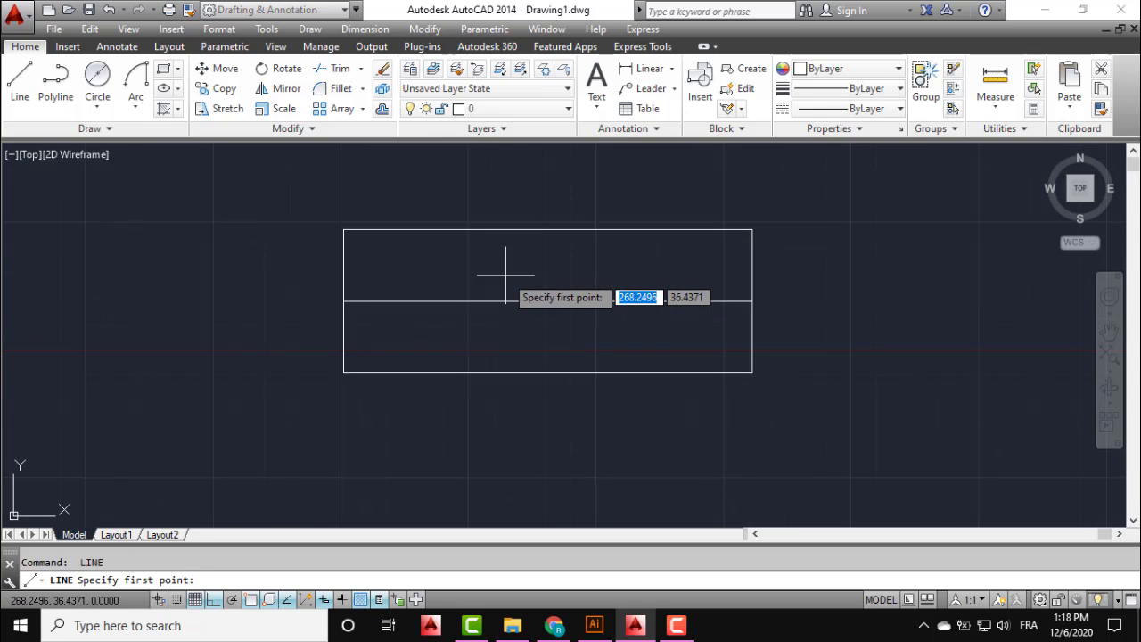
{"action": "left_click", "coordinate": [548, 230]}
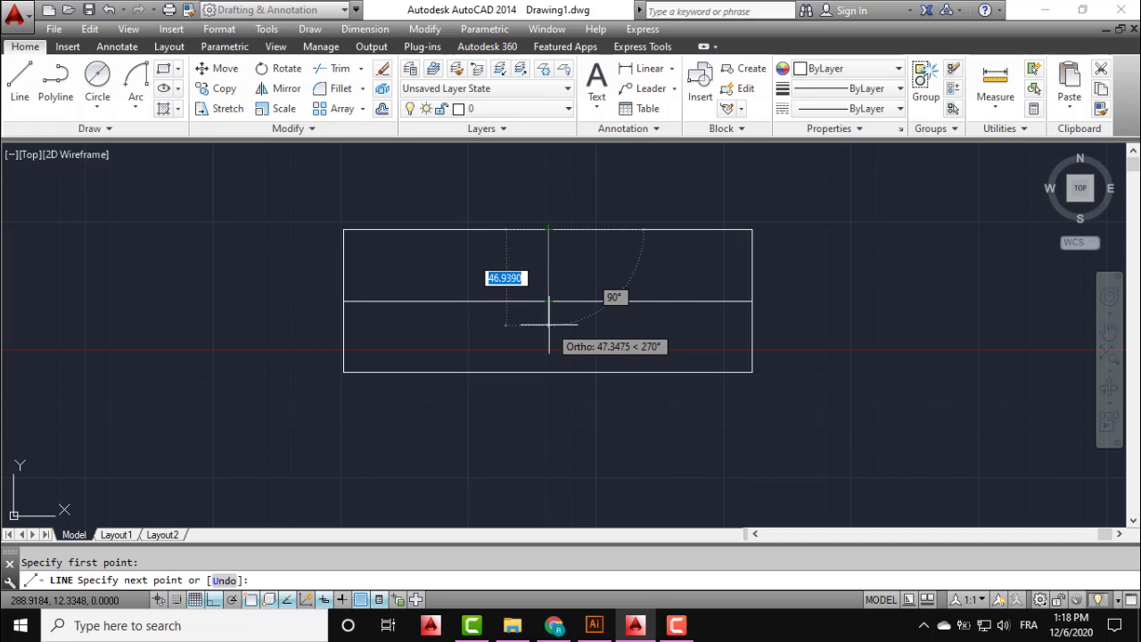
{"action": "left_click", "coordinate": [548, 372]}
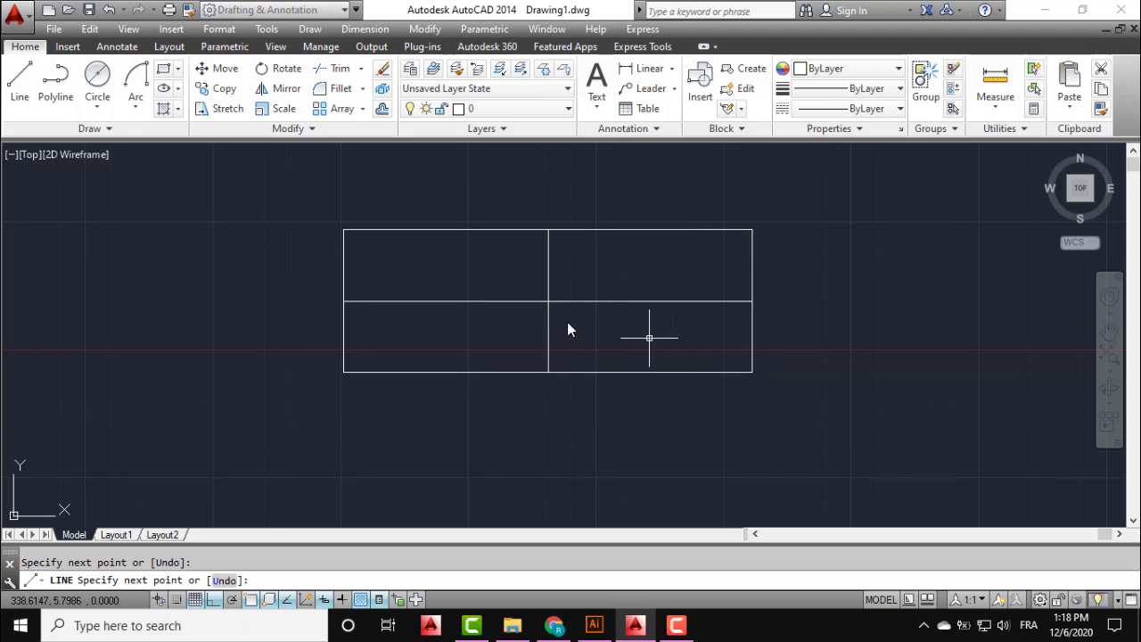
{"action": "key", "text": "Return"}
Offset the vertical centerline by 15 units to both its right and left sides.
{"action": "middle_click_drag", "start_coordinate": [550, 318], "coordinate": [506, 341]}
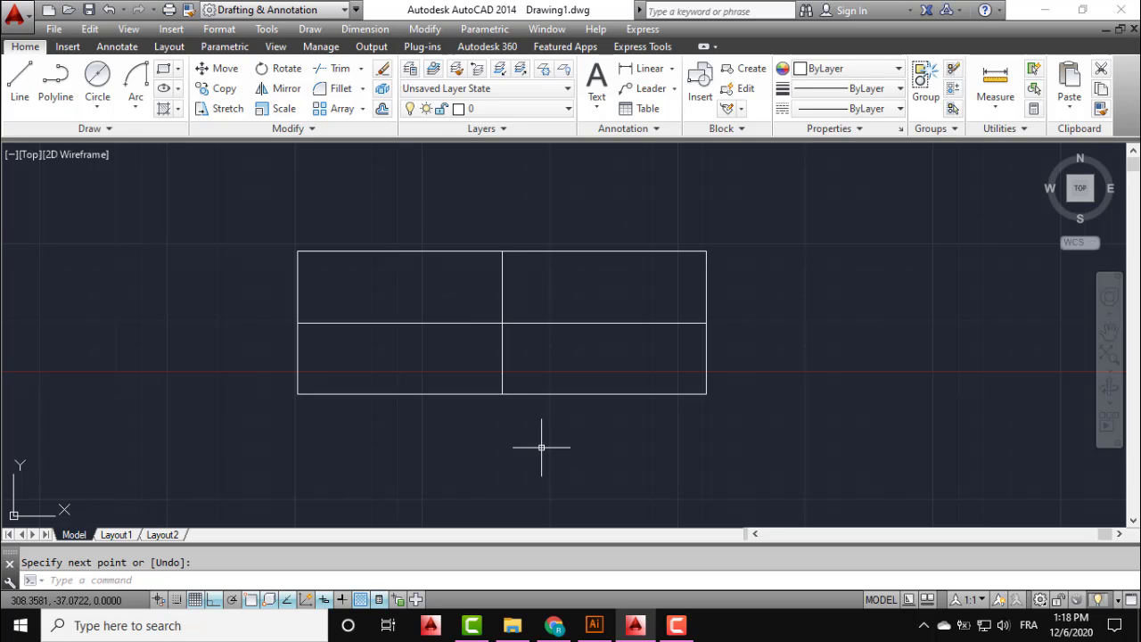
{"action": "left_click", "coordinate": [382, 108]}
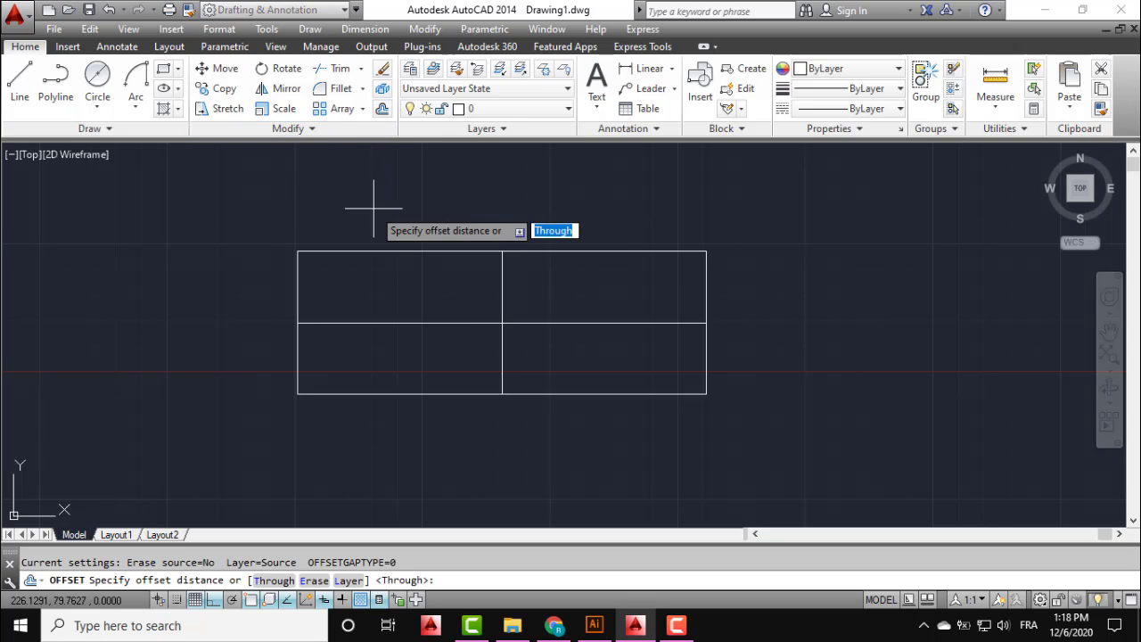
{"action": "key", "text": "Return"}
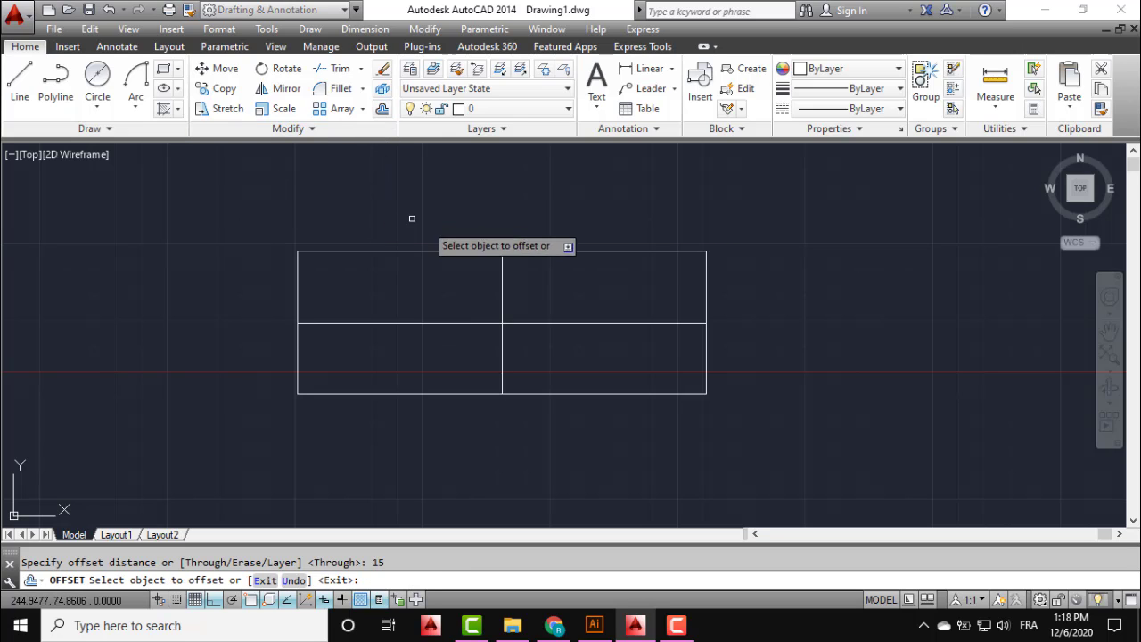
{"action": "left_click", "coordinate": [503, 283]}
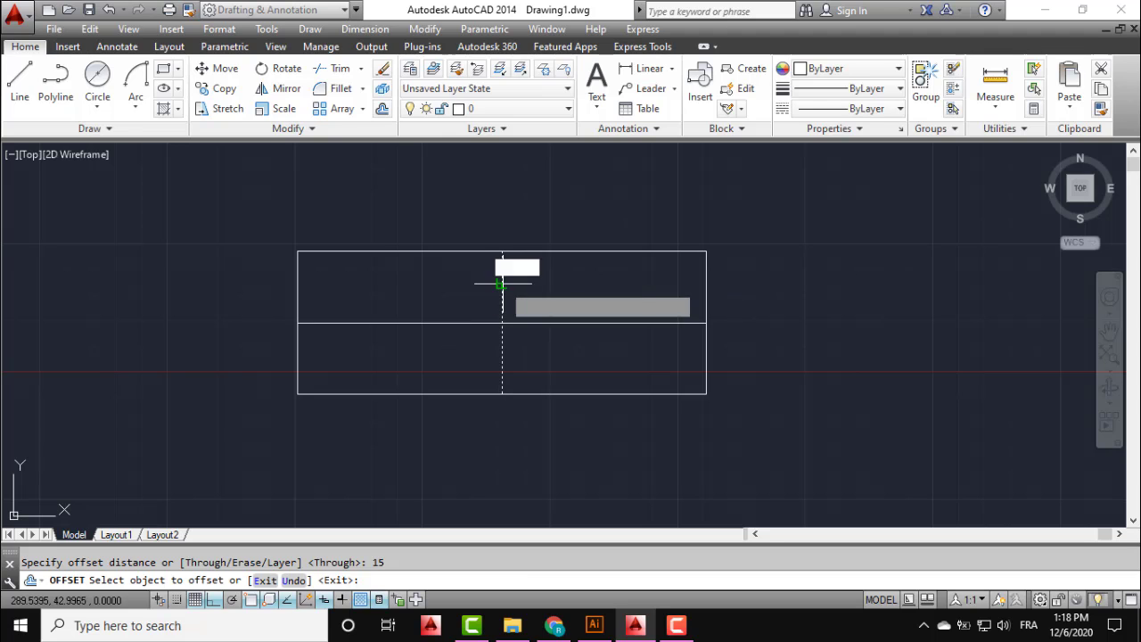
{"action": "left_click", "coordinate": [518, 289]}
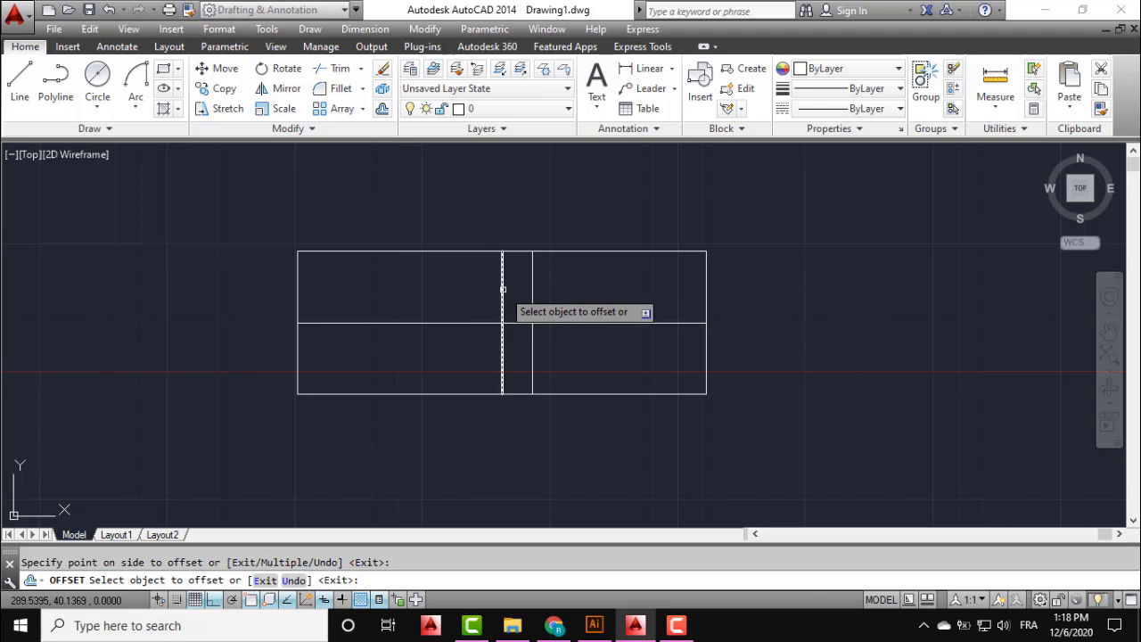
{"action": "left_click", "coordinate": [502, 289]}
{"action": "left_click", "coordinate": [454, 290]}
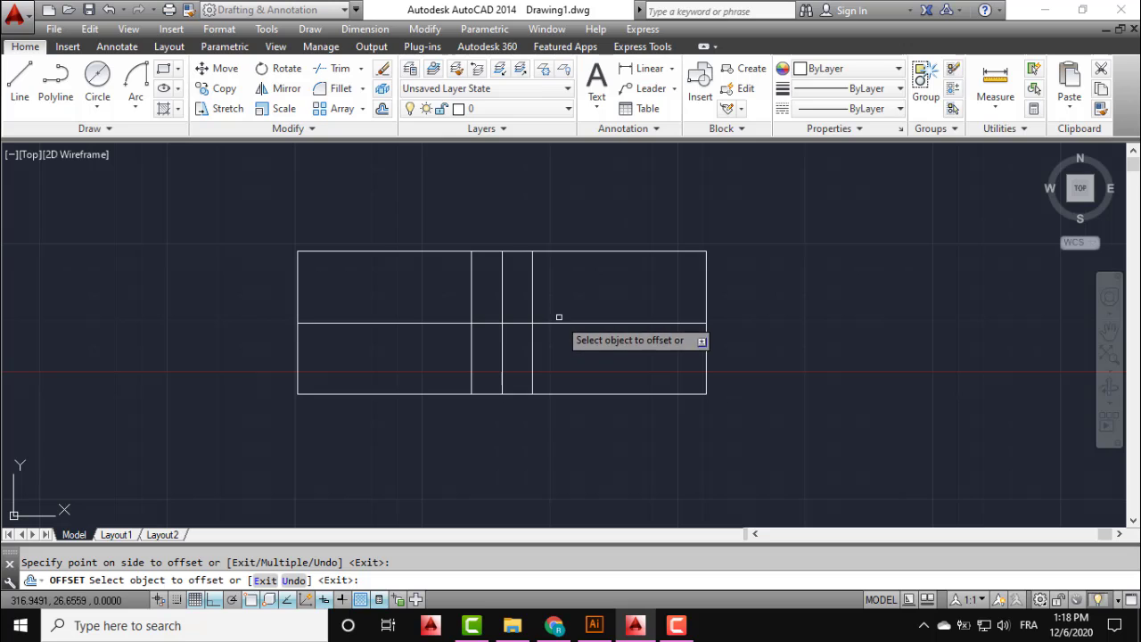
Offset the horizontal centerline by 20 units both above and below it.
{"action": "left_click", "coordinate": [557, 322]}
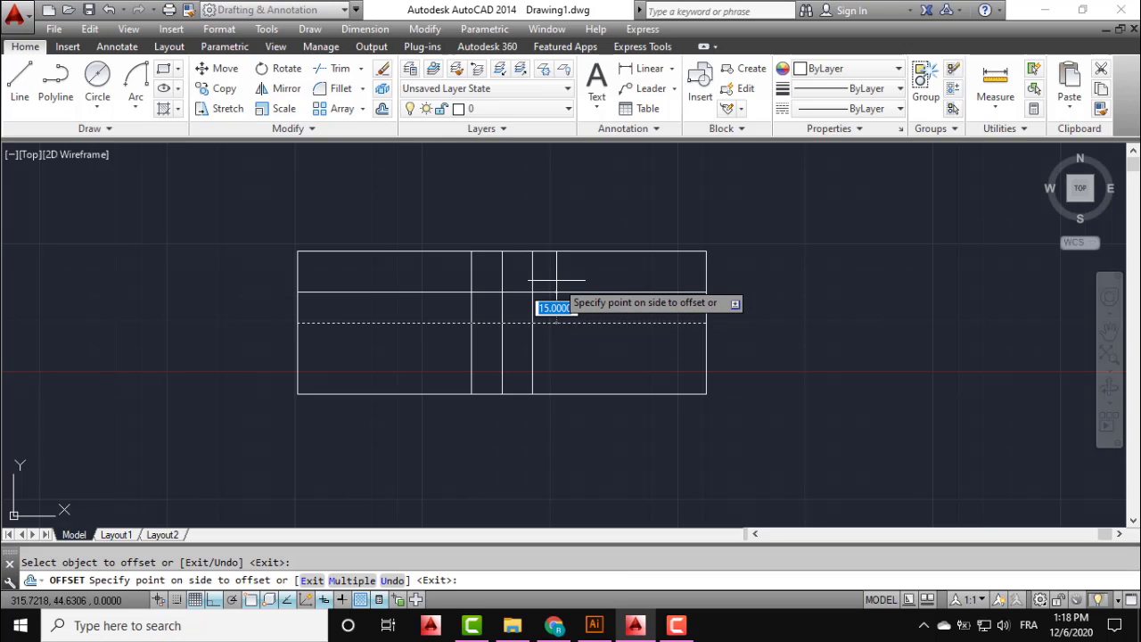
{"action": "type", "text": "20"}
{"action": "key", "text": "Return"}
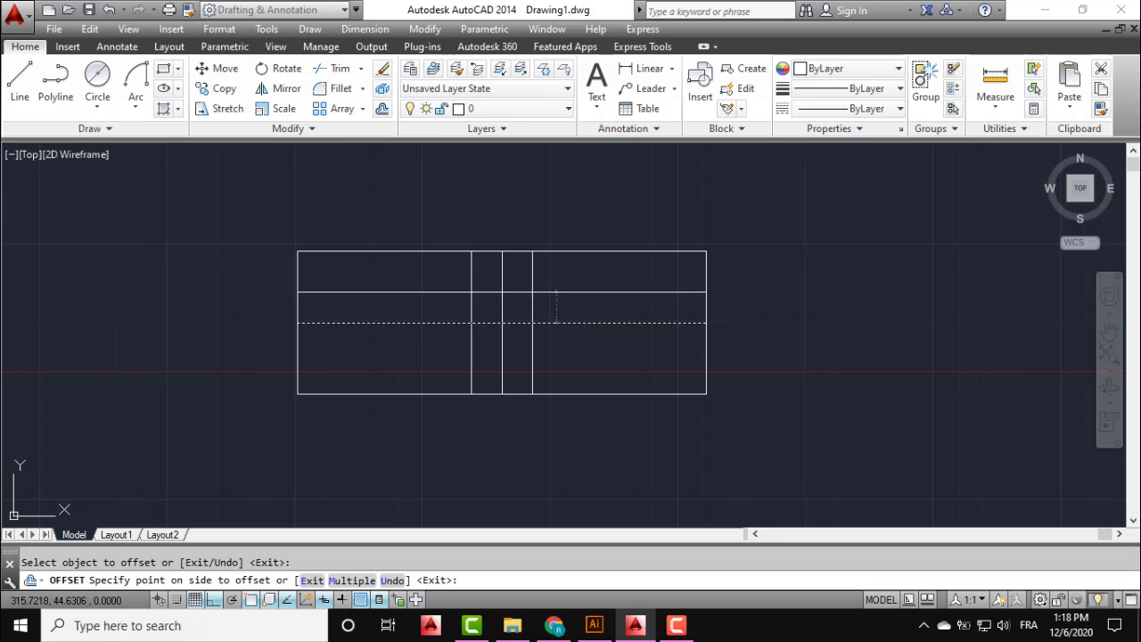
{"action": "left_click", "coordinate": [547, 323]}
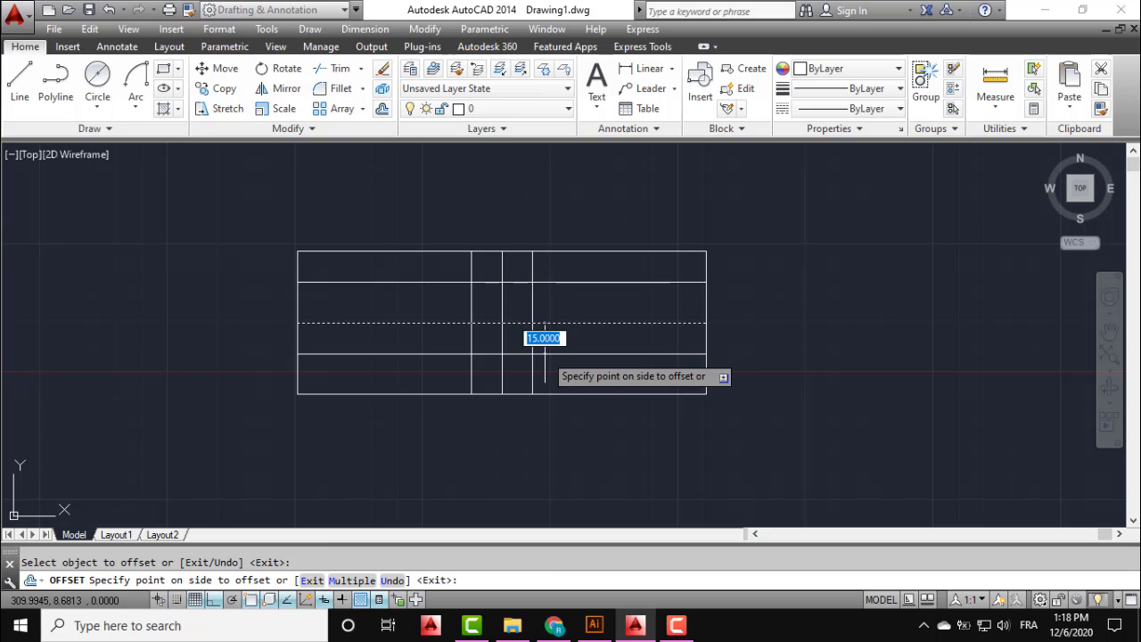
{"action": "type", "text": "2"}
{"action": "key", "text": "Return"}
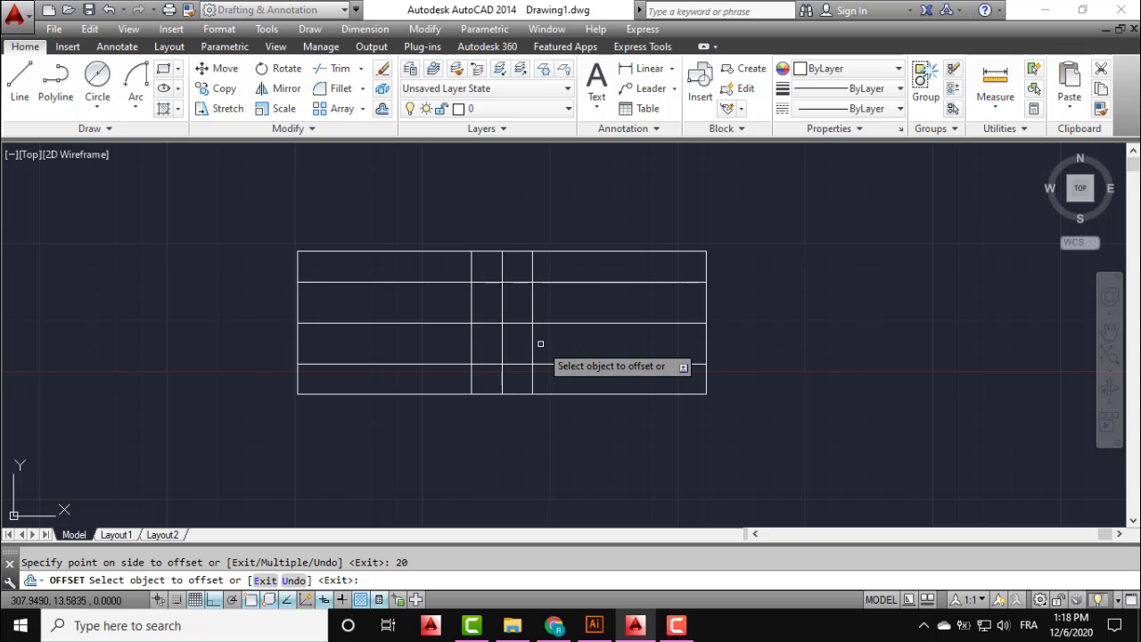
{"action": "key", "text": "Escape"}
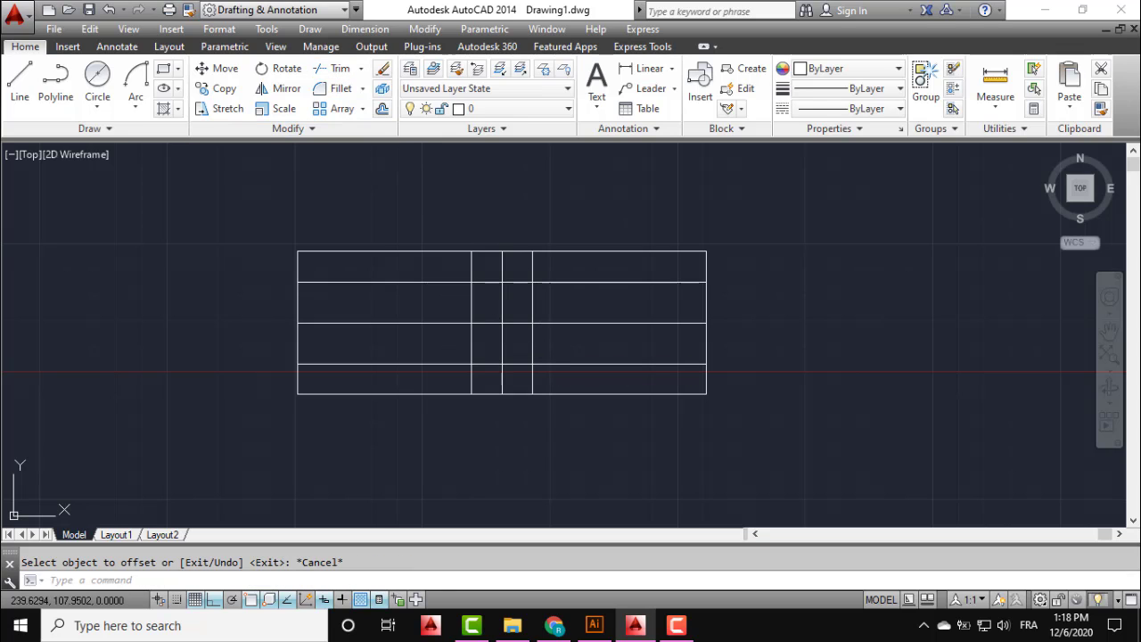
Trim both vertical offset lines where they extend above and below the two horizontal offset lines.
{"action": "left_click", "coordinate": [332, 68]}
{"action": "left_click", "coordinate": [603, 277]}
{"action": "left_click", "coordinate": [591, 290]}
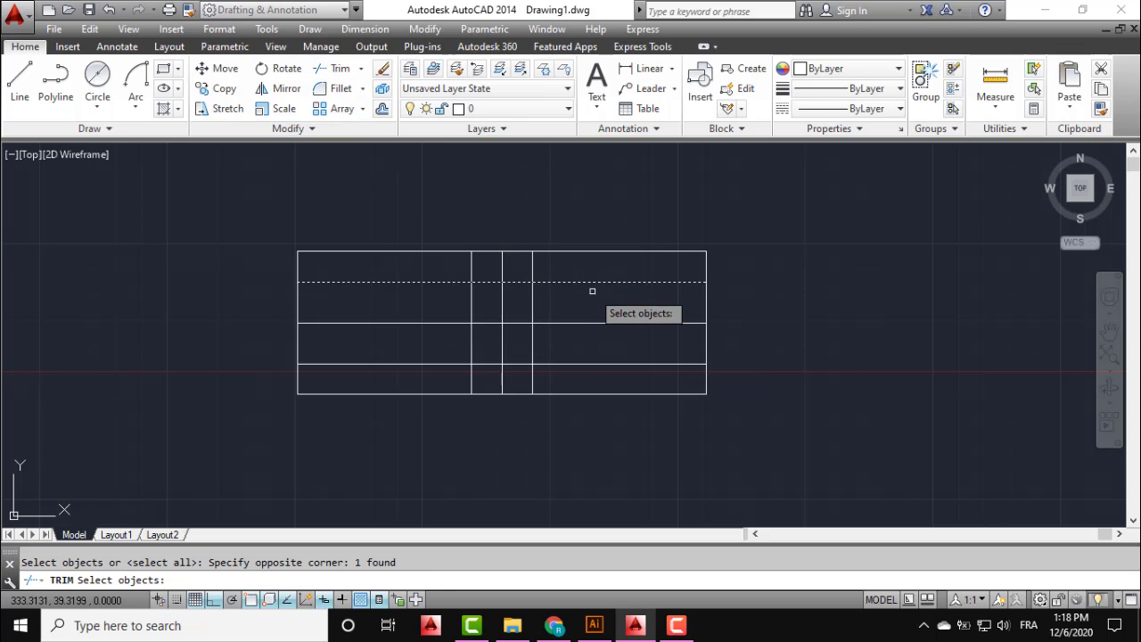
{"action": "left_click", "coordinate": [583, 355]}
{"action": "left_click", "coordinate": [573, 373]}
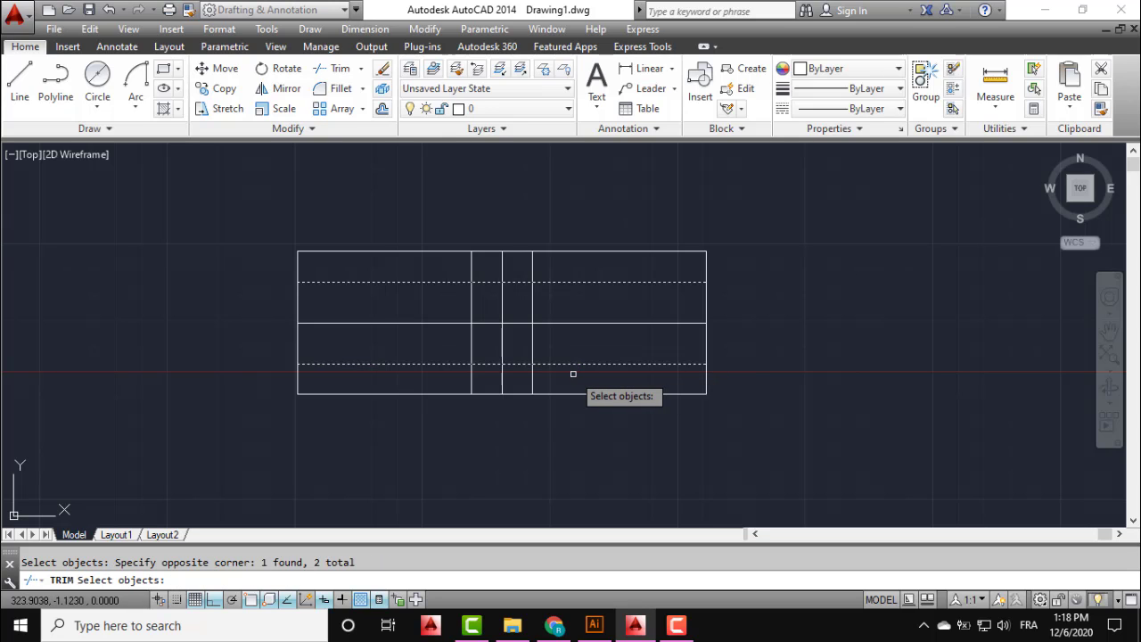
{"action": "key", "text": "Return"}
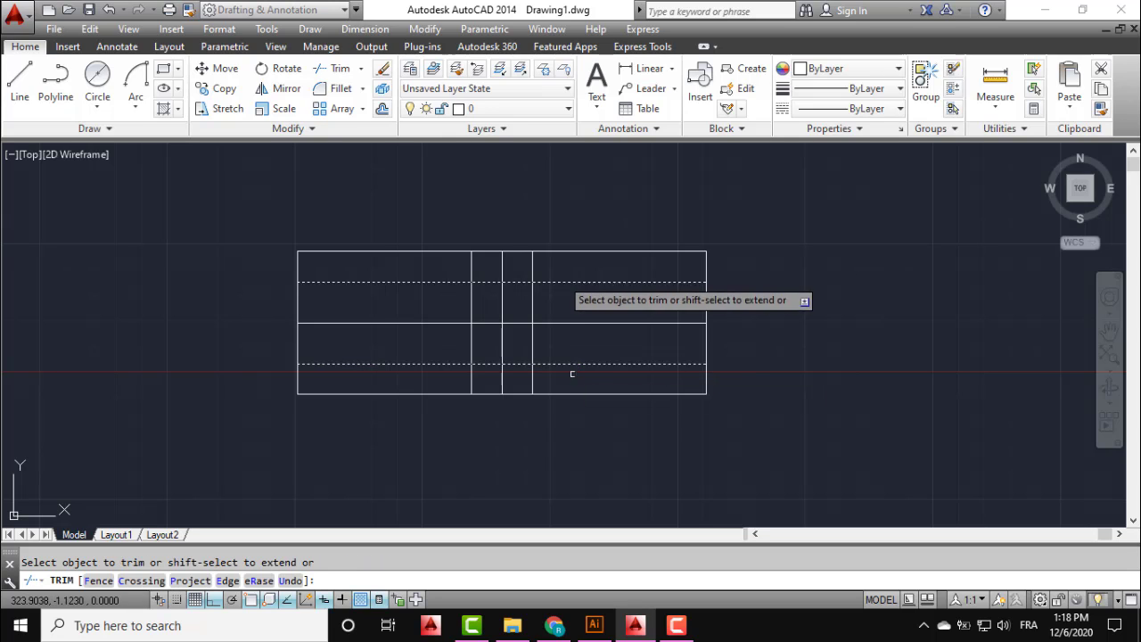
{"action": "left_click", "coordinate": [553, 267]}
{"action": "left_click", "coordinate": [520, 273]}
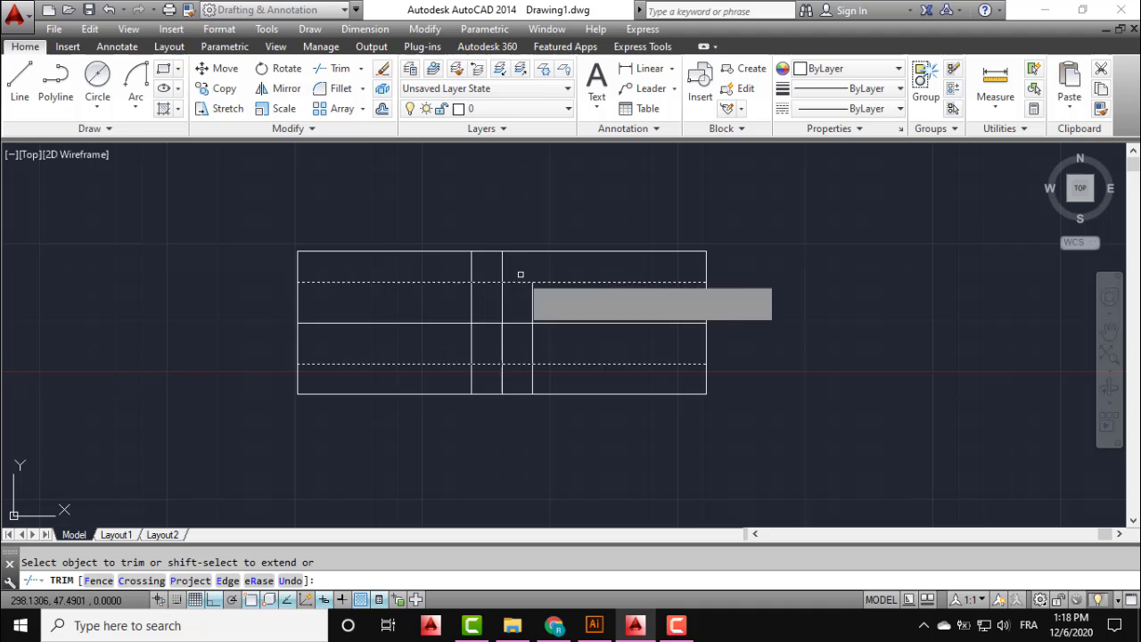
{"action": "left_click", "coordinate": [476, 262]}
{"action": "left_click", "coordinate": [448, 267]}
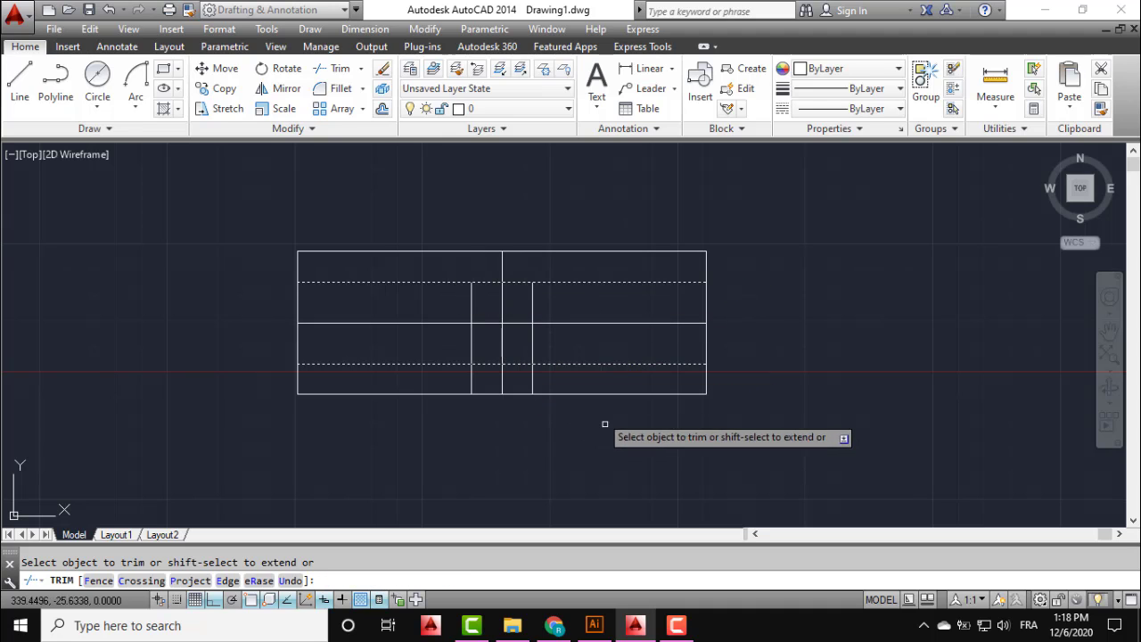
{"action": "left_click", "coordinate": [557, 381]}
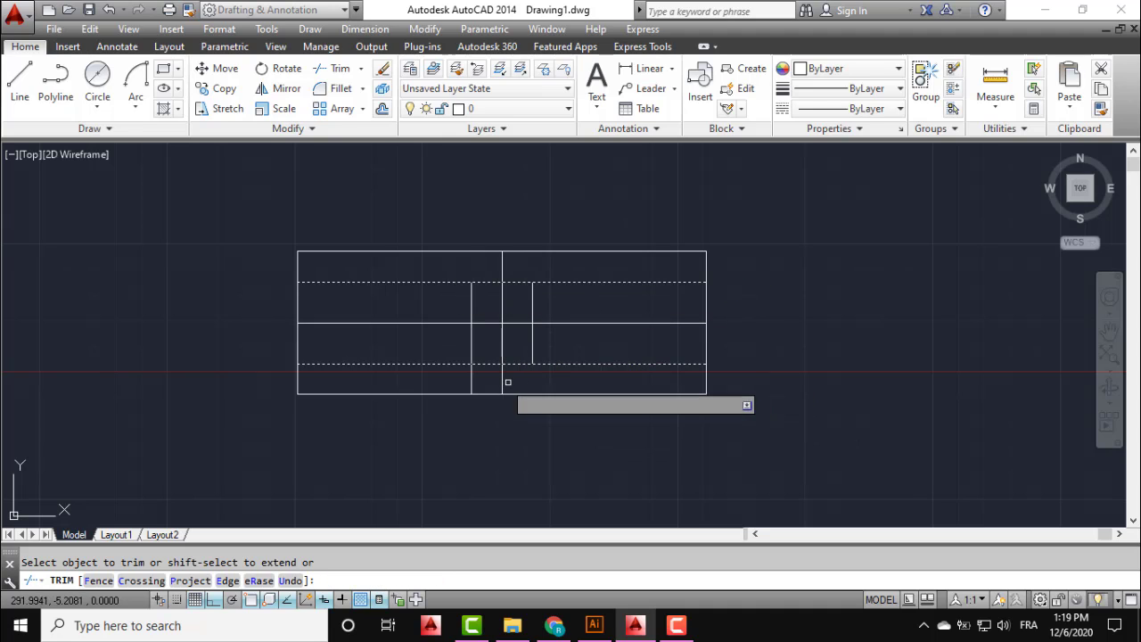
{"action": "left_click", "coordinate": [451, 381]}
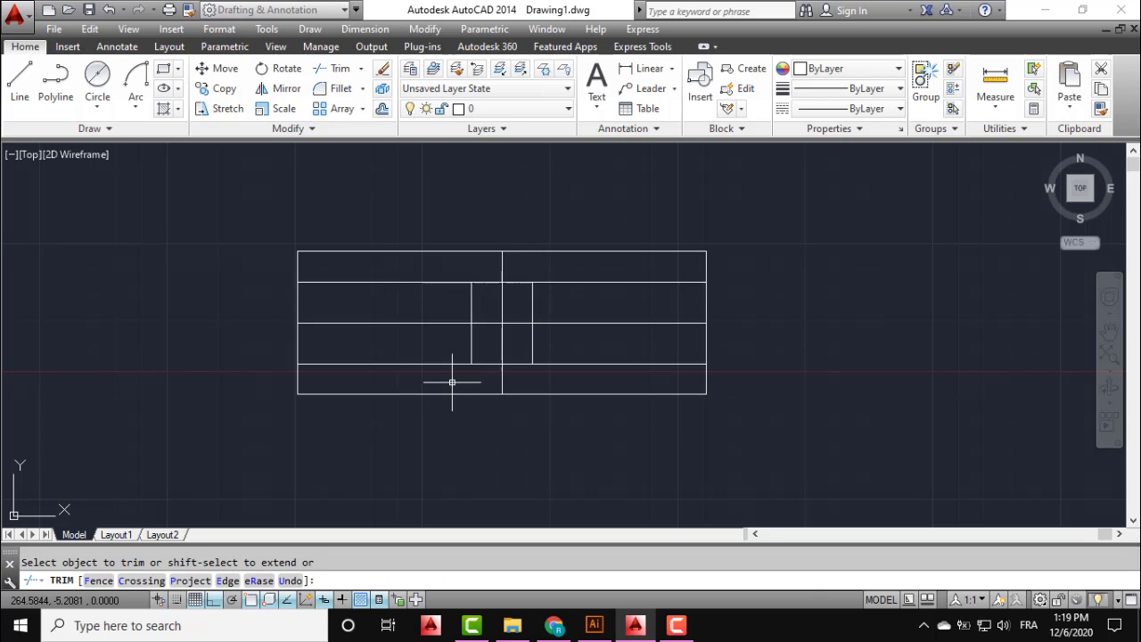
{"action": "key", "text": "Escape"}
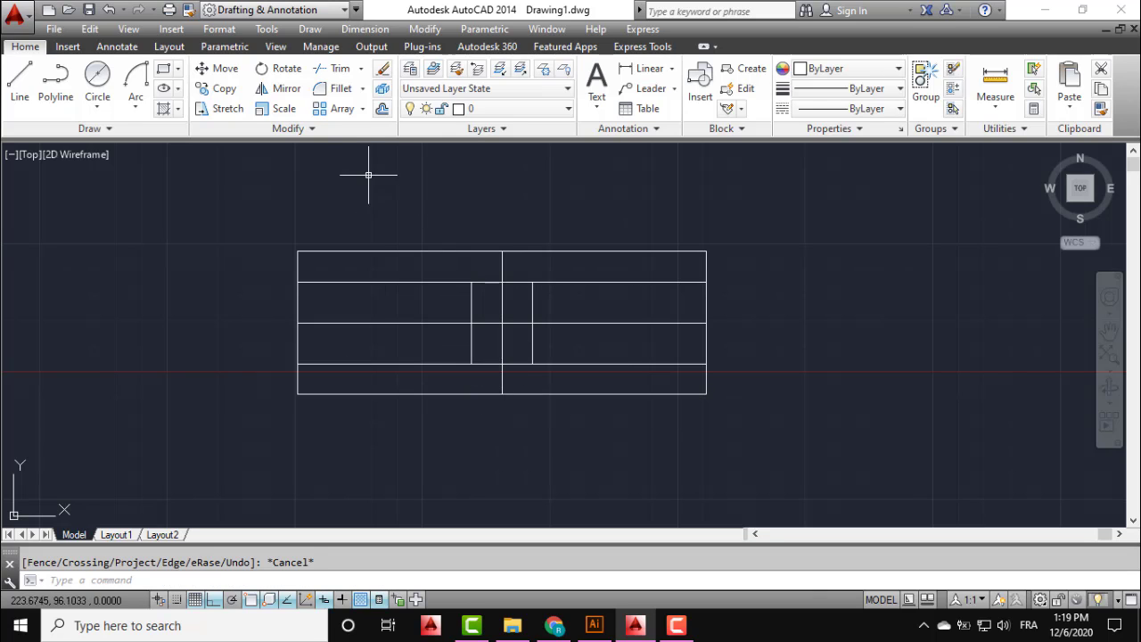
Trim both horizontal offset lines outside the two shortened vertical offset lines, leaving a closed inner rectangle around the center.
{"action": "left_click", "coordinate": [336, 68]}
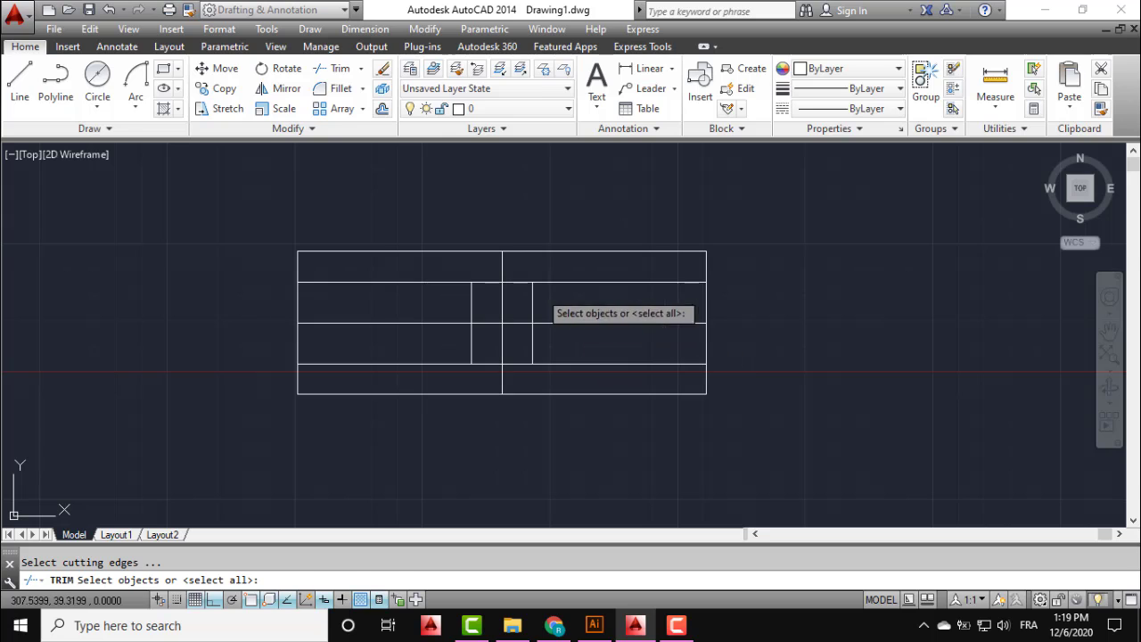
{"action": "left_click", "coordinate": [537, 298]}
{"action": "left_click", "coordinate": [504, 303]}
{"action": "left_click", "coordinate": [481, 295]}
{"action": "left_click", "coordinate": [459, 307]}
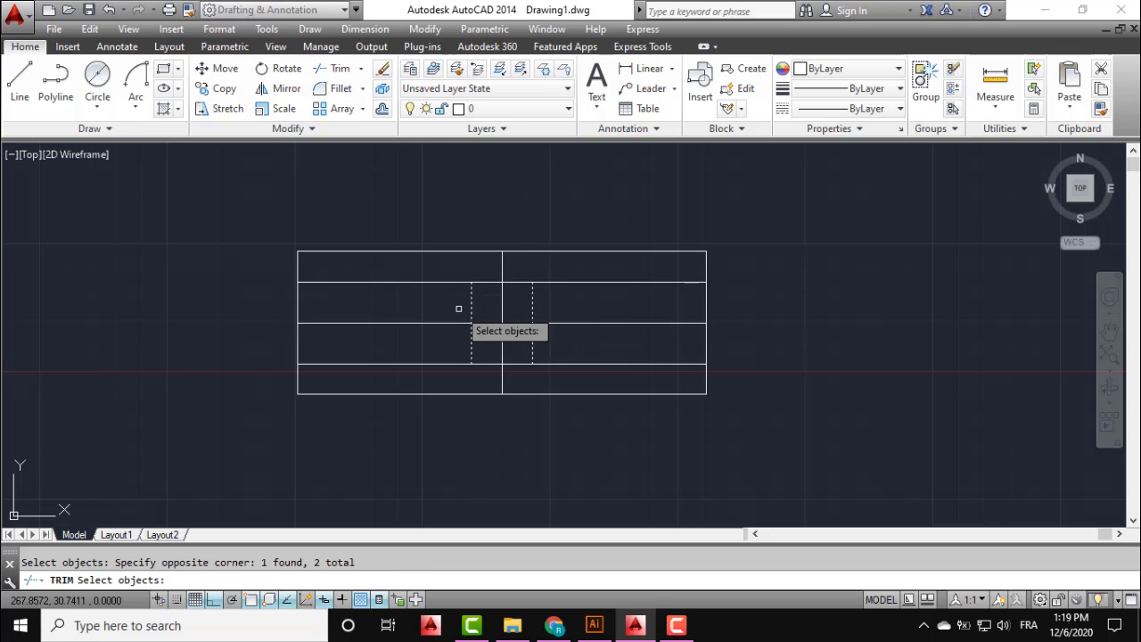
{"action": "key", "text": "Return"}
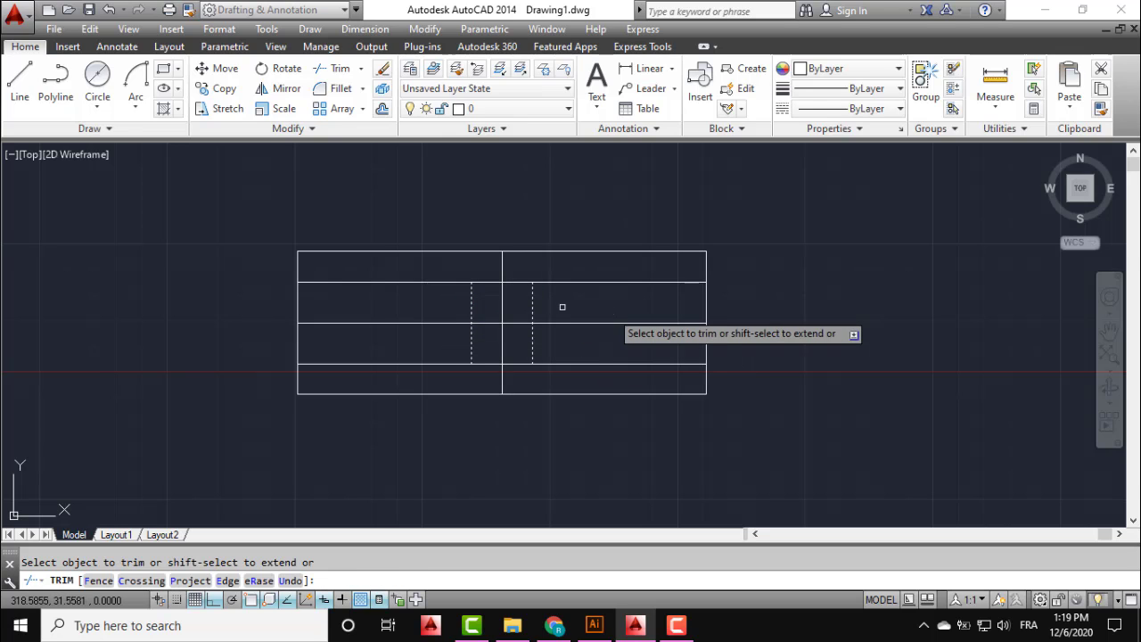
{"action": "left_click", "coordinate": [631, 282]}
{"action": "left_click", "coordinate": [604, 361]}
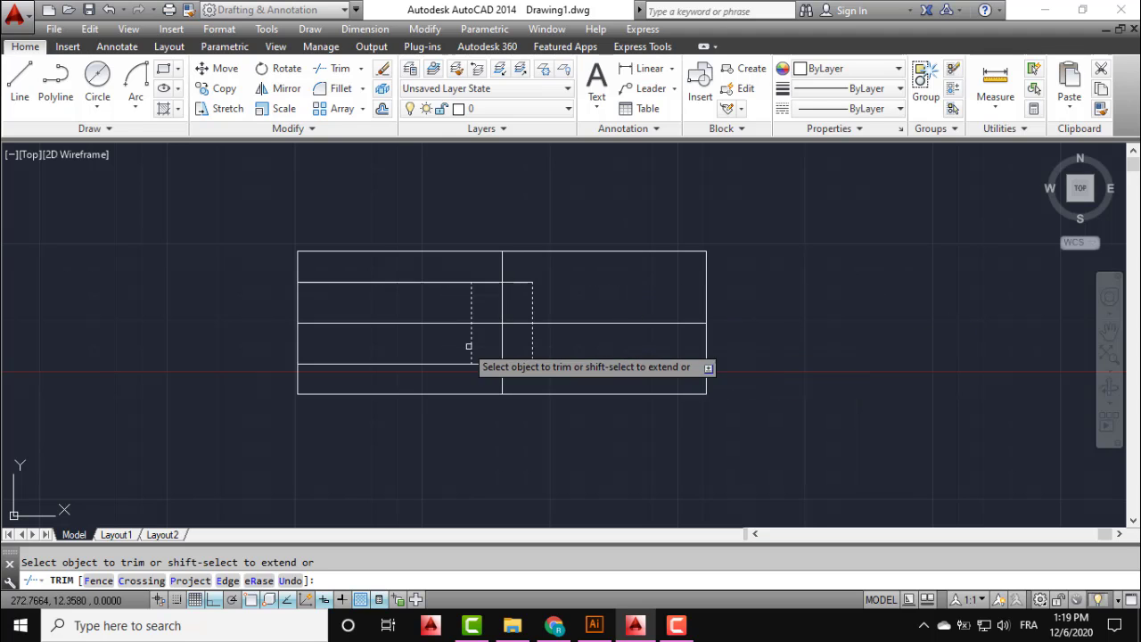
{"action": "left_click", "coordinate": [419, 362]}
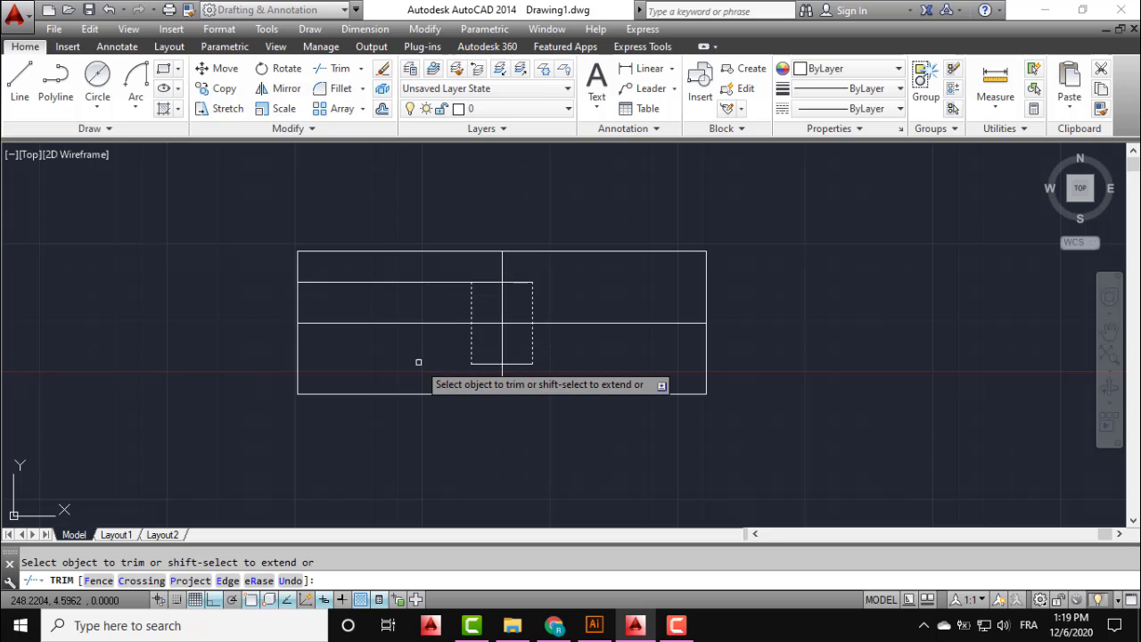
{"action": "left_click", "coordinate": [411, 283]}
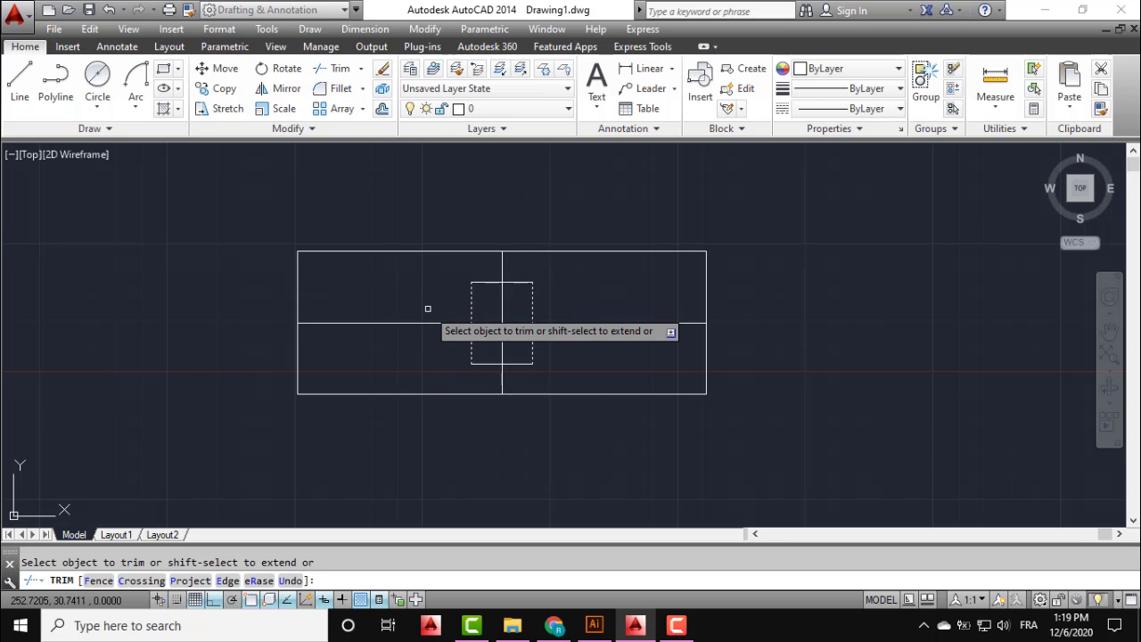
{"action": "key", "text": "Escape"}
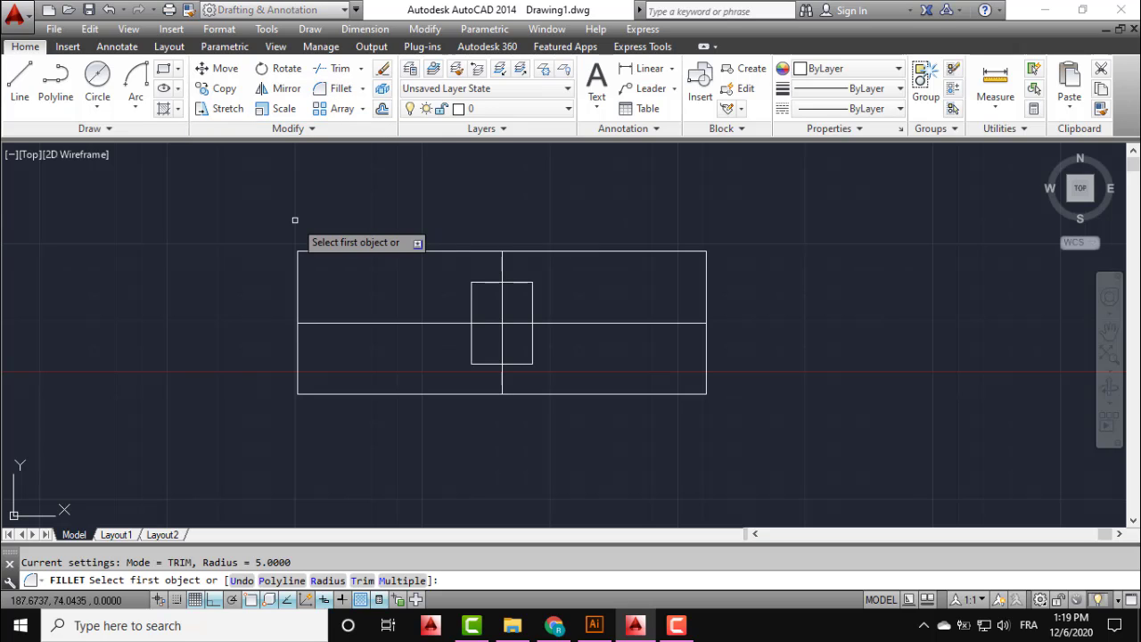
Fillet the two upper corners of the inner rectangle with a radius of 5.
{"action": "key", "text": "Return"}
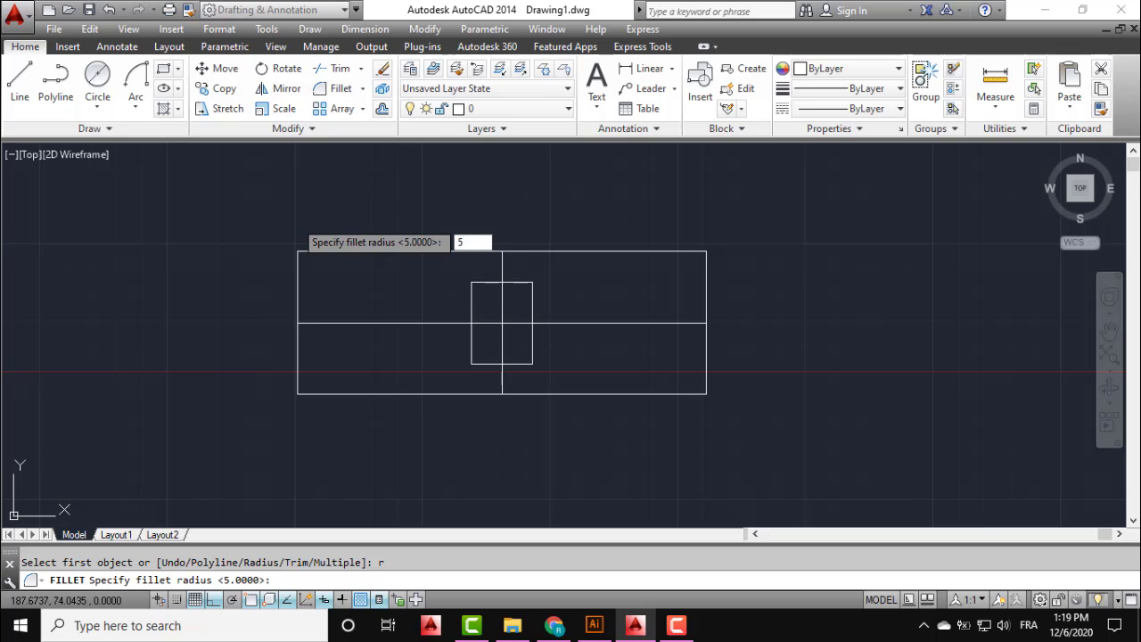
{"action": "key", "text": "Return"}
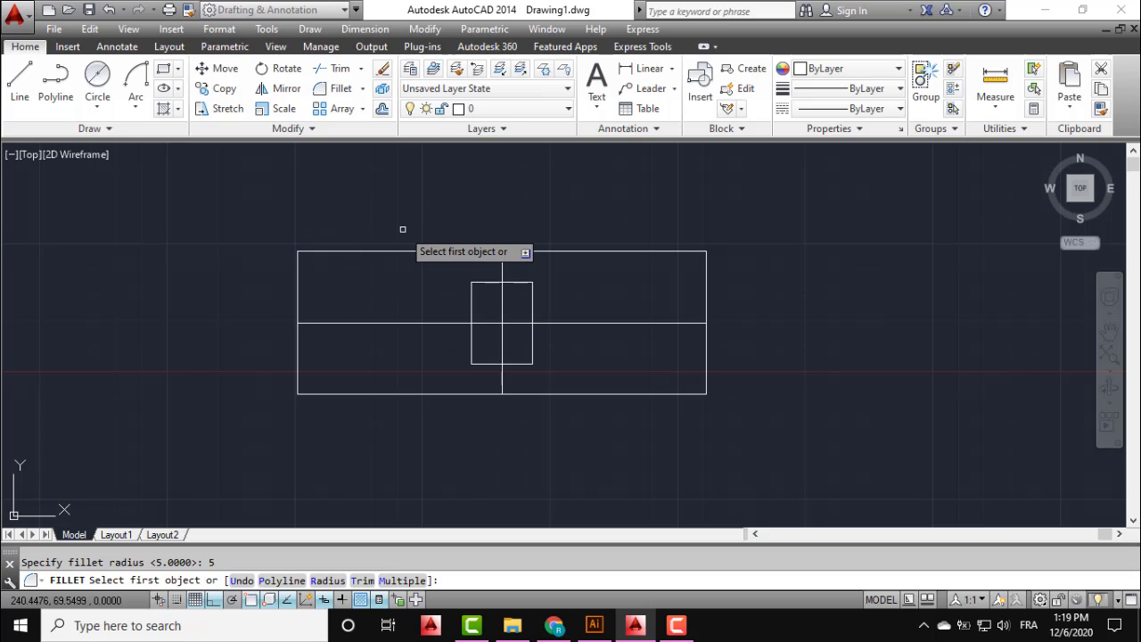
{"action": "left_click", "coordinate": [520, 284]}
{"action": "left_click", "coordinate": [531, 293]}
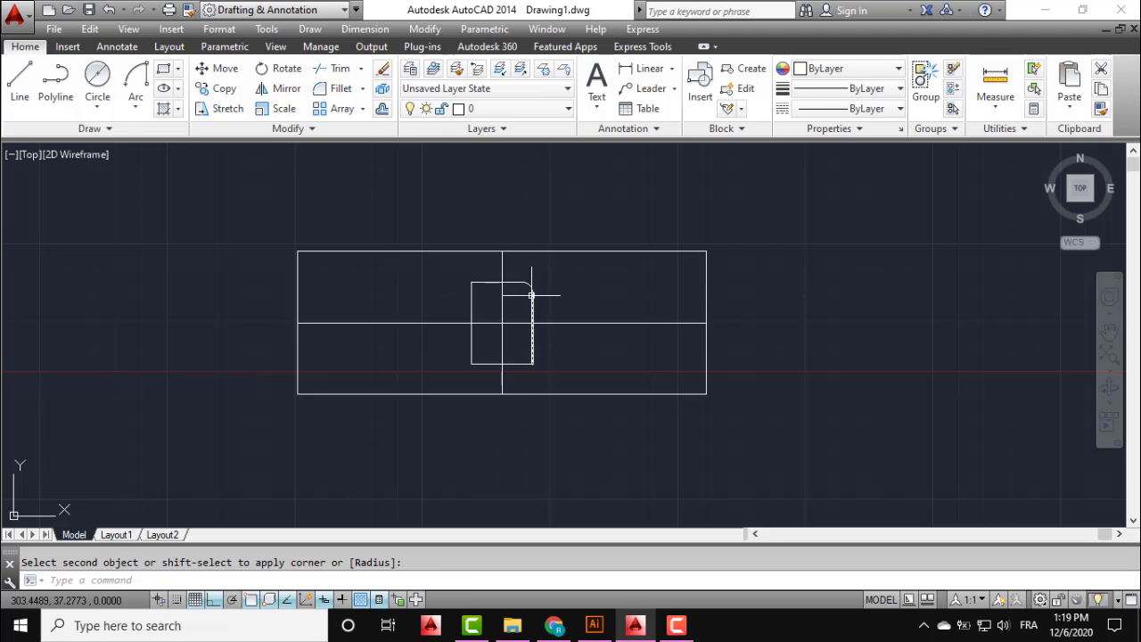
{"action": "scroll", "coordinate": [515, 284], "scroll_direction": "up", "scroll_amount": 2}
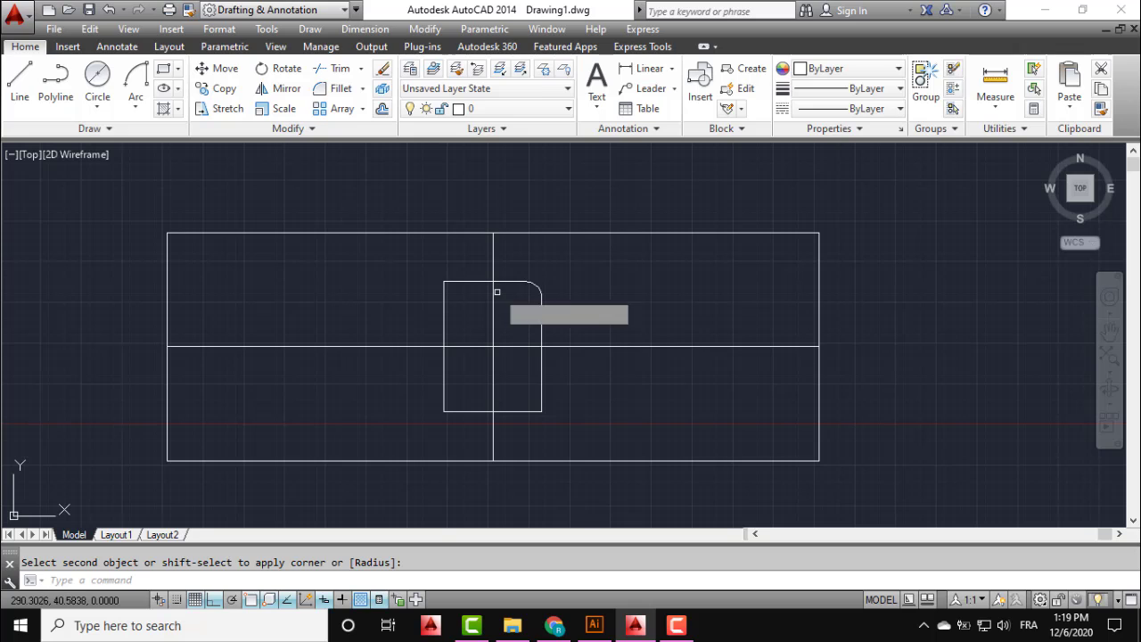
{"action": "key", "text": "Return"}
{"action": "left_click", "coordinate": [453, 280]}
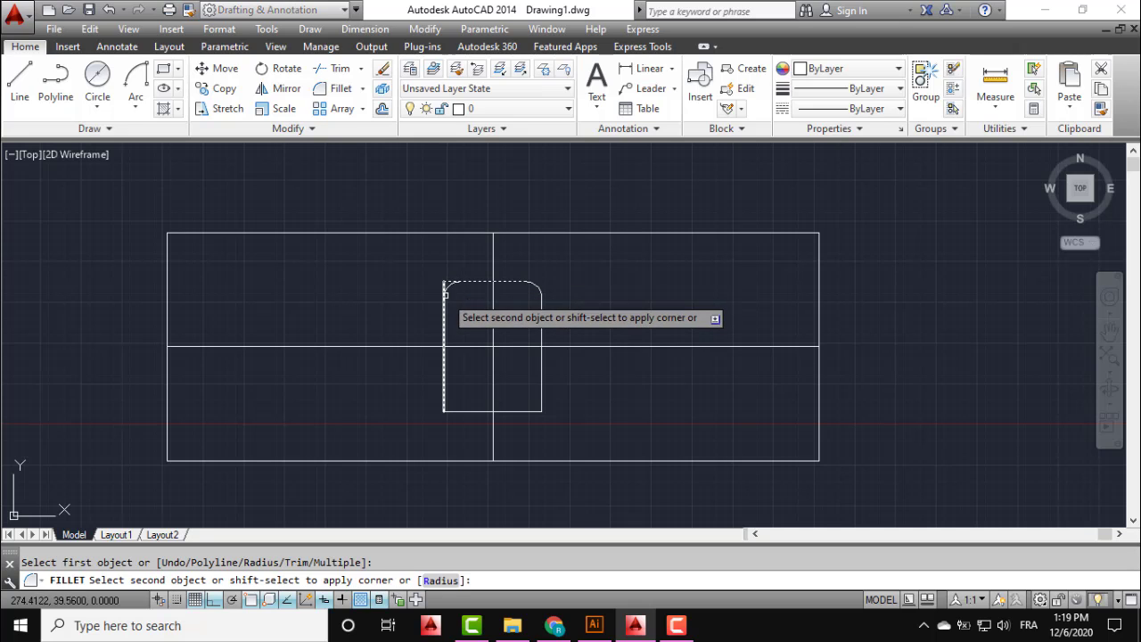
{"action": "left_click", "coordinate": [444, 295]}
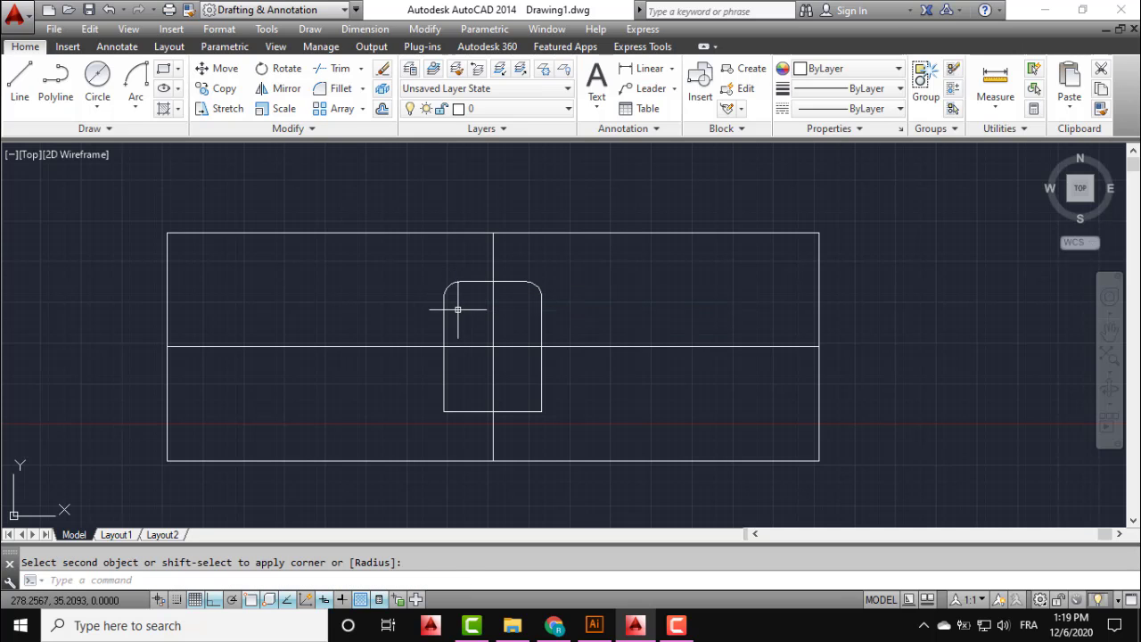
Fillet the two lower corners of the inner rectangle with the same radius of 5.
{"action": "key", "text": "Return"}
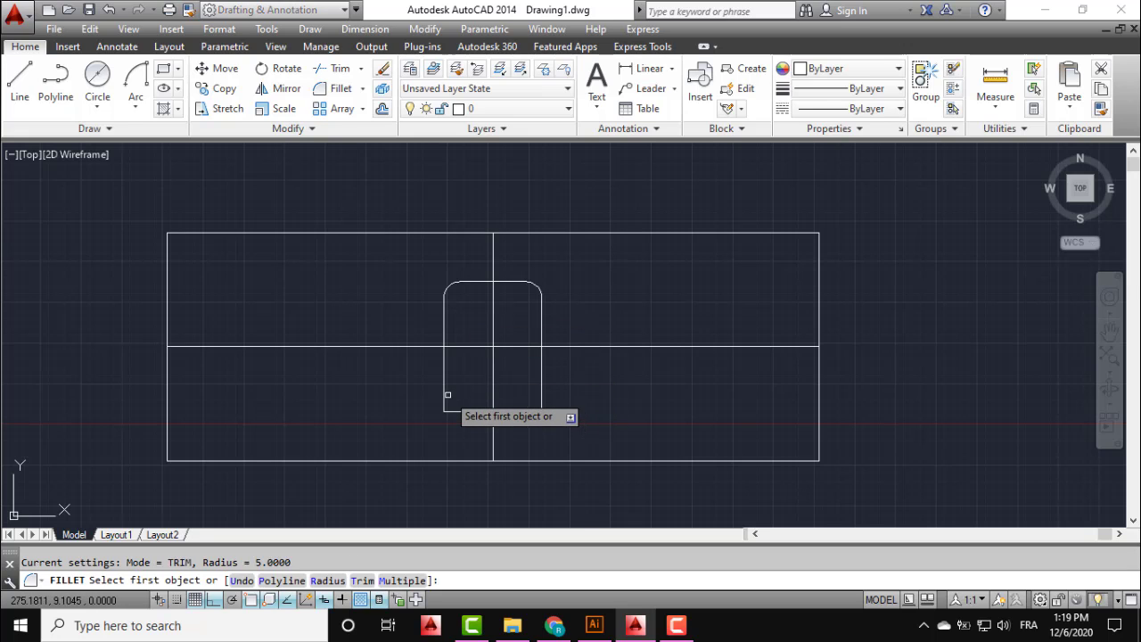
{"action": "left_click", "coordinate": [445, 392]}
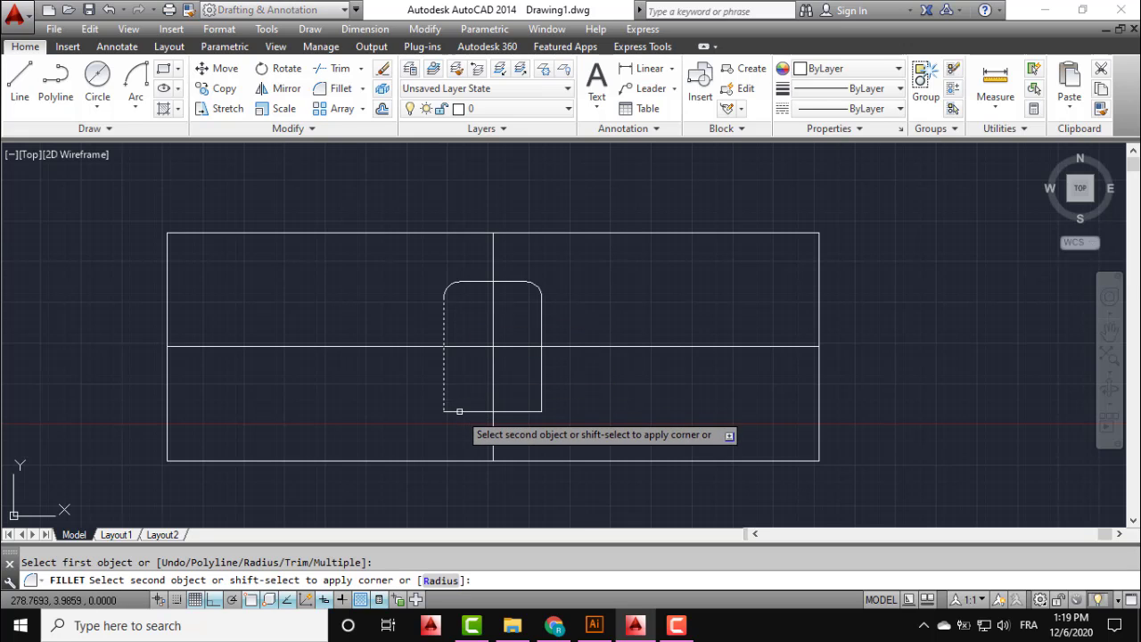
{"action": "left_click", "coordinate": [459, 411]}
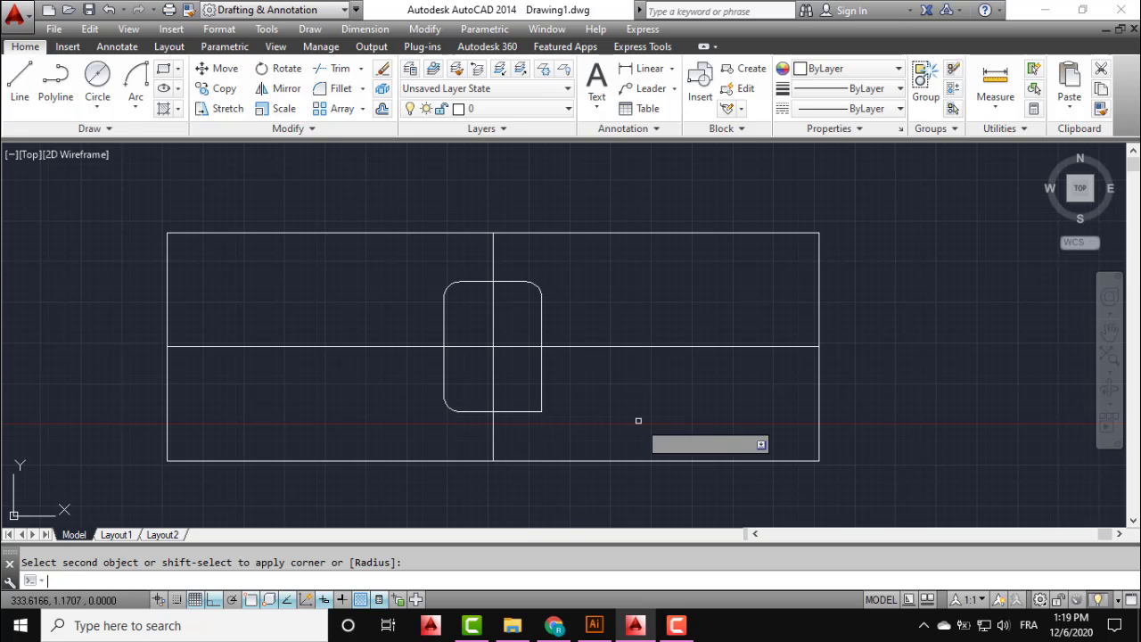
{"action": "key", "text": "Return"}
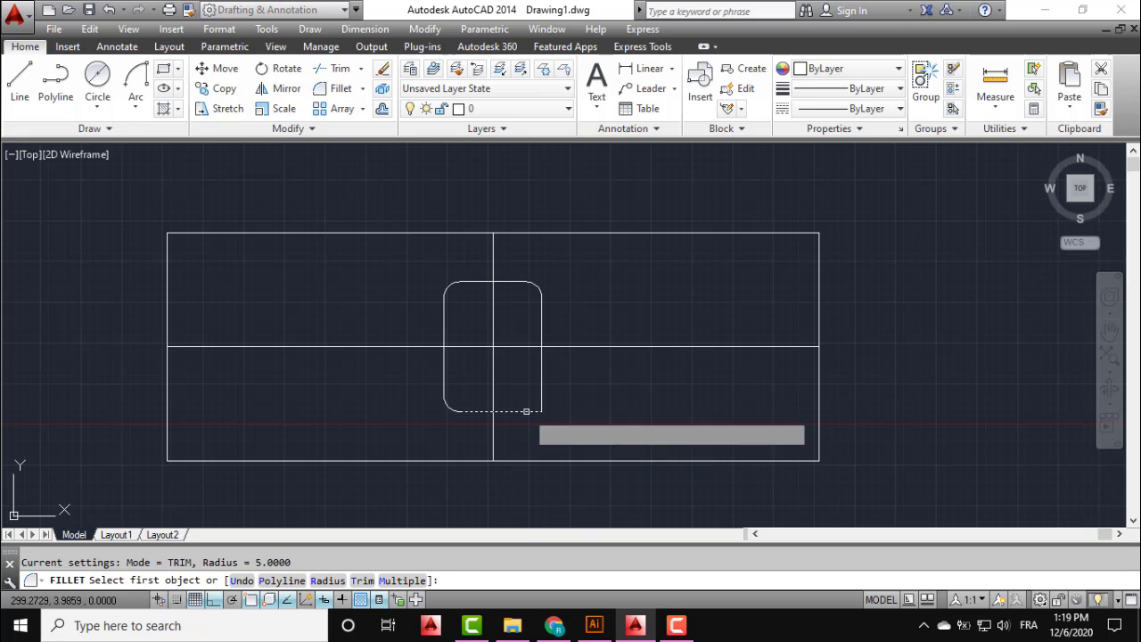
{"action": "left_click", "coordinate": [526, 411]}
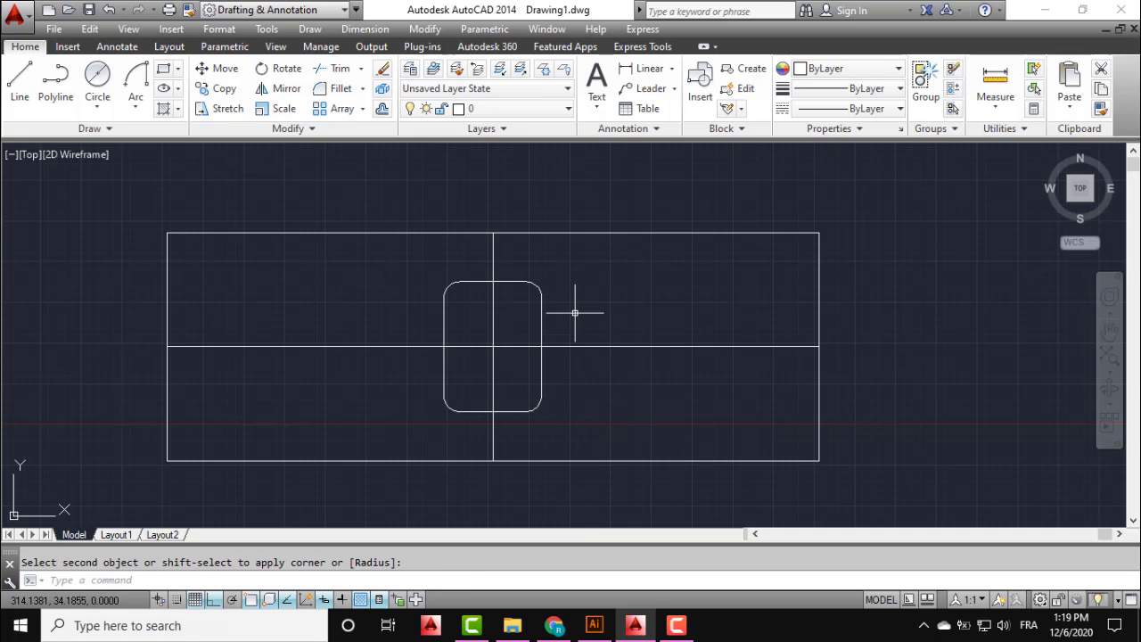
Join all the sides and corner arcs of the rounded inner rectangle into a single closed polyline.
{"action": "left_click", "coordinate": [560, 263]}
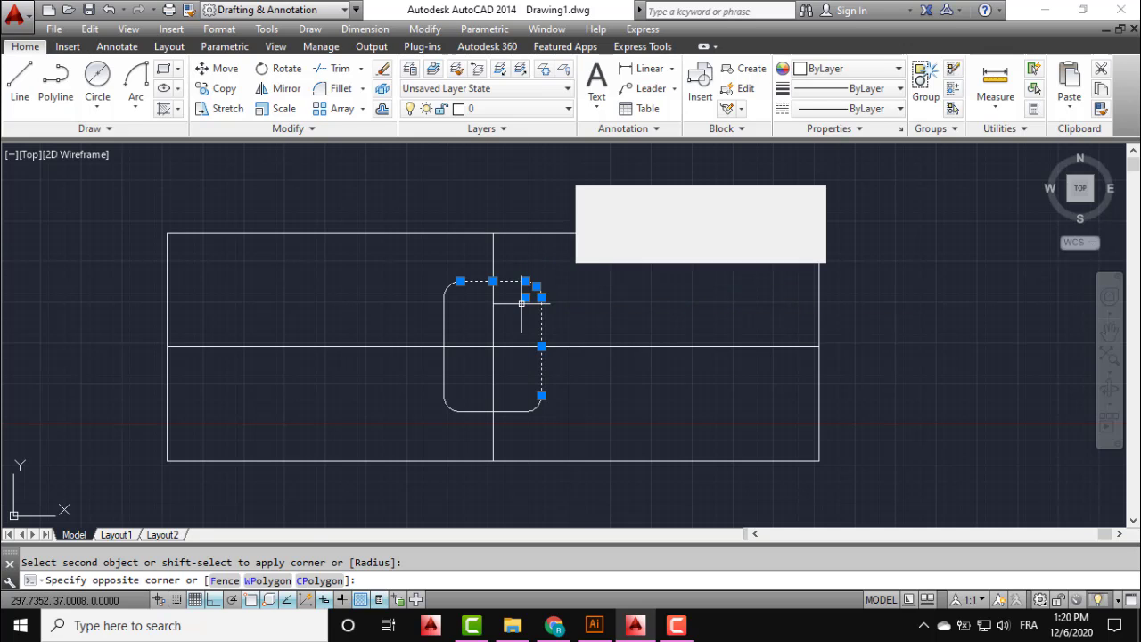
{"action": "left_click", "coordinate": [475, 372]}
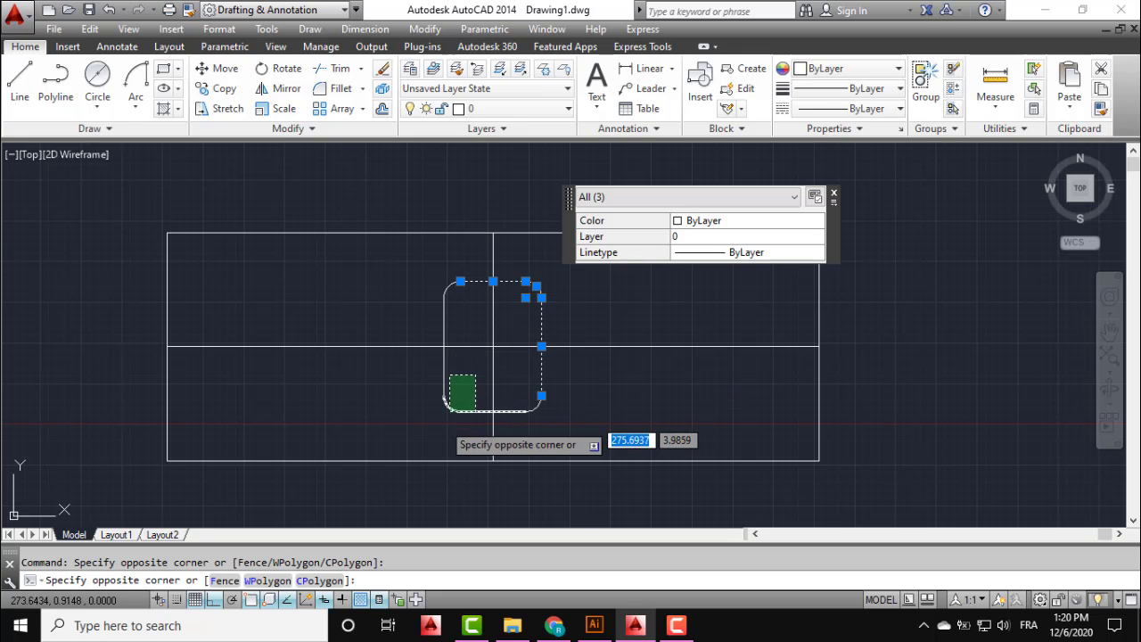
{"action": "left_click", "coordinate": [443, 413]}
{"action": "left_click", "coordinate": [555, 409]}
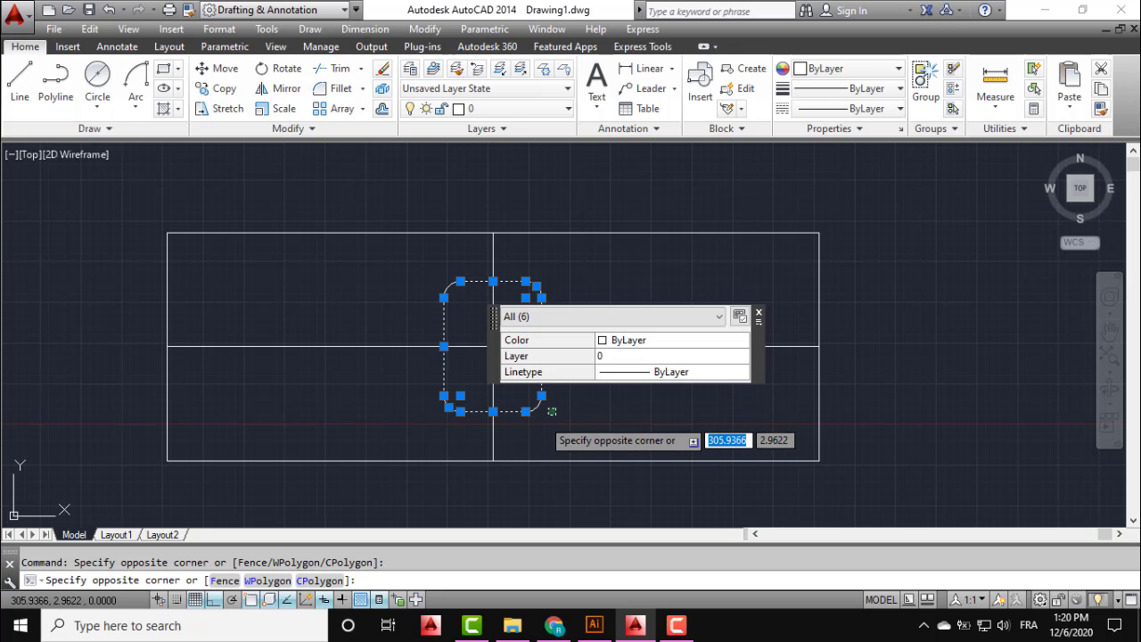
{"action": "left_click", "coordinate": [535, 421]}
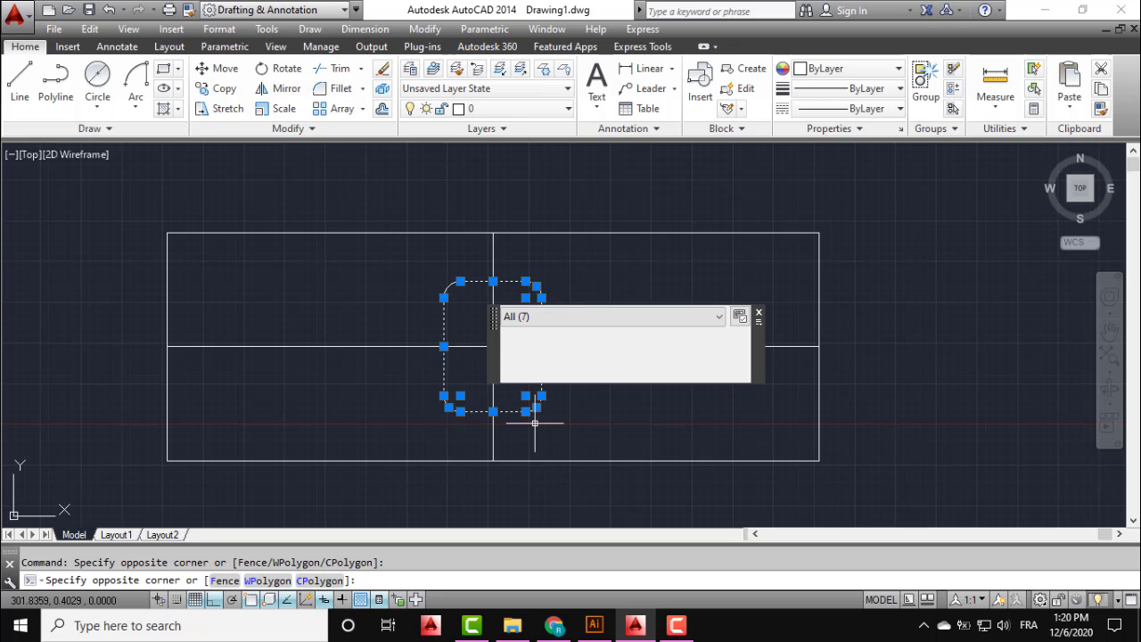
{"action": "scroll", "coordinate": [446, 287], "scroll_direction": "up", "scroll_amount": 4}
{"action": "left_click", "coordinate": [449, 299]}
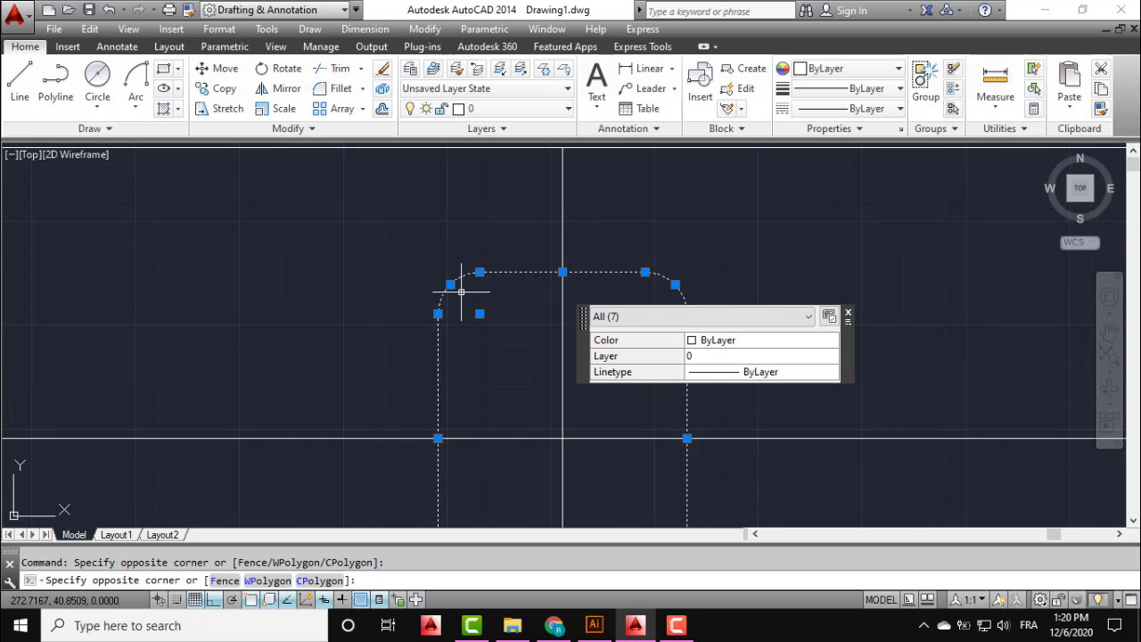
{"action": "left_click", "coordinate": [446, 287]}
{"action": "scroll", "coordinate": [458, 344], "scroll_direction": "down", "scroll_amount": 4}
{"action": "mouse_move", "coordinate": [458, 344]}
{"action": "middle_mouse_down"}
{"action": "mouse_move", "coordinate": [395, 311]}
{"action": "mouse_move", "coordinate": [357, 227]}
{"action": "middle_mouse_up"}
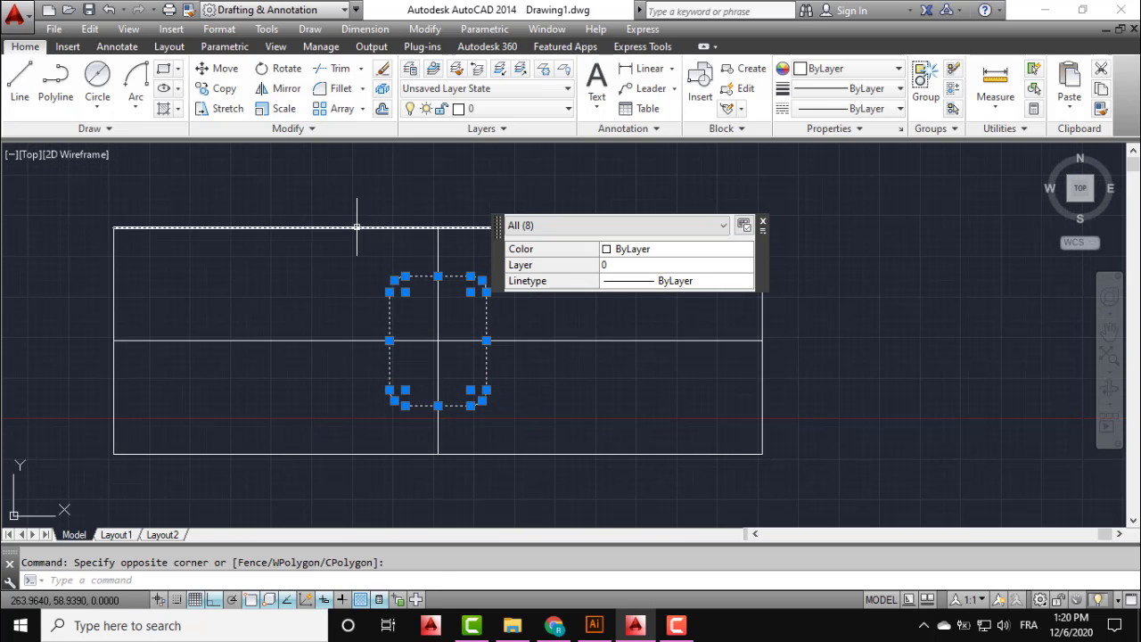
{"action": "left_click", "coordinate": [305, 130]}
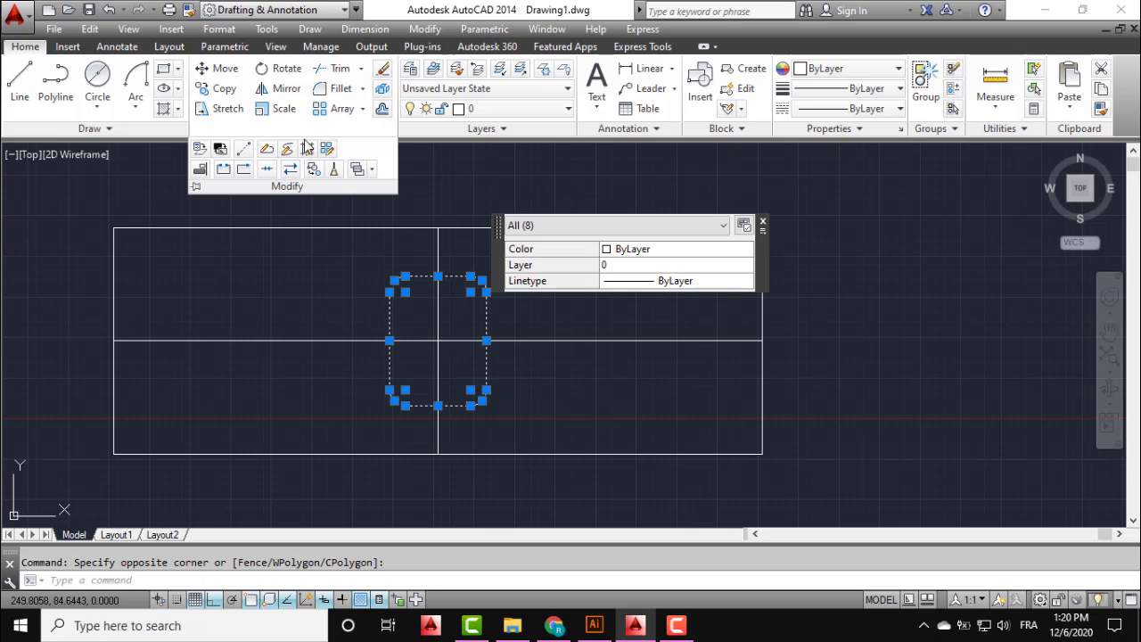
{"action": "left_click", "coordinate": [267, 168]}
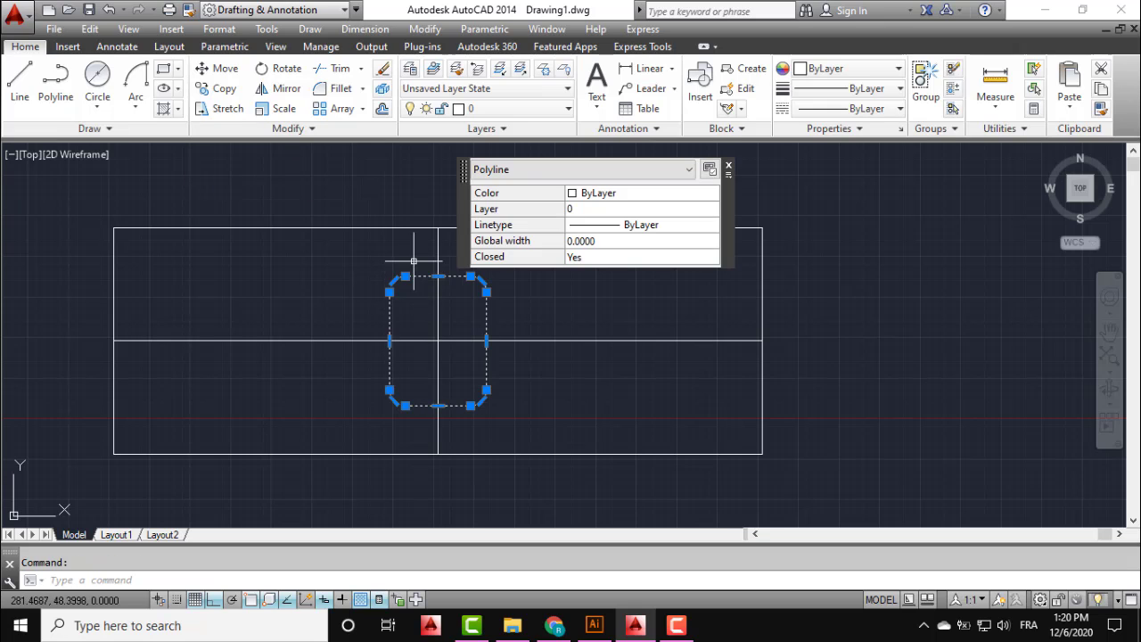
{"action": "key", "text": "Escape"}
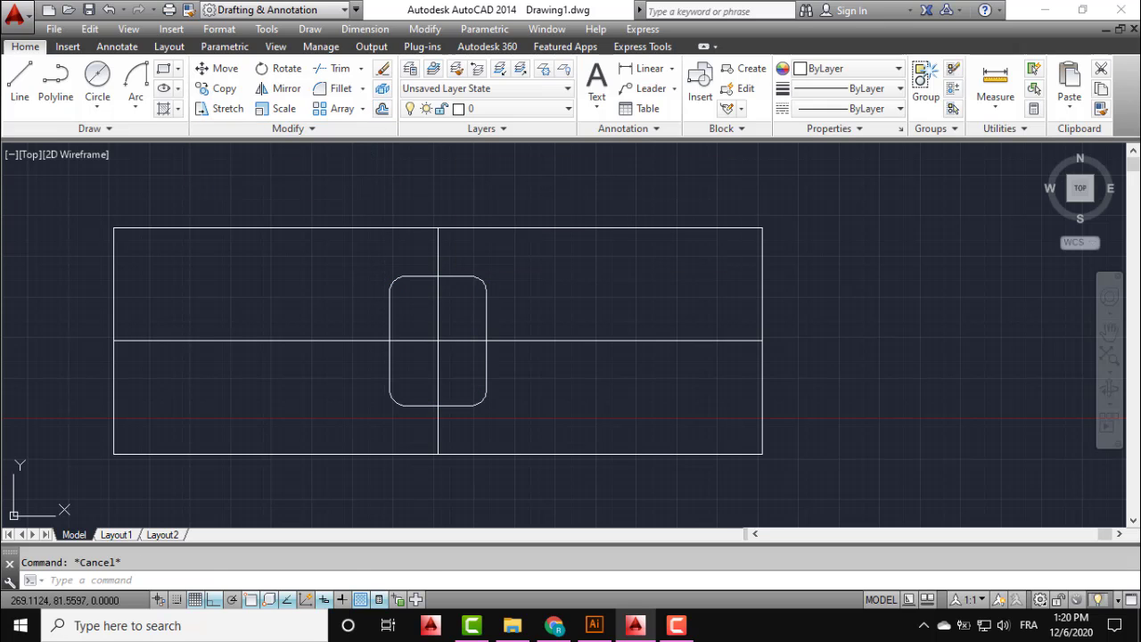
Offset the rounded inner rectangle outward by 5.
{"action": "left_click", "coordinate": [382, 108]}
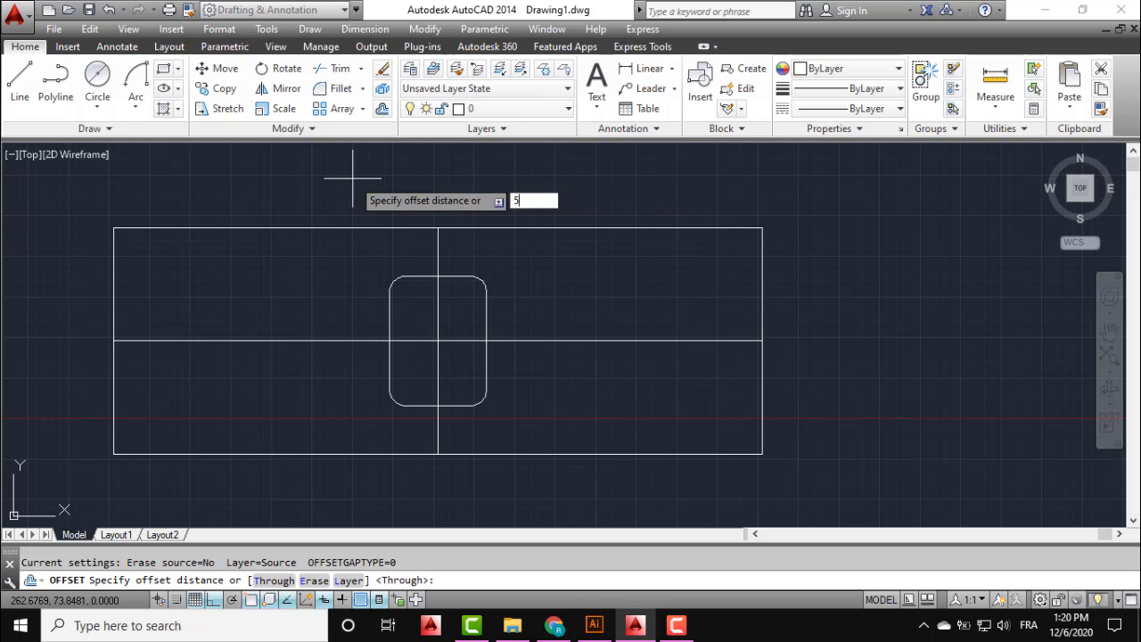
{"action": "type", "text": "5"}
{"action": "key", "text": "Return"}
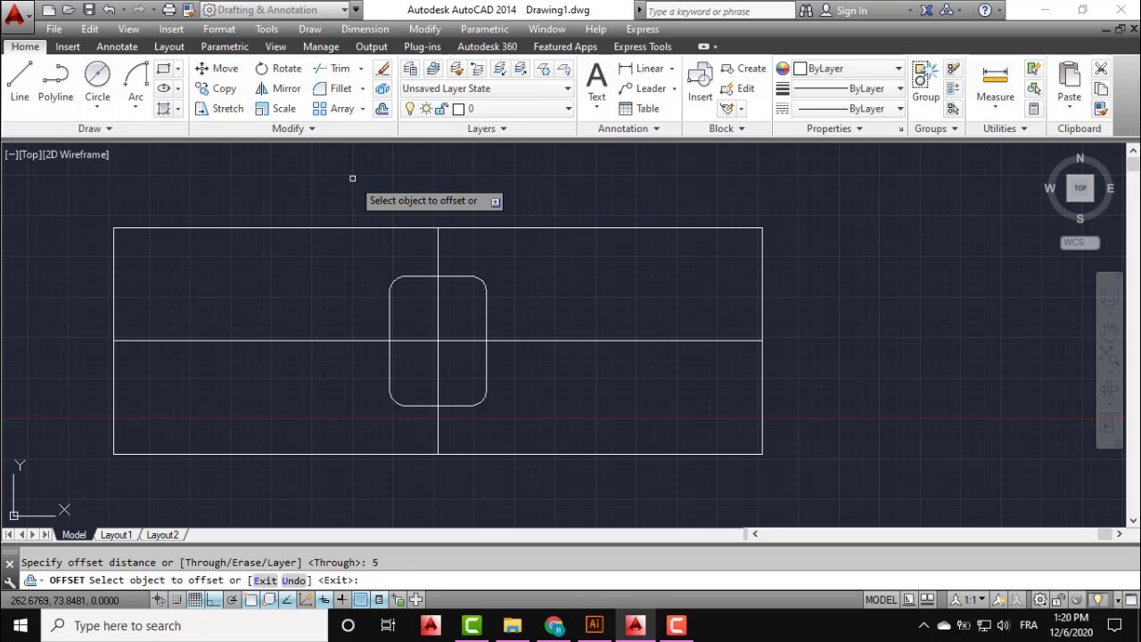
{"action": "left_click", "coordinate": [450, 275]}
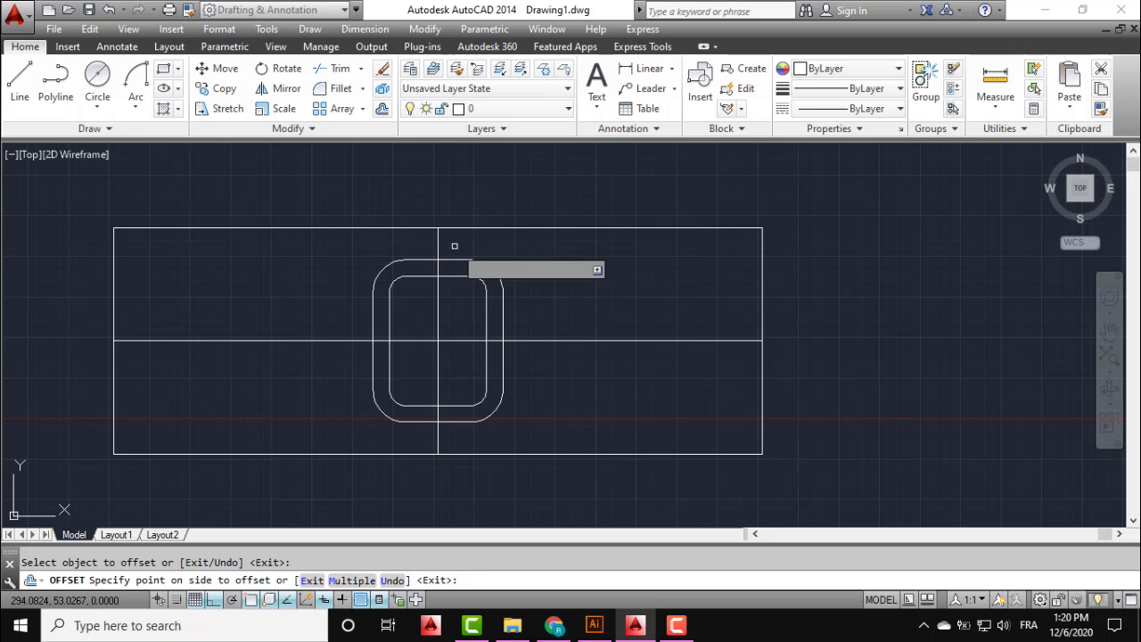
{"action": "left_click", "coordinate": [454, 245]}
{"action": "key", "text": "Escape"}
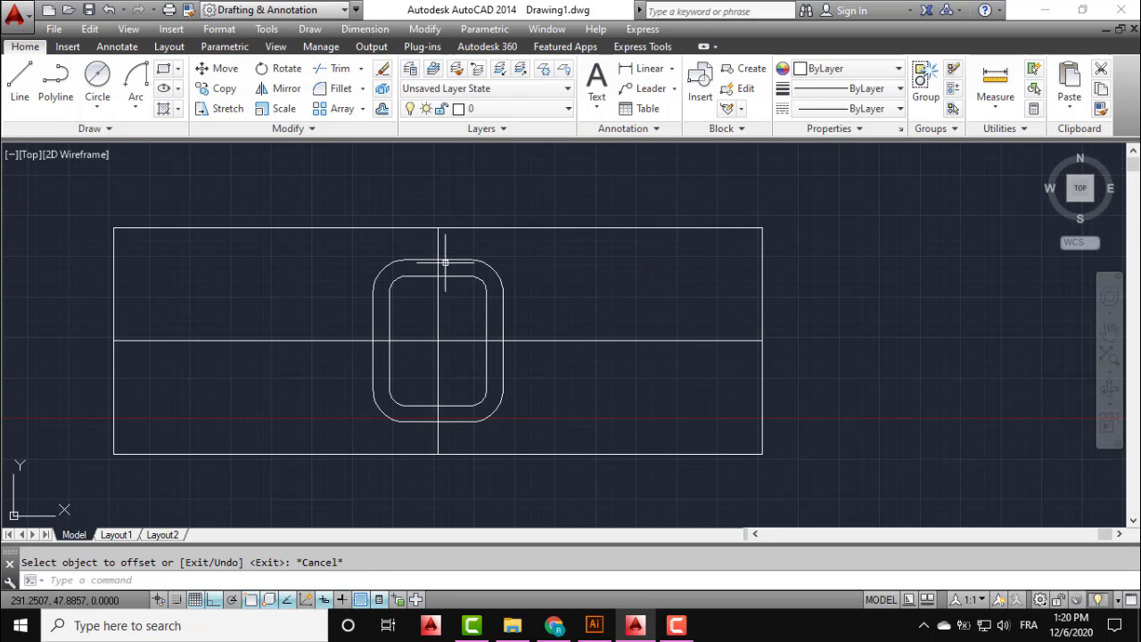
{"action": "middle_click_drag", "start_coordinate": [437, 280], "coordinate": [526, 269]}
{"action": "scroll", "coordinate": [532, 281], "scroll_direction": "up", "scroll_amount": 2}
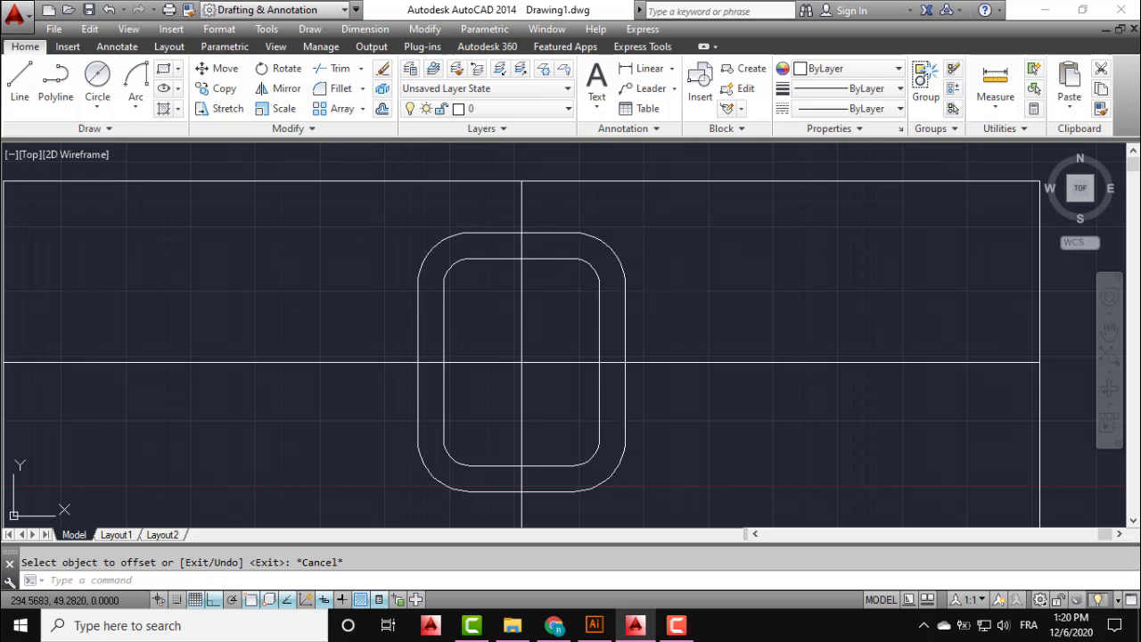
{"action": "left_click", "coordinate": [551, 231]}
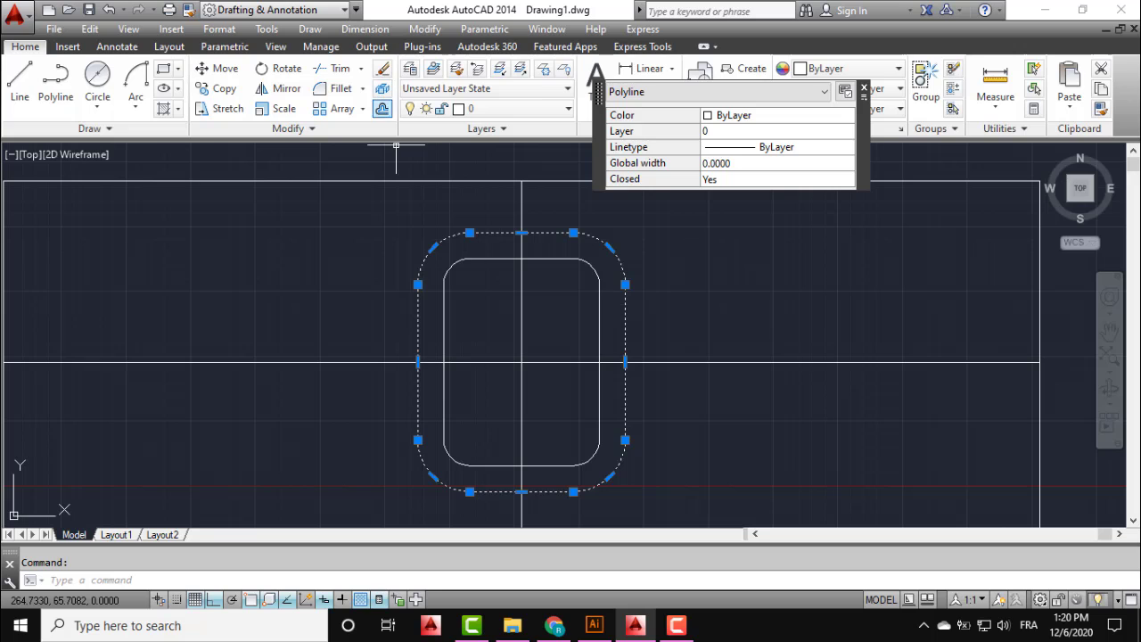
{"action": "key", "text": "Escape"}
Draw a circle of radius 25 centered where the horizontal centerline meets the outer rectangle's left edge.
{"action": "scroll", "coordinate": [400, 280], "scroll_direction": "down", "scroll_amount": 2}
{"action": "middle_click_drag", "start_coordinate": [400, 280], "coordinate": [542, 306]}
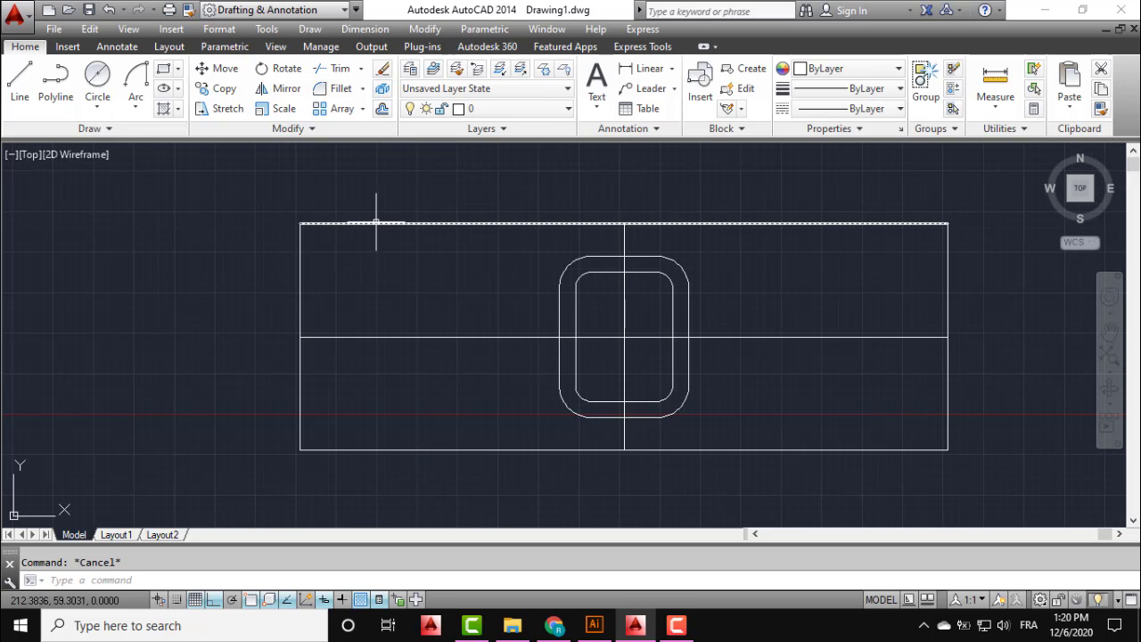
{"action": "left_click", "coordinate": [97, 105]}
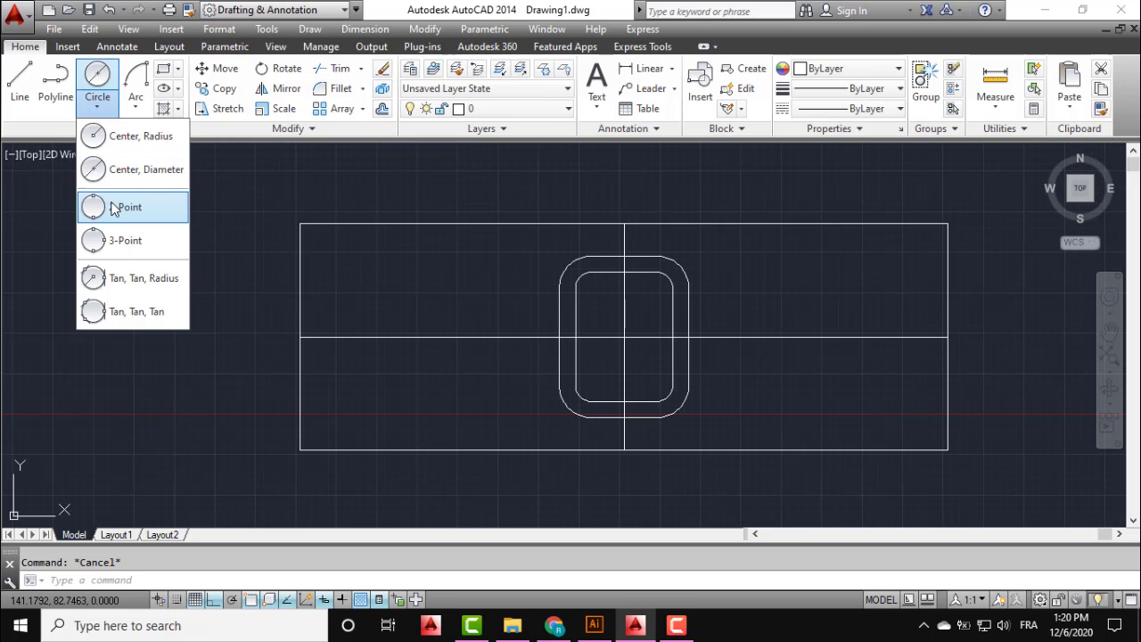
{"action": "left_click", "coordinate": [125, 141]}
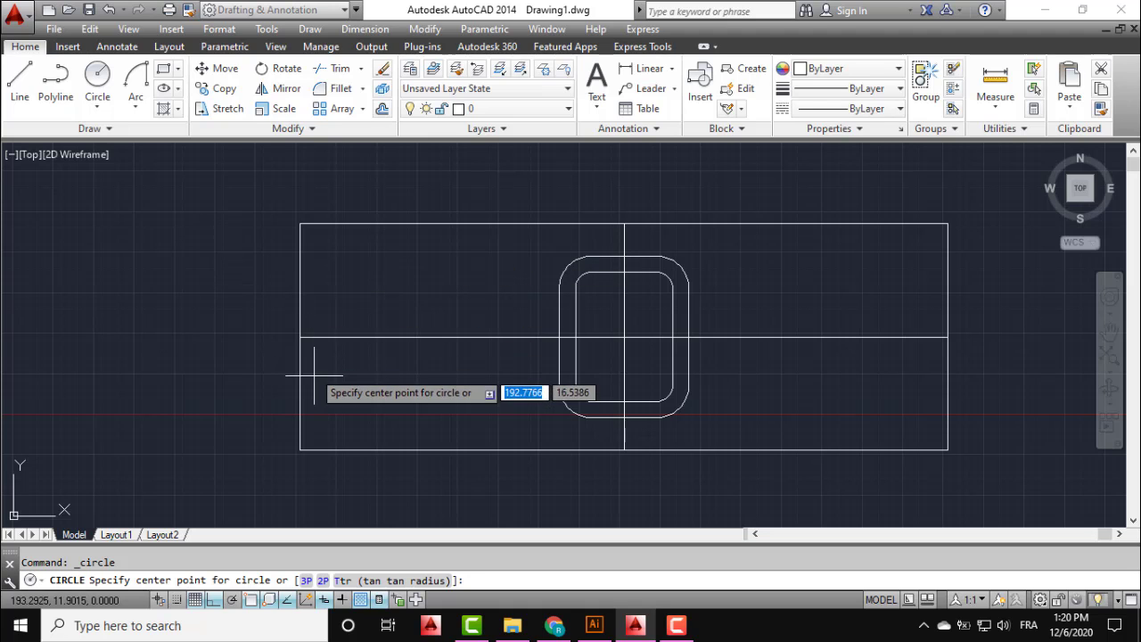
{"action": "left_click", "coordinate": [299, 337]}
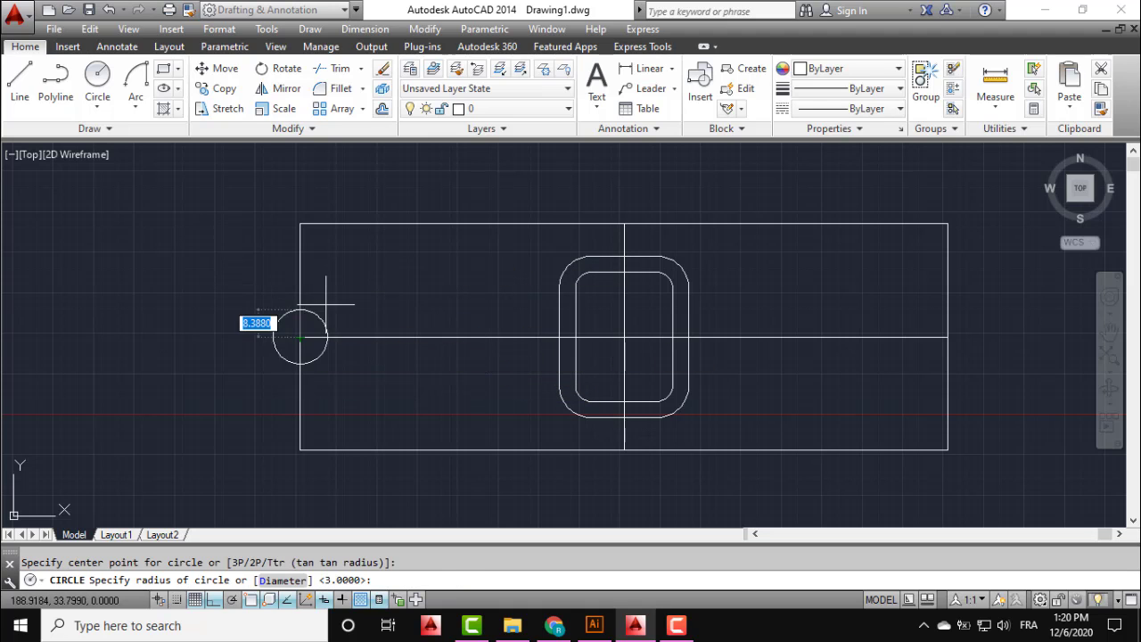
{"action": "type", "text": "25"}
{"action": "key", "text": "Return"}
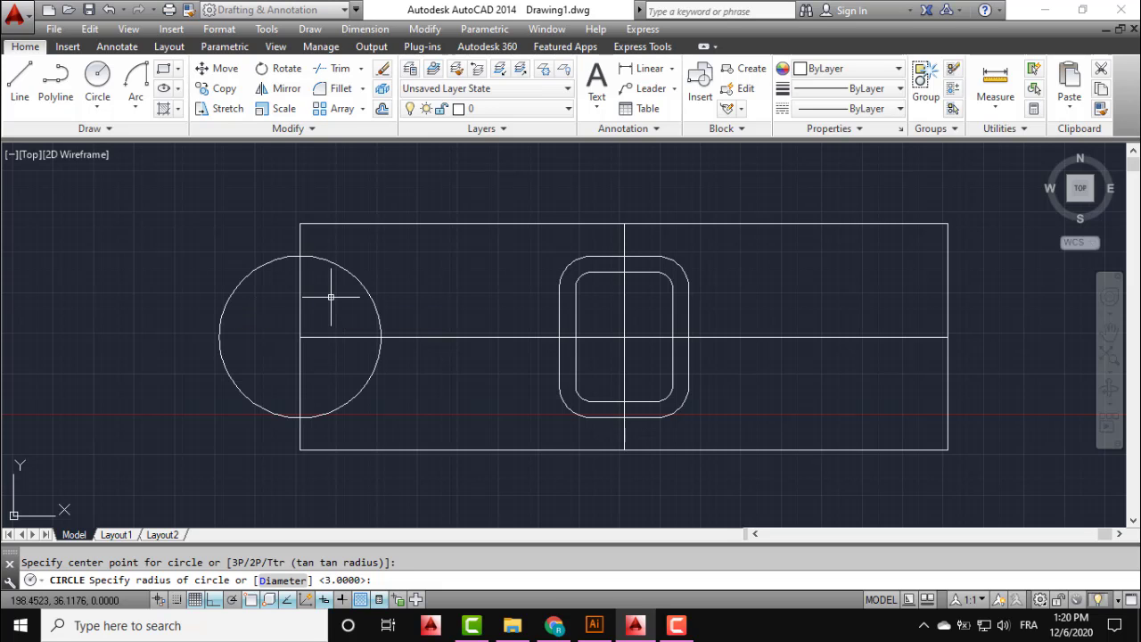
Trim the circle's half outside the rectangle and the left edge segments inside the circle, leaving a semicircular notch.
{"action": "left_click", "coordinate": [337, 69]}
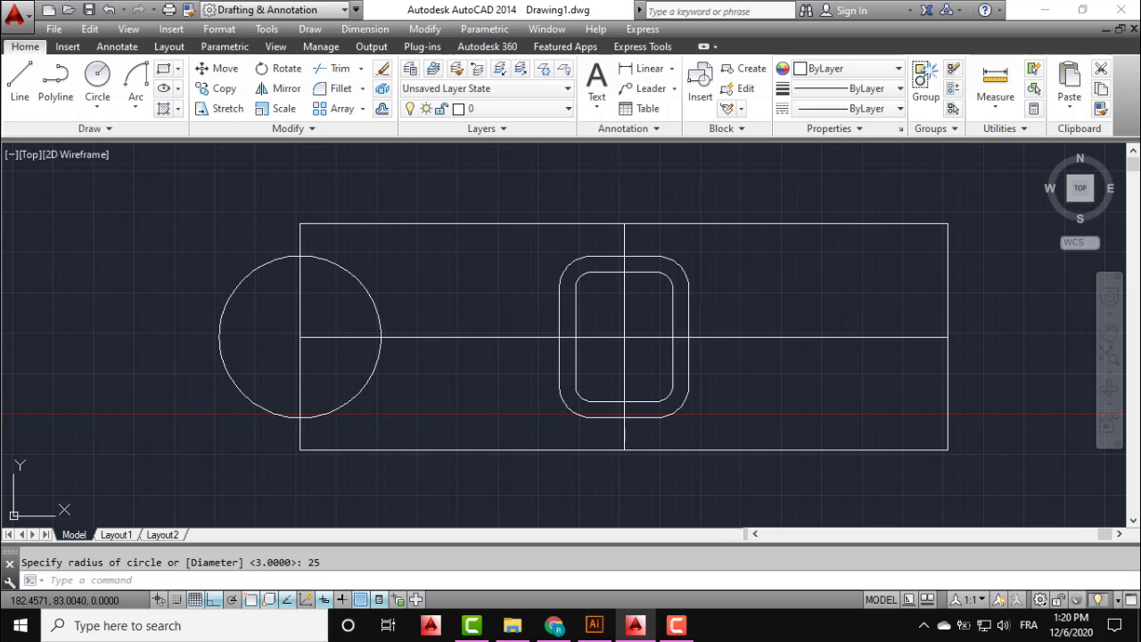
{"action": "key", "text": "Return"}
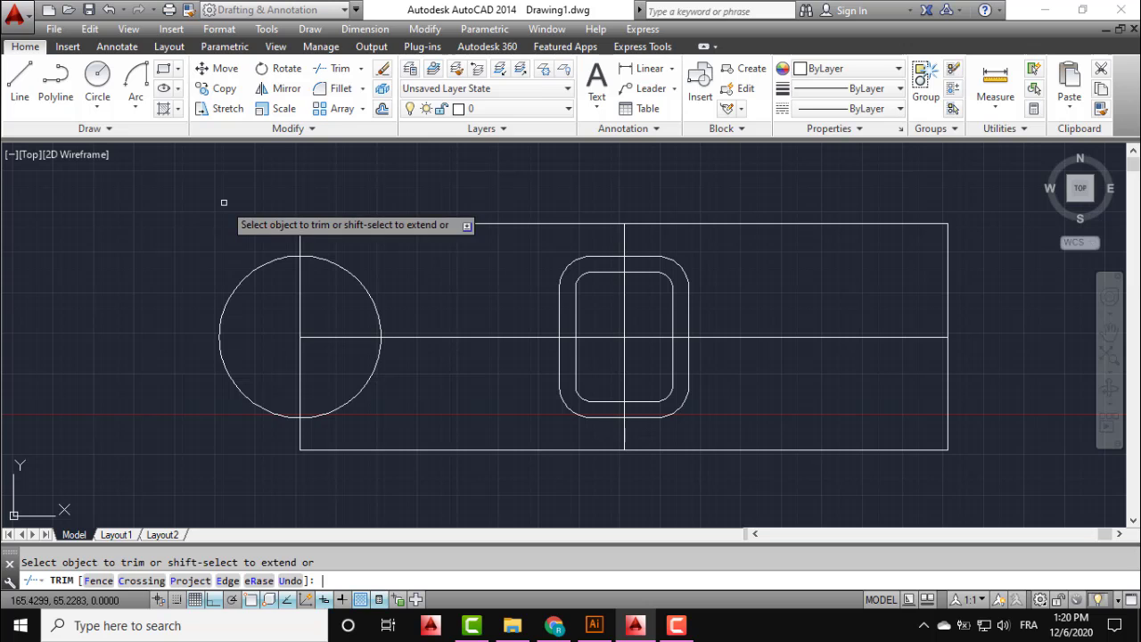
{"action": "left_click", "coordinate": [251, 333]}
{"action": "left_click", "coordinate": [200, 338]}
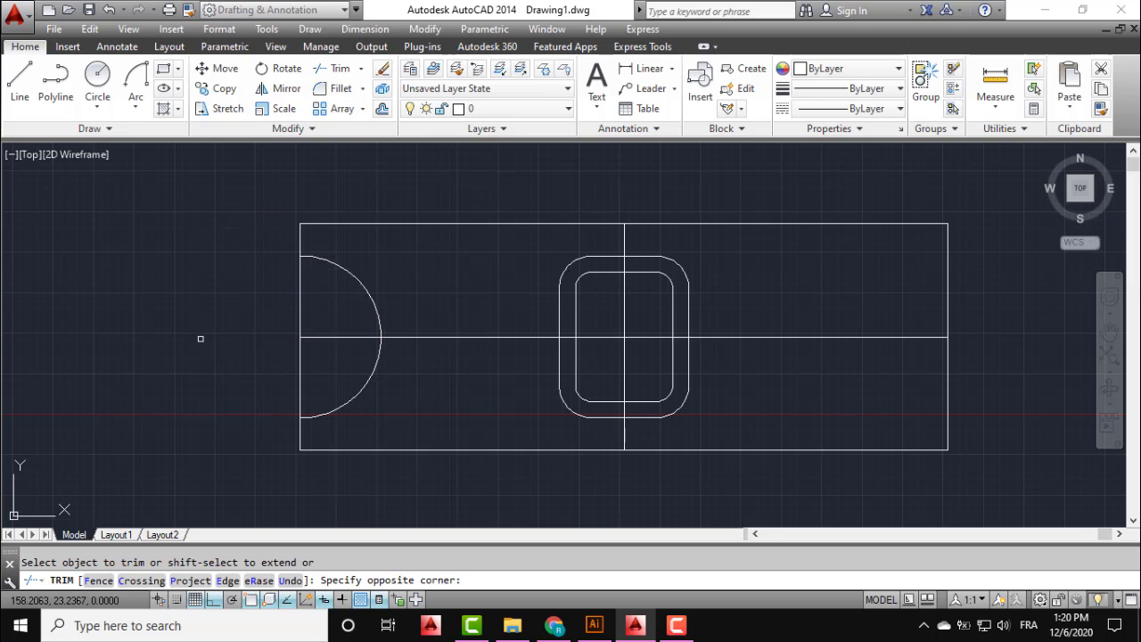
{"action": "left_click", "coordinate": [318, 302]}
{"action": "left_click", "coordinate": [274, 320]}
{"action": "left_click", "coordinate": [308, 363]}
{"action": "left_click", "coordinate": [276, 367]}
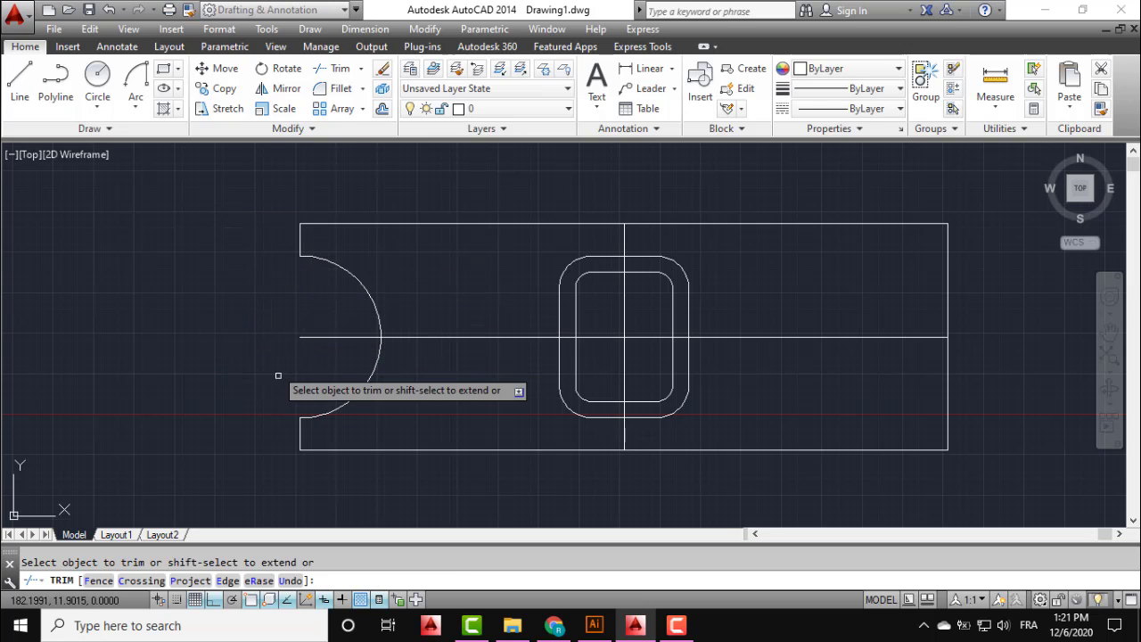
{"action": "key", "text": "Escape"}
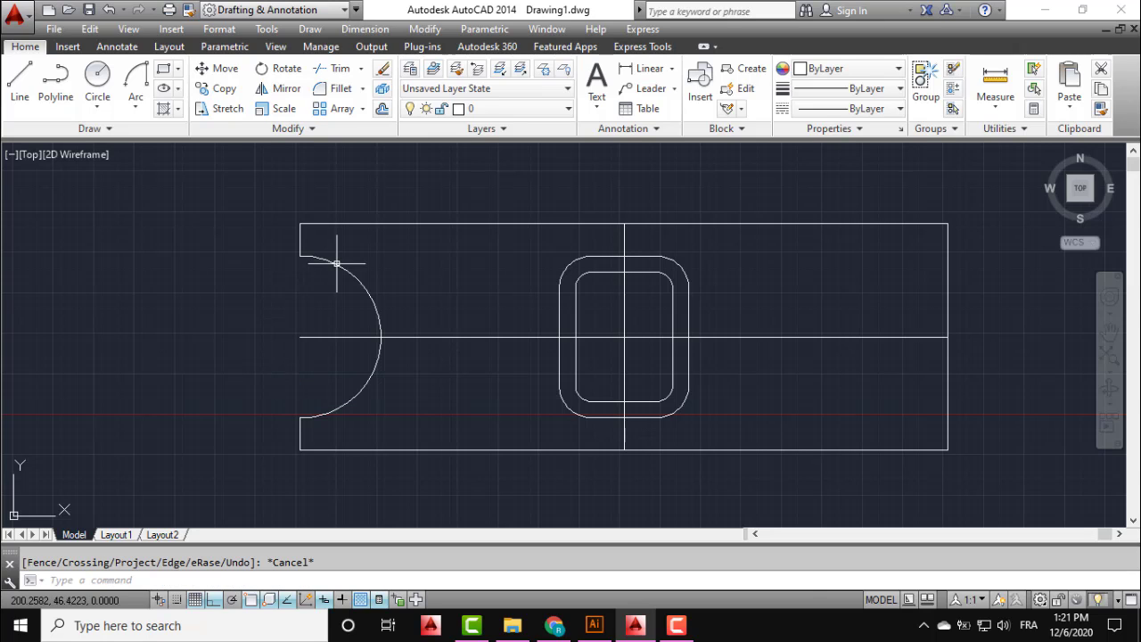
Offset the short left edge segment above the notch by 25 toward the inside of the part.
{"action": "left_click", "coordinate": [20, 89]}
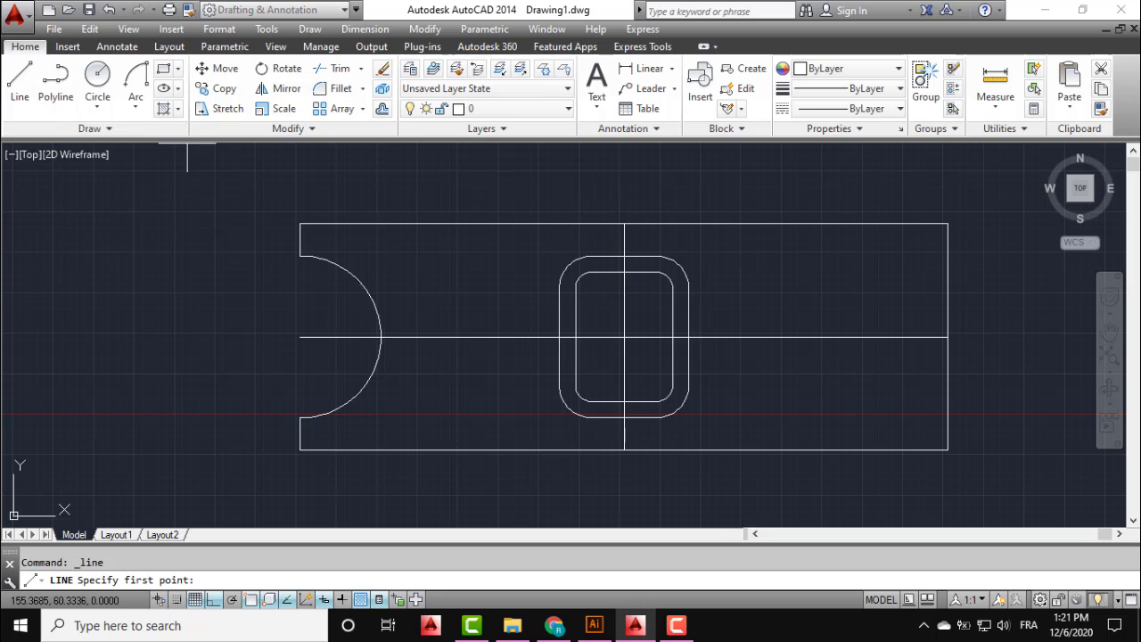
{"action": "left_click", "coordinate": [382, 109]}
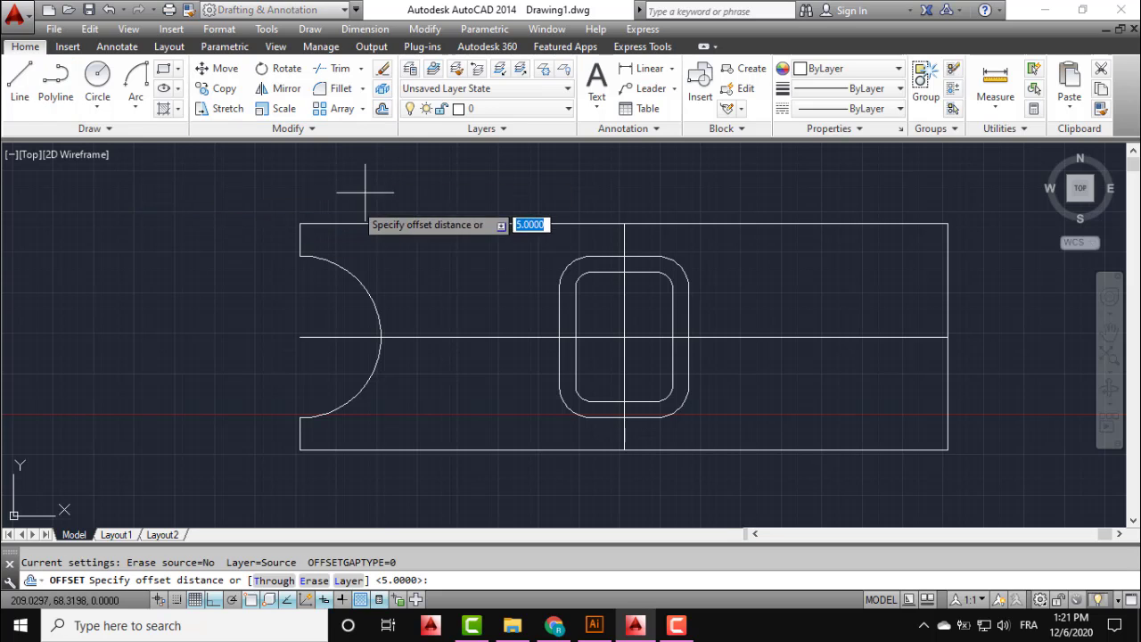
{"action": "type", "text": "25"}
{"action": "key", "text": "Return"}
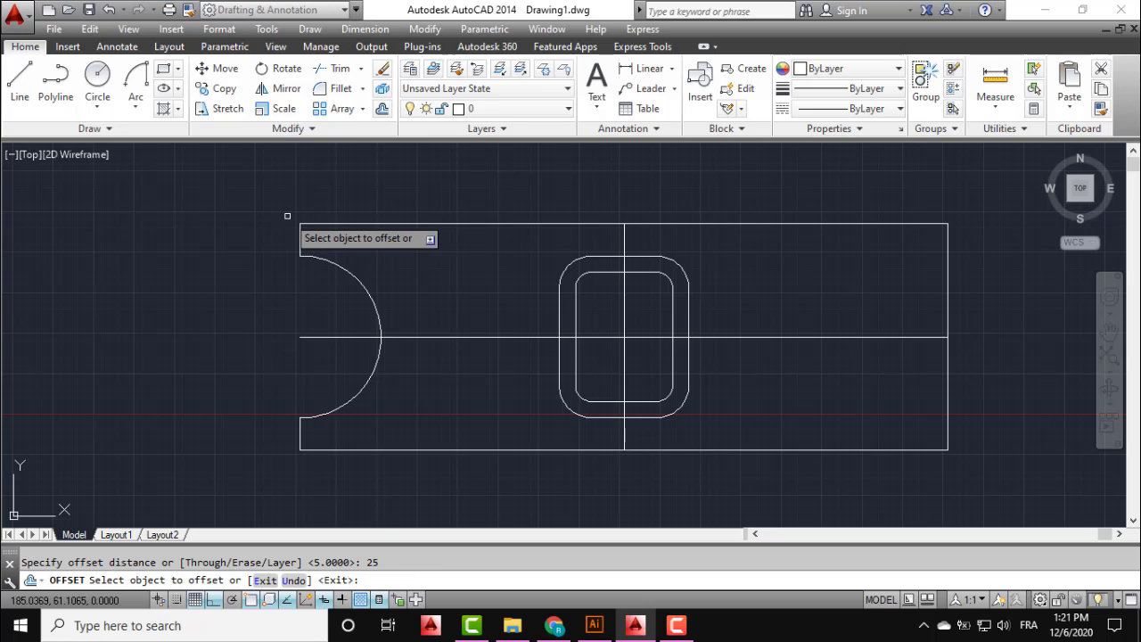
{"action": "left_click", "coordinate": [301, 237]}
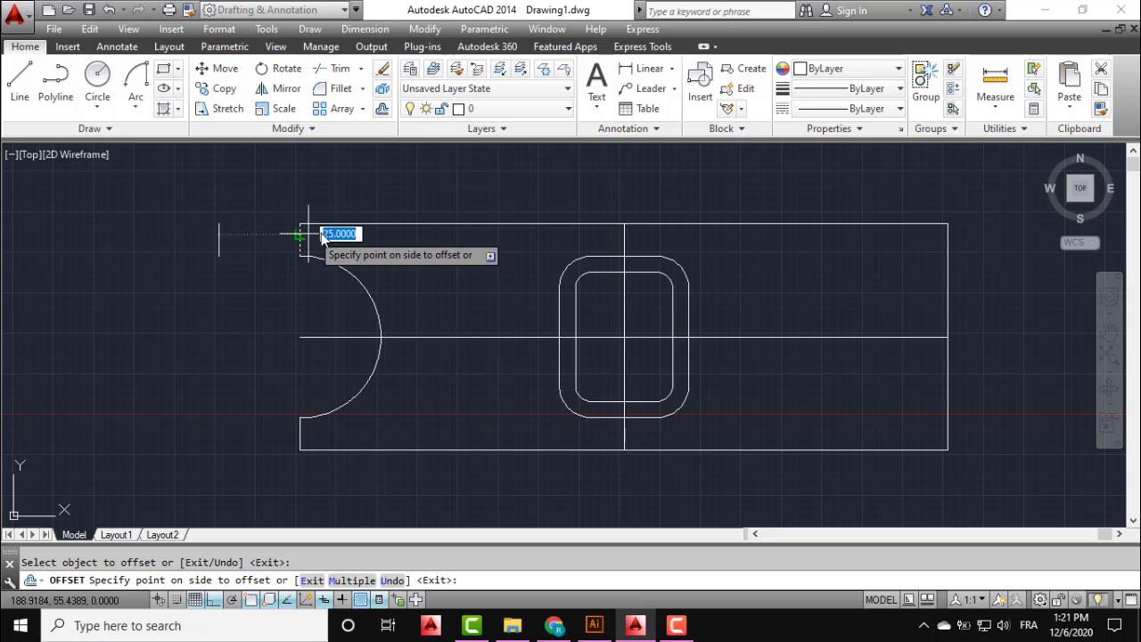
{"action": "left_click", "coordinate": [379, 234]}
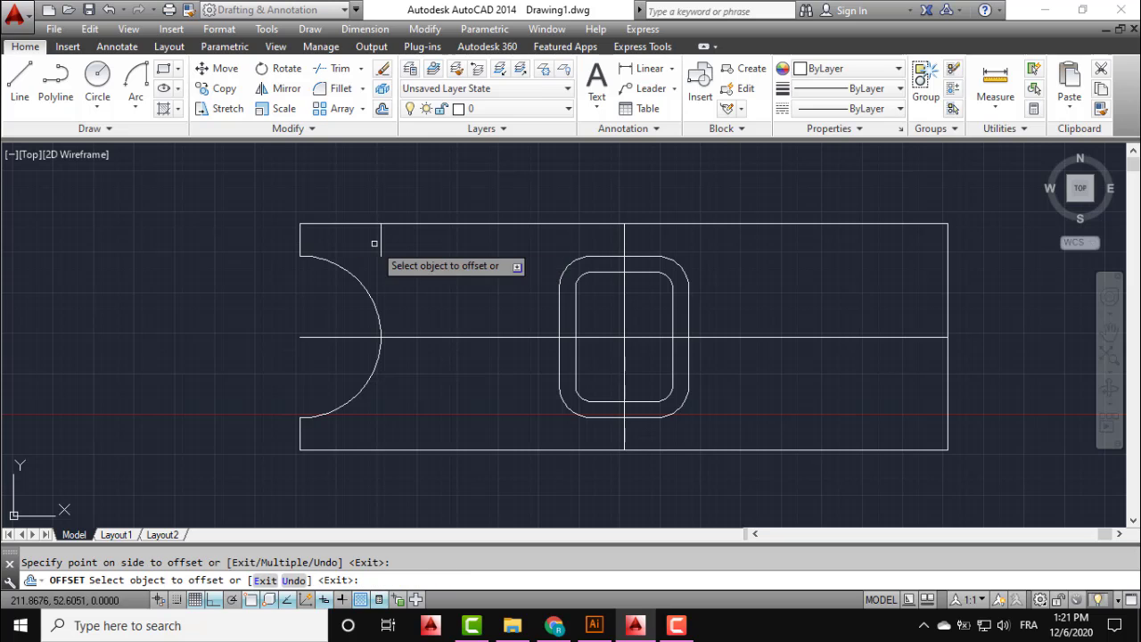
Extend the short vertical offset line down to the outer rectangle's lower edge.
{"action": "left_click", "coordinate": [362, 88]}
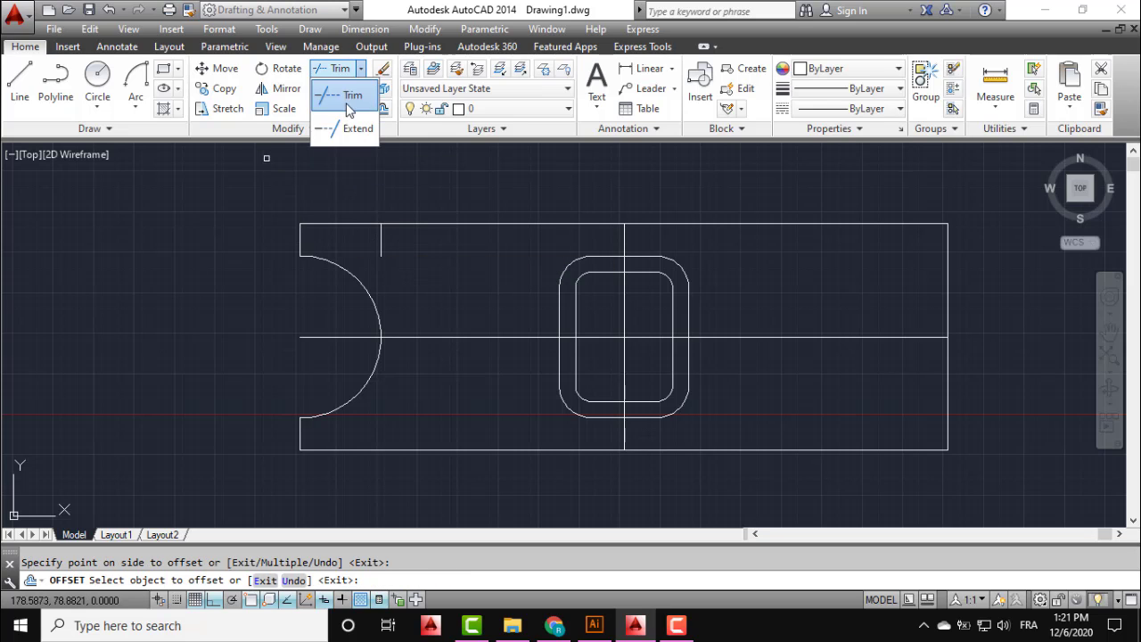
{"action": "left_click", "coordinate": [340, 130]}
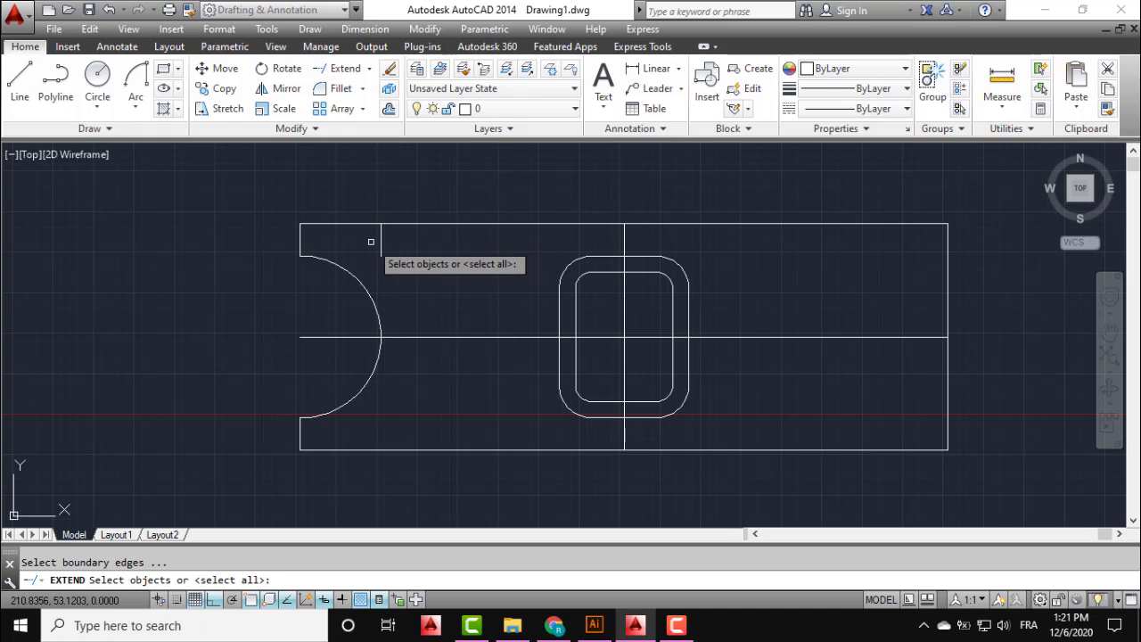
{"action": "left_click", "coordinate": [436, 449]}
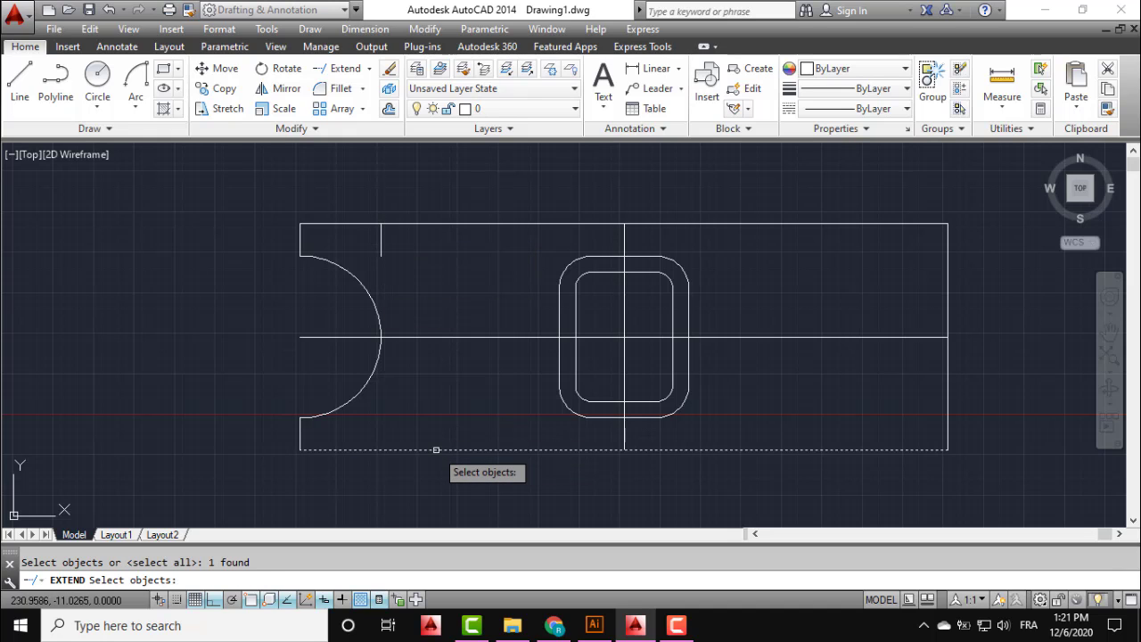
{"action": "key", "text": "Return"}
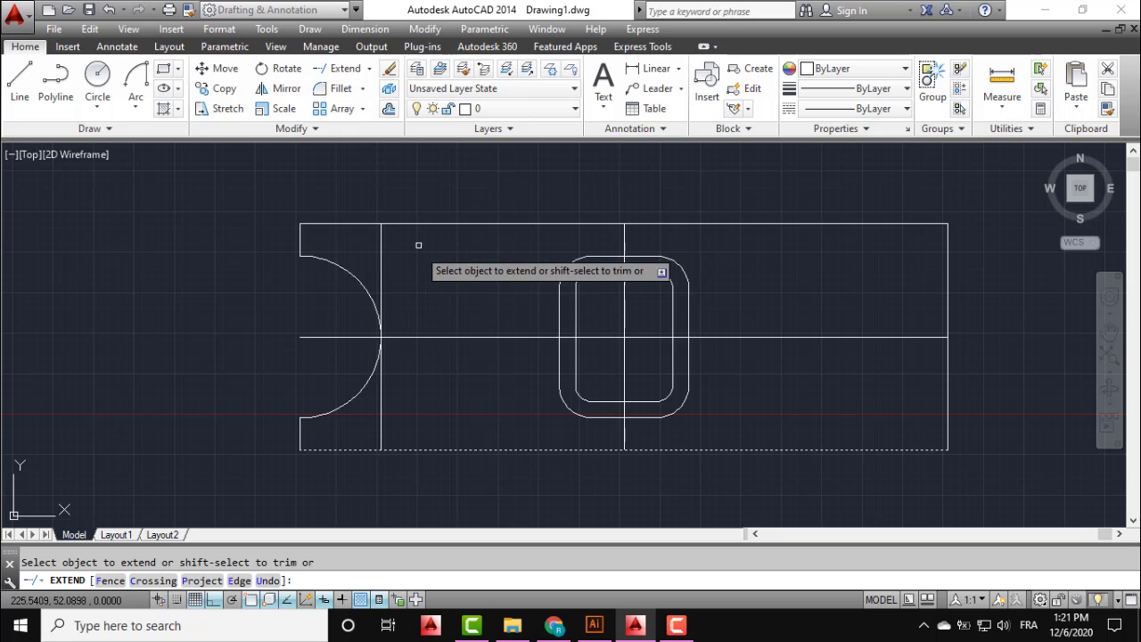
{"action": "key", "text": "Escape"}
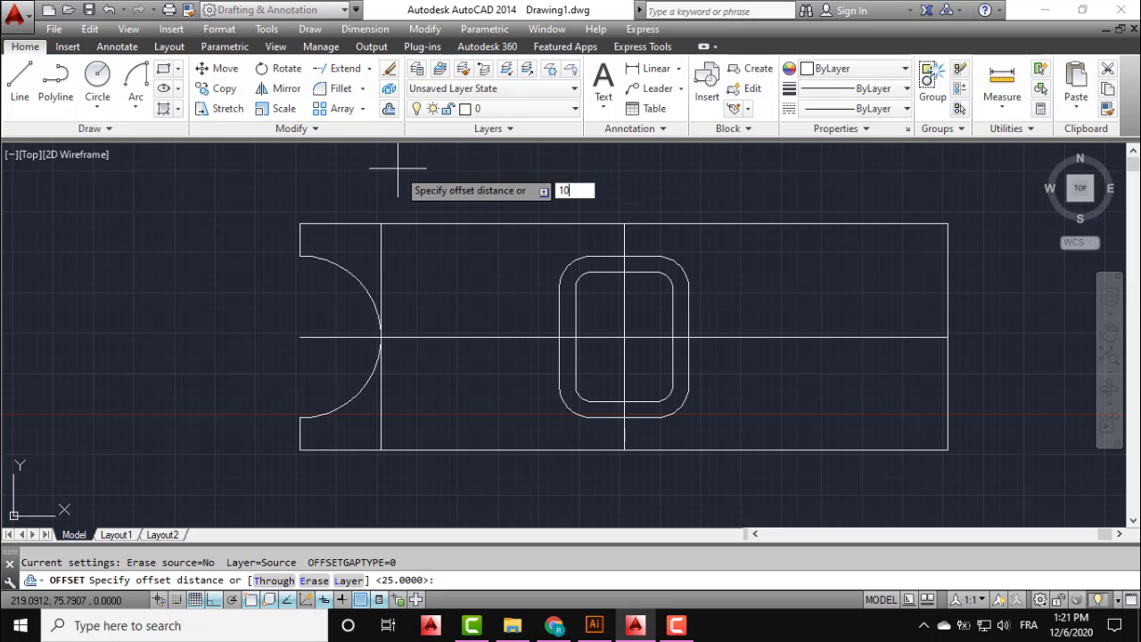
Offset the outer rectangle's upper and lower edges inward by 10.
{"action": "key", "text": "Return"}
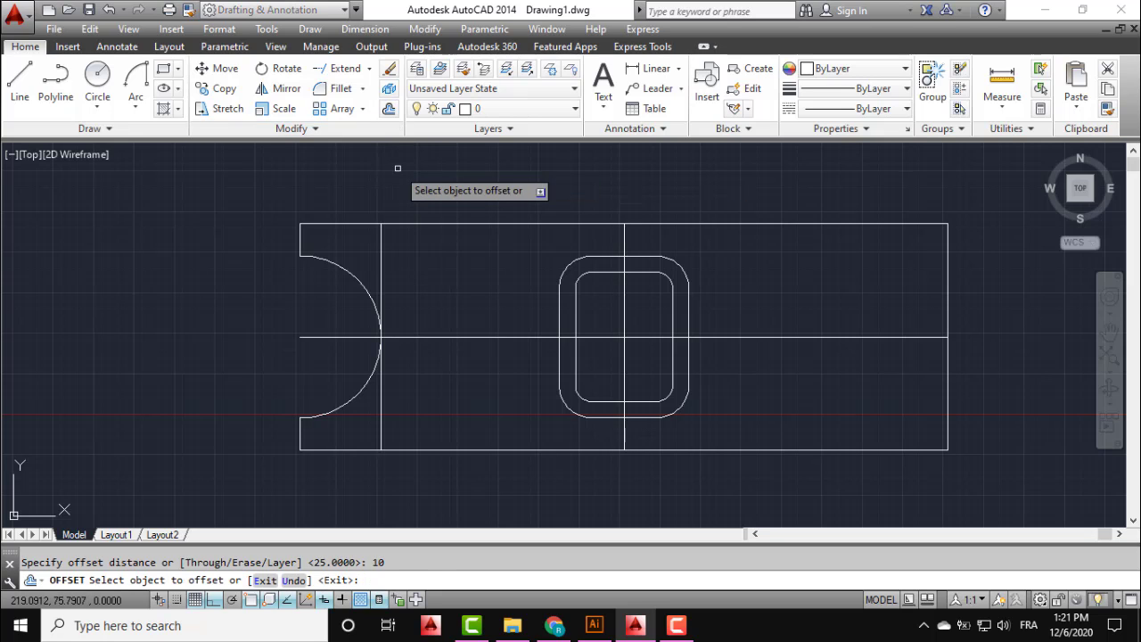
{"action": "left_click", "coordinate": [417, 222]}
{"action": "left_click", "coordinate": [417, 262]}
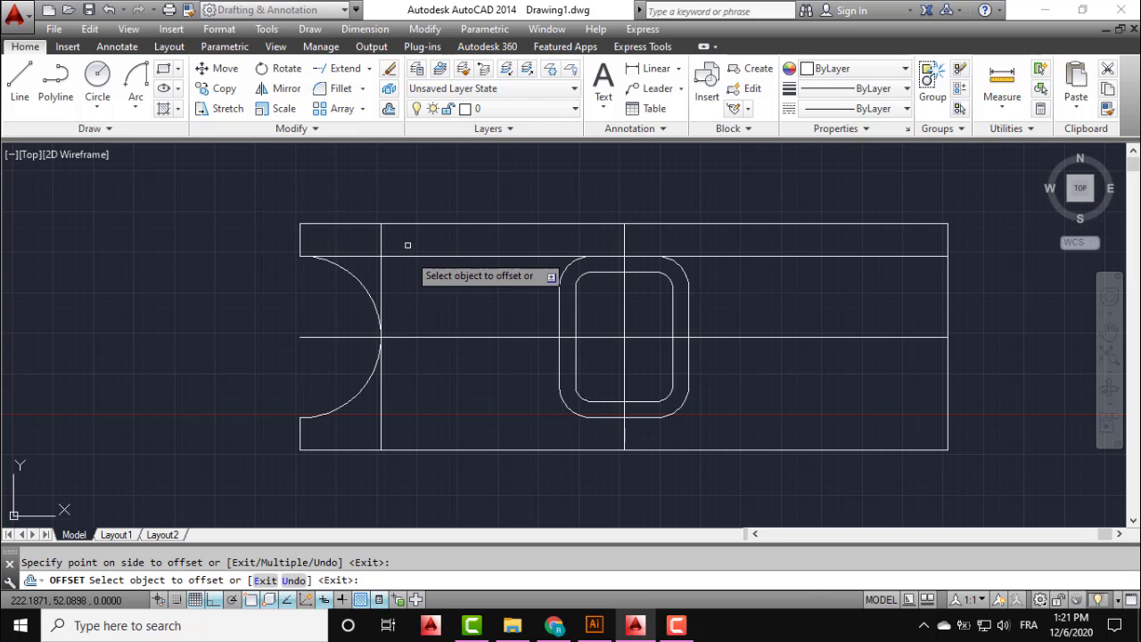
{"action": "left_click", "coordinate": [438, 448]}
{"action": "left_click", "coordinate": [440, 394]}
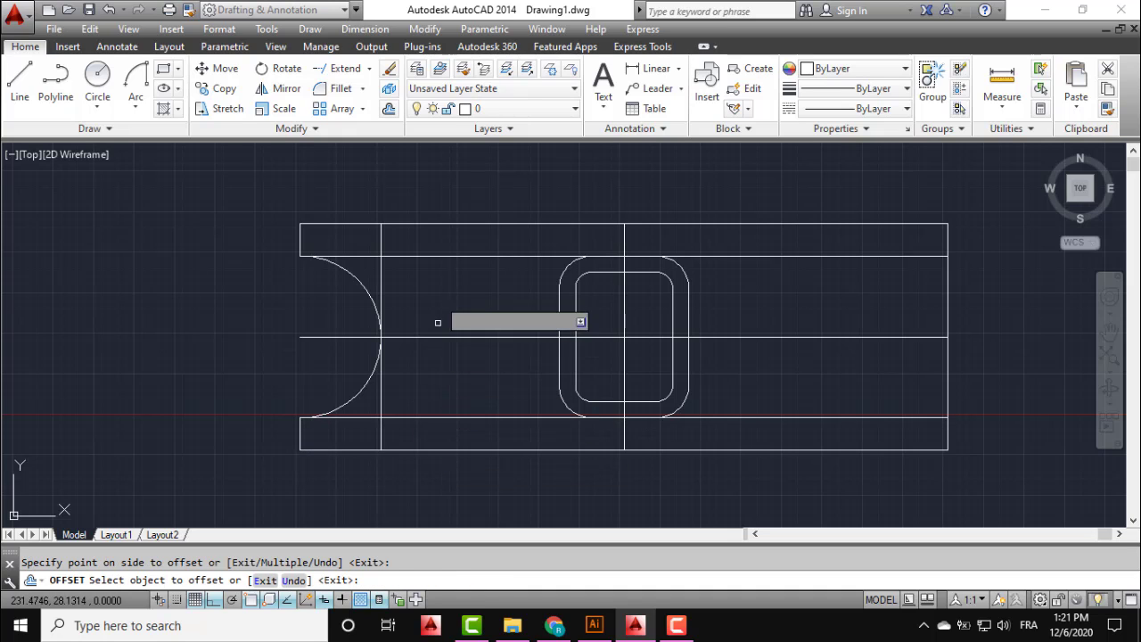
Draw a circle of diameter 10 centered where the vertical offset line crosses the upper horizontal offset line.
{"action": "left_click", "coordinate": [114, 107]}
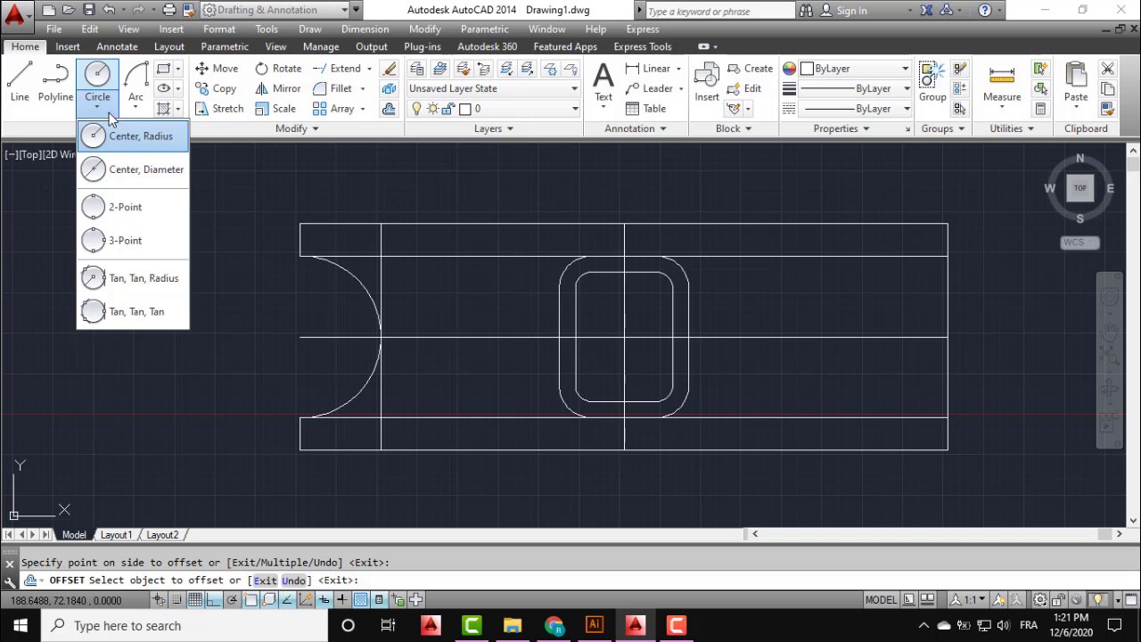
{"action": "left_click", "coordinate": [133, 168]}
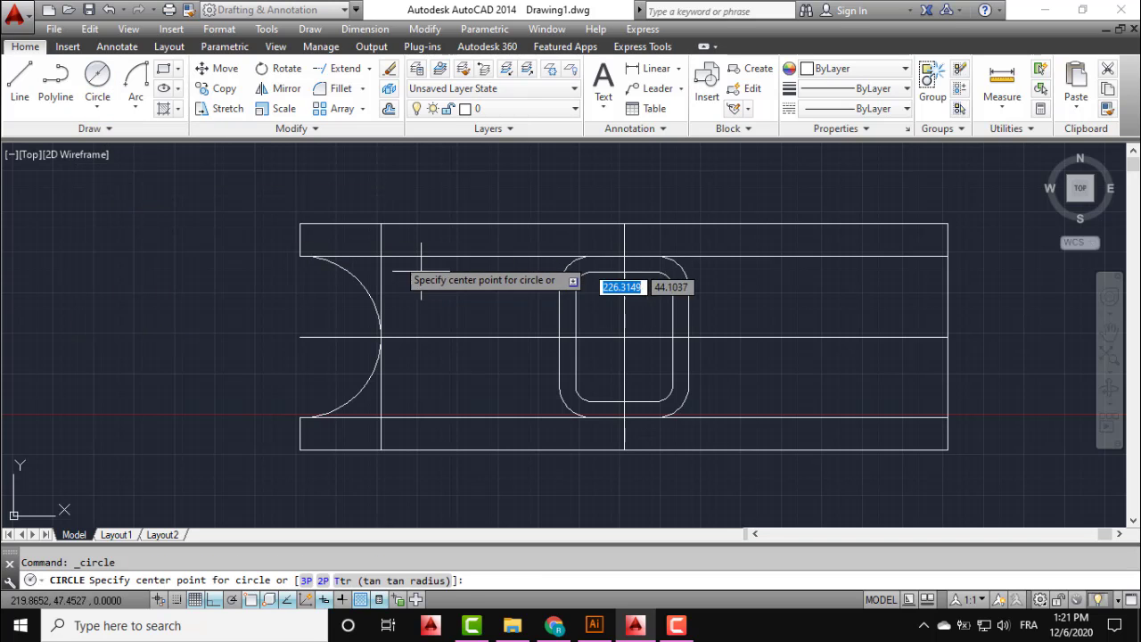
{"action": "left_click", "coordinate": [381, 256]}
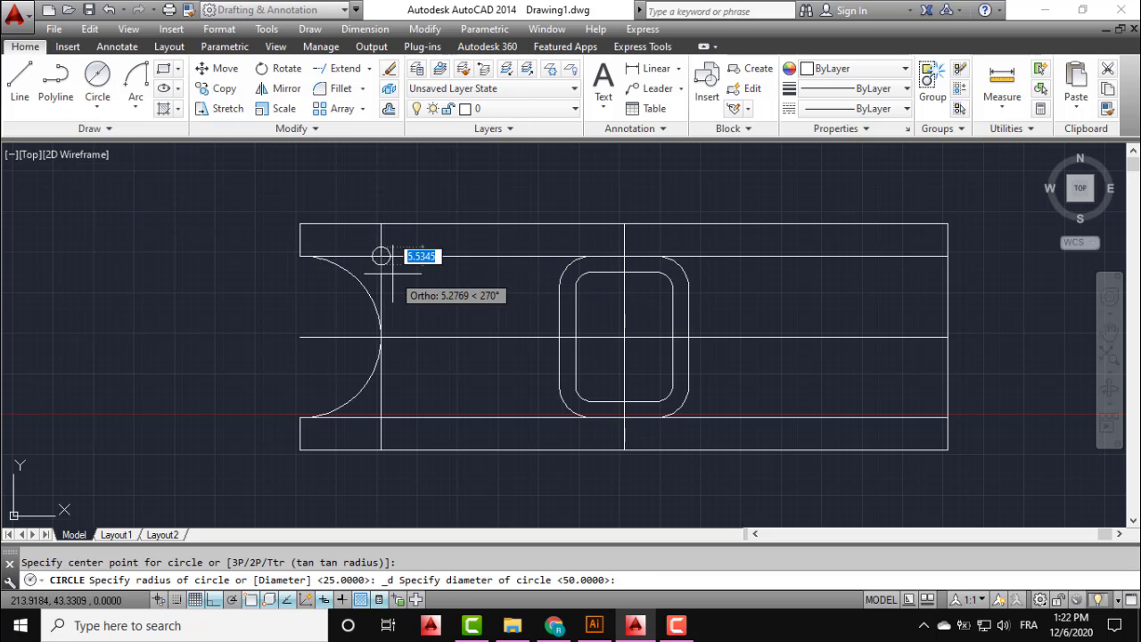
{"action": "type", "text": "10"}
{"action": "key", "text": "Return"}
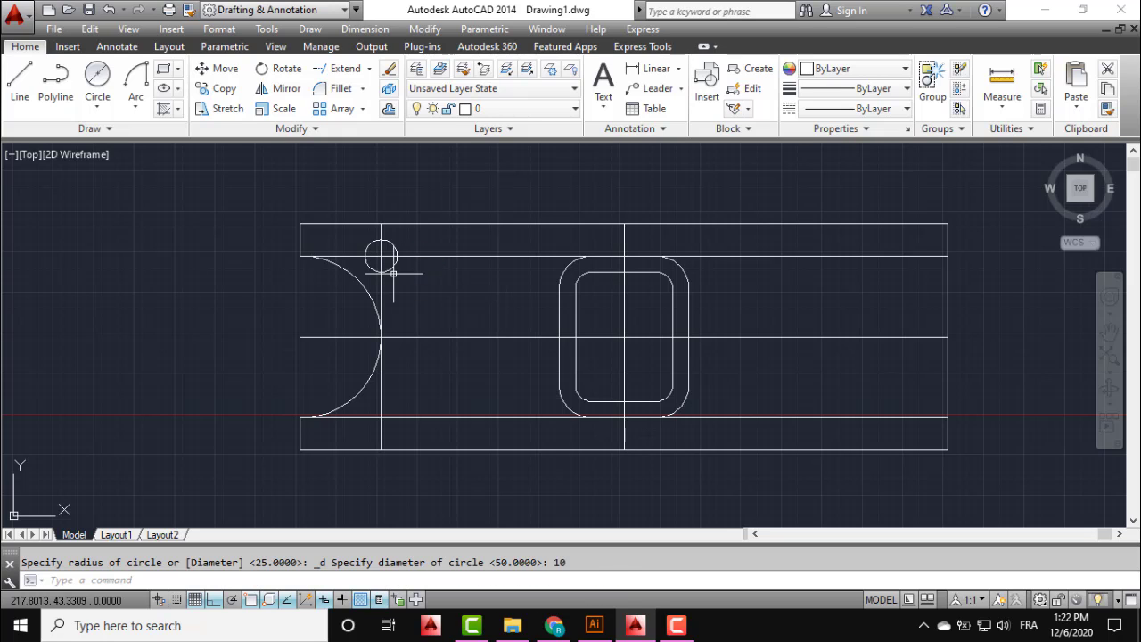
Draw a circle of diameter 10 centered where the vertical offset line crosses the lower horizontal offset line.
{"action": "left_click", "coordinate": [107, 103]}
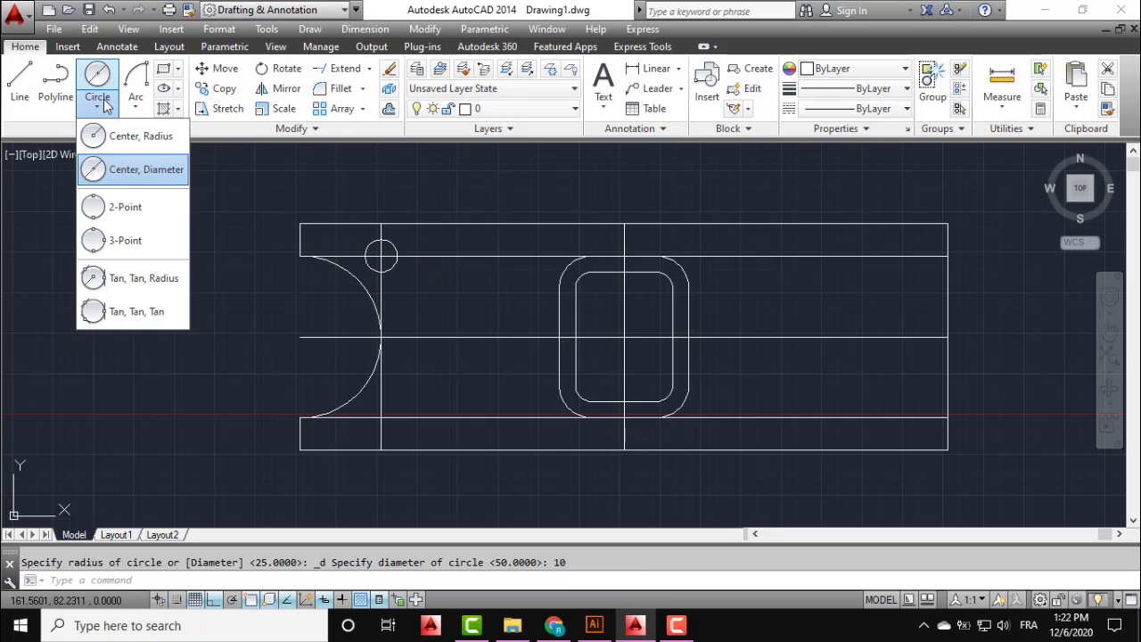
{"action": "left_click", "coordinate": [111, 166]}
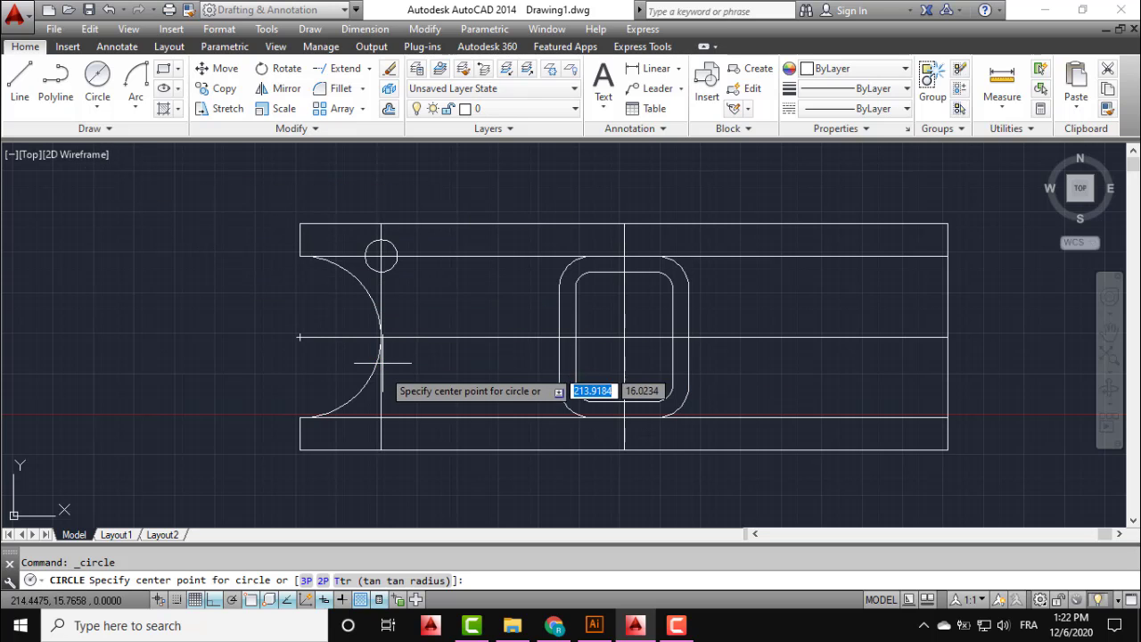
{"action": "left_click", "coordinate": [381, 417]}
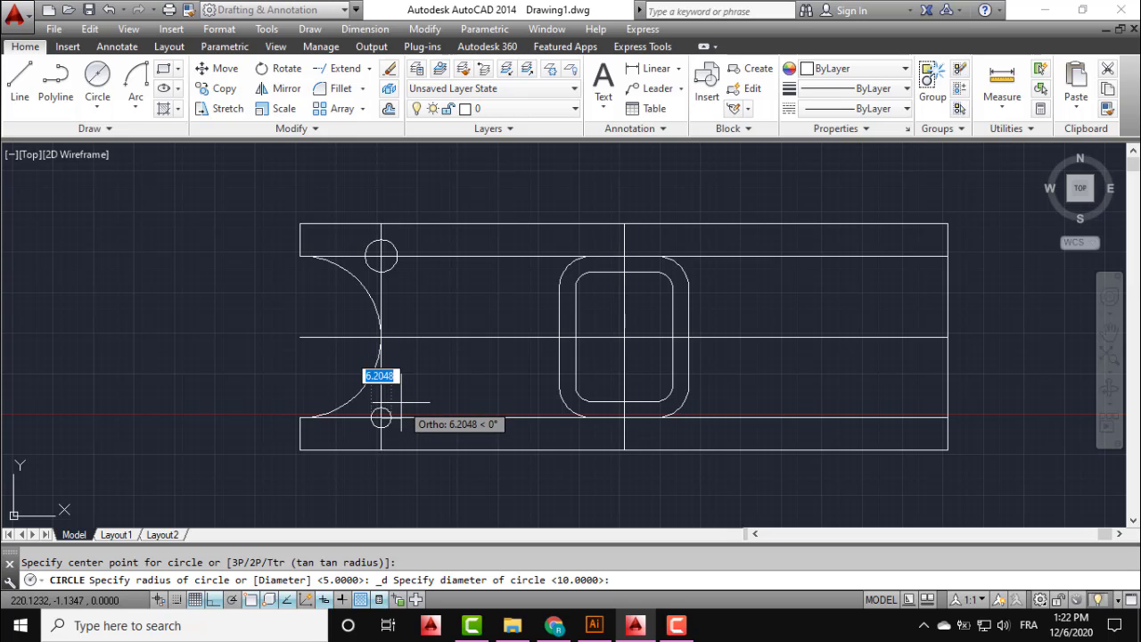
{"action": "type", "text": "10"}
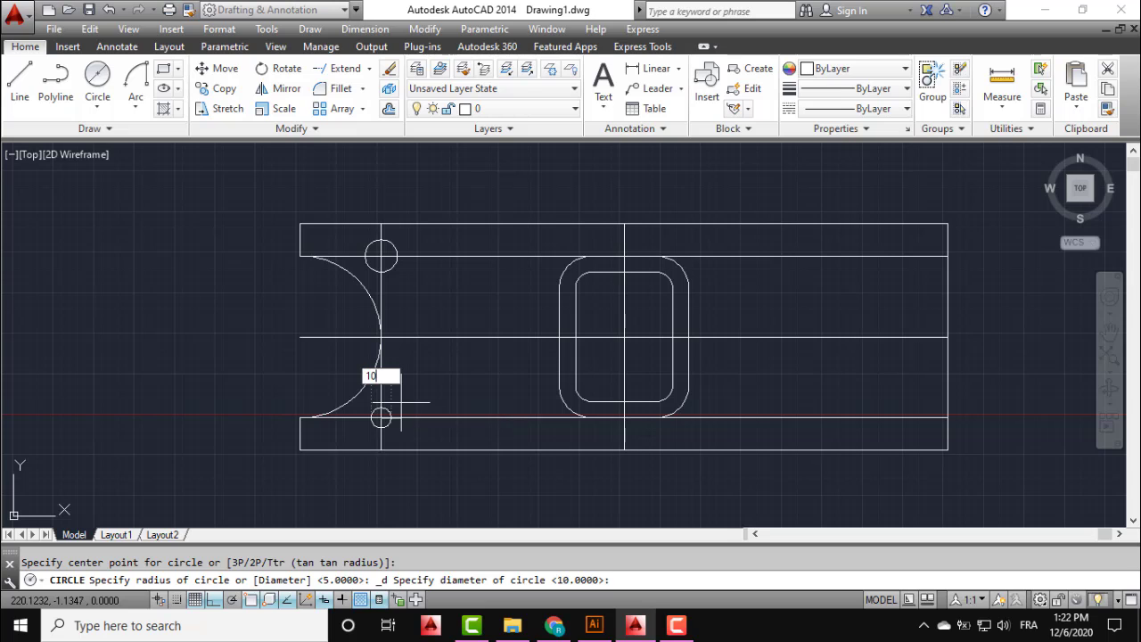
{"action": "key", "text": "Return"}
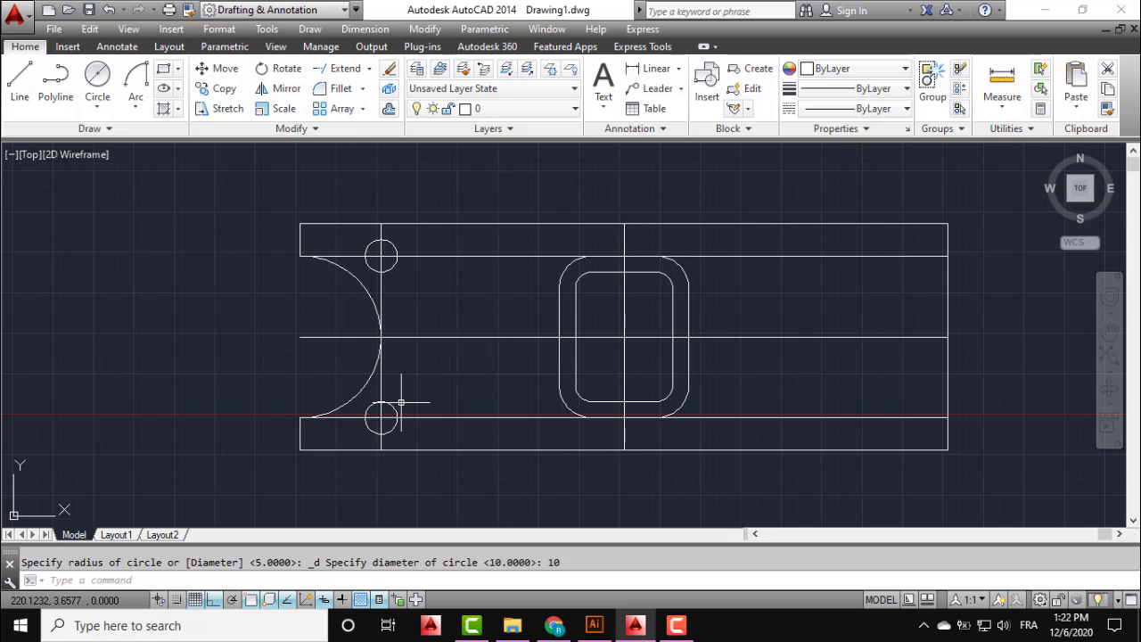
Erase the vertical construction line through the two left holes and both horizontal offset lines.
{"action": "scroll", "coordinate": [392, 352], "scroll_direction": "up", "scroll_amount": 2}
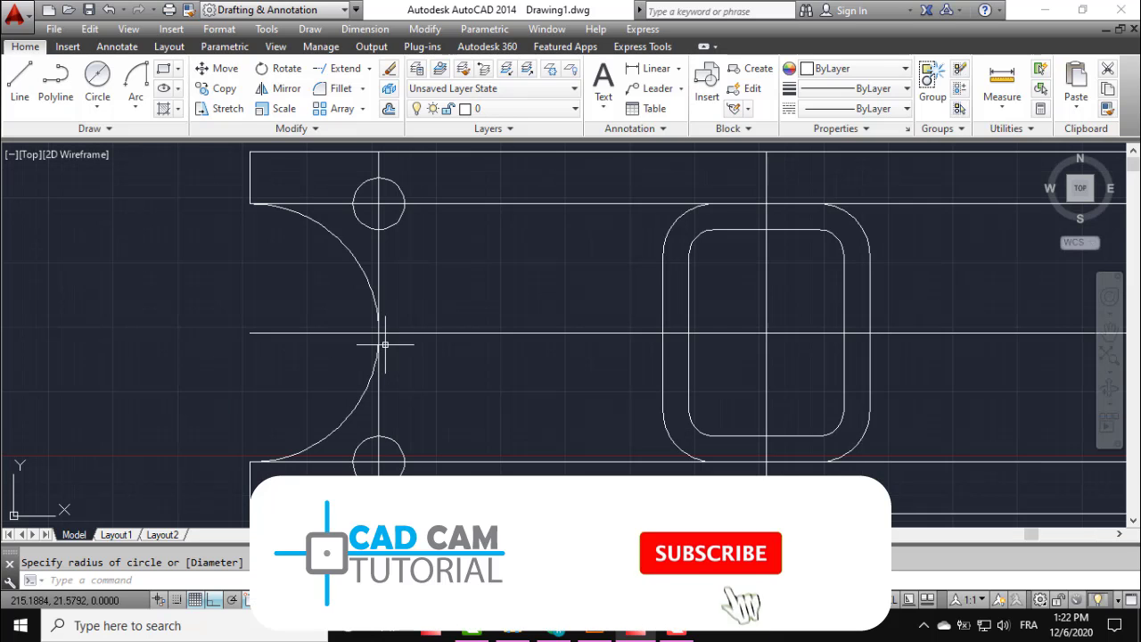
{"action": "left_click", "coordinate": [400, 249]}
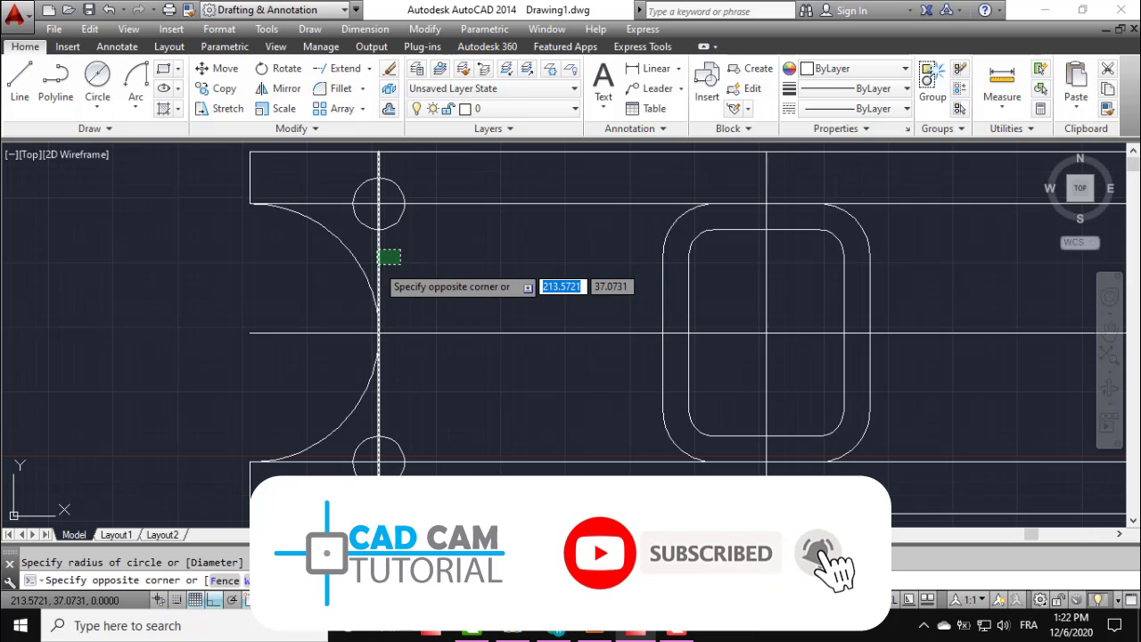
{"action": "left_click", "coordinate": [377, 263]}
{"action": "key", "text": "Delete"}
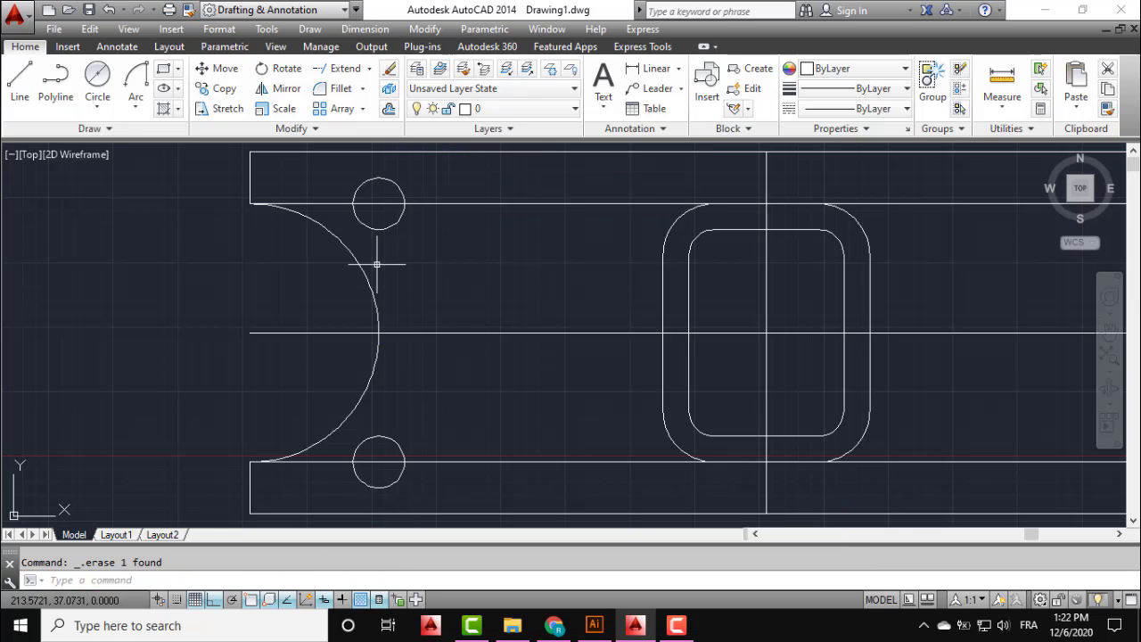
{"action": "left_click", "coordinate": [462, 190]}
{"action": "left_click", "coordinate": [458, 223]}
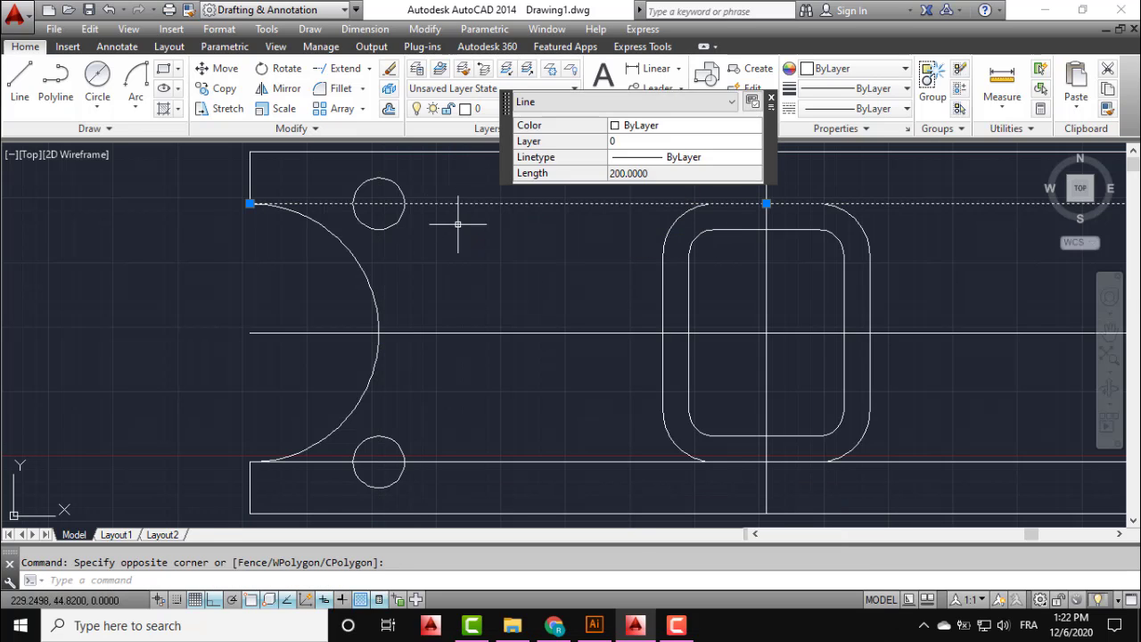
{"action": "key", "text": "Delete"}
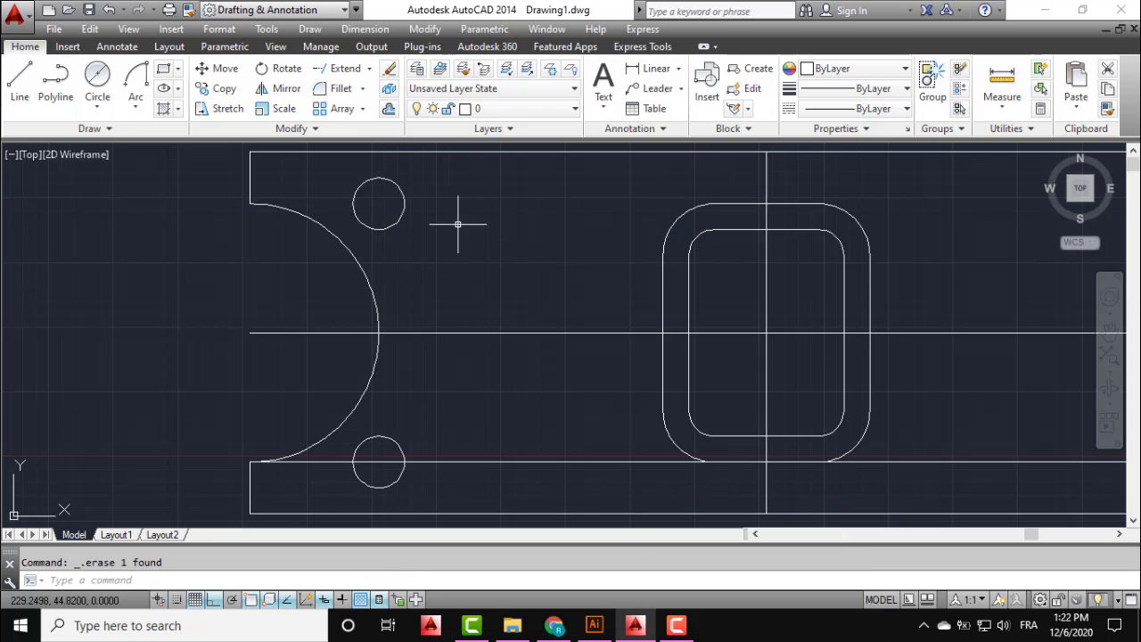
{"action": "left_click", "coordinate": [485, 434]}
{"action": "left_click", "coordinate": [467, 473]}
{"action": "key", "text": "Delete"}
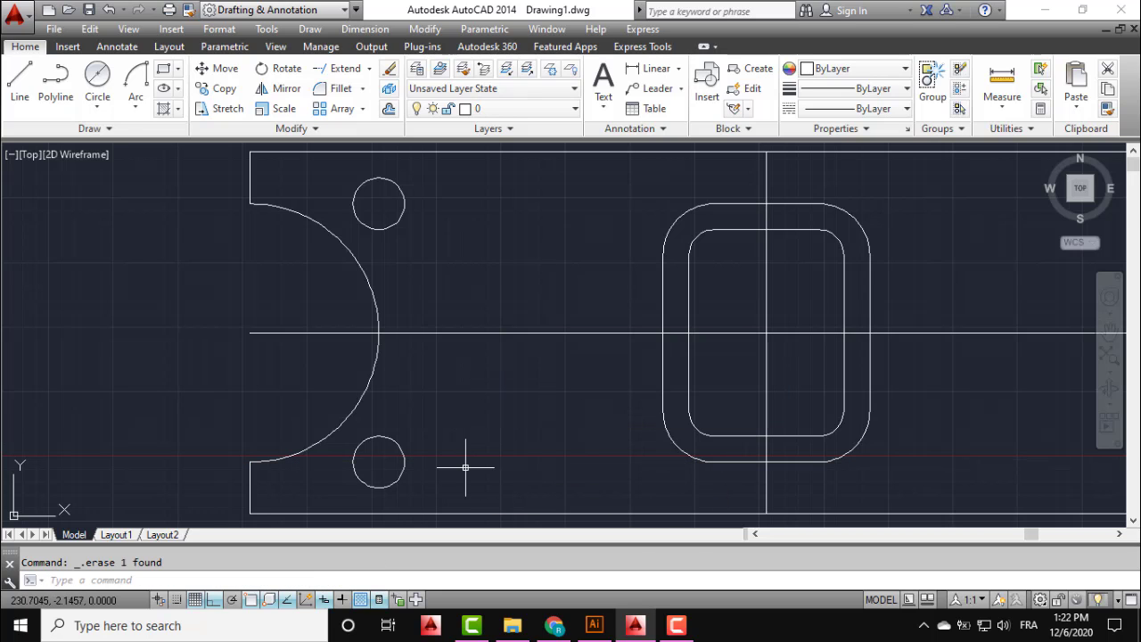
Draw a circle of radius 3 centered on the center of the inner rounded rectangle's upper-left corner arc.
{"action": "scroll", "coordinate": [486, 340], "scroll_direction": "down", "scroll_amount": 1}
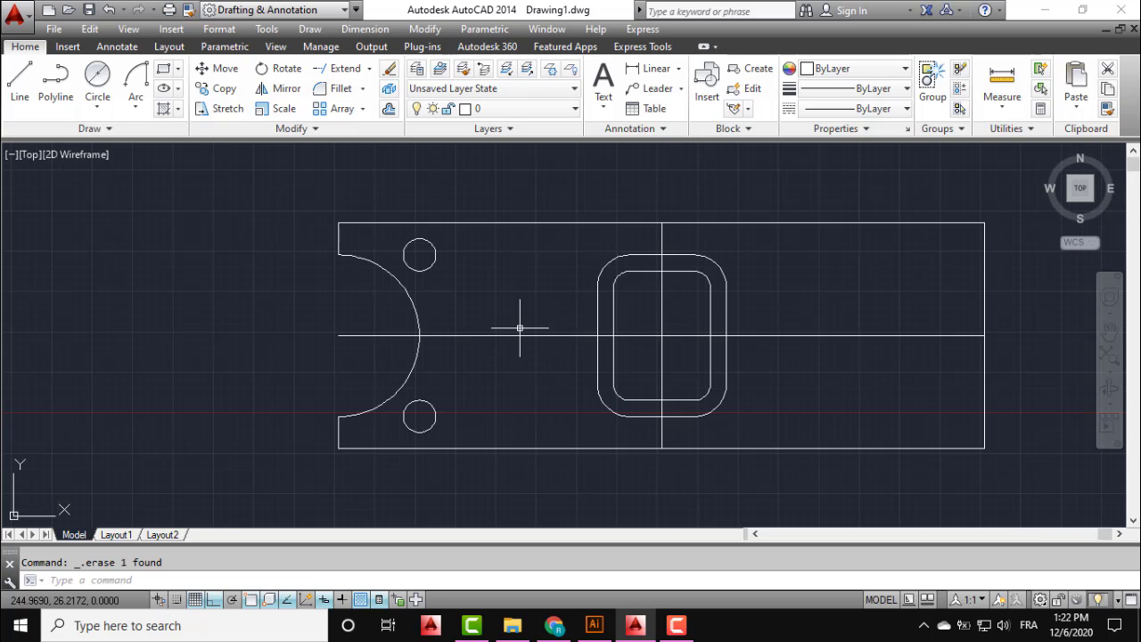
{"action": "middle_click_drag", "start_coordinate": [520, 328], "coordinate": [470, 327]}
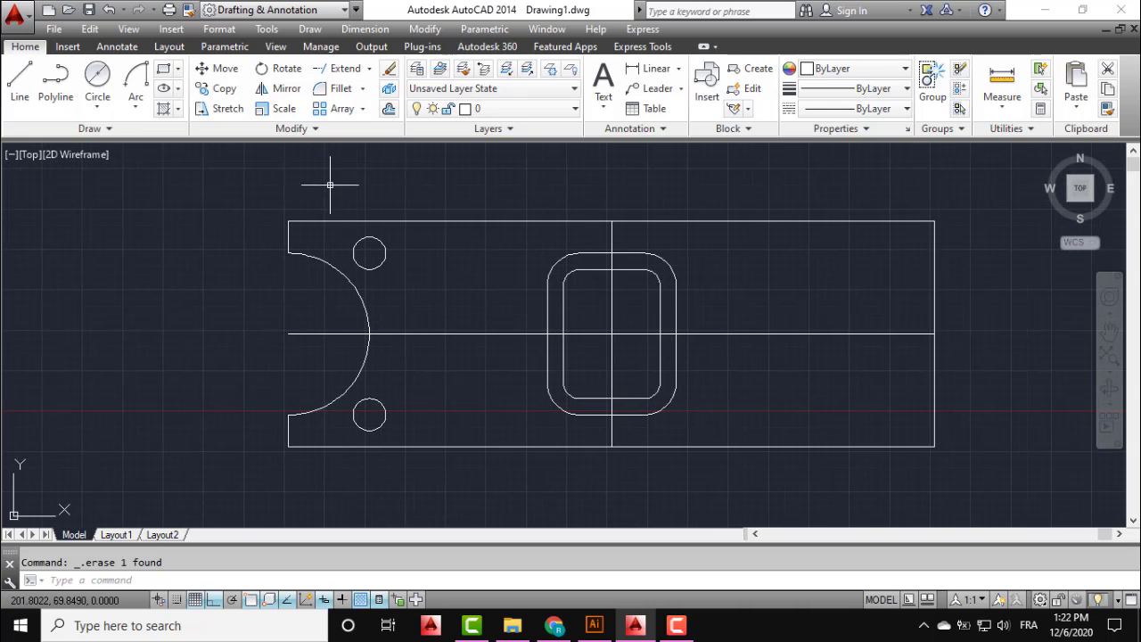
{"action": "scroll", "coordinate": [660, 279], "scroll_direction": "up", "scroll_amount": 3}
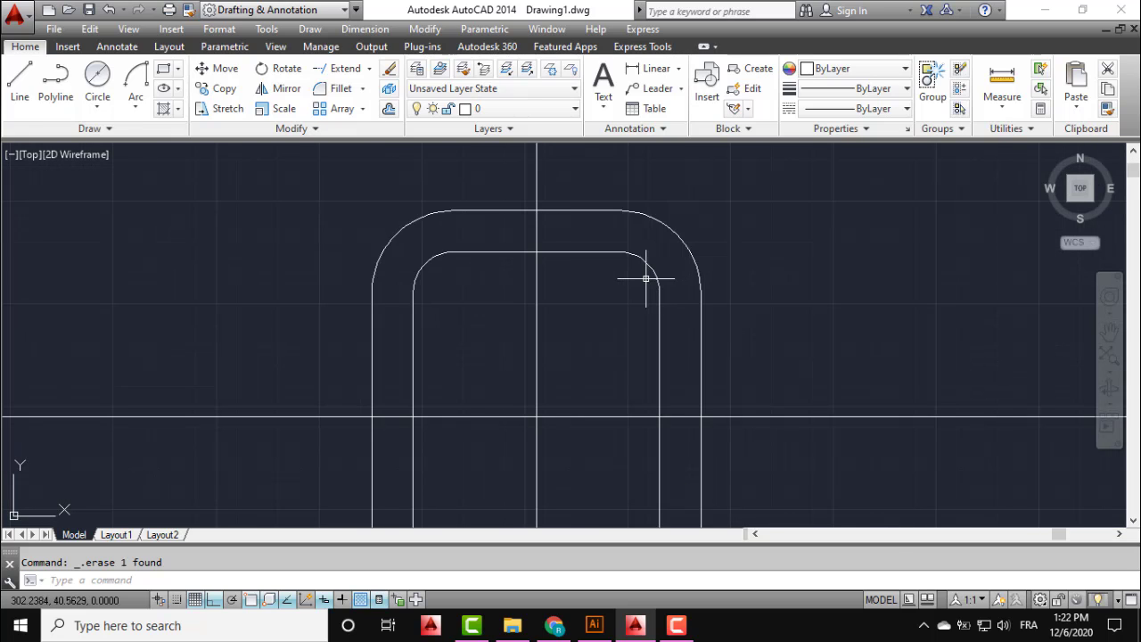
{"action": "scroll", "coordinate": [632, 268], "scroll_direction": "up", "scroll_amount": 2}
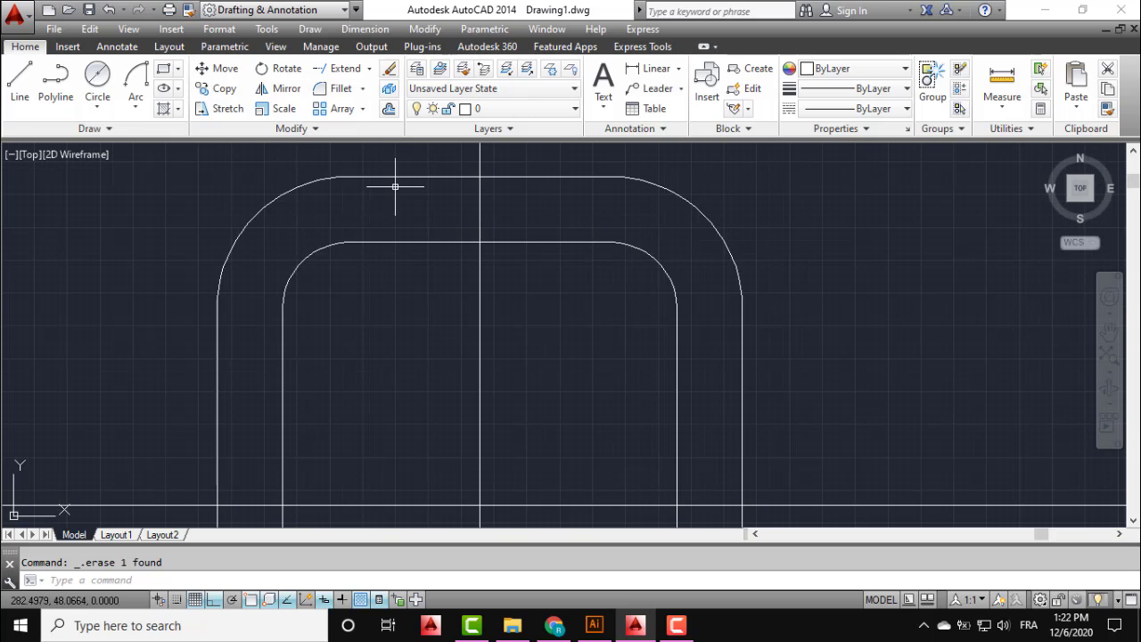
{"action": "left_click", "coordinate": [99, 108]}
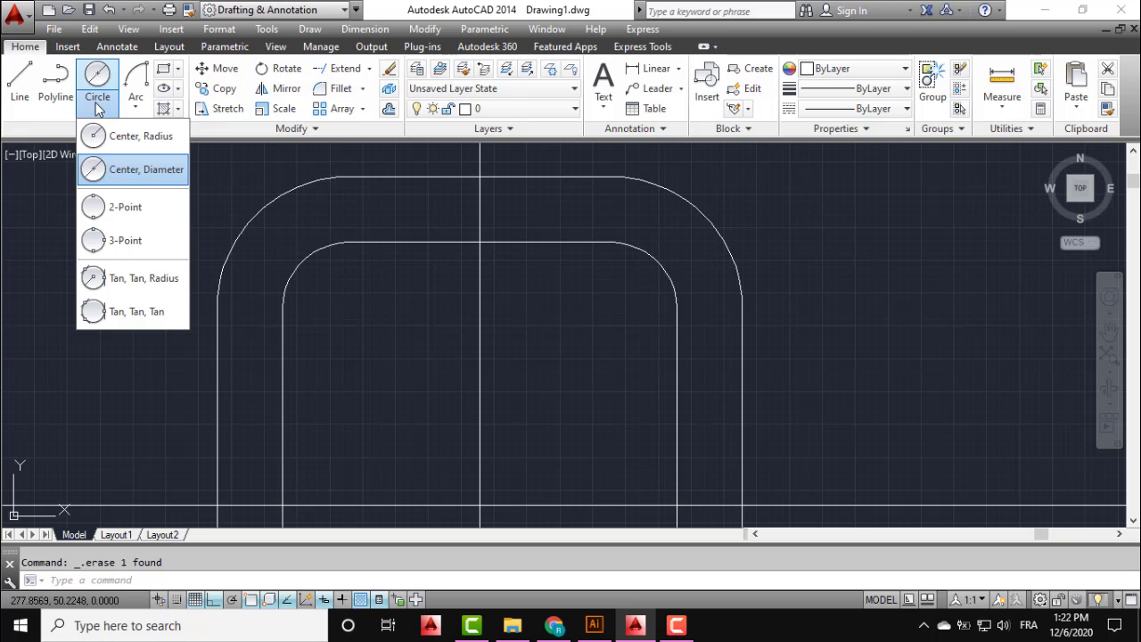
{"action": "left_click", "coordinate": [123, 137]}
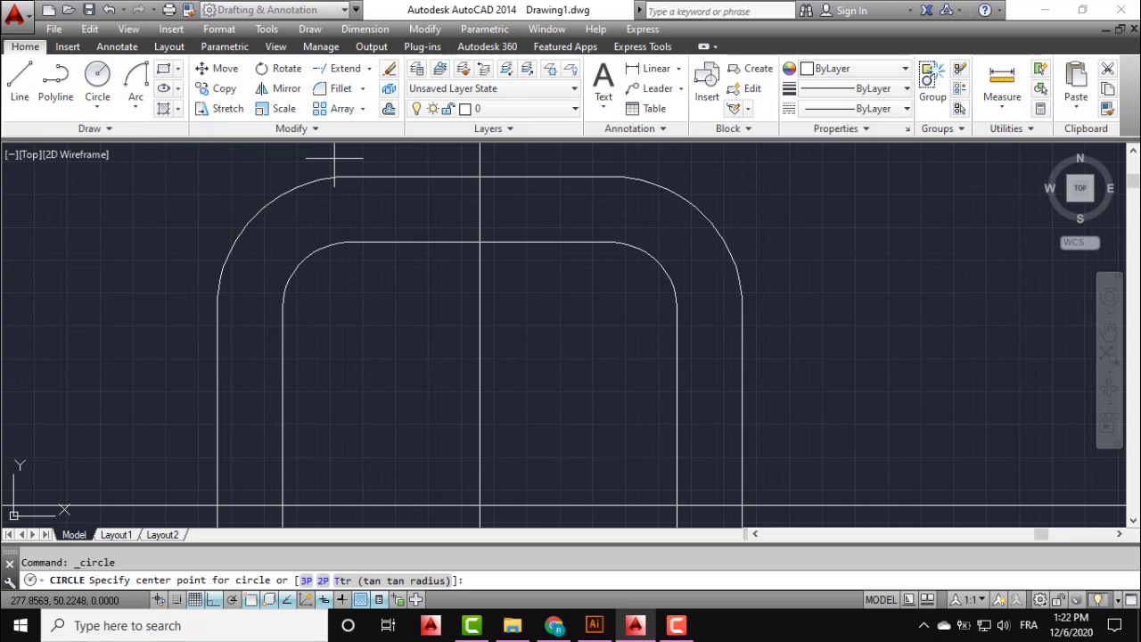
{"action": "left_click", "coordinate": [348, 308]}
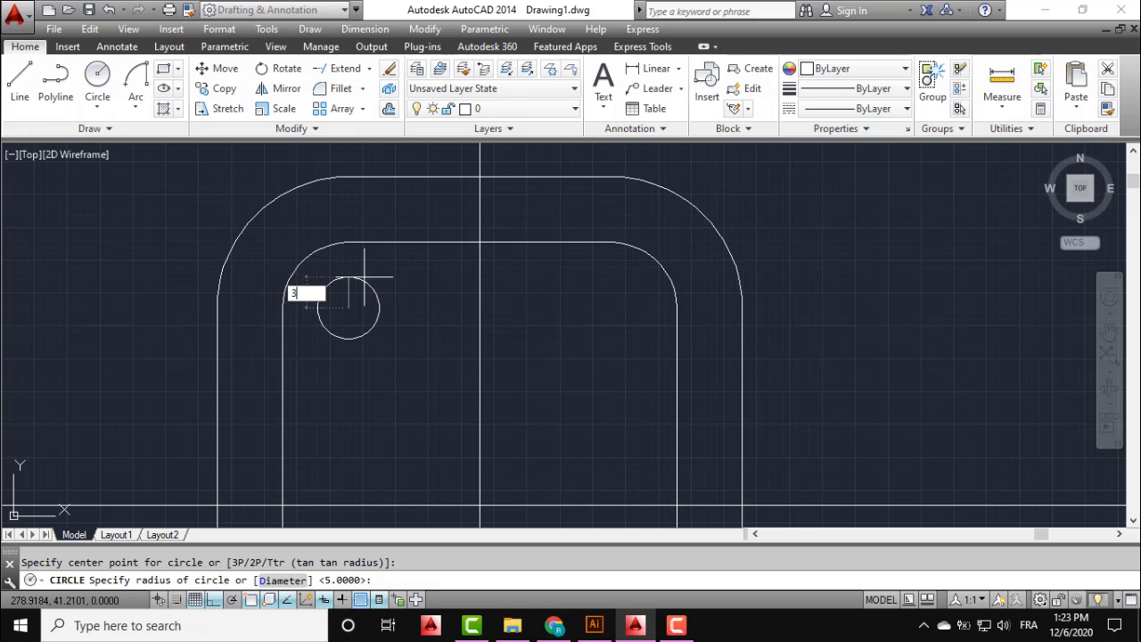
{"action": "type", "text": "3"}
{"action": "key", "text": "Return"}
Mirror the radius 3 circle about the part's horizontal centerline, keeping the source circle.
{"action": "scroll", "coordinate": [364, 275], "scroll_direction": "down", "scroll_amount": 2}
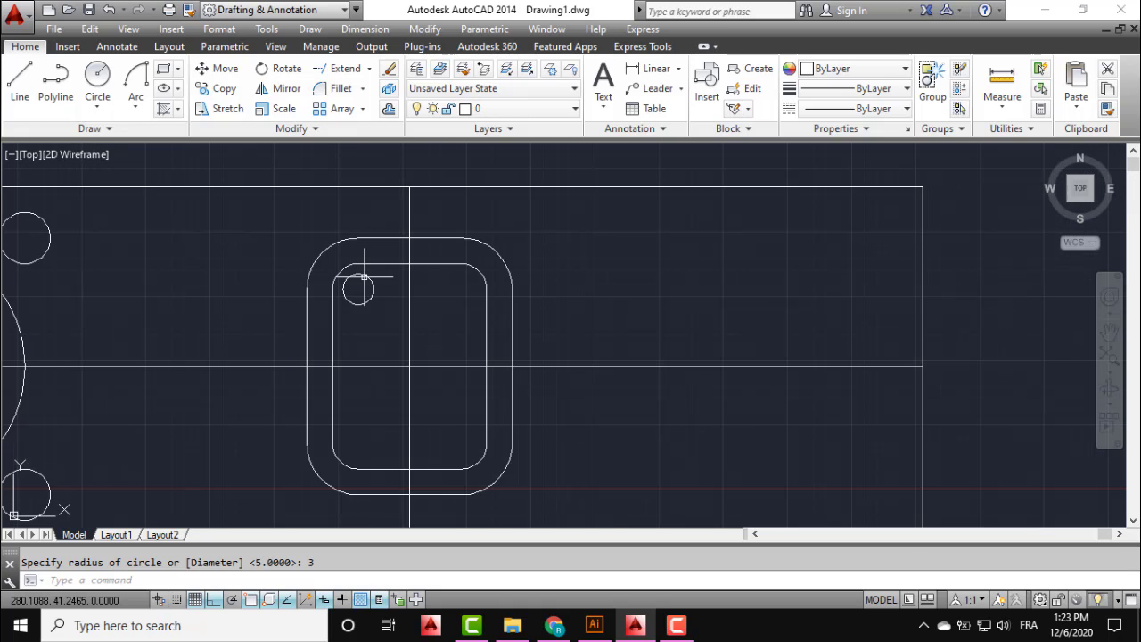
{"action": "left_click", "coordinate": [431, 291]}
{"action": "left_click", "coordinate": [378, 261]}
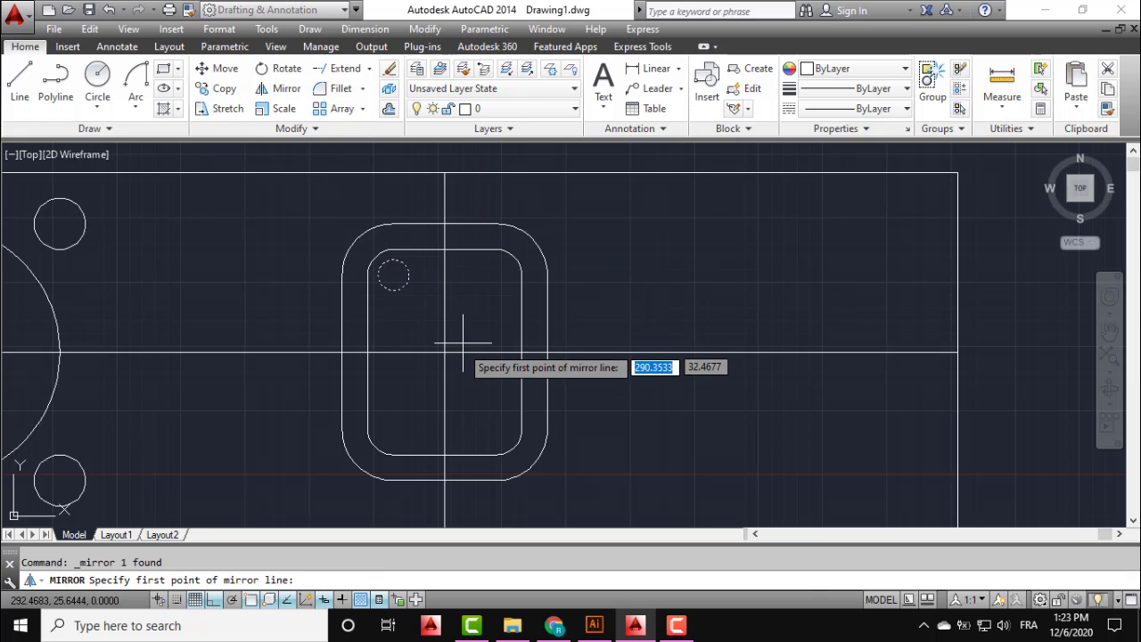
{"action": "left_click", "coordinate": [445, 353]}
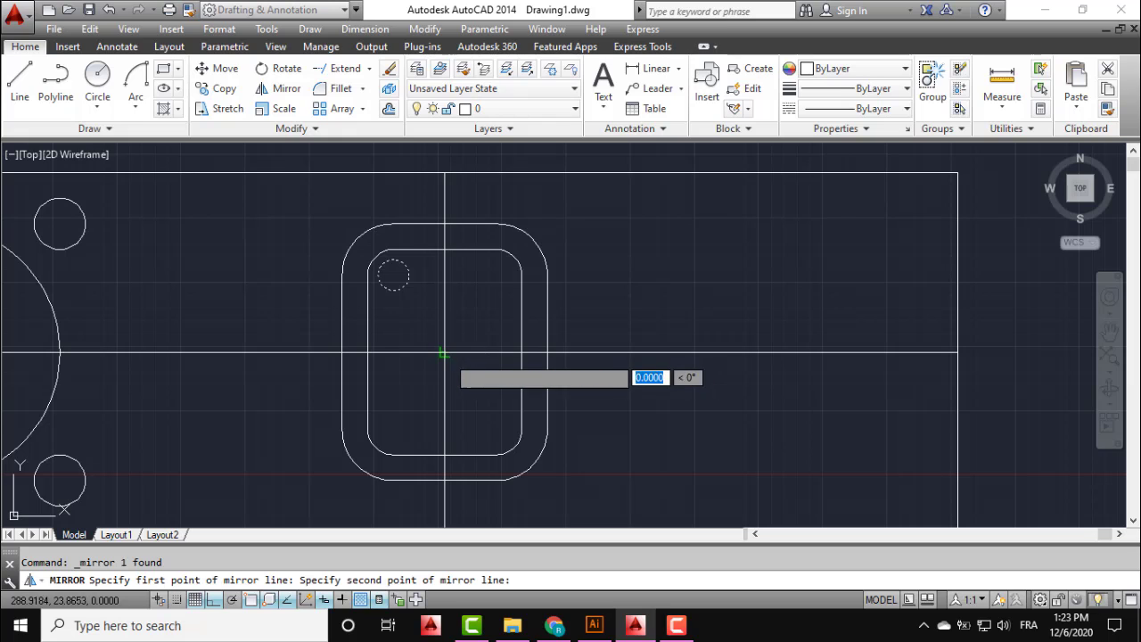
{"action": "left_click", "coordinate": [518, 351]}
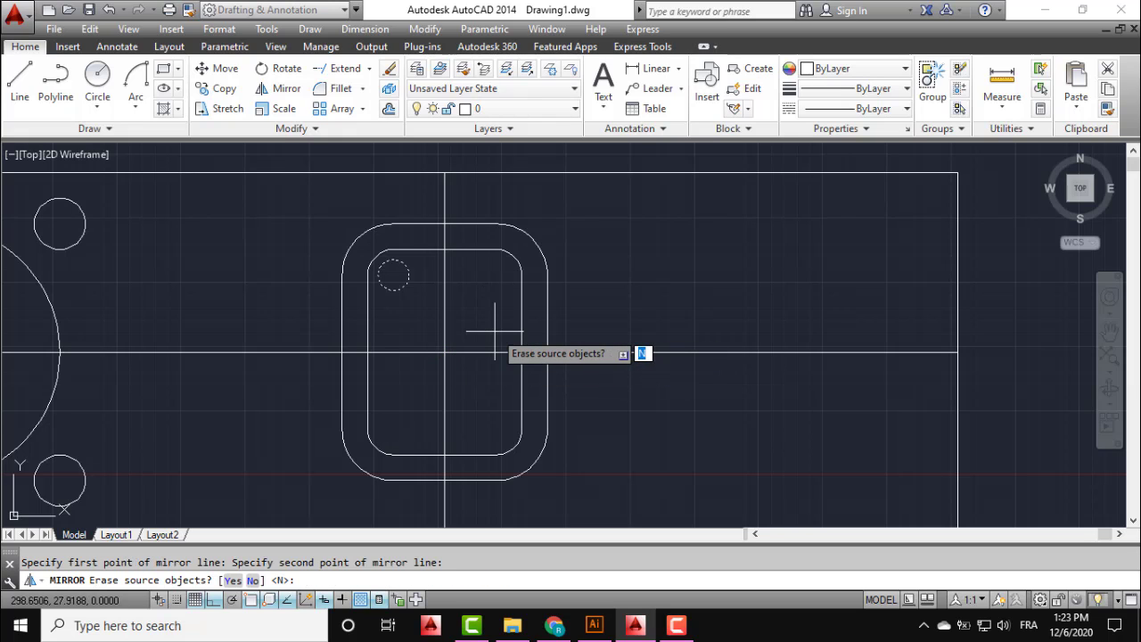
{"action": "key", "text": "Return"}
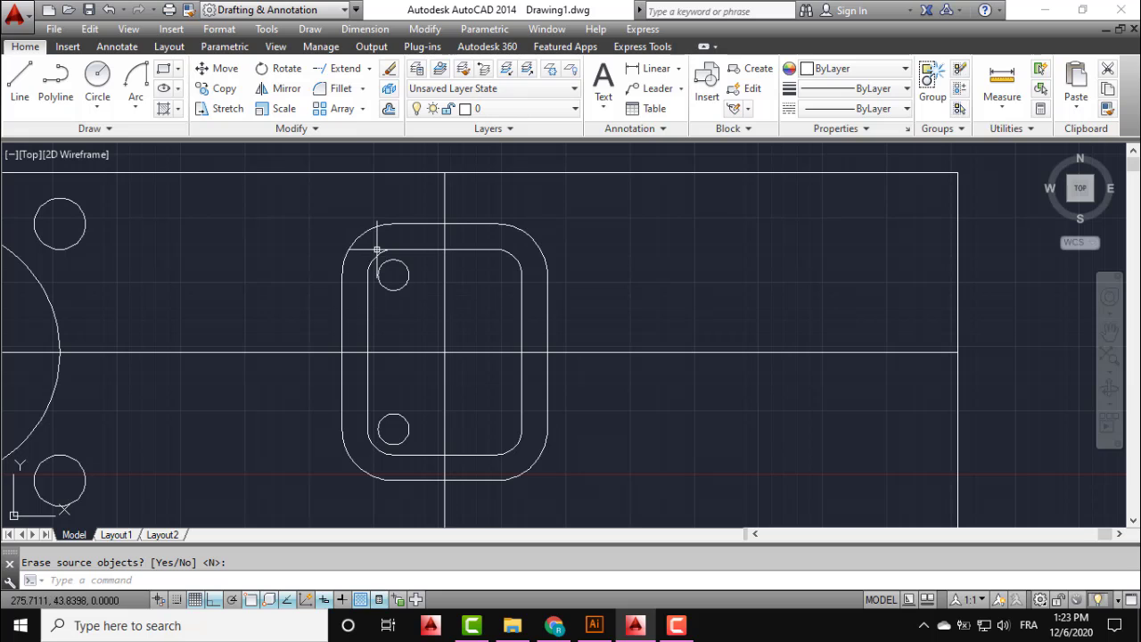
Mirror both small circles inside the inner rounded rectangle about the vertical centerline, keeping the originals.
{"action": "left_click", "coordinate": [419, 274]}
{"action": "left_click", "coordinate": [395, 282]}
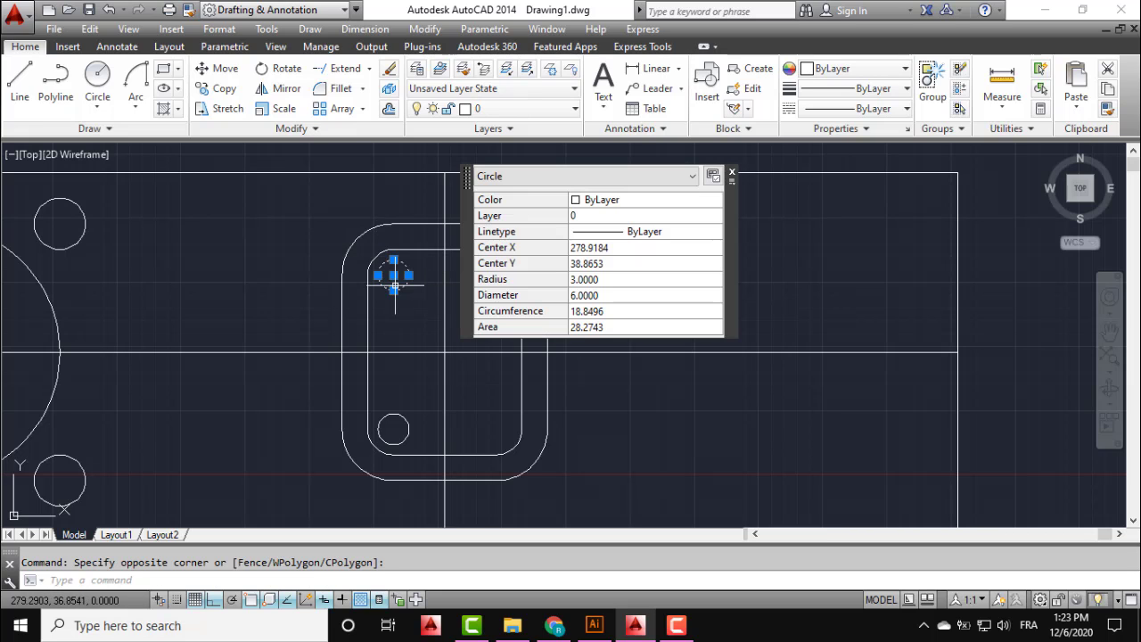
{"action": "left_click", "coordinate": [421, 425]}
{"action": "left_click", "coordinate": [396, 430]}
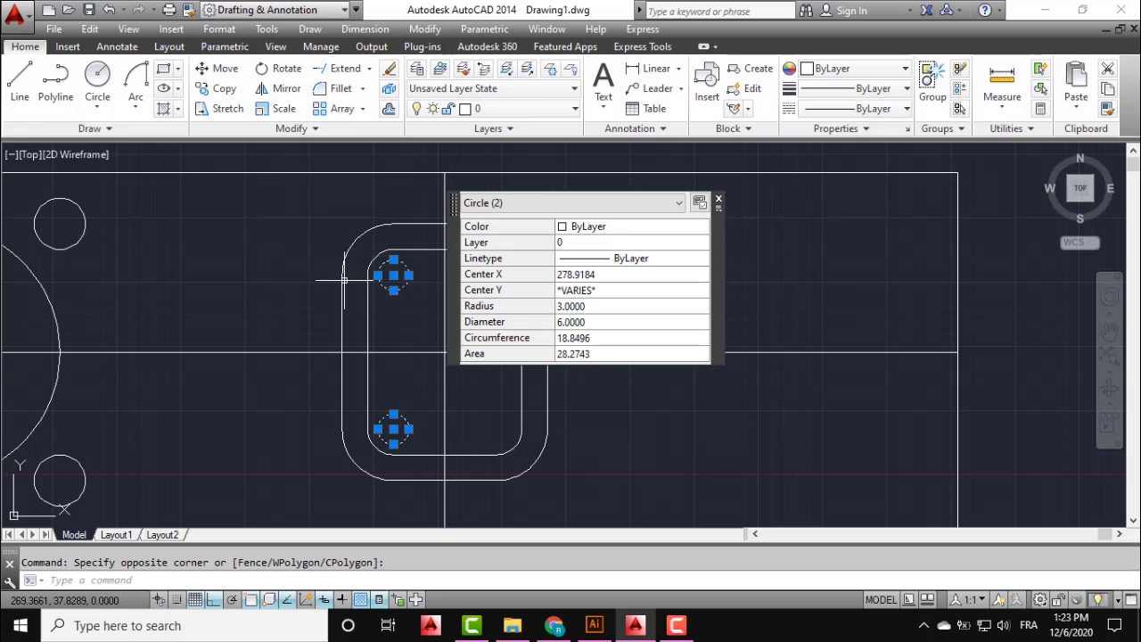
{"action": "left_click", "coordinate": [286, 88]}
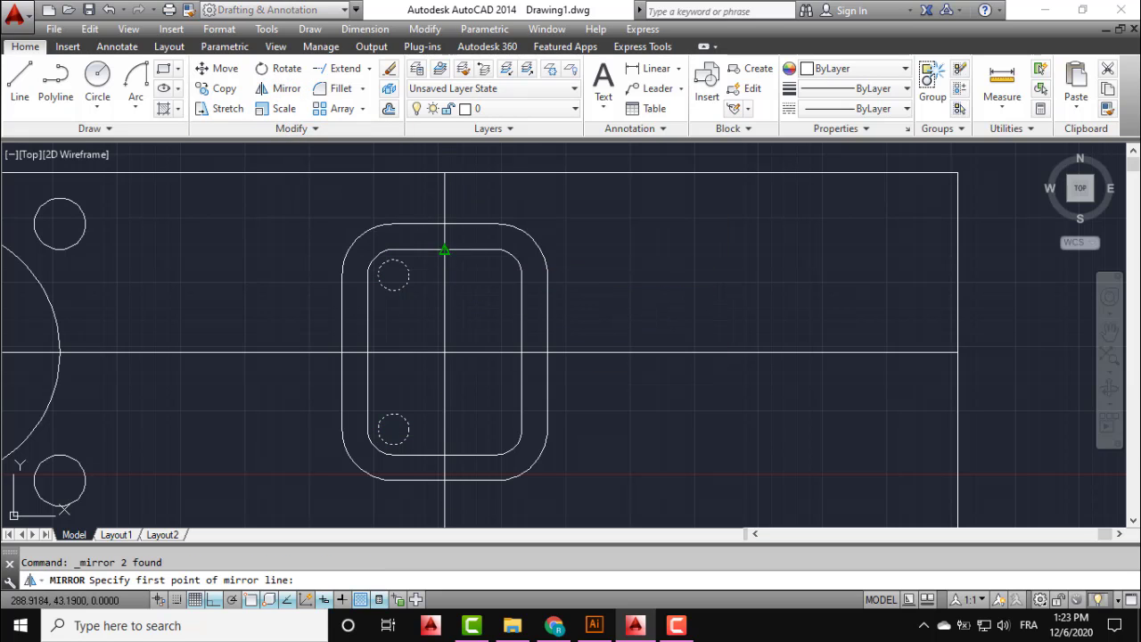
{"action": "left_click", "coordinate": [444, 252]}
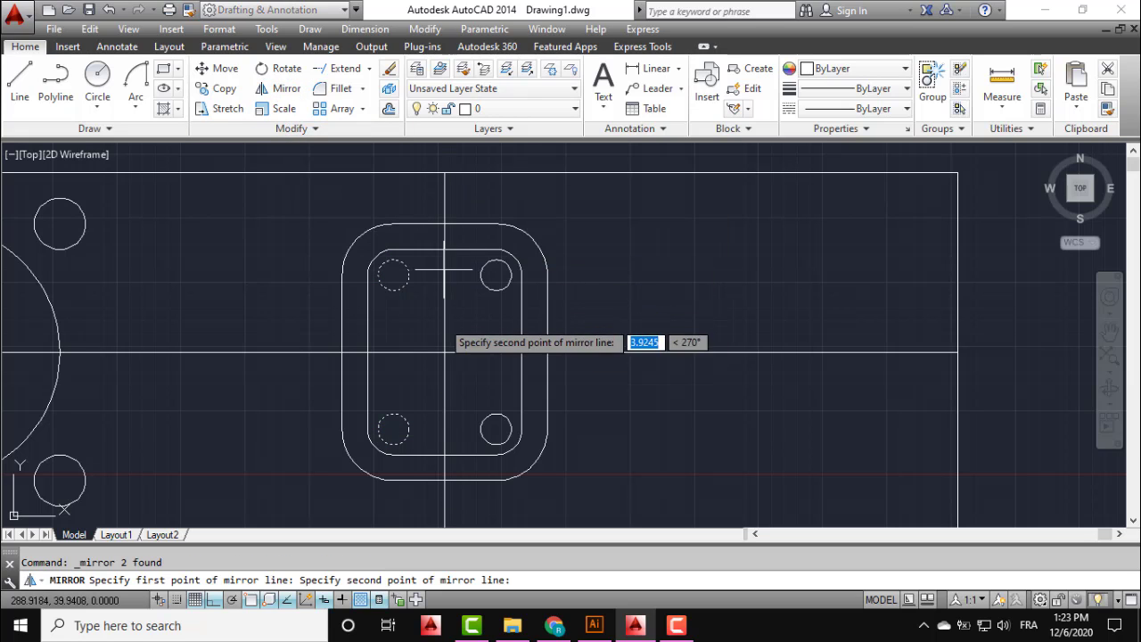
{"action": "left_click", "coordinate": [444, 351]}
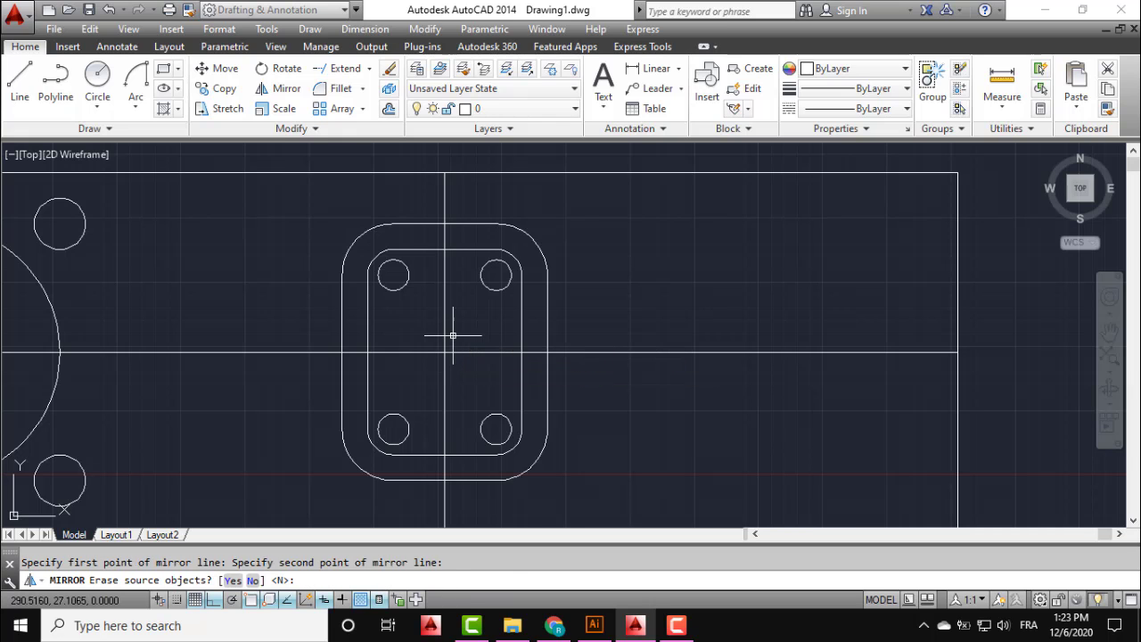
{"action": "key", "text": "Return"}
Explode the inner rounded rectangle into separate lines and arcs.
{"action": "mouse_move", "coordinate": [457, 300]}
{"action": "middle_mouse_down"}
{"action": "mouse_move", "coordinate": [454, 333]}
{"action": "mouse_move", "coordinate": [521, 354]}
{"action": "middle_mouse_up"}
{"action": "scroll", "coordinate": [453, 333], "scroll_direction": "down", "scroll_amount": 2}
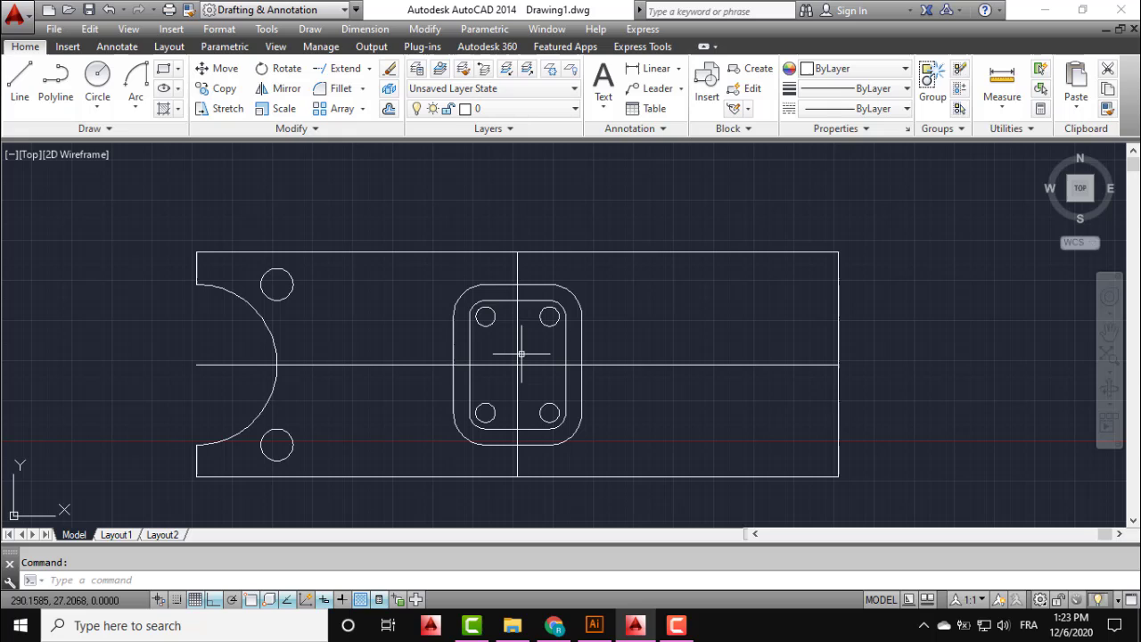
{"action": "left_click", "coordinate": [471, 339]}
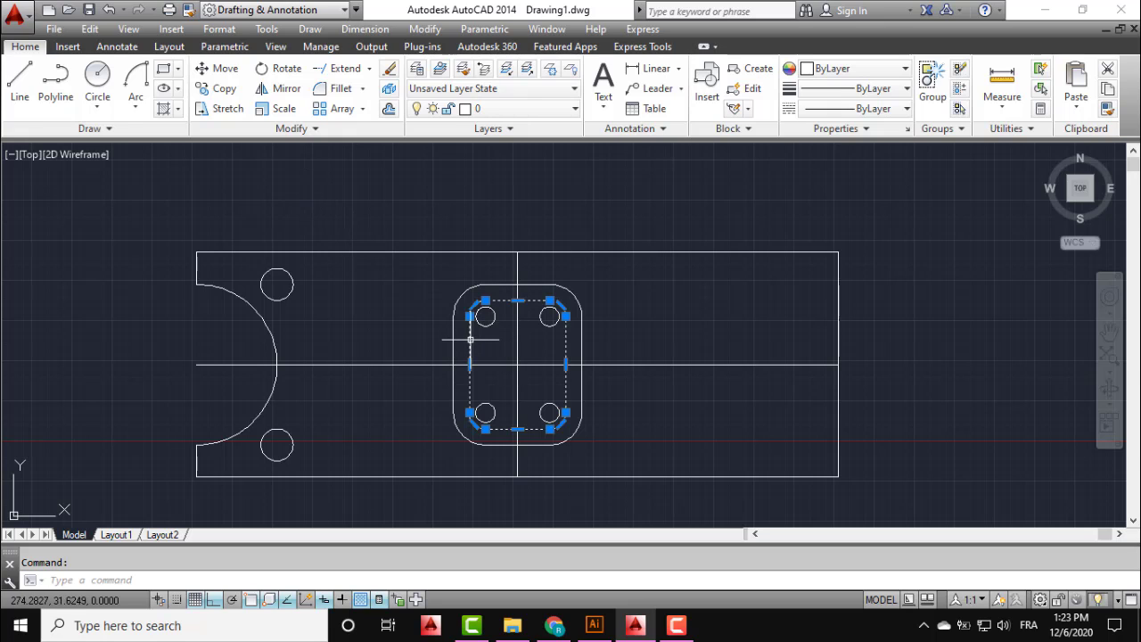
{"action": "left_click", "coordinate": [388, 90]}
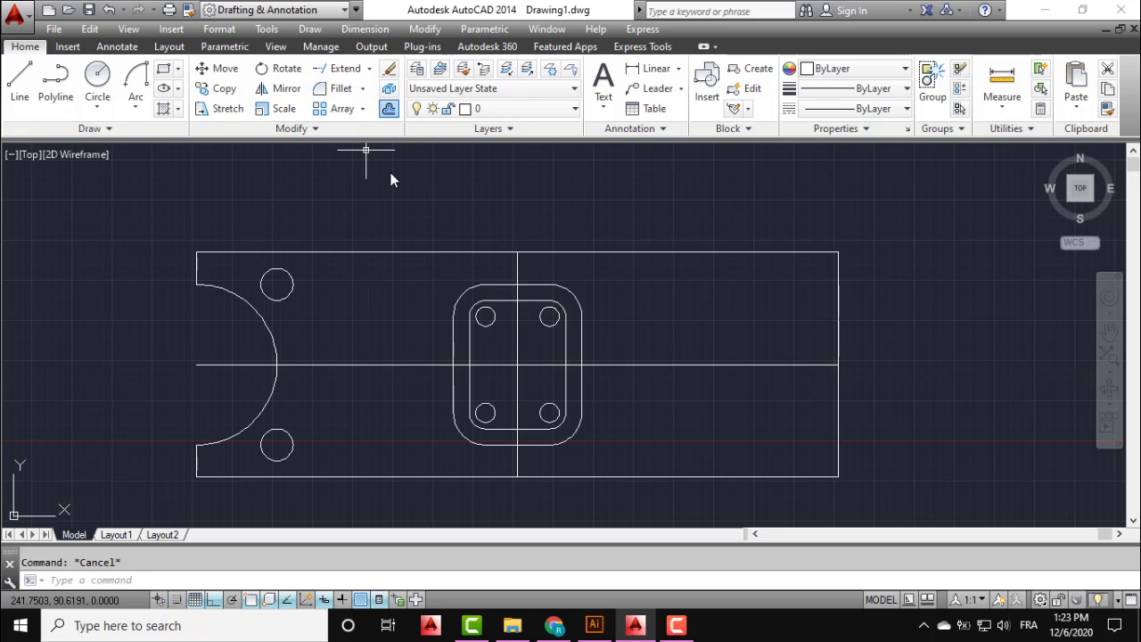
Offset the inner rounded rectangle's left side 15 to the left, and offset the resulting line another 35 to the left.
{"action": "left_click", "coordinate": [389, 107]}
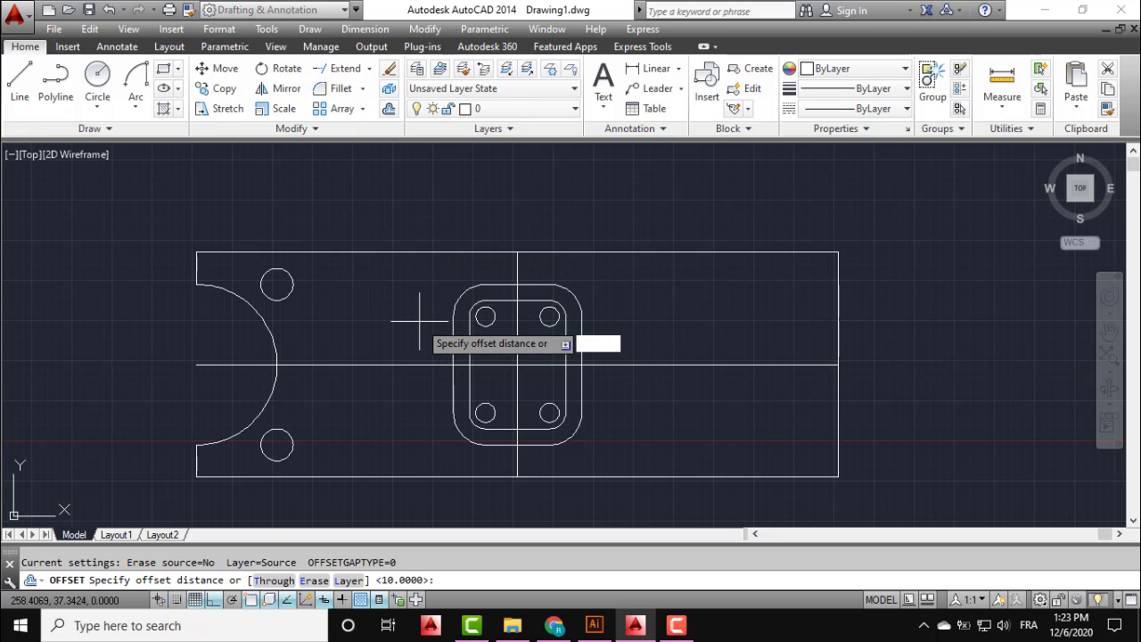
{"action": "key", "text": "Return"}
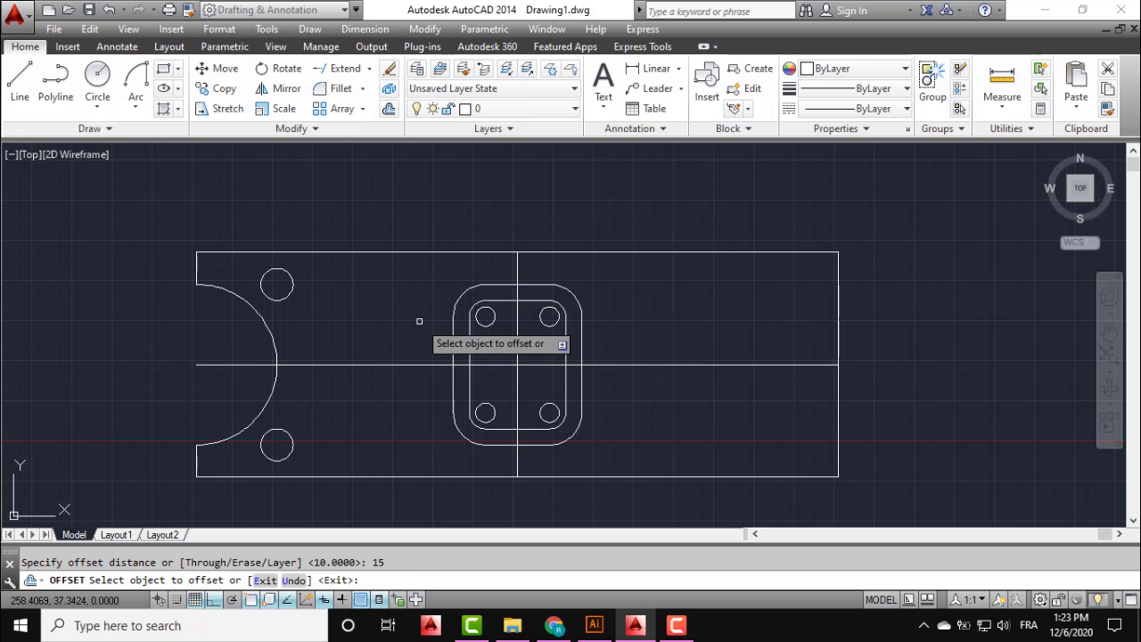
{"action": "left_click", "coordinate": [467, 347]}
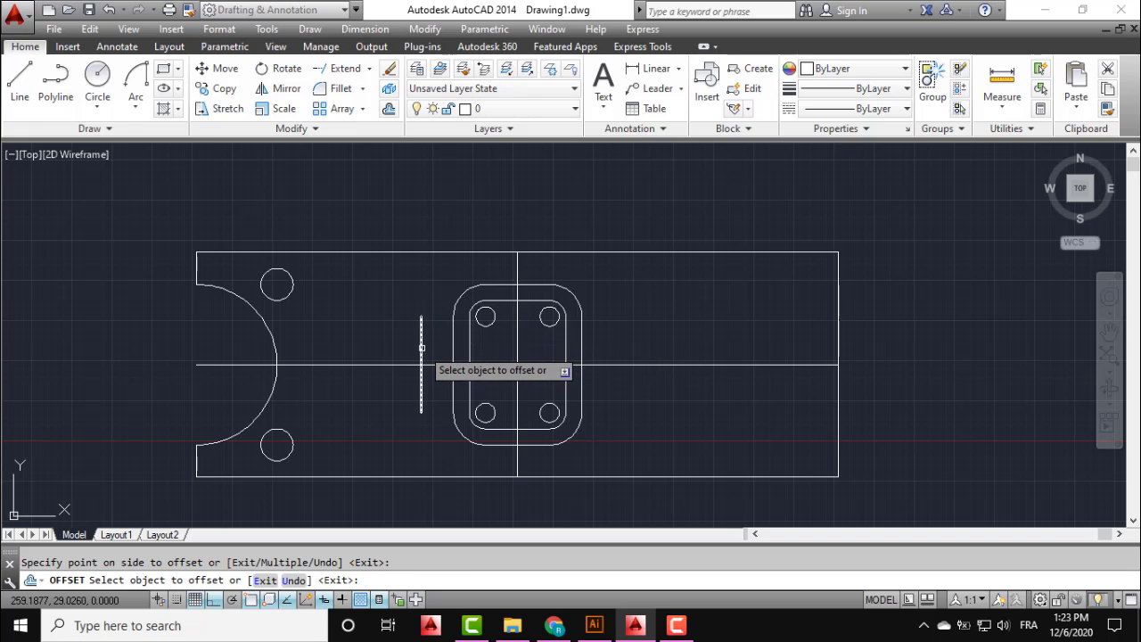
{"action": "left_click", "coordinate": [420, 347]}
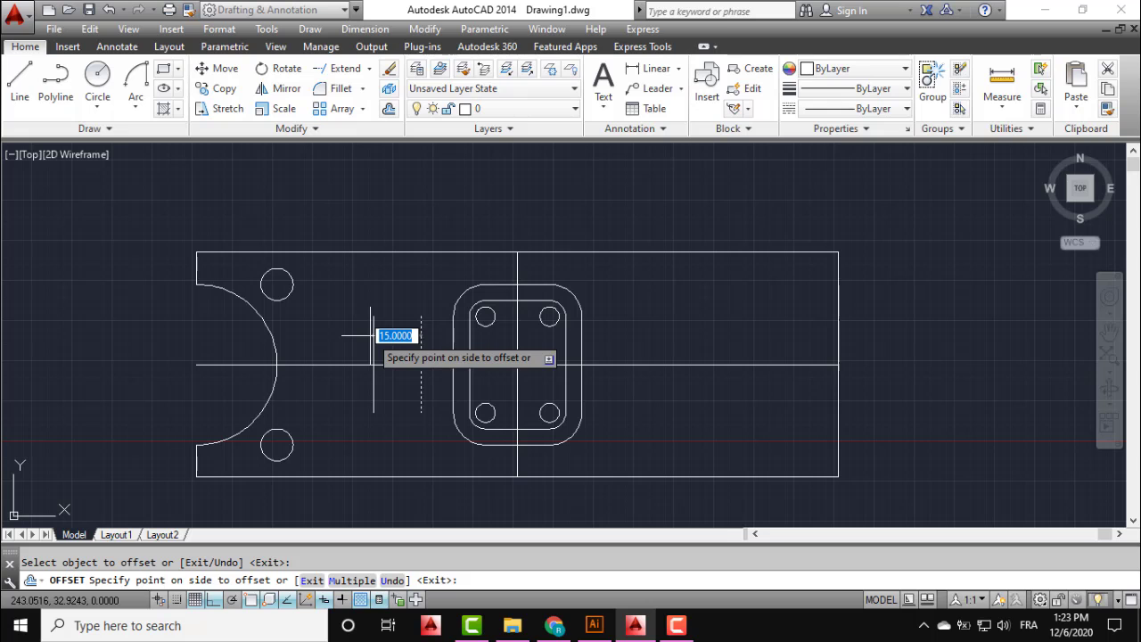
{"action": "type", "text": "35"}
{"action": "key", "text": "Return"}
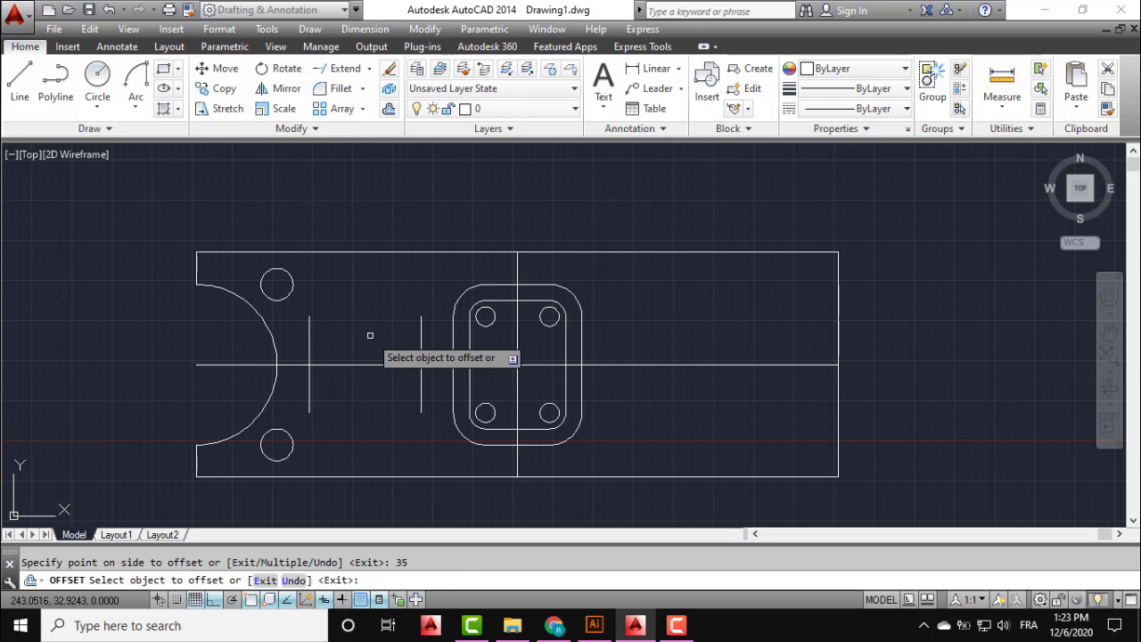
Offset the part's horizontal centerline by 5.5 both upward and downward.
{"action": "middle_click_drag", "start_coordinate": [403, 364], "coordinate": [423, 335]}
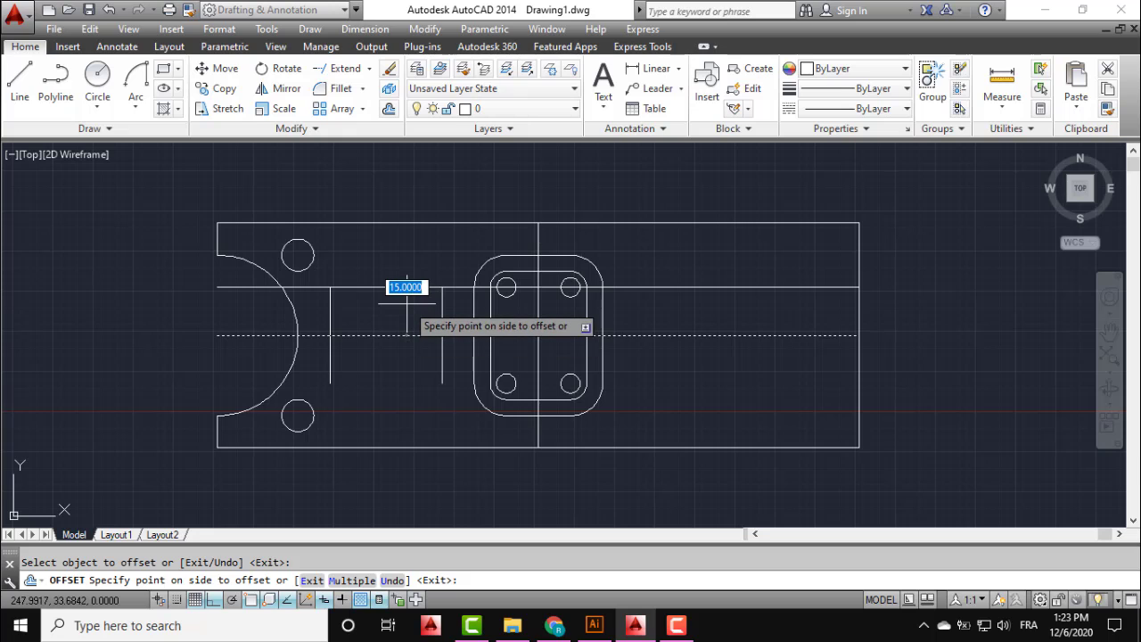
{"action": "key", "text": "Return"}
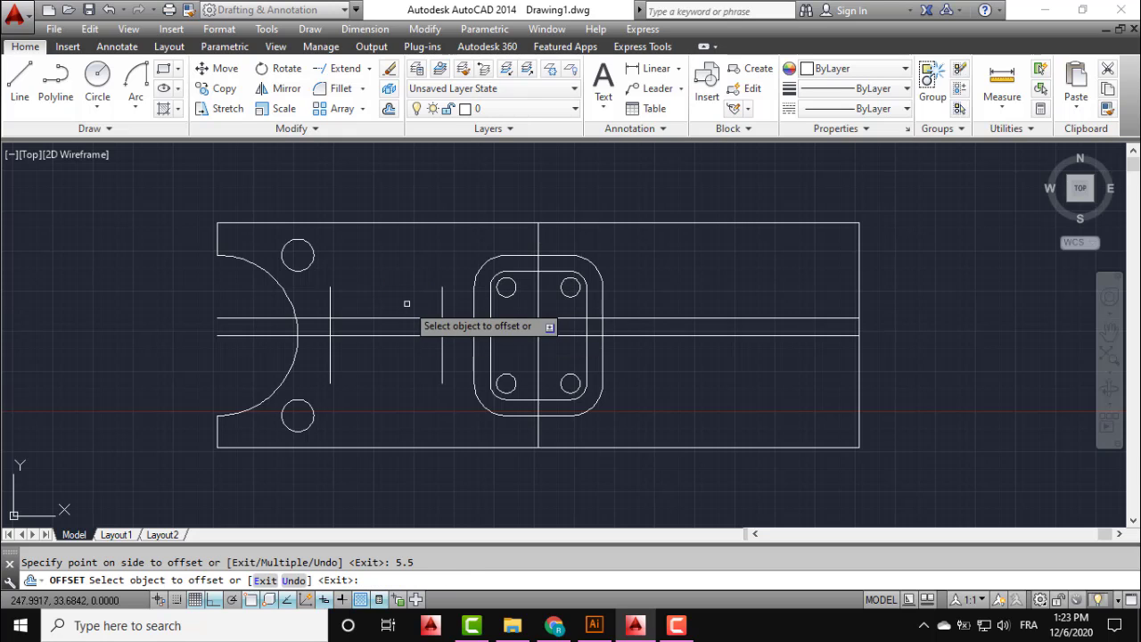
{"action": "left_click", "coordinate": [408, 334]}
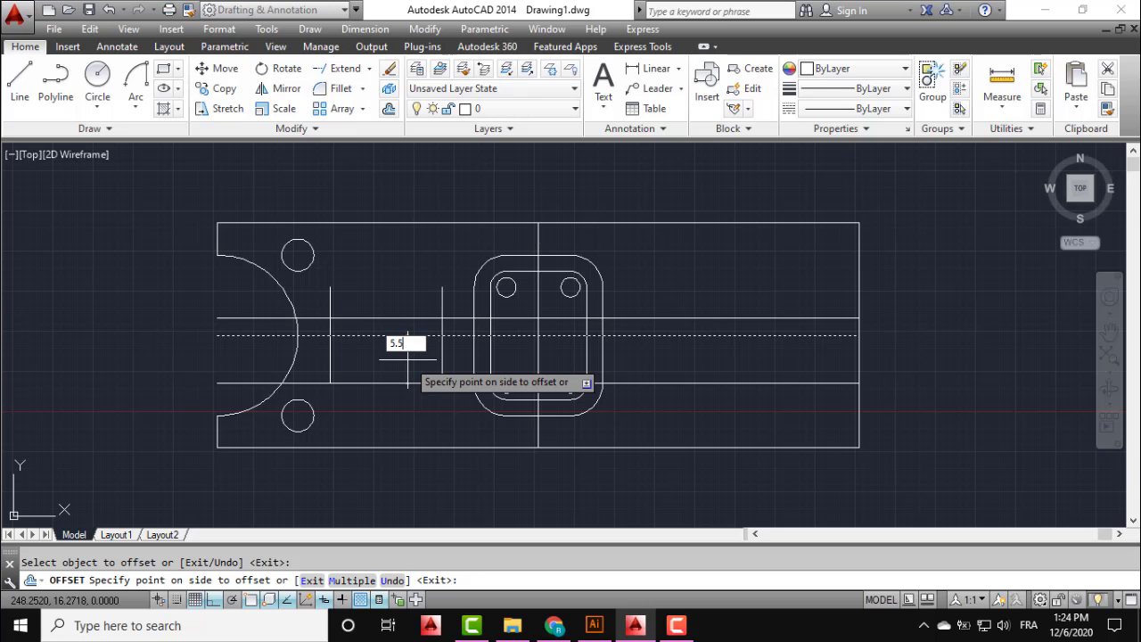
{"action": "type", "text": "5.5"}
{"action": "key", "text": "Return"}
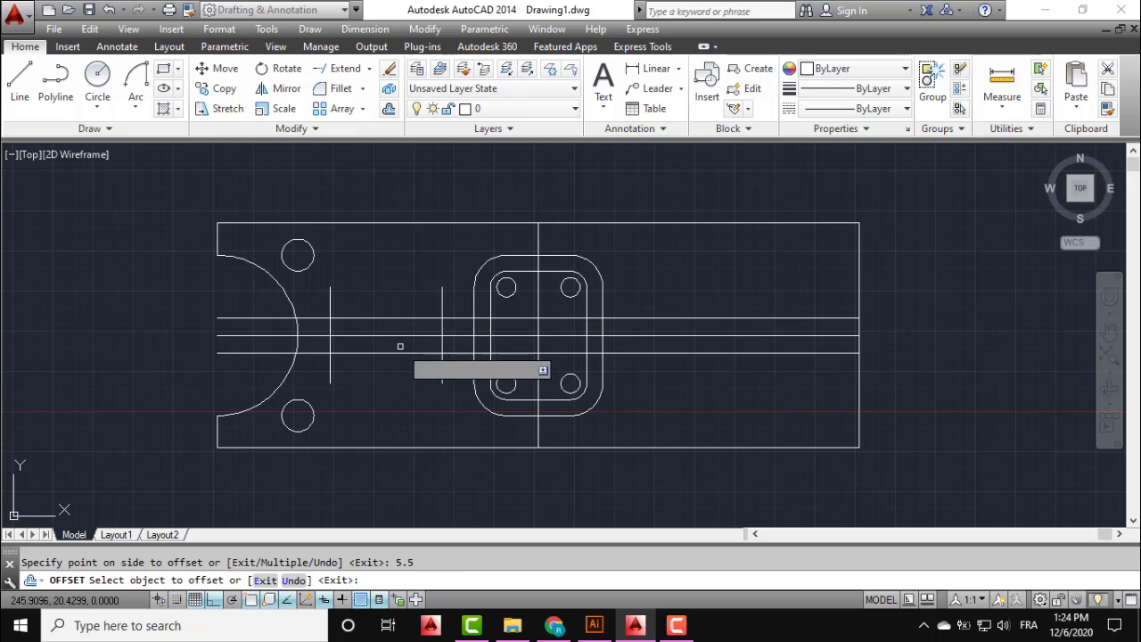
Offset the part's horizontal centerline by 14.5 both upward and downward.
{"action": "left_click", "coordinate": [369, 335]}
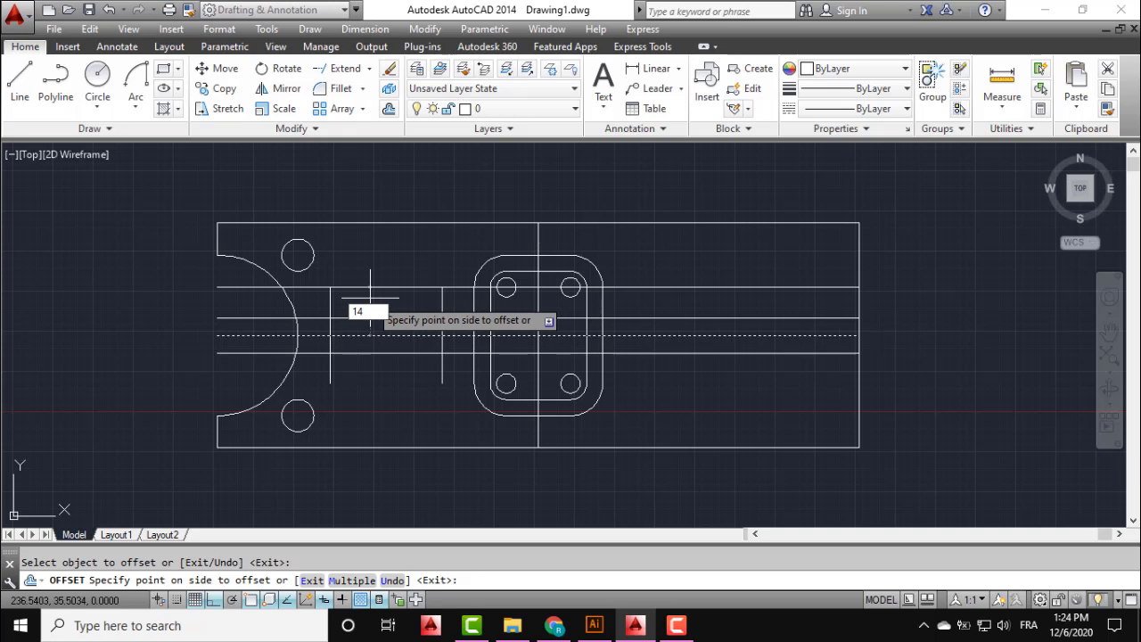
{"action": "type", "text": "14.5"}
{"action": "key", "text": "Return"}
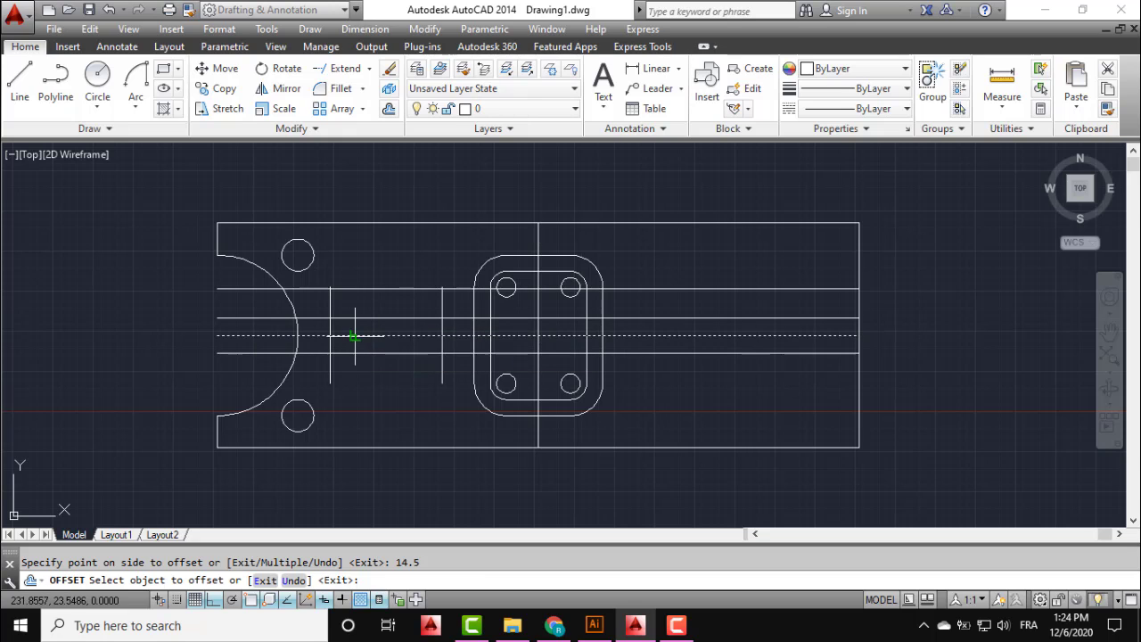
{"action": "left_click", "coordinate": [353, 335]}
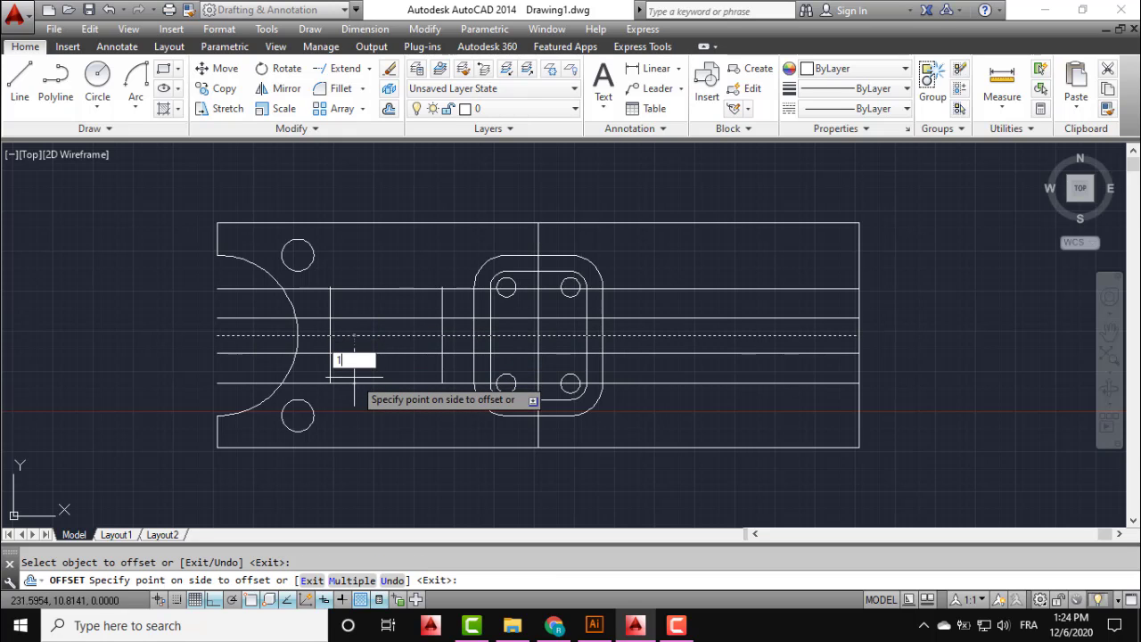
{"action": "left_click", "coordinate": [354, 377]}
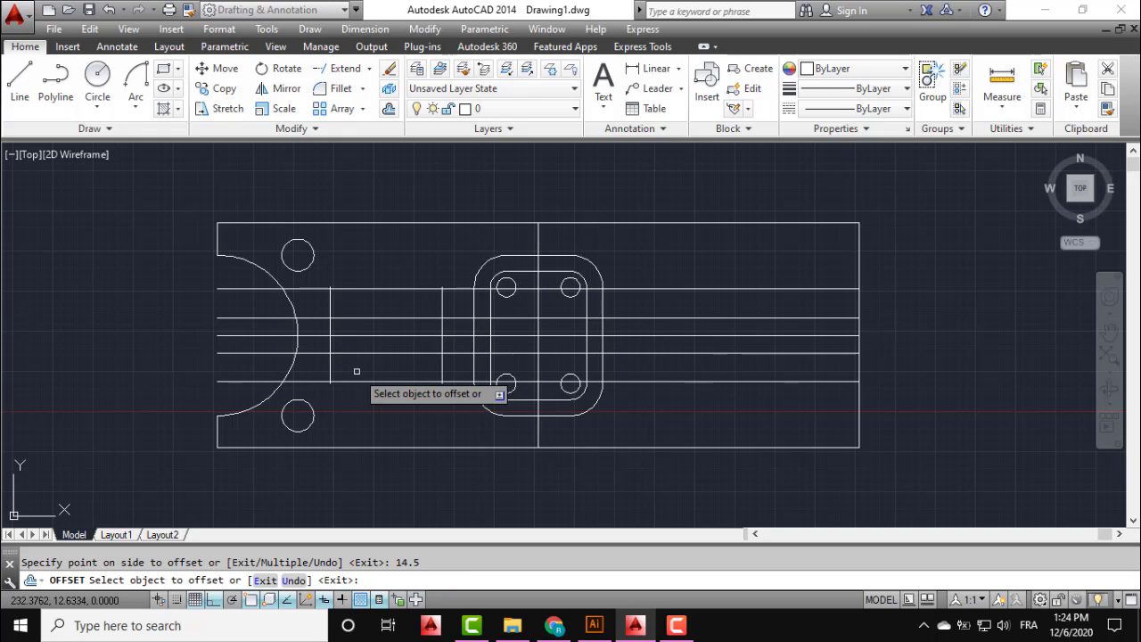
{"action": "key", "text": "Escape"}
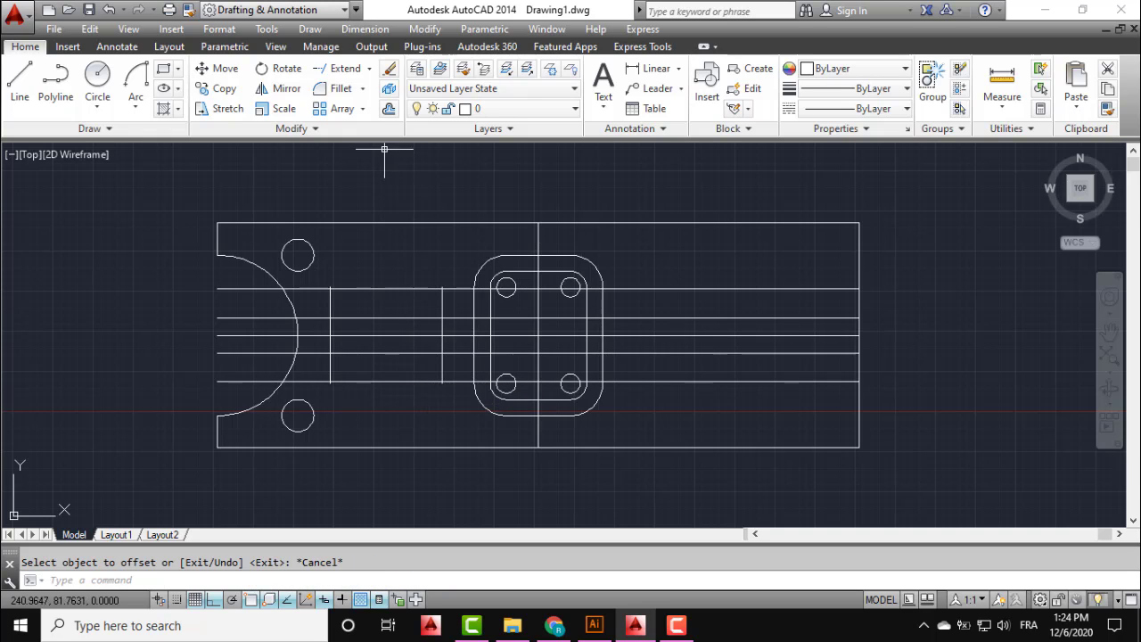
Trim the vertical line nearest the rounded rectangle to the segment between the two 5.5 offset lines.
{"action": "left_click", "coordinate": [368, 72]}
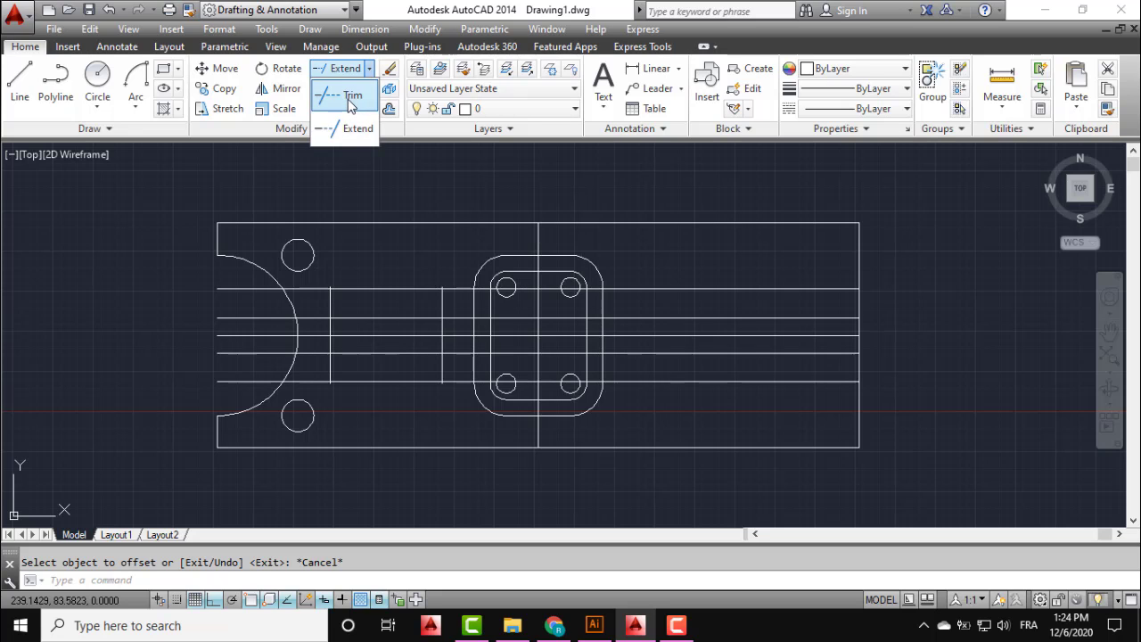
{"action": "left_click", "coordinate": [349, 96]}
{"action": "left_click", "coordinate": [365, 289]}
{"action": "key", "text": "Return"}
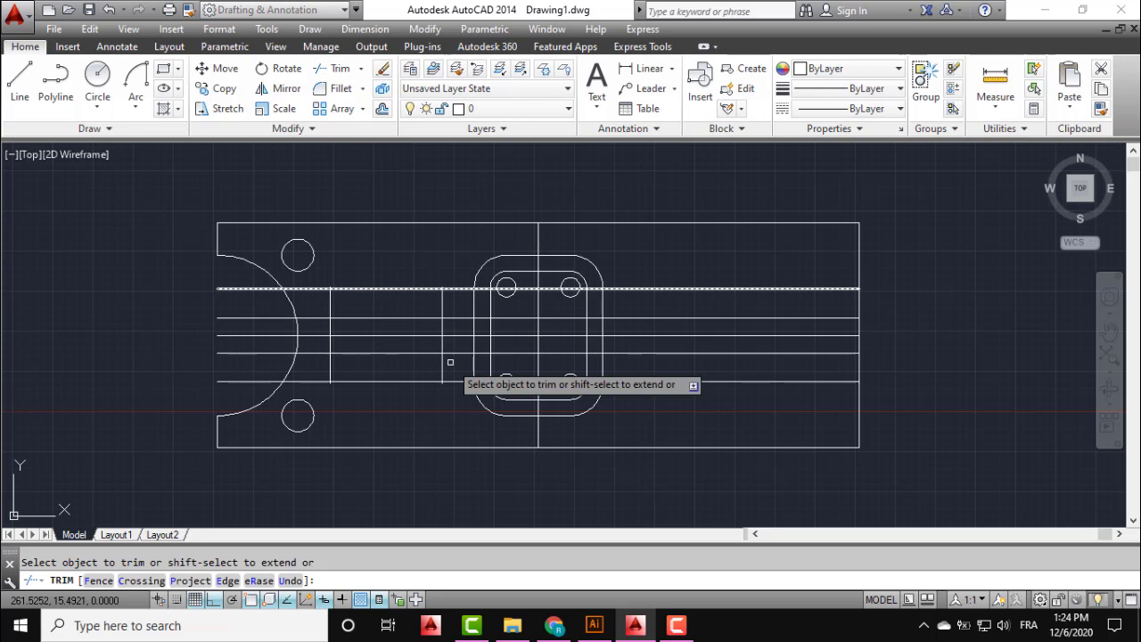
{"action": "left_click", "coordinate": [442, 365]}
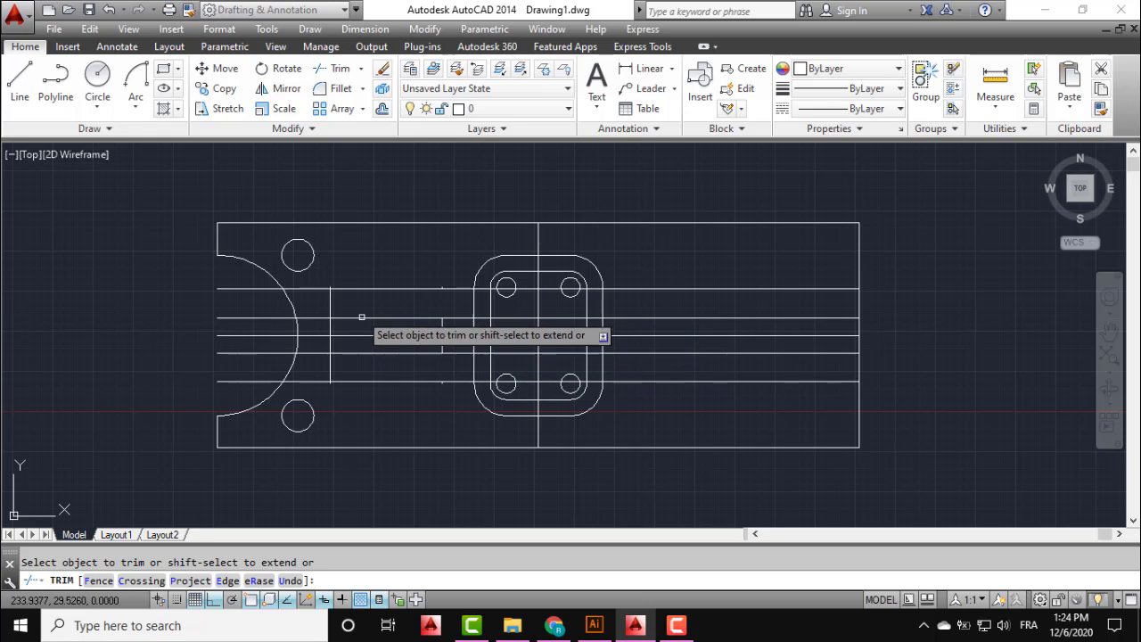
Trim both ends of the vertical line nearest the notch where they overshoot the 14.5 offset lines.
{"action": "scroll", "coordinate": [352, 307], "scroll_direction": "up", "scroll_amount": 5}
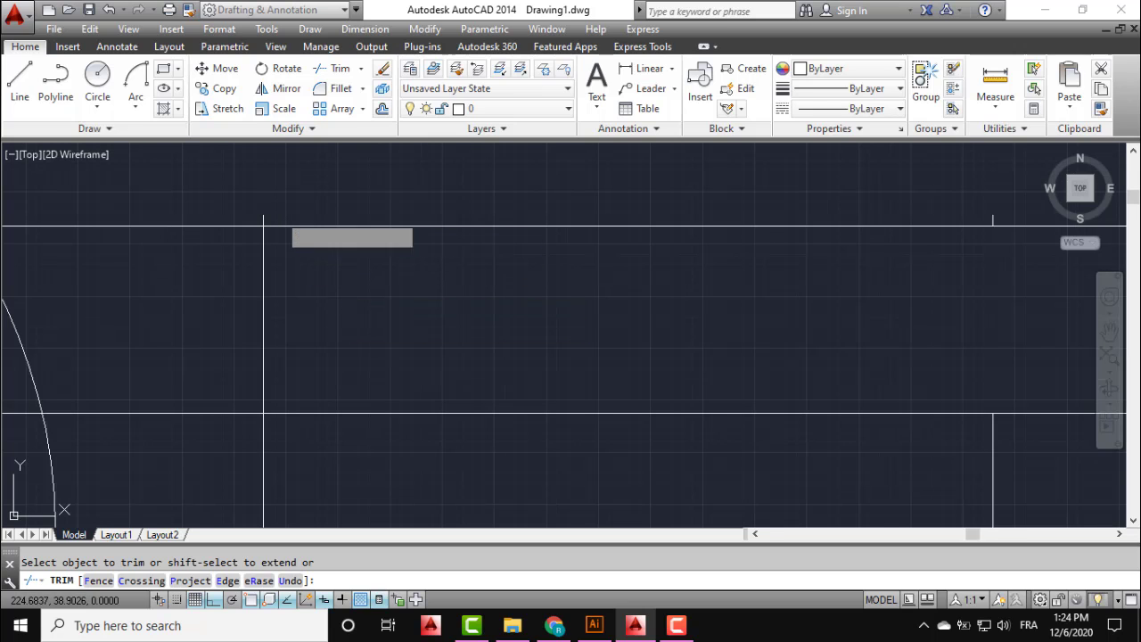
{"action": "left_click", "coordinate": [280, 221]}
{"action": "left_click", "coordinate": [256, 216]}
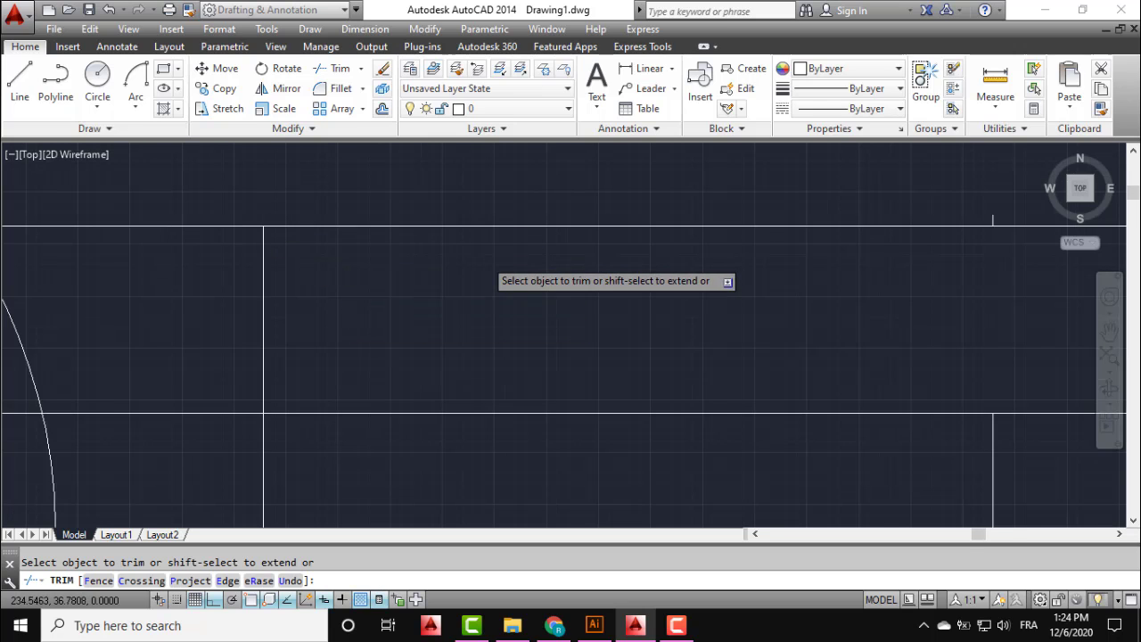
{"action": "scroll", "coordinate": [451, 338], "scroll_direction": "down", "scroll_amount": 4}
{"action": "scroll", "coordinate": [437, 313], "scroll_direction": "up", "scroll_amount": 1}
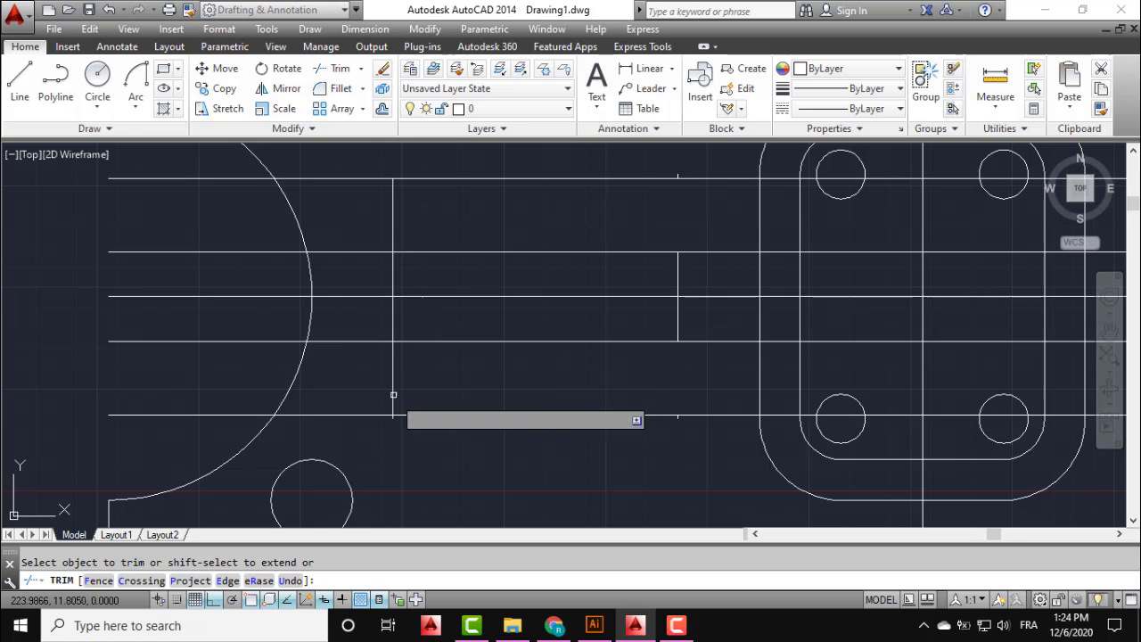
{"action": "scroll", "coordinate": [392, 395], "scroll_direction": "up", "scroll_amount": 6}
{"action": "left_click", "coordinate": [398, 481]}
{"action": "left_click", "coordinate": [392, 487]}
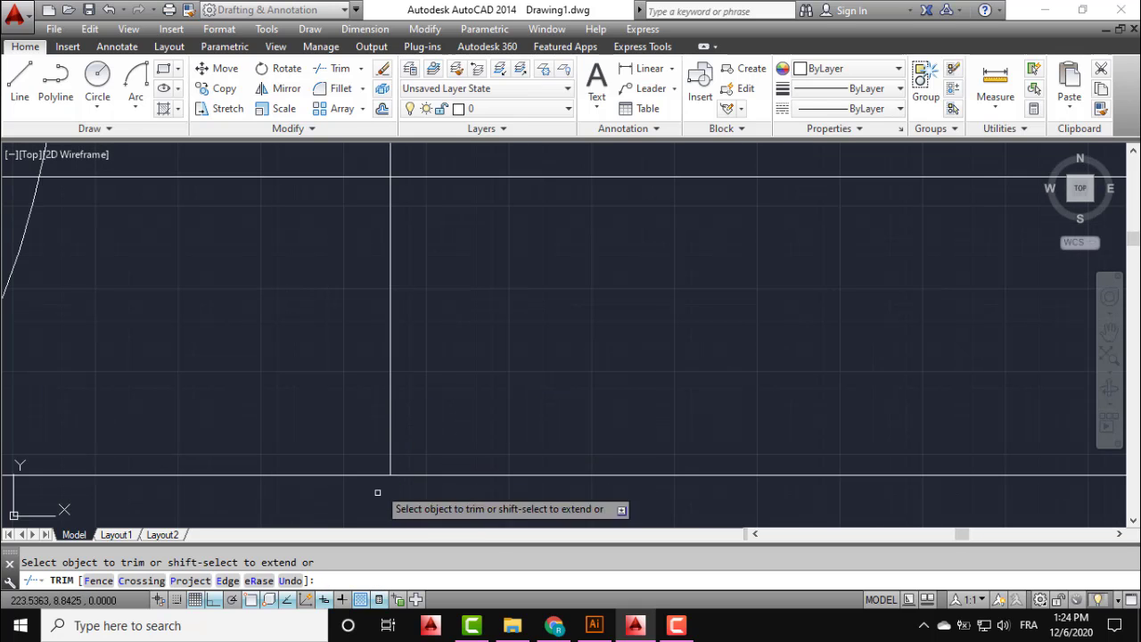
{"action": "scroll", "coordinate": [463, 433], "scroll_direction": "down", "scroll_amount": 5}
{"action": "key", "text": "Escape"}
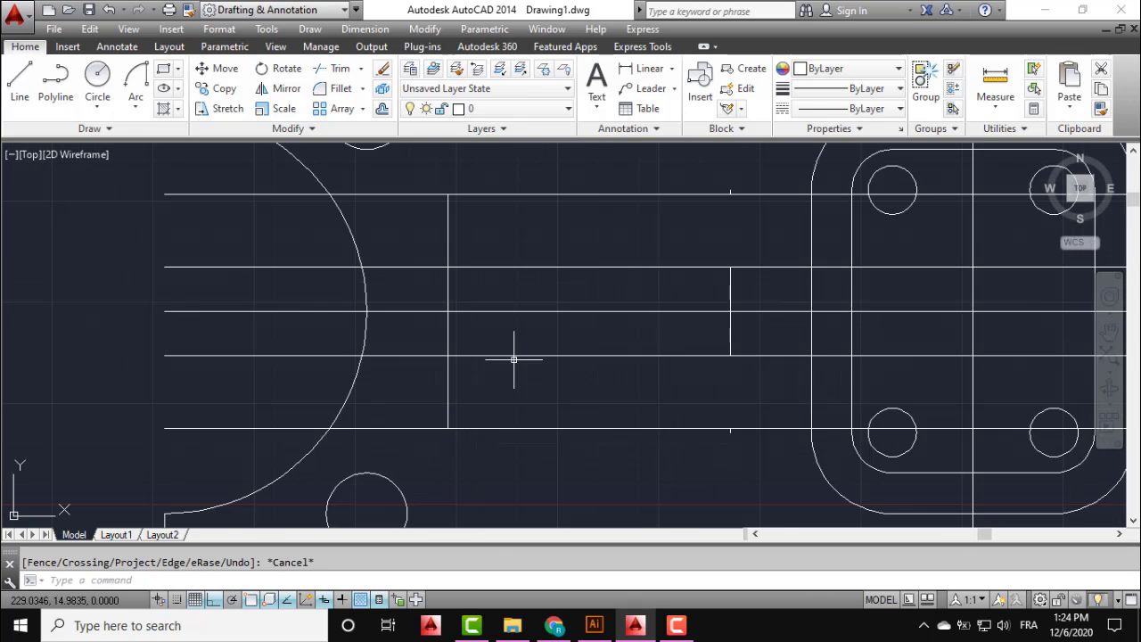
Erase the horizontal centerline together with its four offset lines.
{"action": "left_click", "coordinate": [596, 207]}
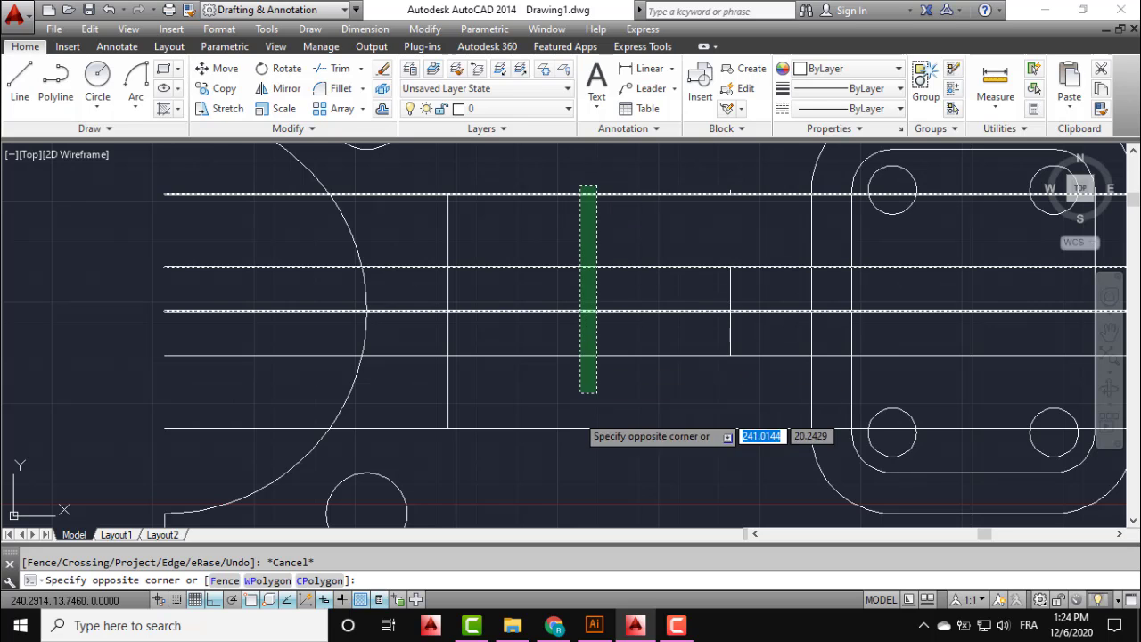
{"action": "left_click", "coordinate": [570, 462]}
{"action": "key", "text": "Delete"}
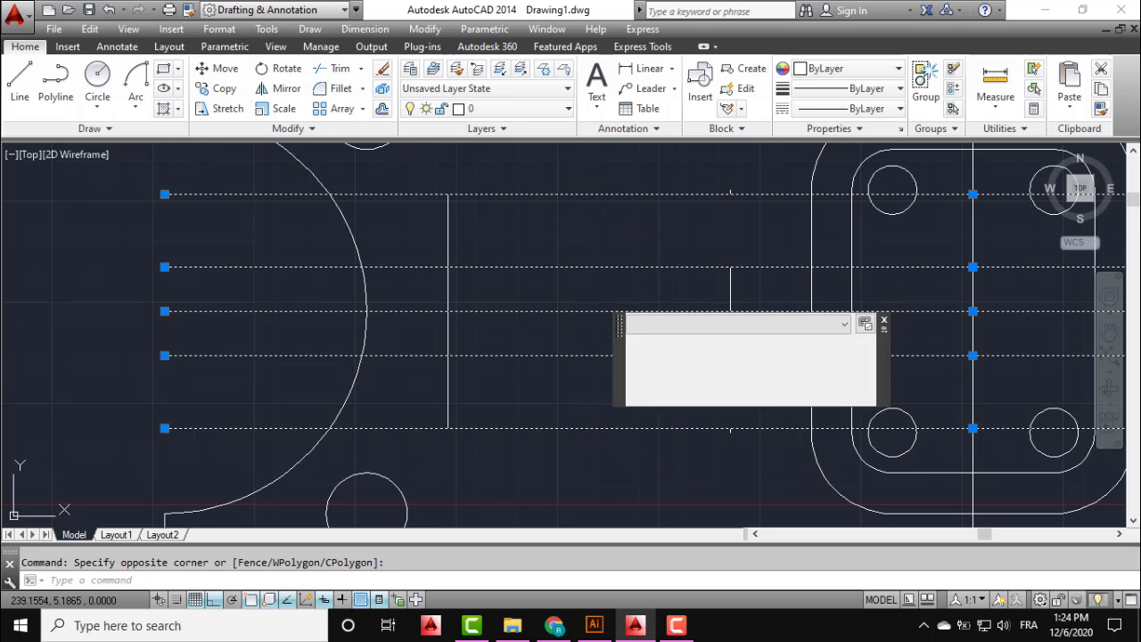
Erase the two leftover stubs above and below the short vertical line.
{"action": "left_click", "coordinate": [740, 187]}
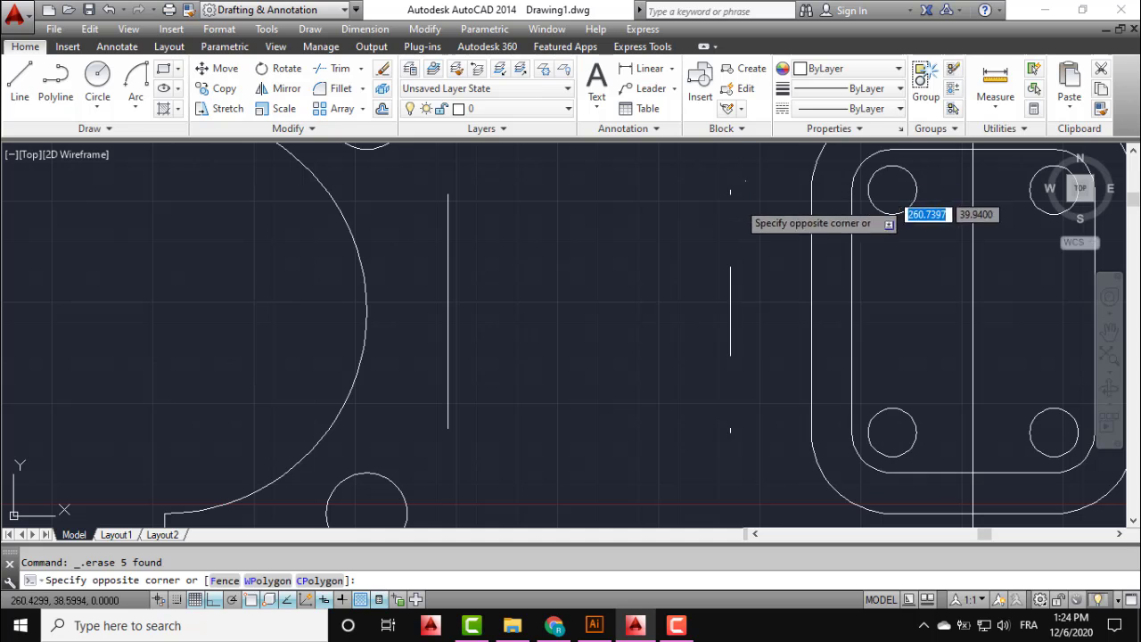
{"action": "left_click", "coordinate": [728, 196]}
{"action": "left_click", "coordinate": [745, 409]}
{"action": "left_click", "coordinate": [707, 438]}
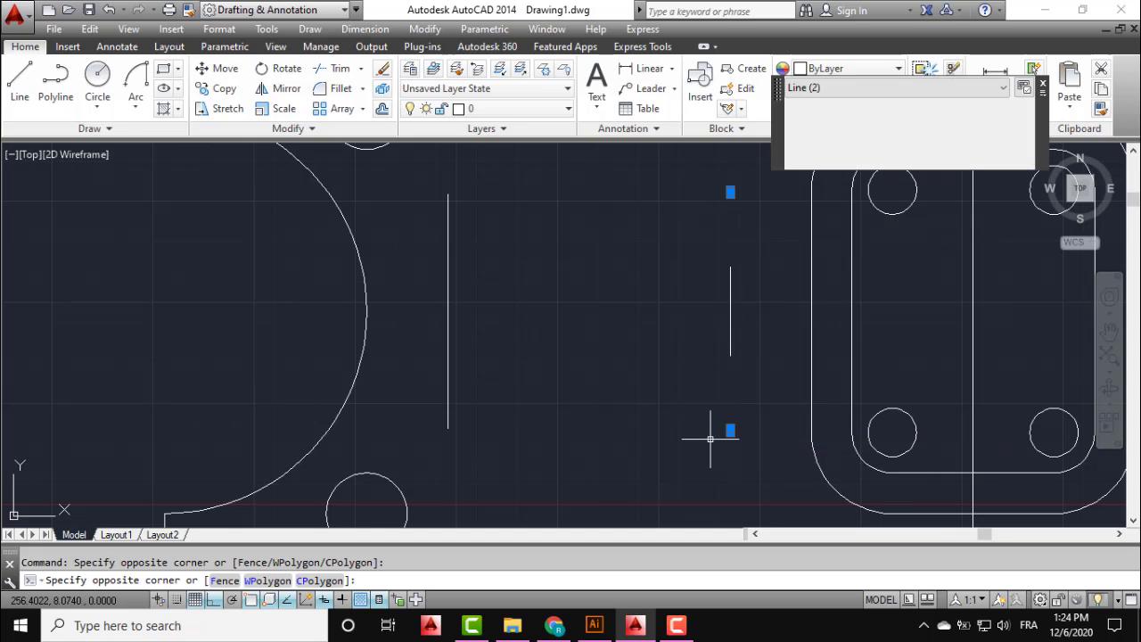
{"action": "key", "text": "Delete"}
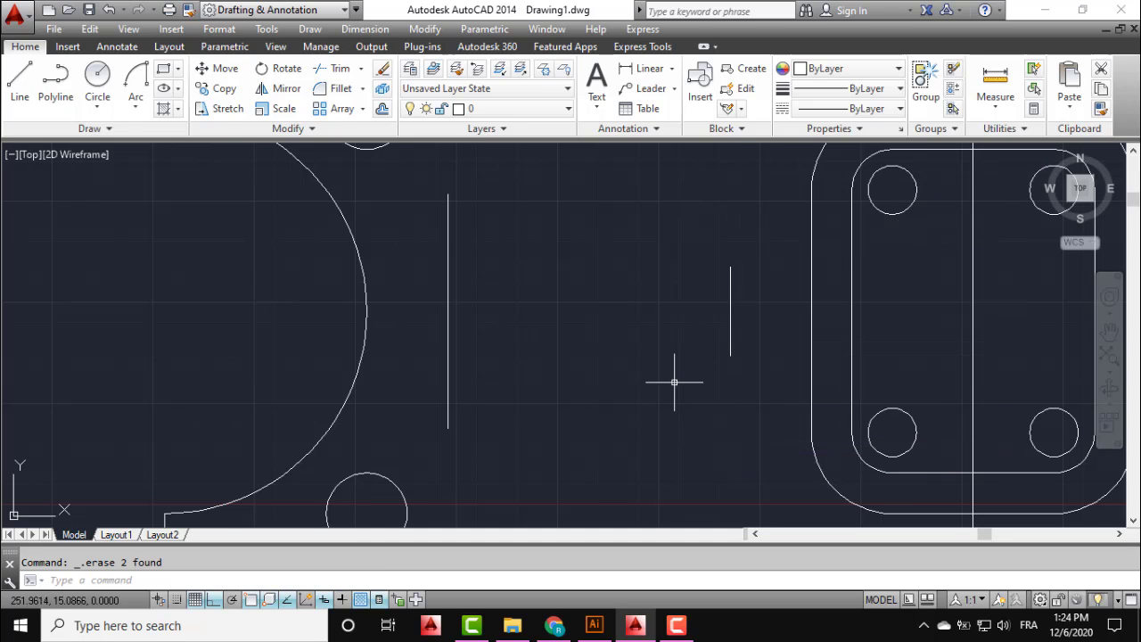
Draw a start-end-radius arc of radius 110 joining the lower ends of the two vertical lines, with Ortho off.
{"action": "scroll", "coordinate": [579, 339], "scroll_direction": "down", "scroll_amount": 5}
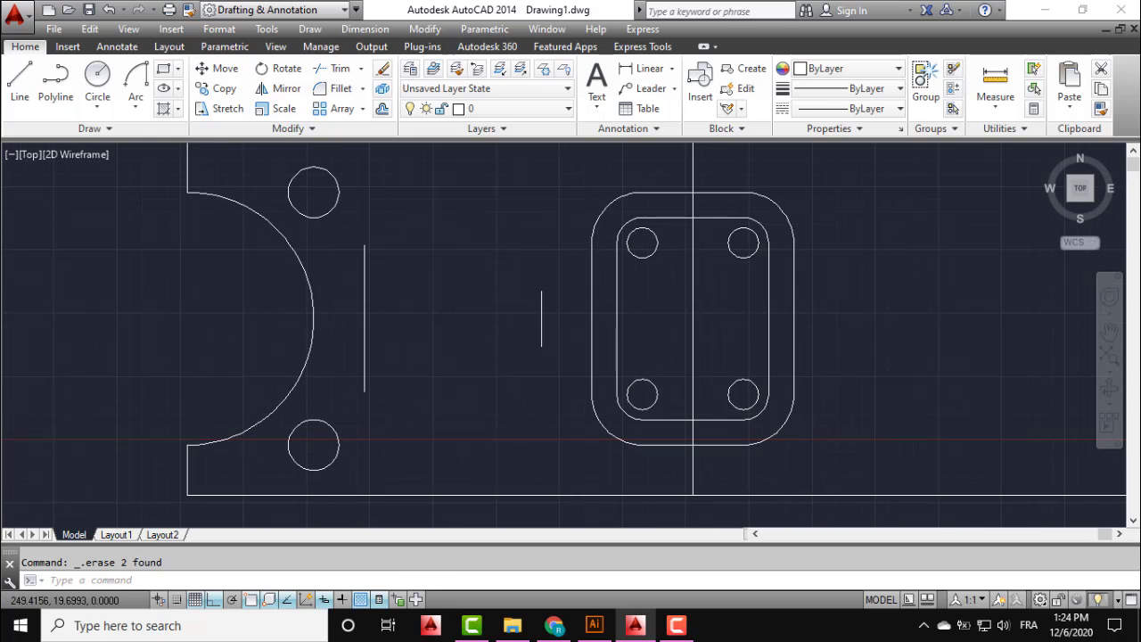
{"action": "left_click", "coordinate": [136, 105]}
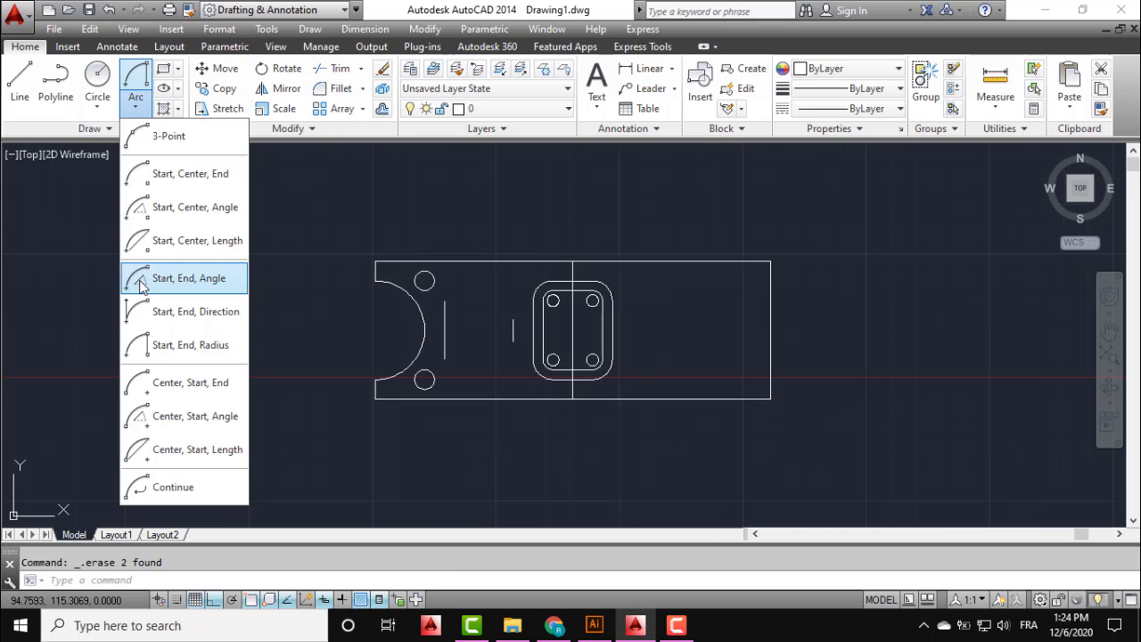
{"action": "left_click", "coordinate": [148, 349]}
{"action": "scroll", "coordinate": [534, 330], "scroll_direction": "up", "scroll_amount": 4}
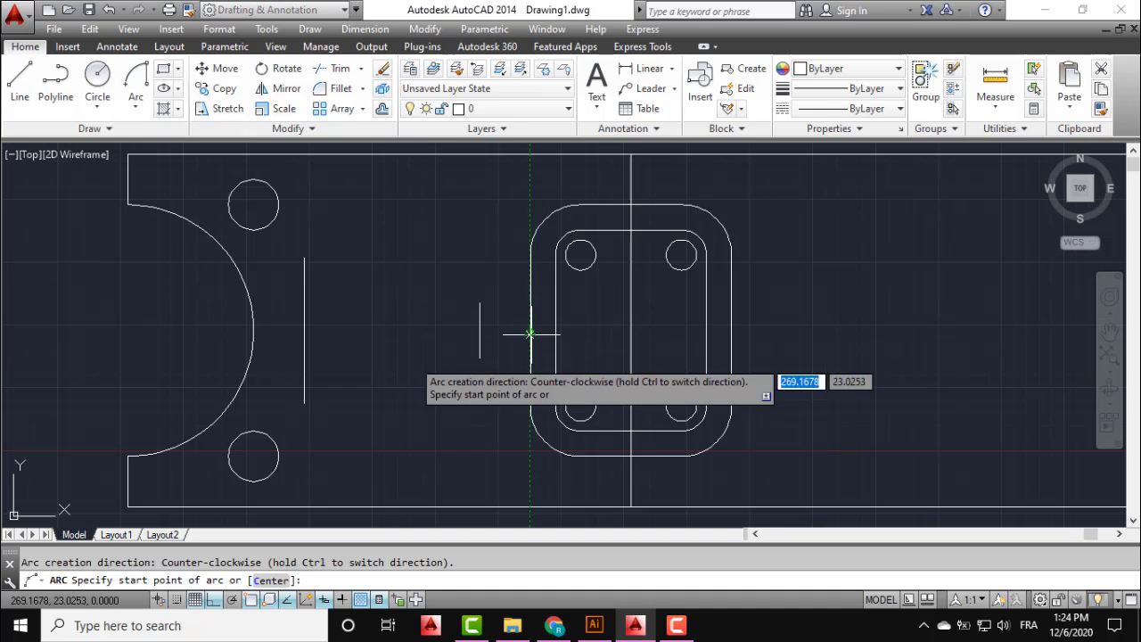
{"action": "left_click", "coordinate": [303, 403]}
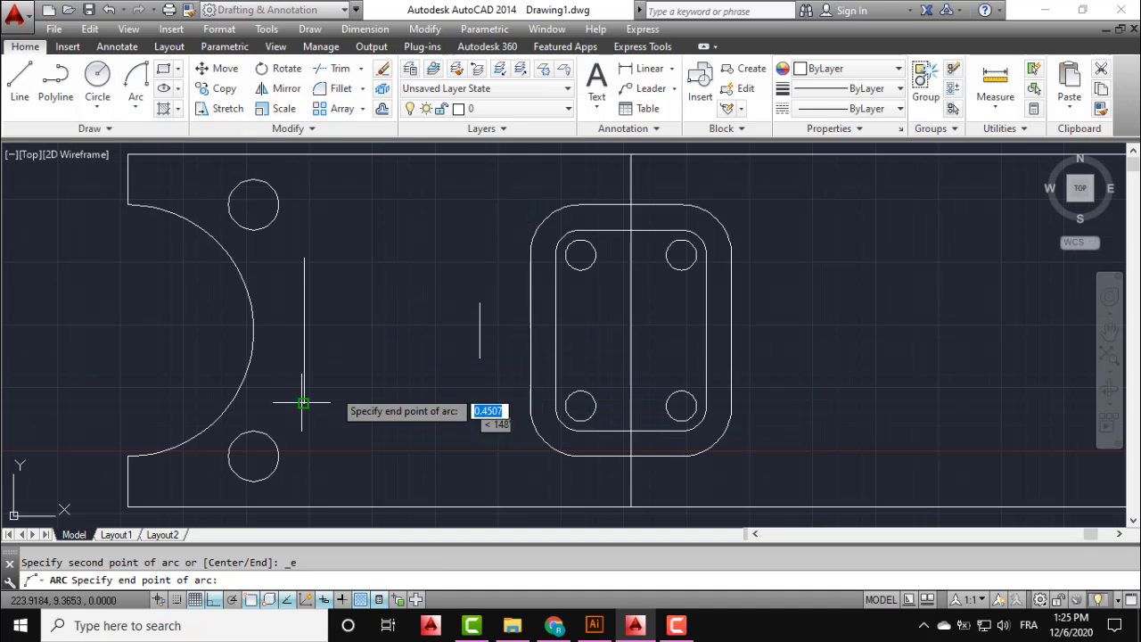
{"action": "left_click", "coordinate": [478, 357]}
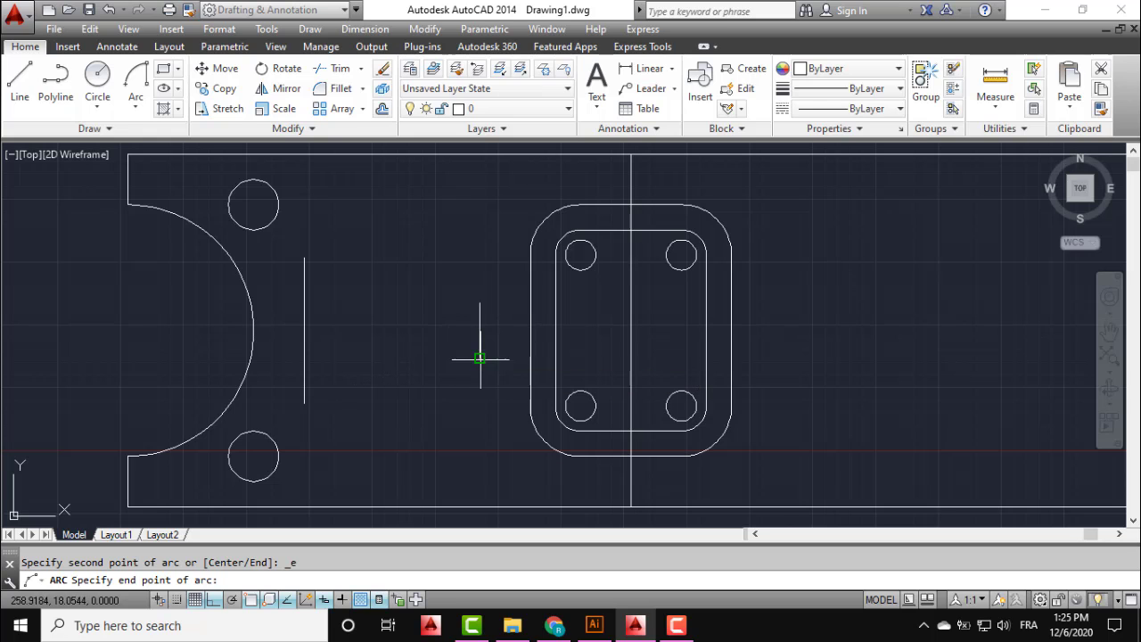
{"action": "scroll", "coordinate": [453, 330], "scroll_direction": "down", "scroll_amount": 4}
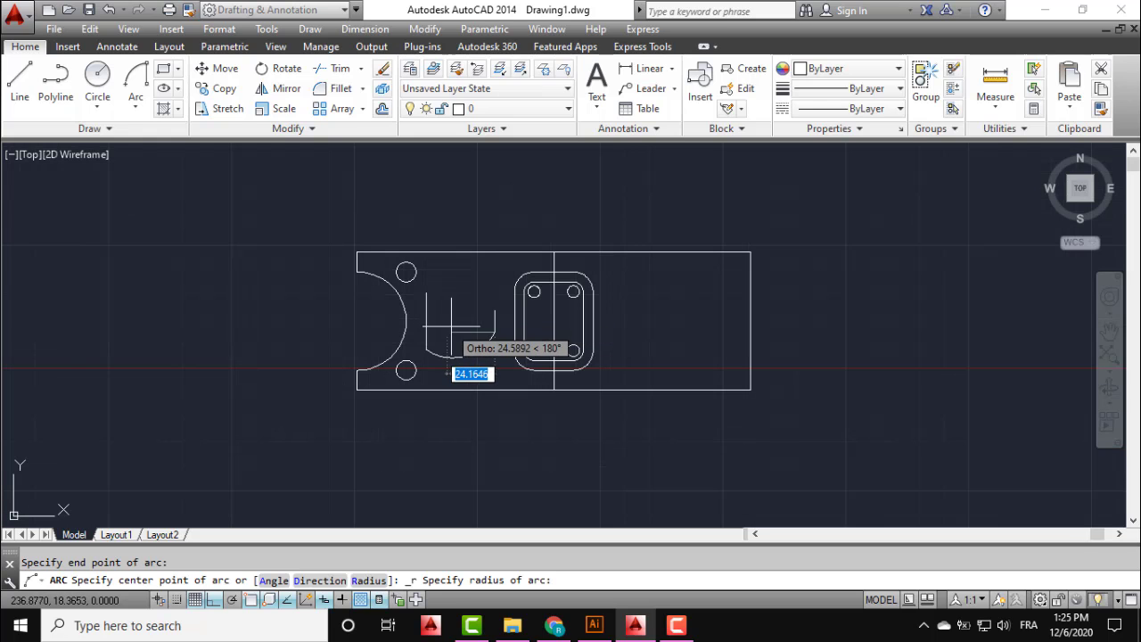
{"action": "middle_click_drag", "start_coordinate": [573, 291], "coordinate": [498, 404]}
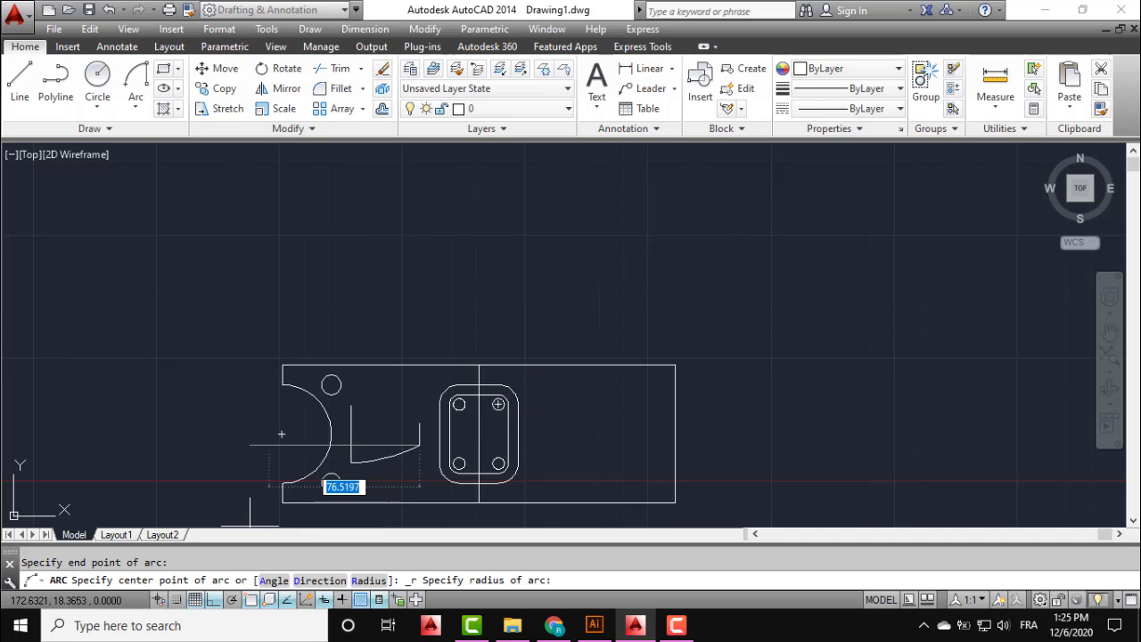
{"action": "left_click", "coordinate": [214, 601]}
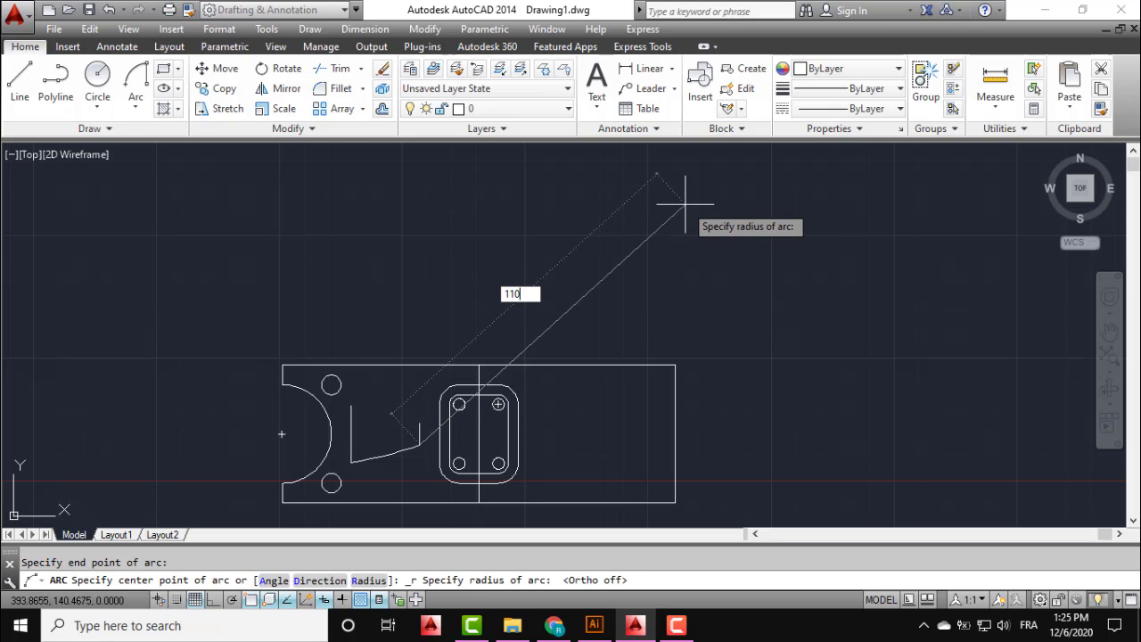
{"action": "key", "text": "Return"}
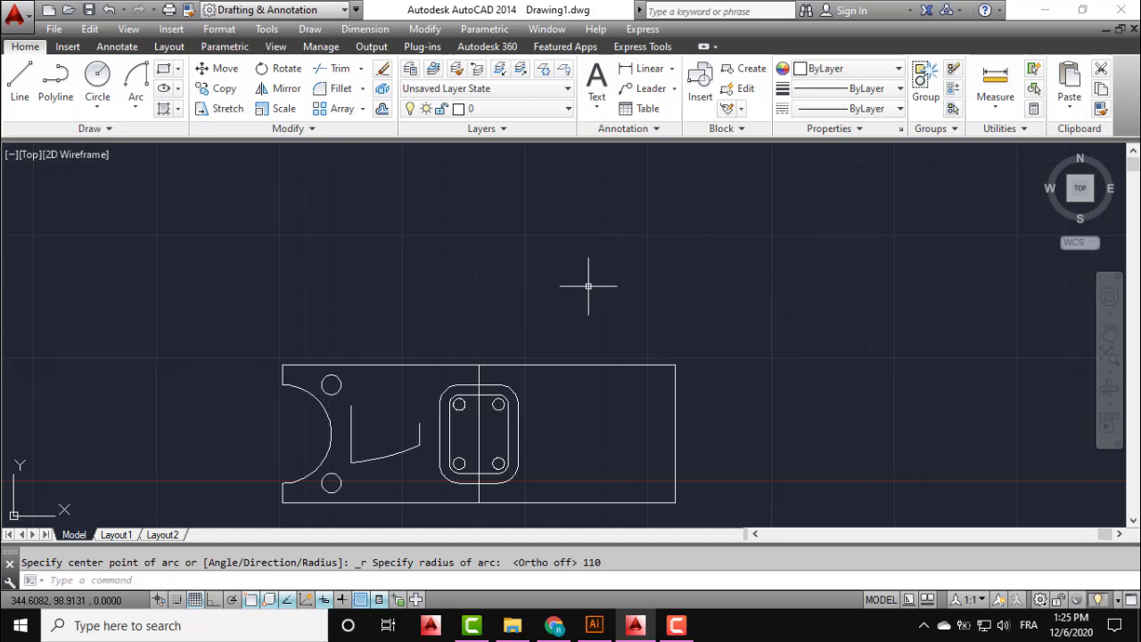
Draw a horizontal line joining the midpoints of the two vertical lines as a mirror axis.
{"action": "scroll", "coordinate": [456, 402], "scroll_direction": "up", "scroll_amount": 4}
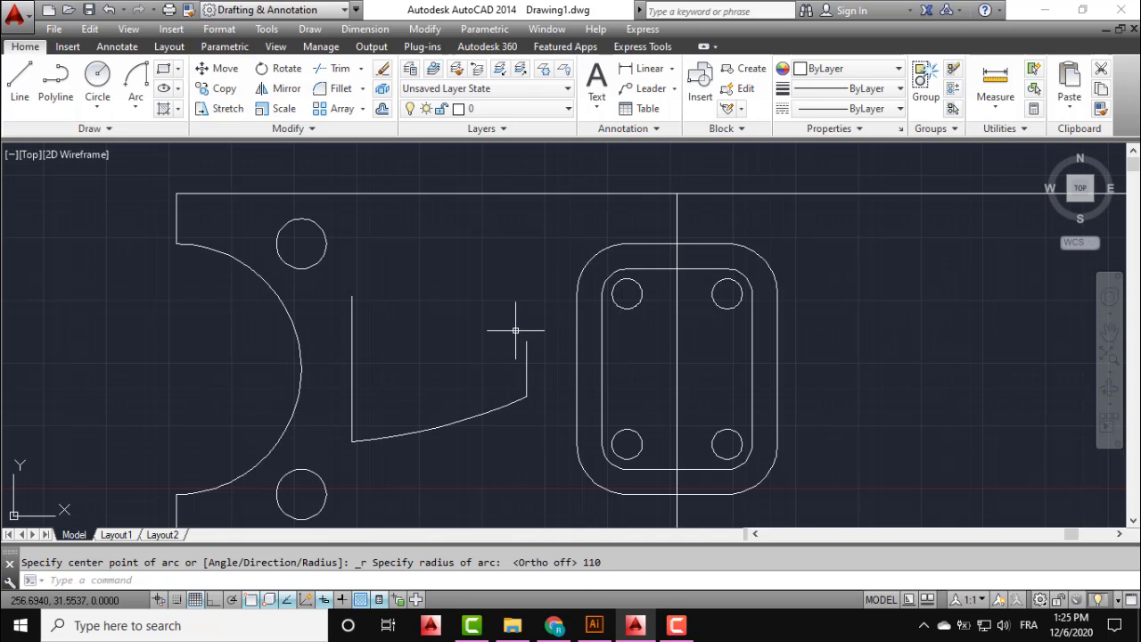
{"action": "middle_click_drag", "start_coordinate": [502, 352], "coordinate": [529, 322]}
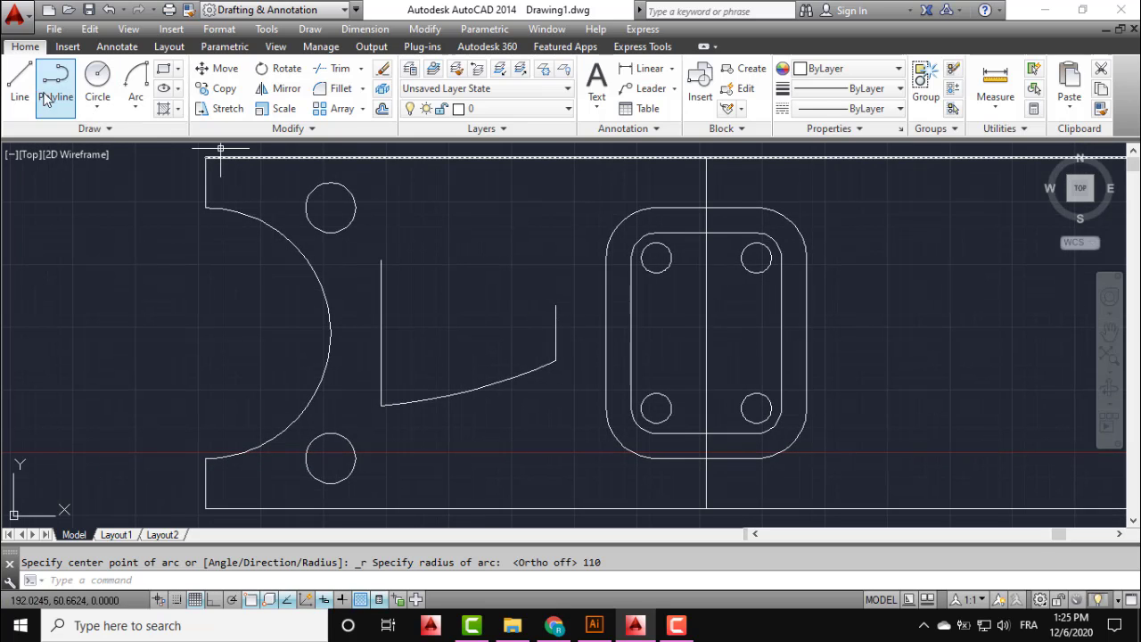
{"action": "left_click", "coordinate": [20, 78]}
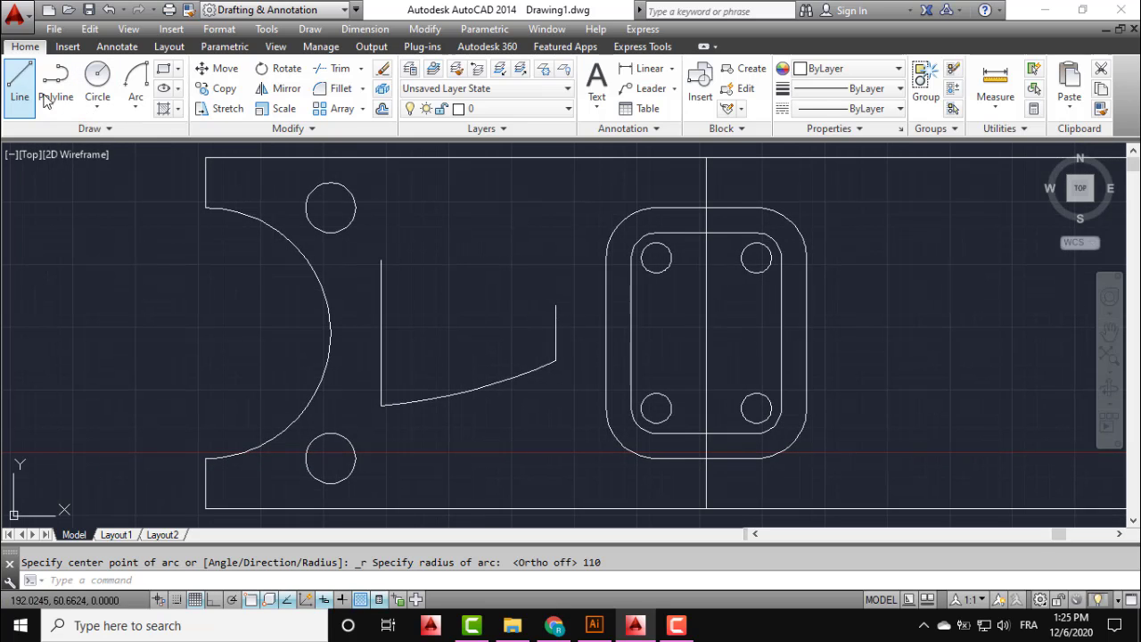
{"action": "left_click", "coordinate": [379, 334]}
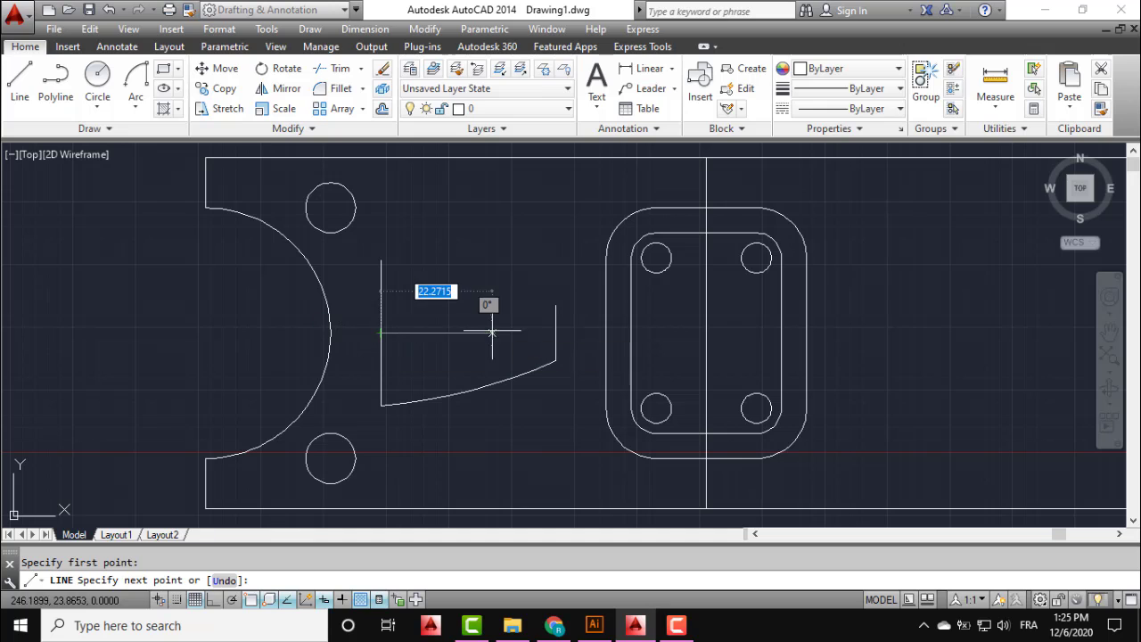
{"action": "left_click", "coordinate": [554, 334]}
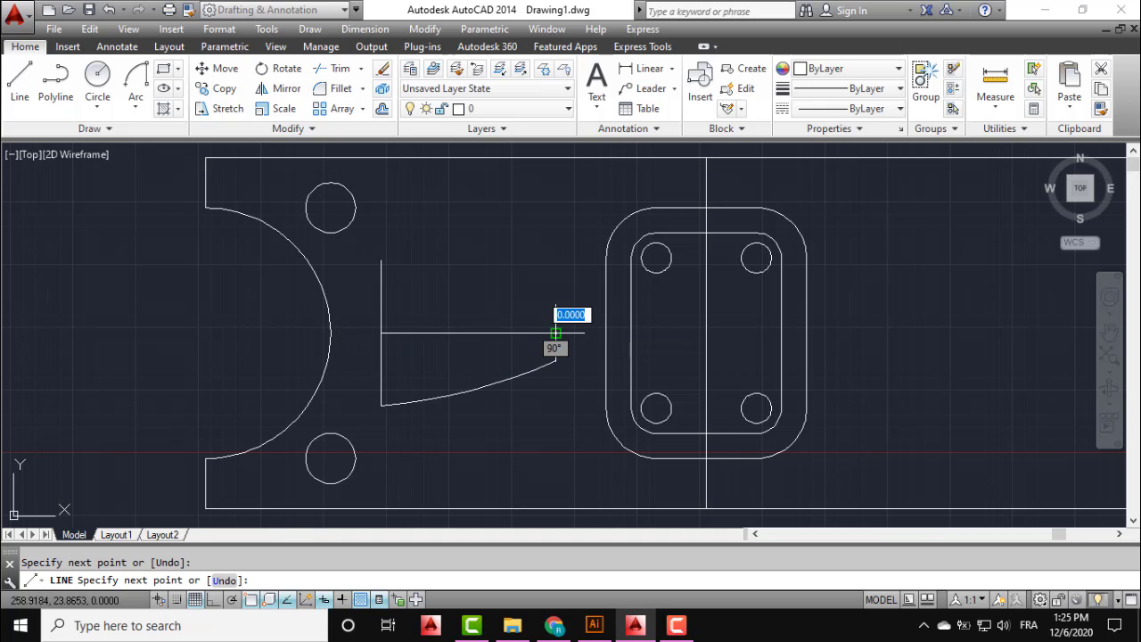
{"action": "key", "text": "Escape"}
Mirror the radius 110 arc about the horizontal midline, keeping the source arc.
{"action": "left_click", "coordinate": [469, 374]}
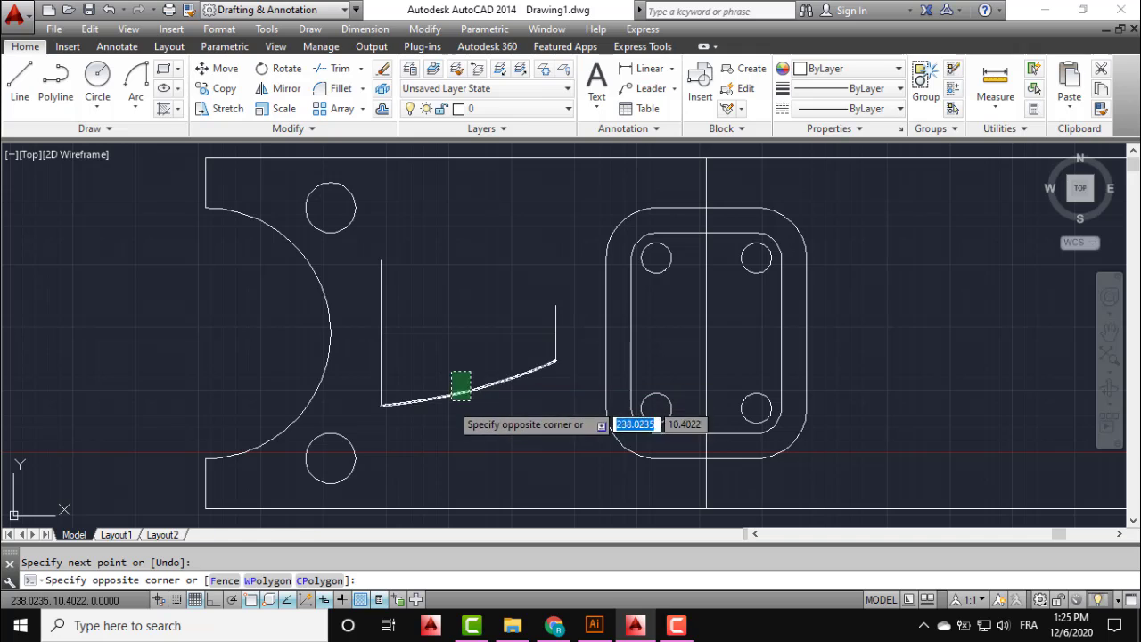
{"action": "left_click", "coordinate": [447, 399]}
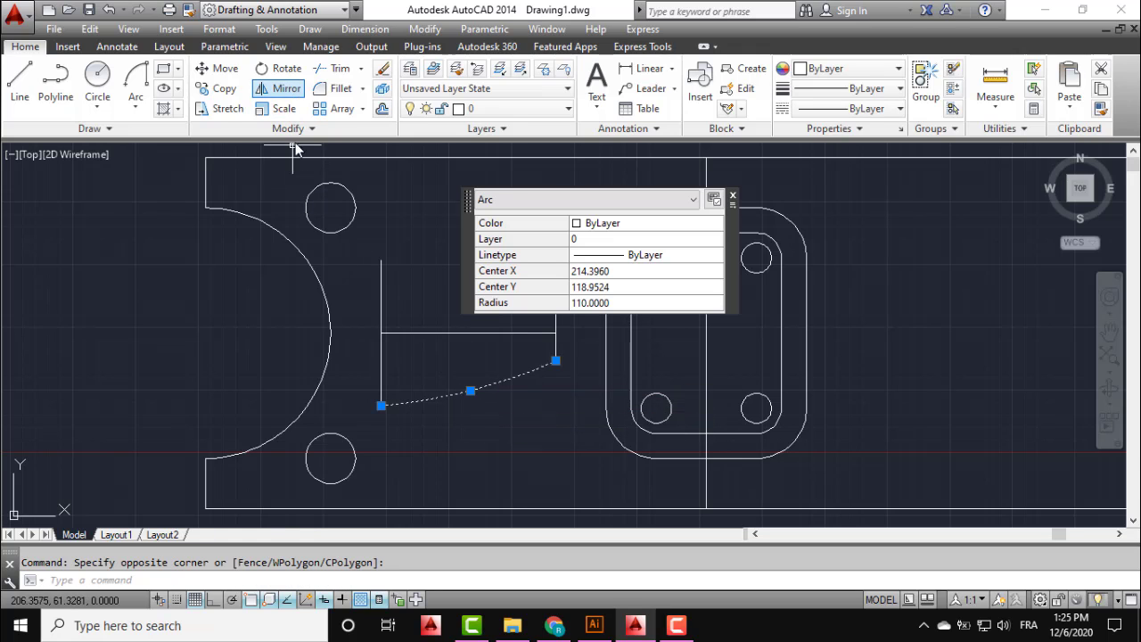
{"action": "left_click", "coordinate": [380, 333]}
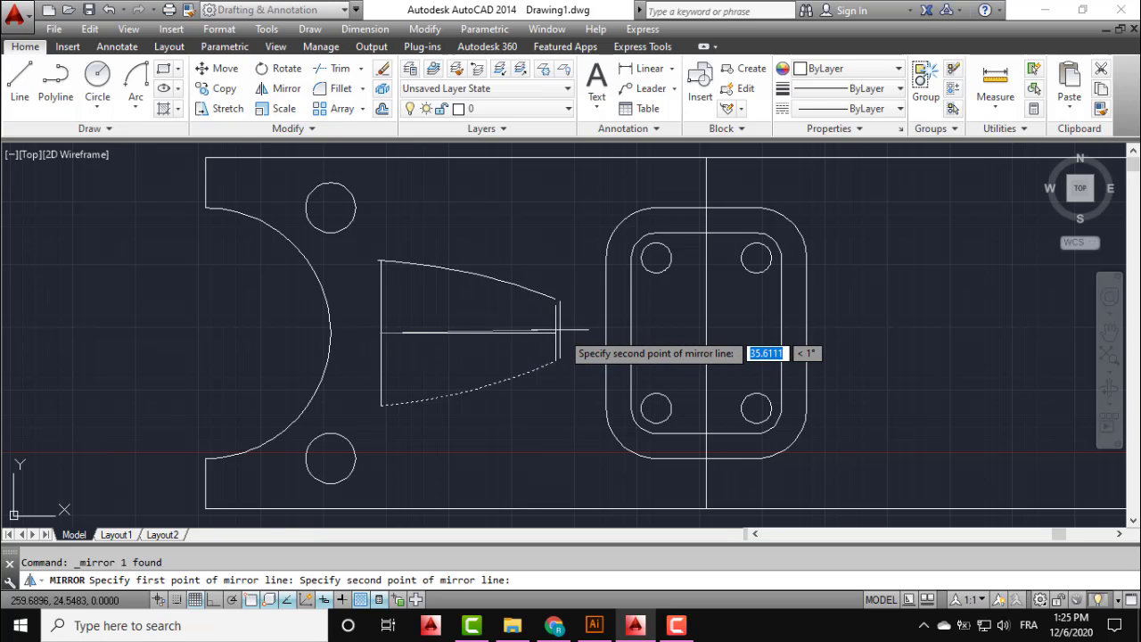
{"action": "left_click", "coordinate": [556, 333]}
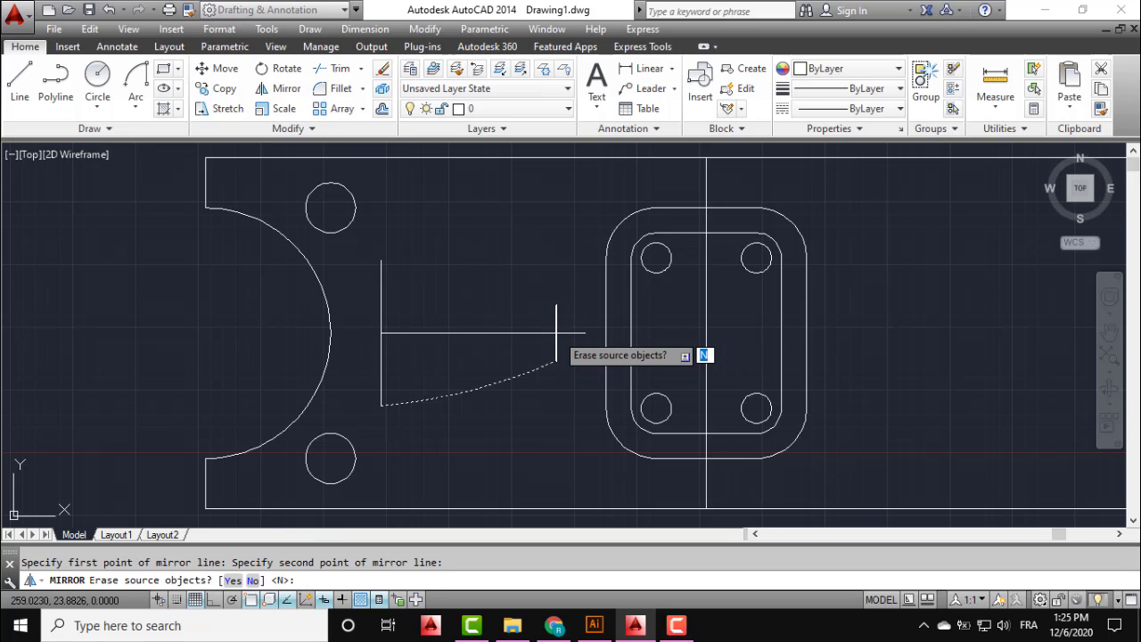
{"action": "key", "text": "Return"}
Erase the horizontal midline inside the tapered slot.
{"action": "left_click", "coordinate": [495, 313]}
{"action": "left_click", "coordinate": [483, 335]}
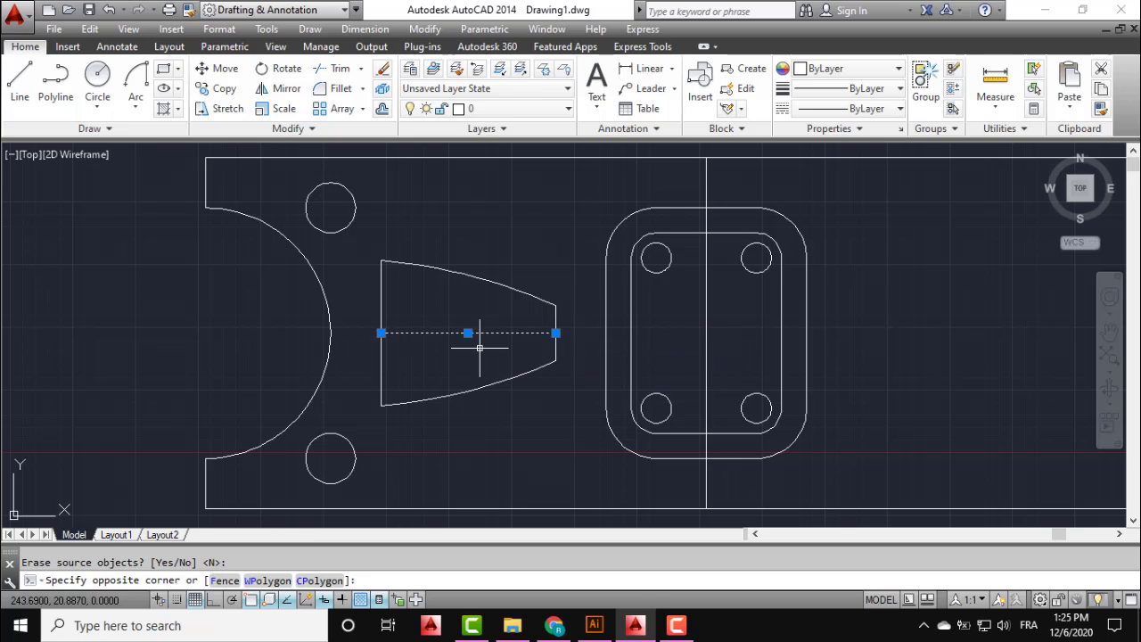
{"action": "key", "text": "Delete"}
Draw a start-end-radius arc of radius 110 between the centers of the two upper holes in the rounded rectangle.
{"action": "scroll", "coordinate": [507, 267], "scroll_direction": "down", "scroll_amount": 3}
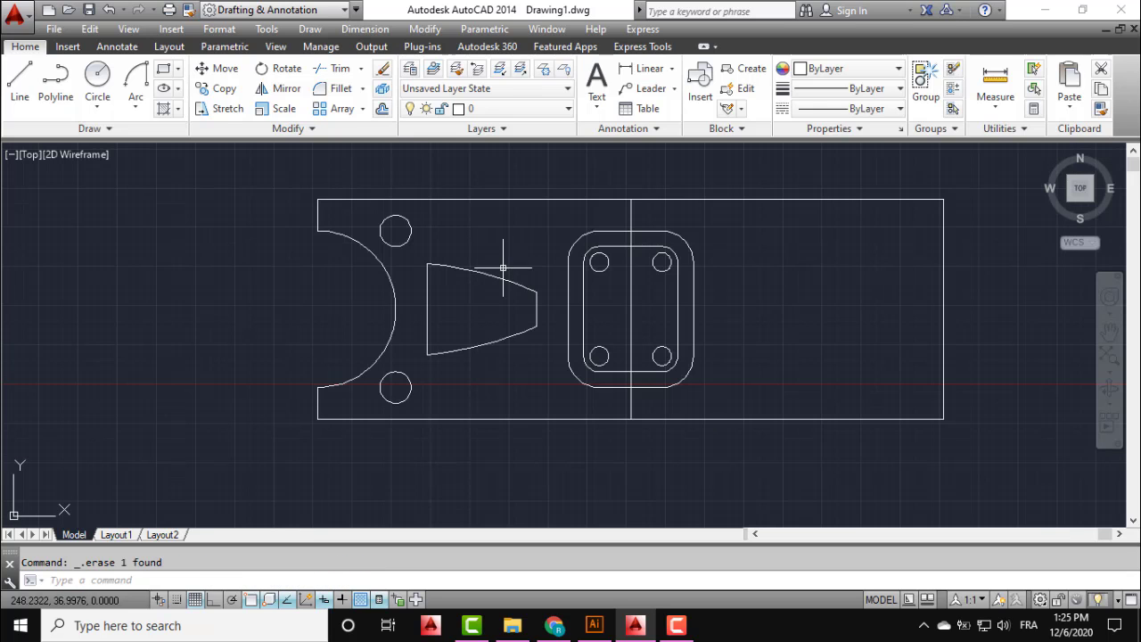
{"action": "middle_click_drag", "start_coordinate": [440, 315], "coordinate": [420, 330]}
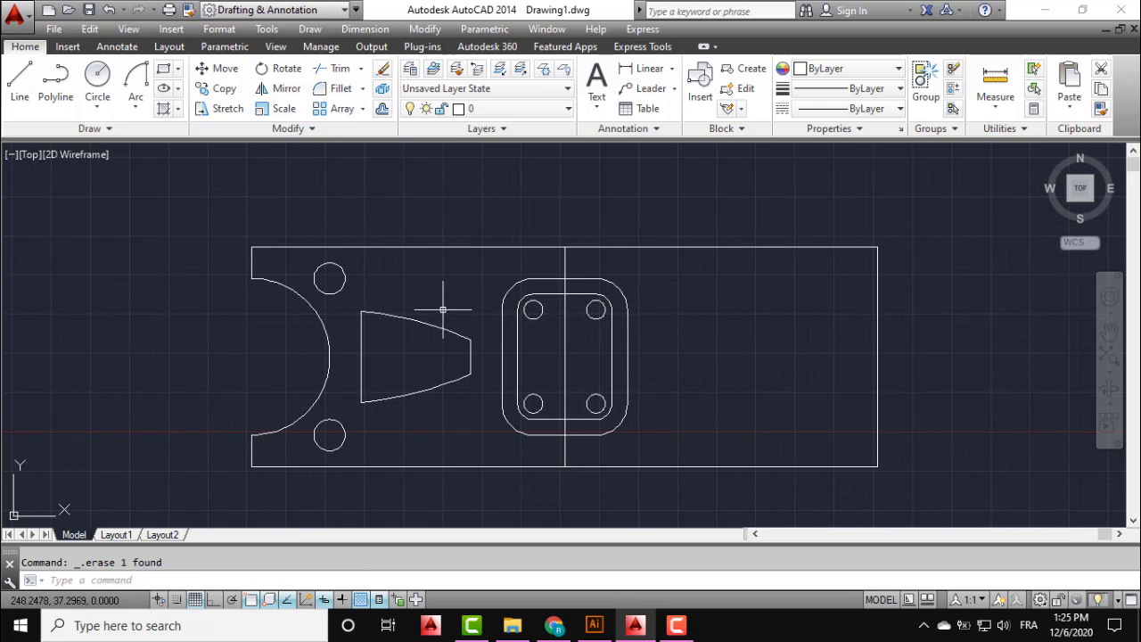
{"action": "left_click", "coordinate": [135, 106]}
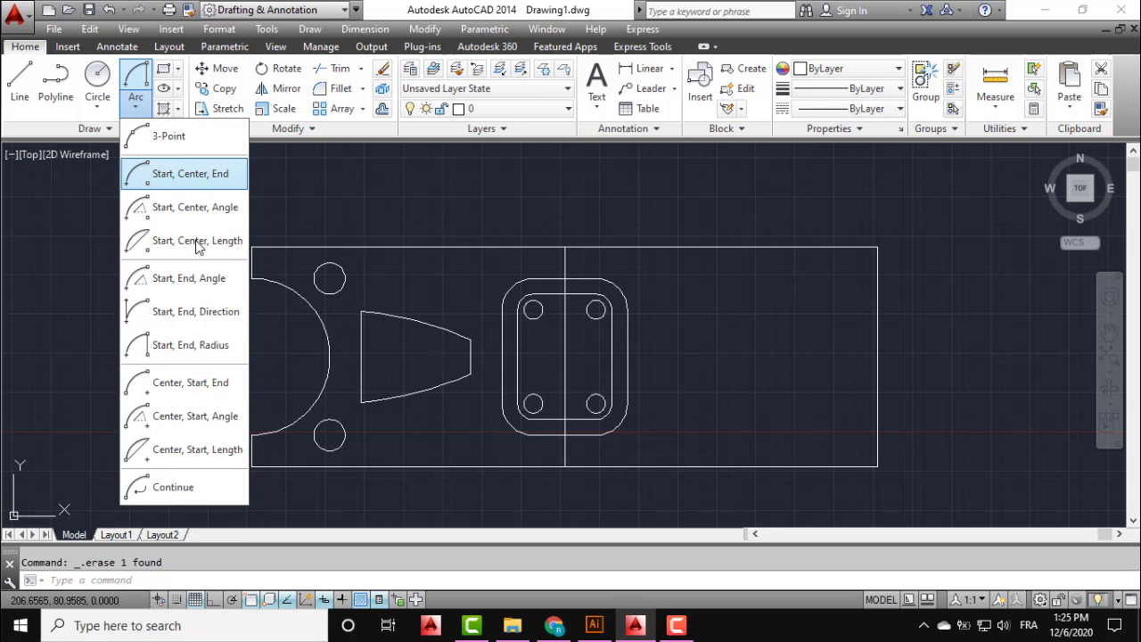
{"action": "left_click", "coordinate": [196, 345]}
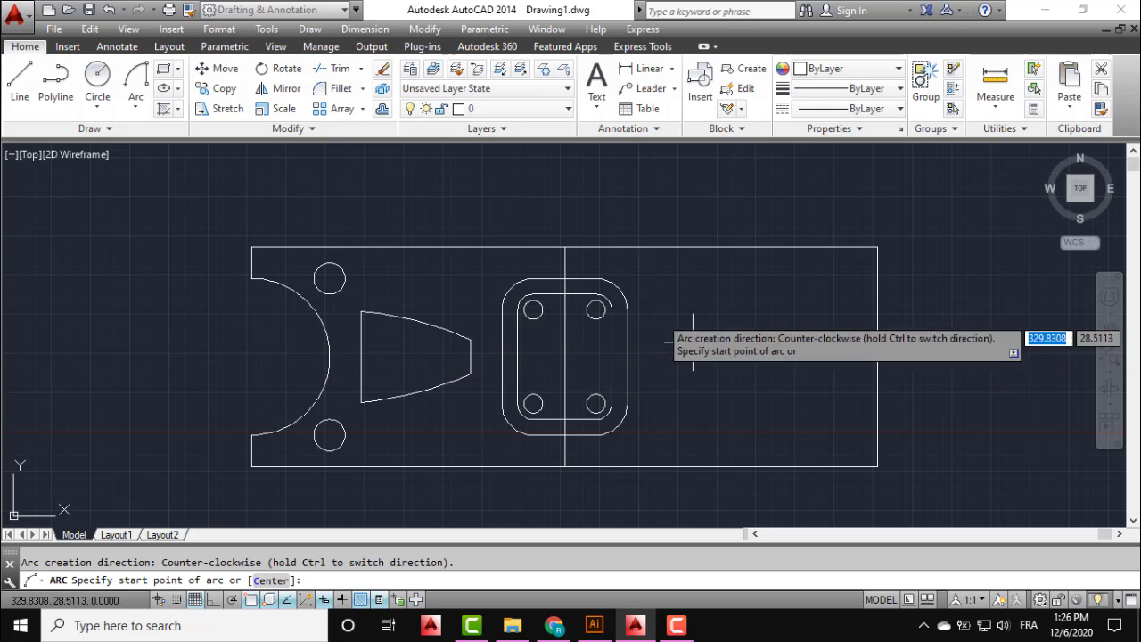
{"action": "scroll", "coordinate": [588, 284], "scroll_direction": "up", "scroll_amount": 2}
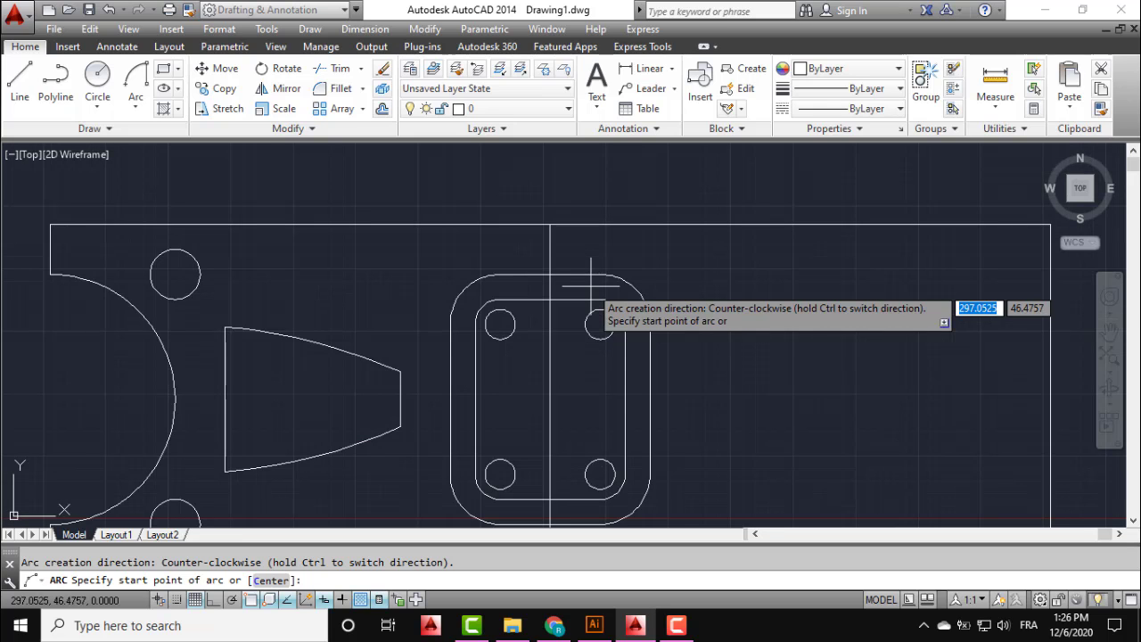
{"action": "scroll", "coordinate": [522, 312], "scroll_direction": "up", "scroll_amount": 2}
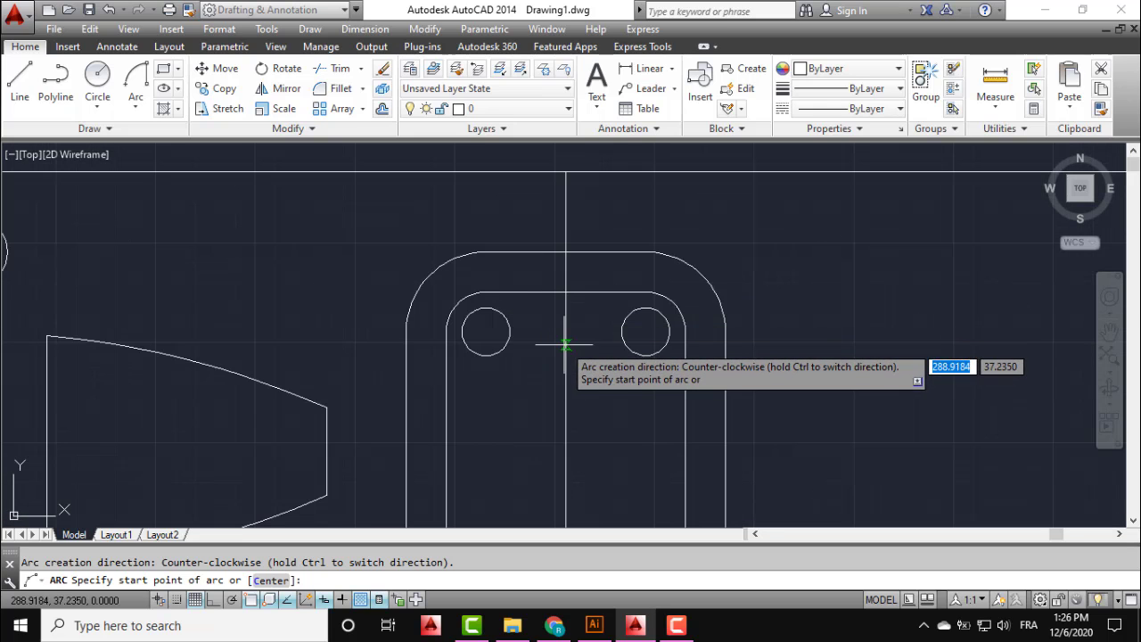
{"action": "scroll", "coordinate": [574, 334], "scroll_direction": "up", "scroll_amount": 1}
{"action": "scroll", "coordinate": [555, 310], "scroll_direction": "up", "scroll_amount": 1}
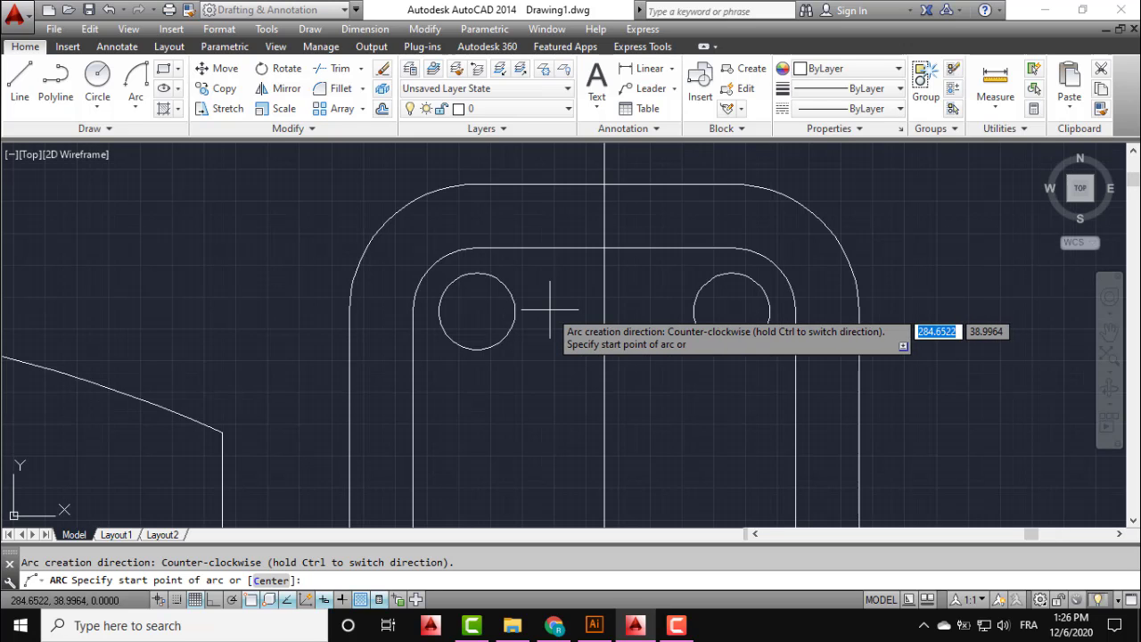
{"action": "left_click", "coordinate": [477, 311]}
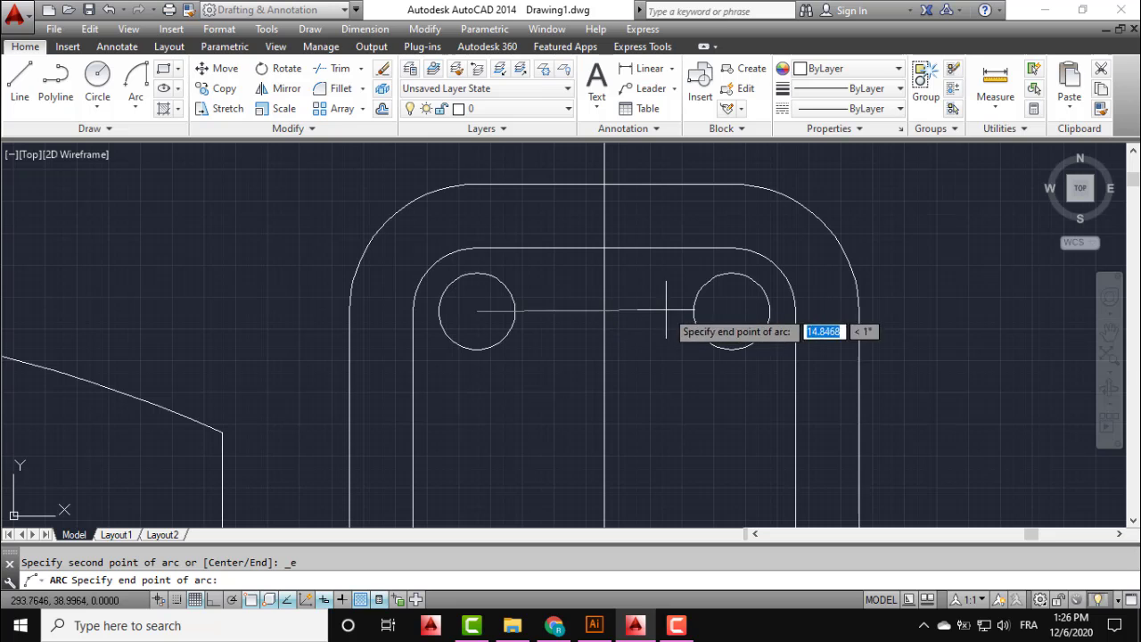
{"action": "left_click", "coordinate": [730, 311]}
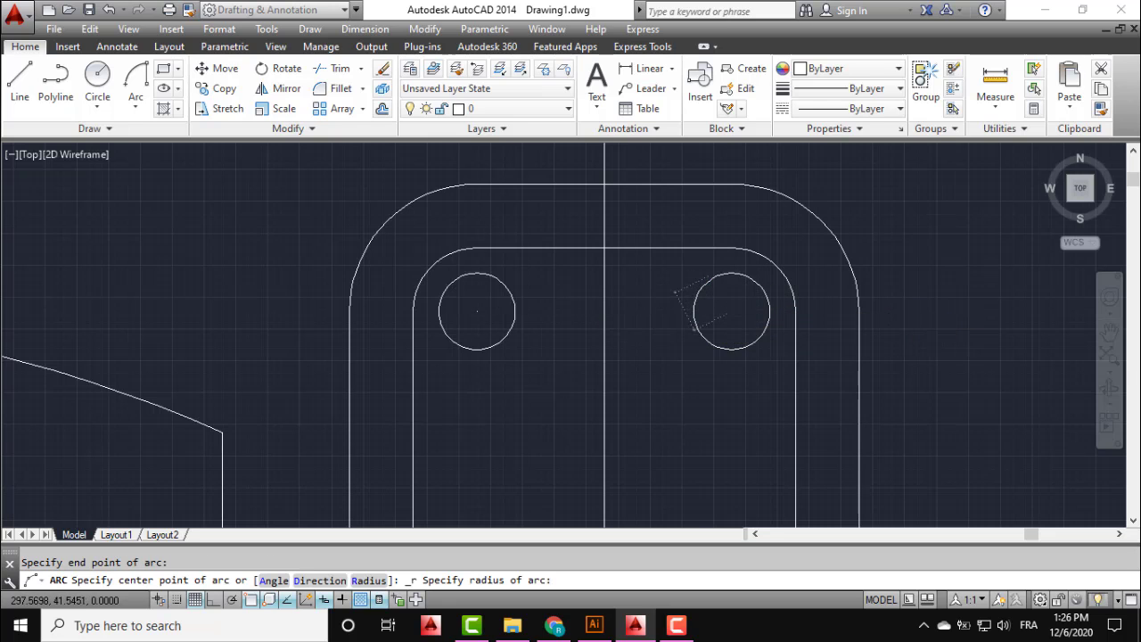
{"action": "scroll", "coordinate": [705, 248], "scroll_direction": "down", "scroll_amount": 5}
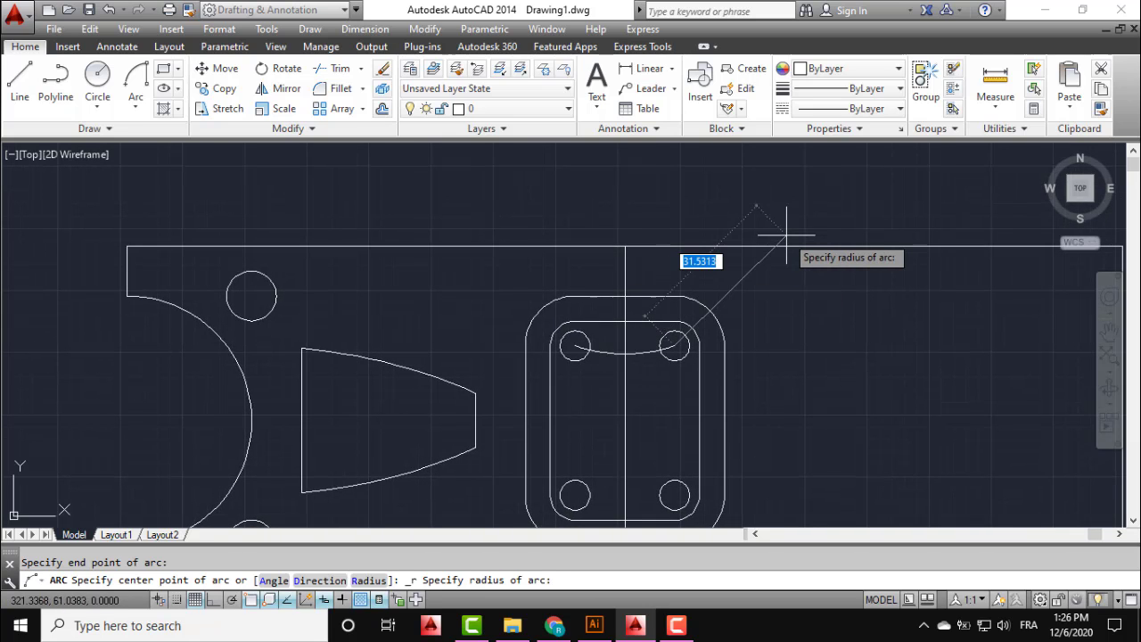
{"action": "scroll", "coordinate": [786, 236], "scroll_direction": "down", "scroll_amount": 3}
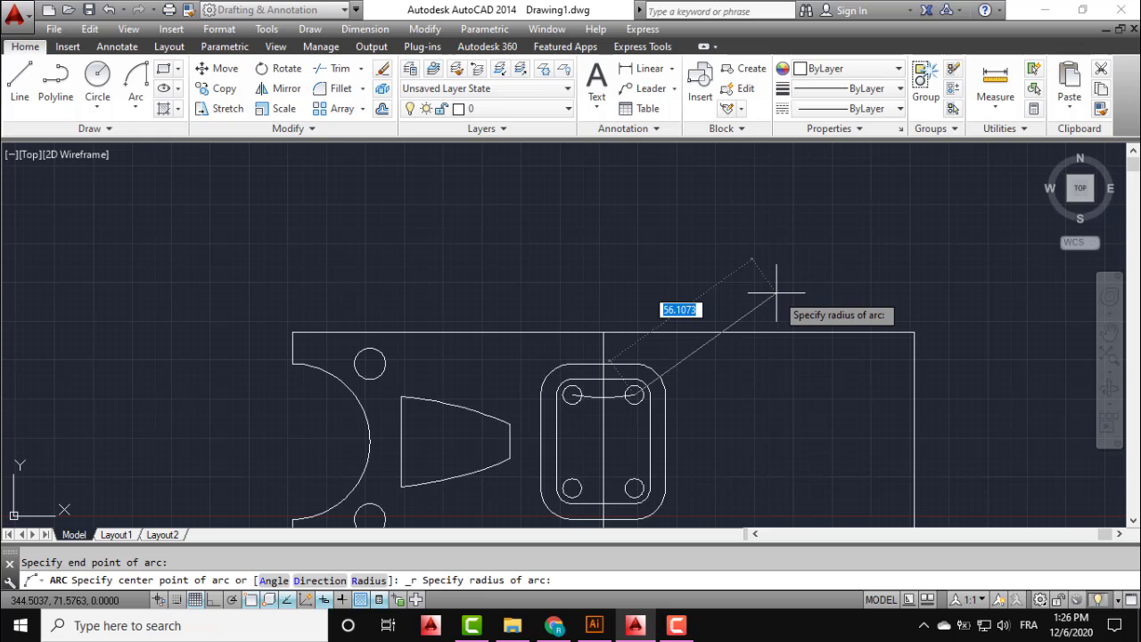
{"action": "key", "text": "Return"}
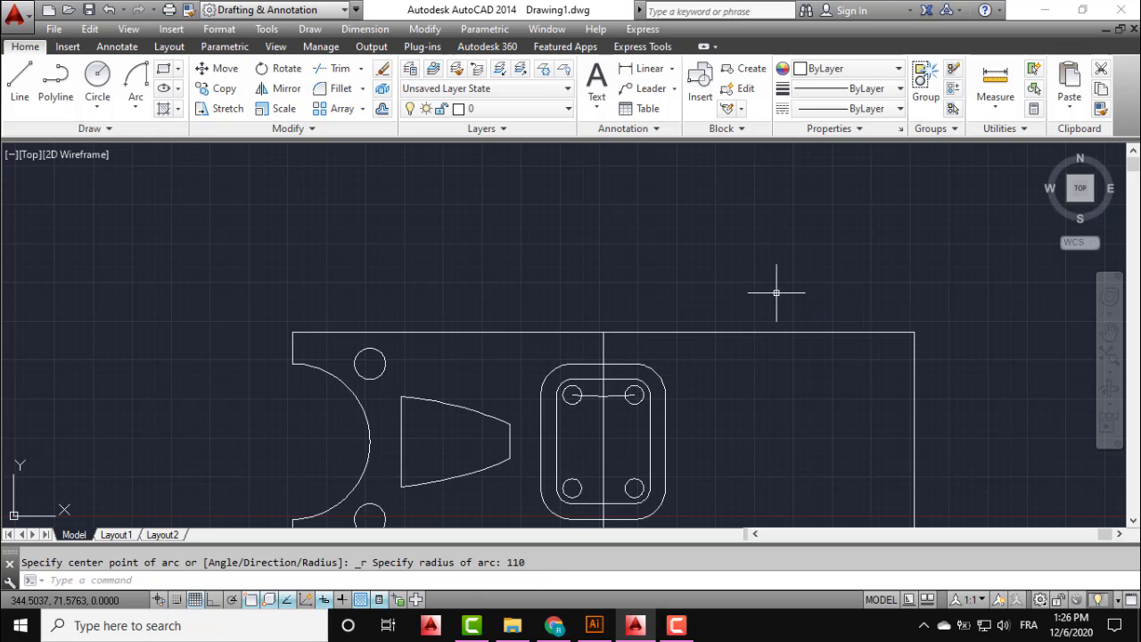
{"action": "key", "text": "Escape"}
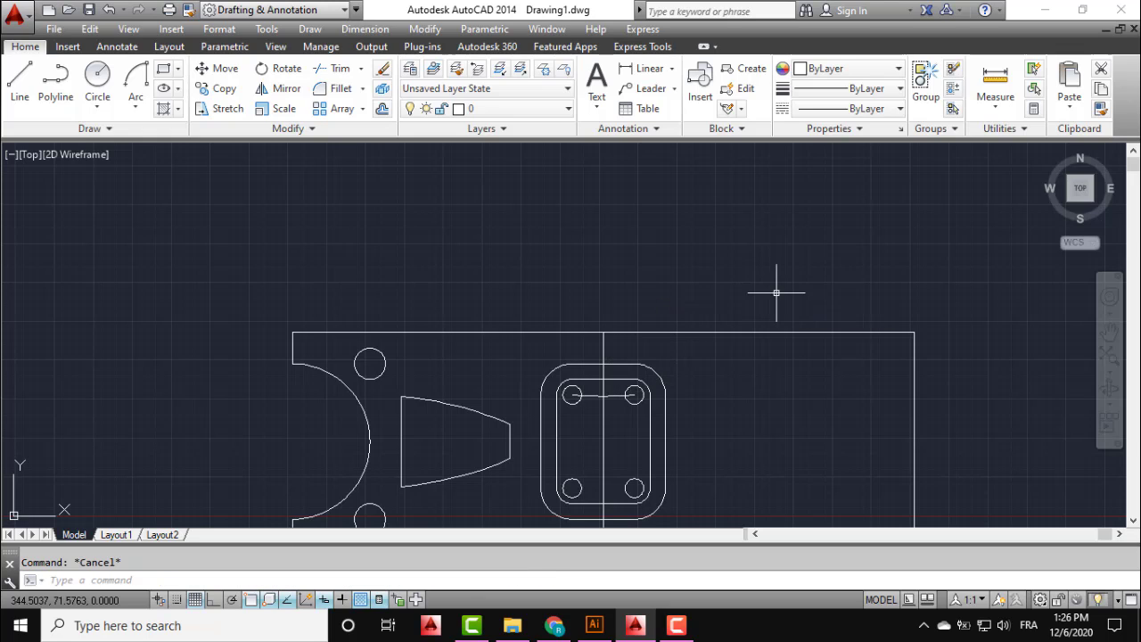
Extend both ends of the radius 110 arc between the upper holes to the large rectangle's upper edge.
{"action": "left_click", "coordinate": [359, 70]}
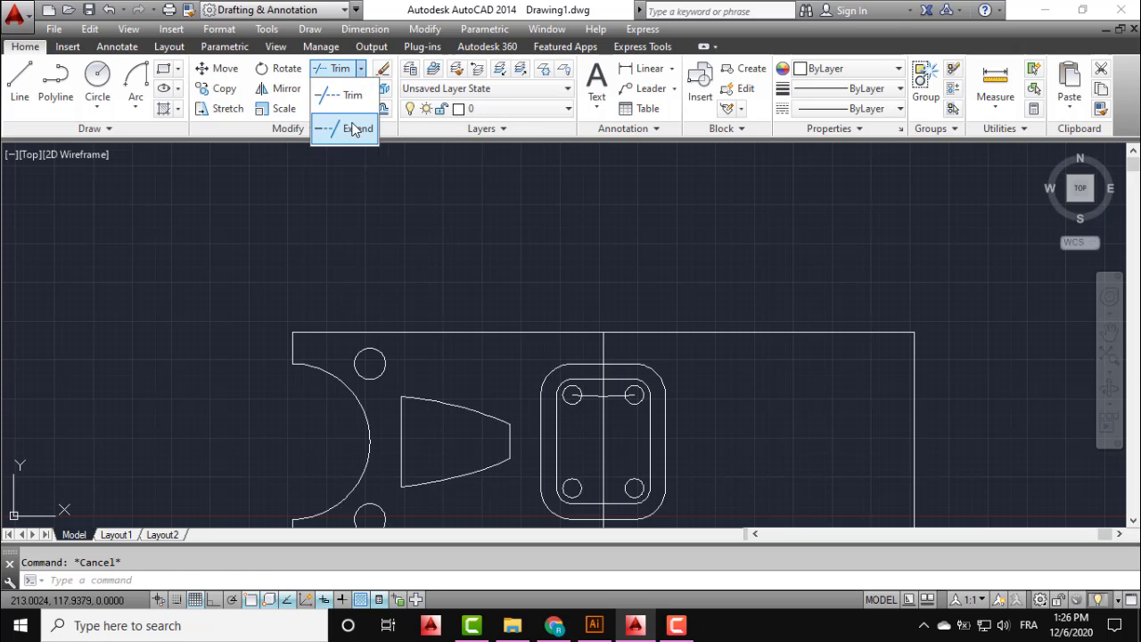
{"action": "left_click", "coordinate": [350, 125]}
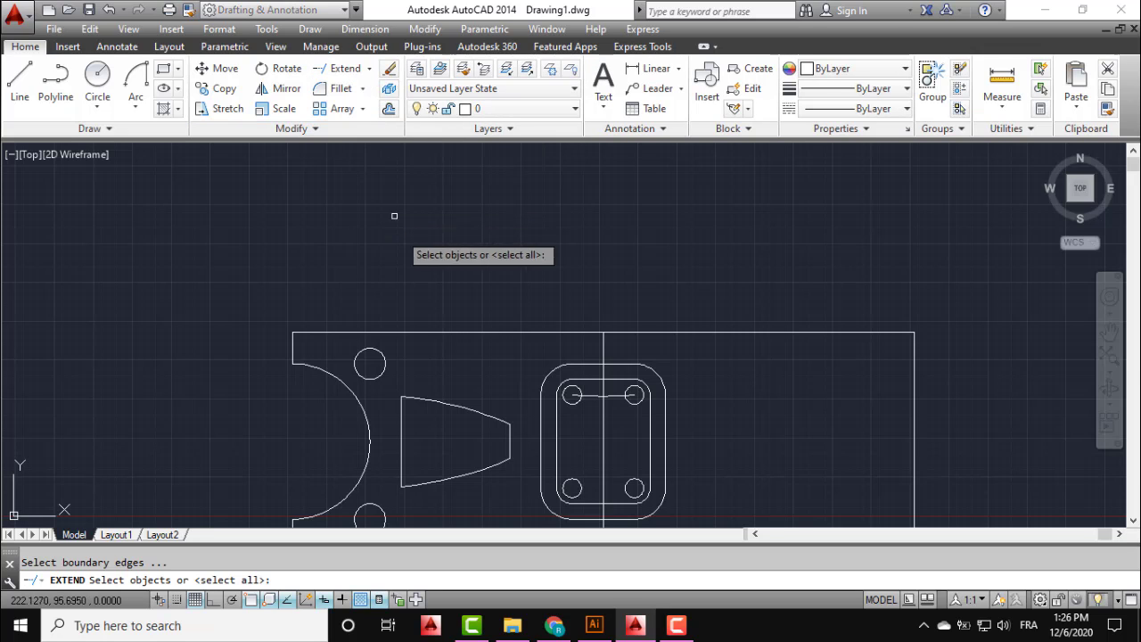
{"action": "left_click", "coordinate": [434, 331]}
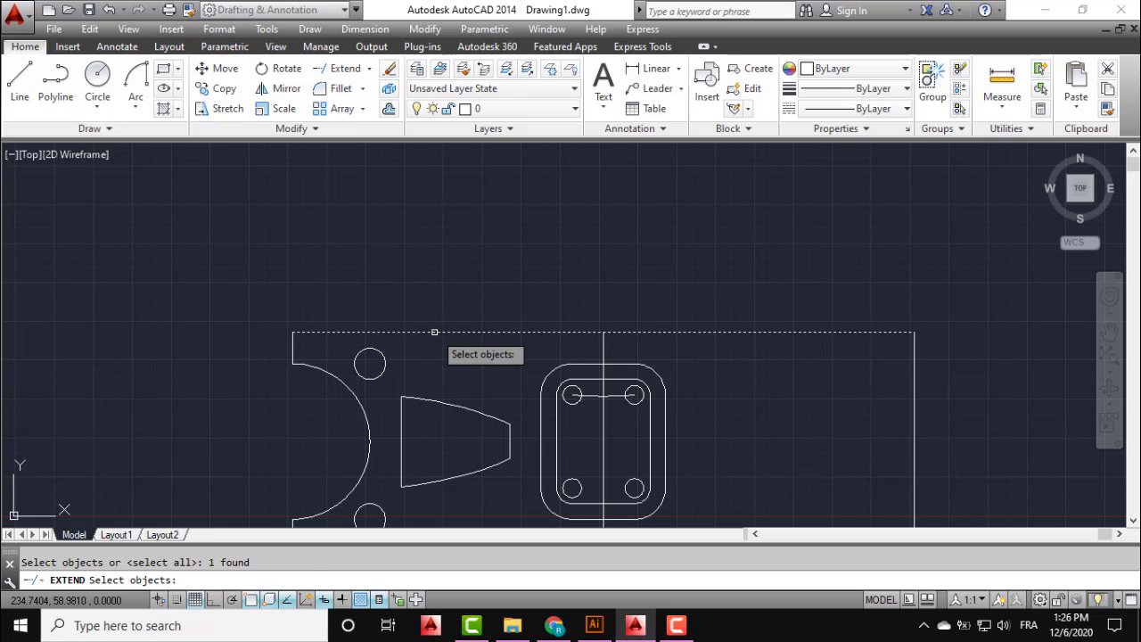
{"action": "key", "text": "Return"}
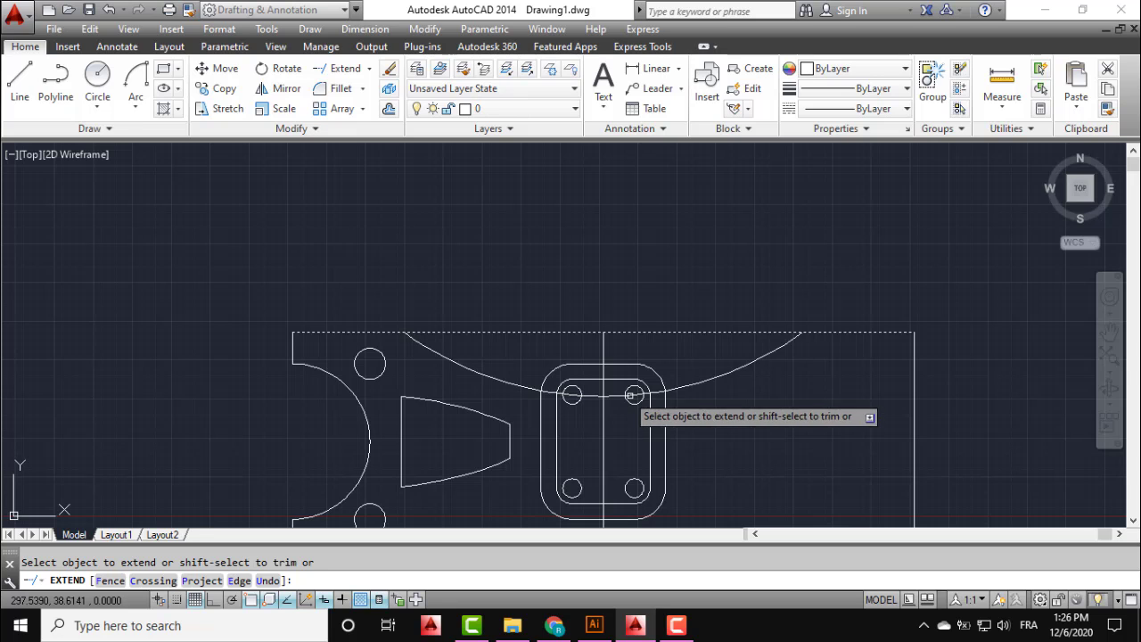
{"action": "scroll", "coordinate": [572, 350], "scroll_direction": "down", "scroll_amount": 1}
{"action": "key", "text": "Escape"}
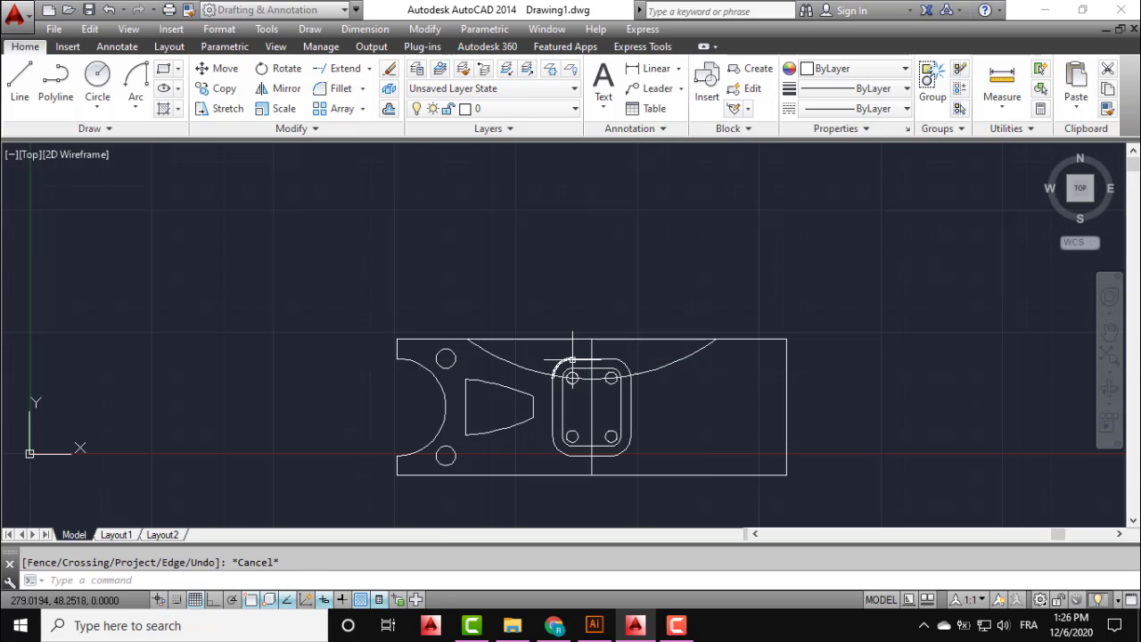
Trim away the large rectangle's upper edge between the two ends of the extended arc.
{"action": "middle_click_drag", "start_coordinate": [571, 377], "coordinate": [567, 300]}
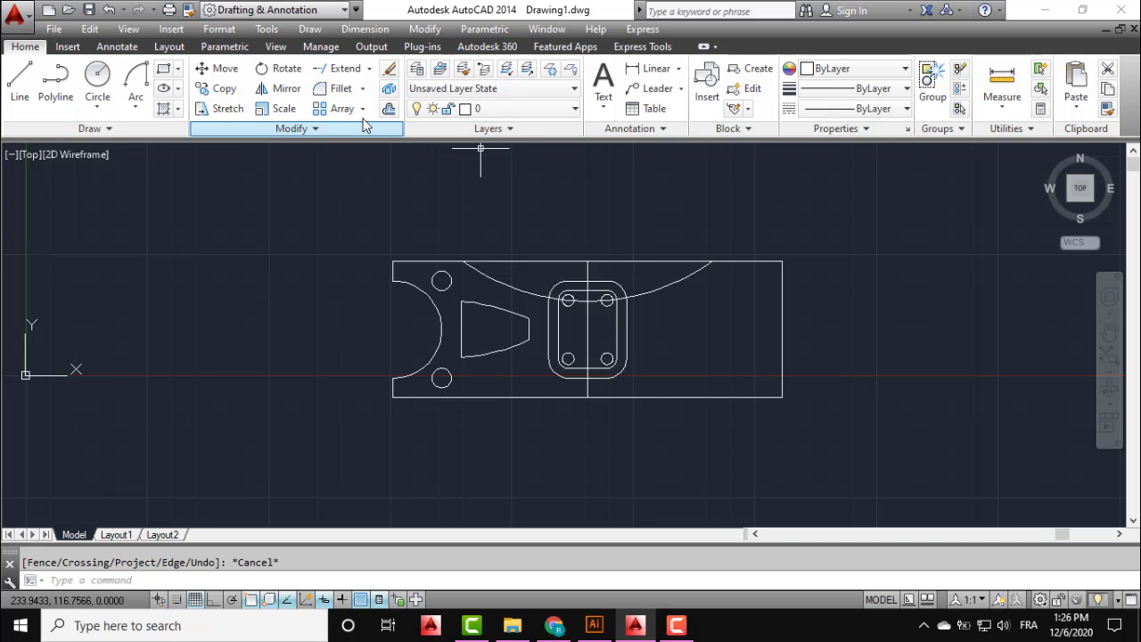
{"action": "left_click", "coordinate": [369, 78]}
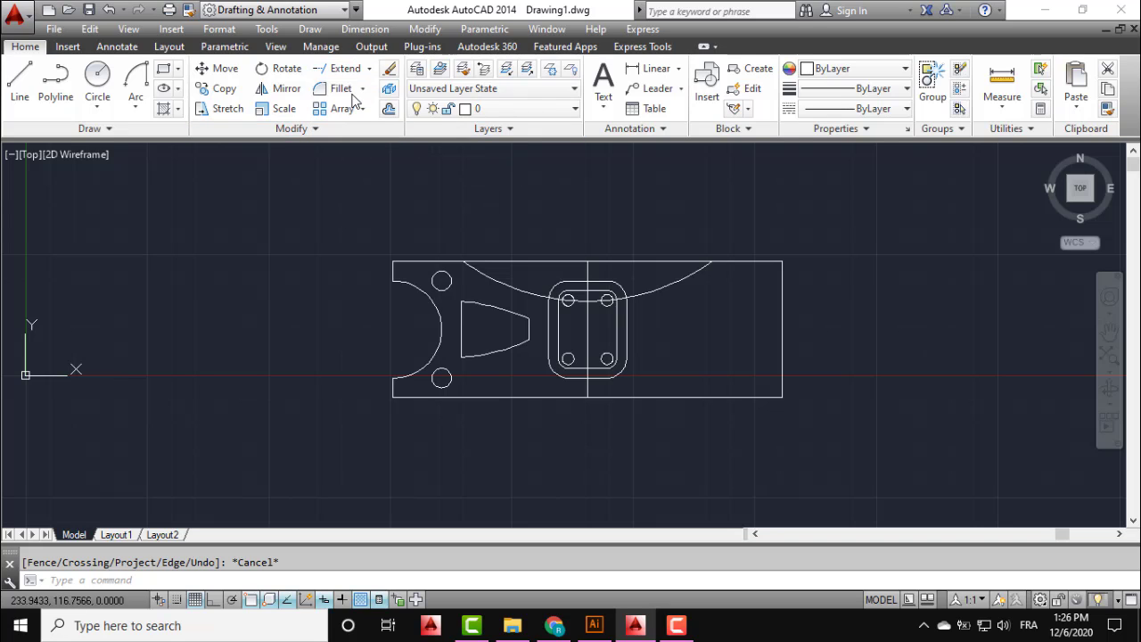
{"action": "left_click", "coordinate": [337, 99]}
{"action": "key", "text": "Return"}
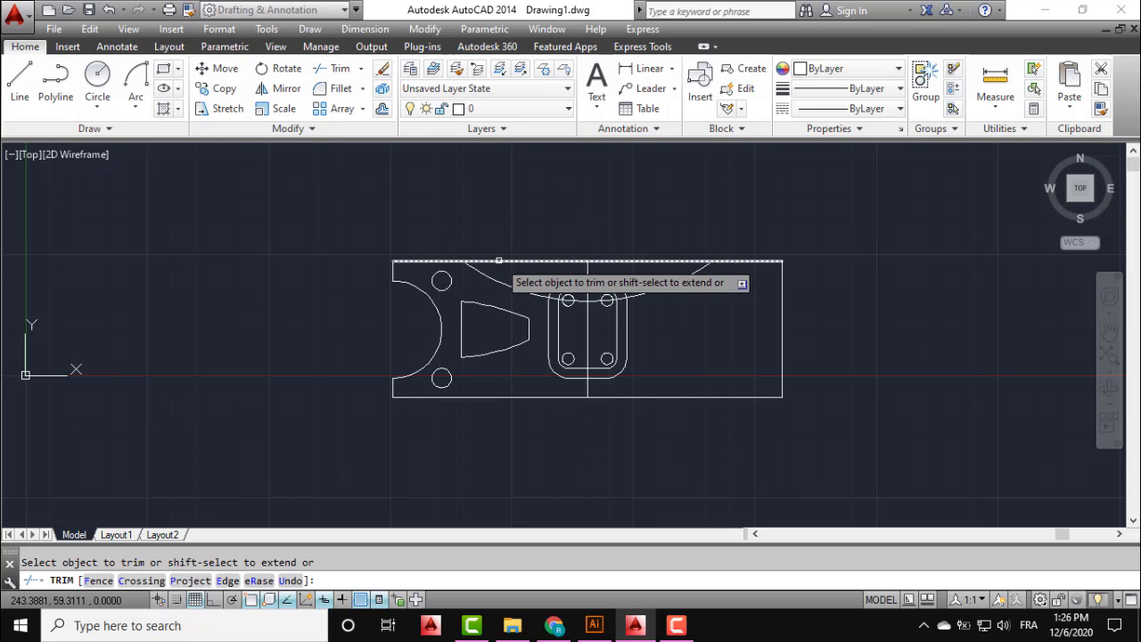
{"action": "left_click", "coordinate": [552, 260]}
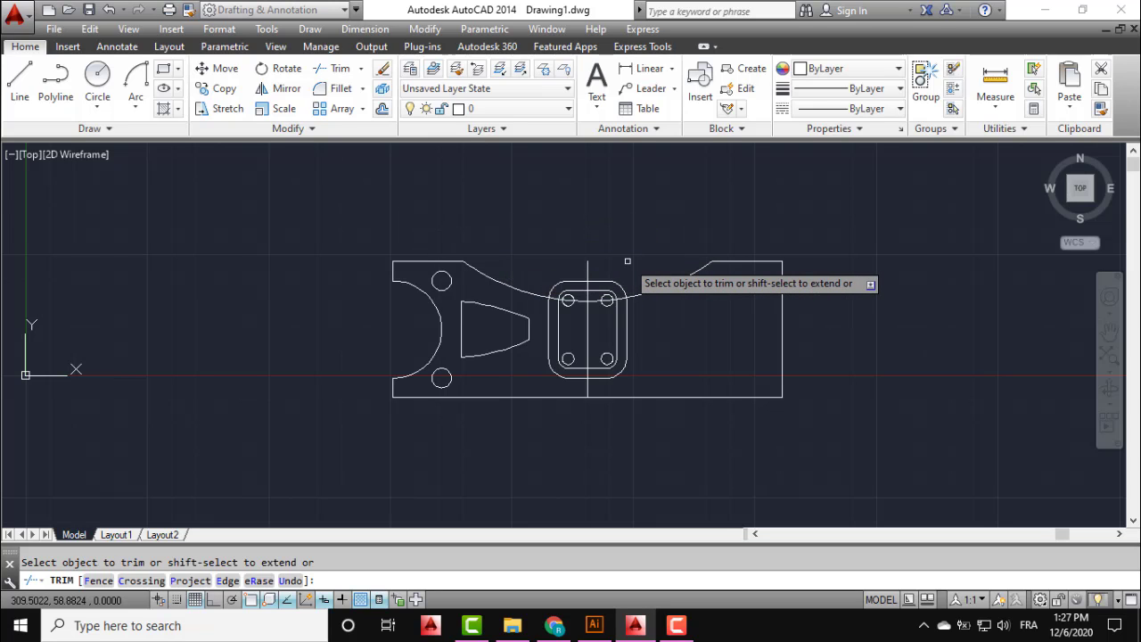
{"action": "key", "text": "Escape"}
Mirror the radius 110 arc about the rounded rectangle's horizontal midline, keeping the source arc.
{"action": "left_click", "coordinate": [697, 275]}
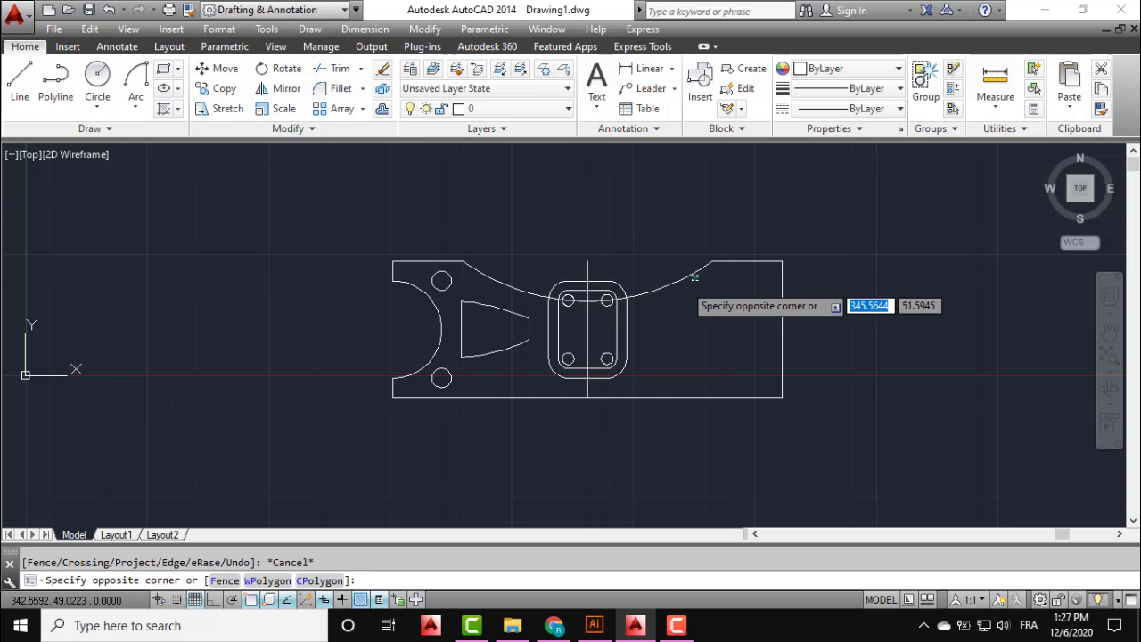
{"action": "left_click", "coordinate": [675, 262]}
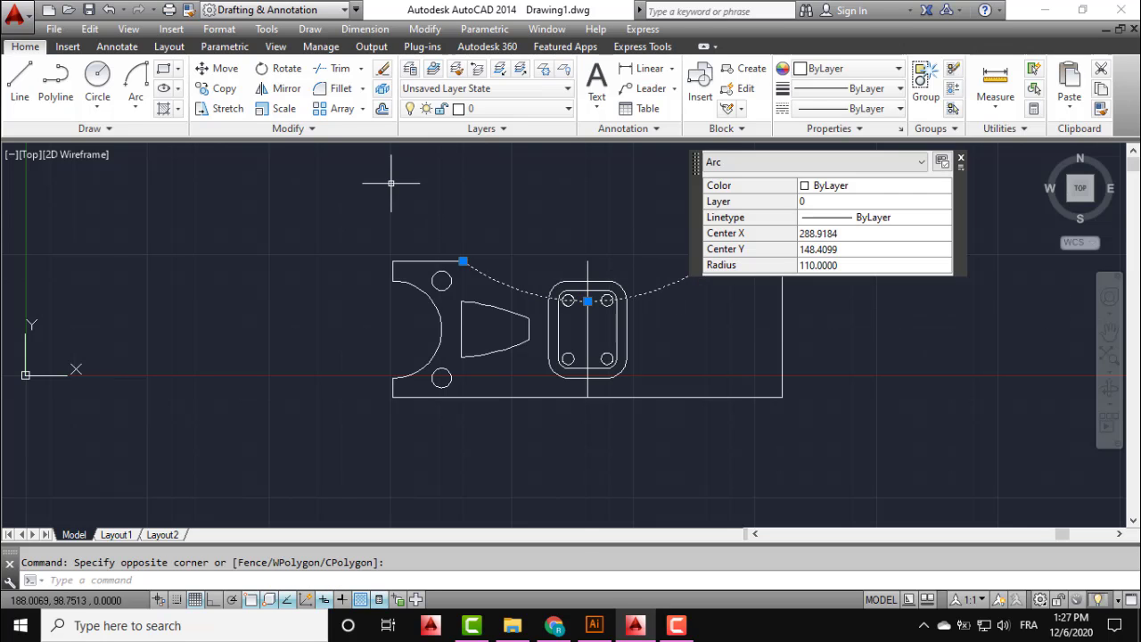
{"action": "left_click", "coordinate": [278, 88]}
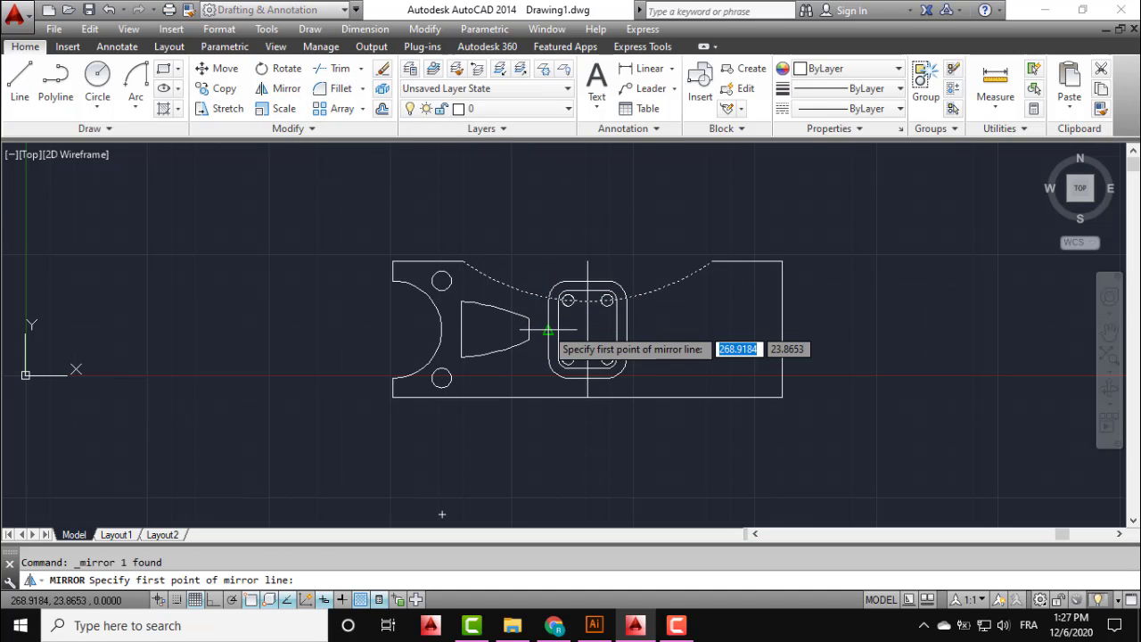
{"action": "left_click", "coordinate": [548, 329]}
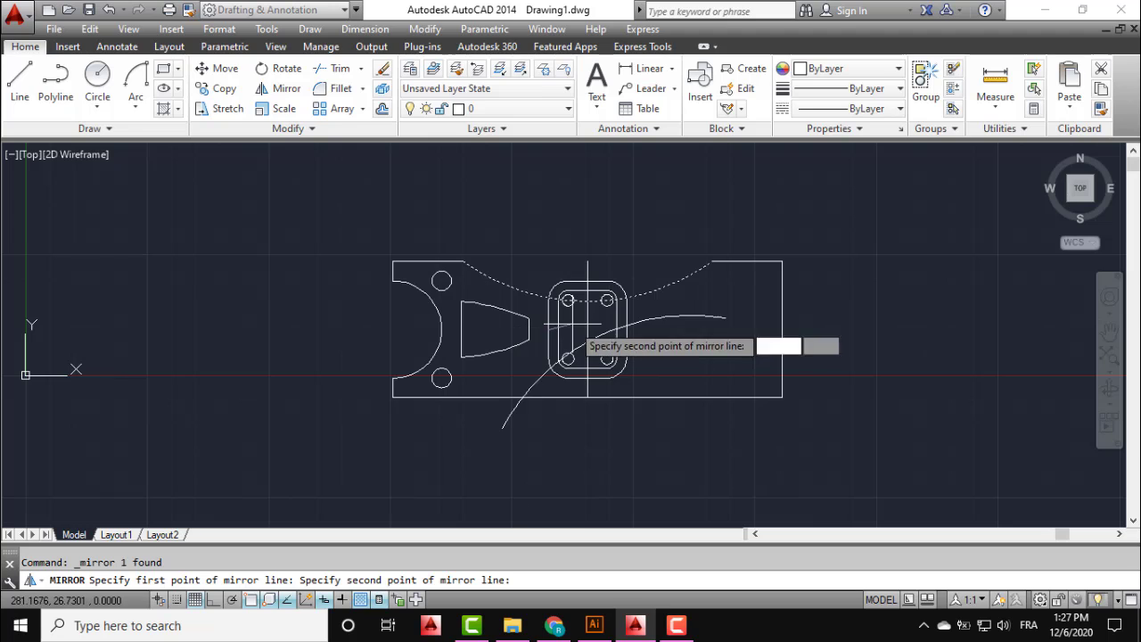
{"action": "left_click", "coordinate": [626, 330]}
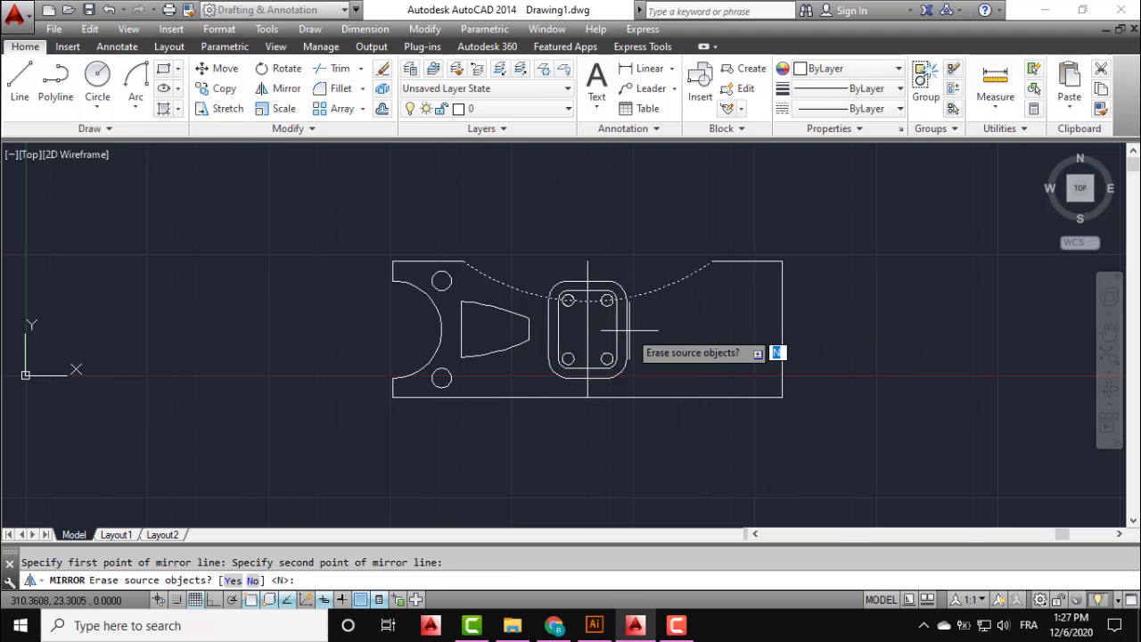
{"action": "key", "text": "Return"}
Trim away the large rectangle's lower edge between the two ends of the mirrored arc.
{"action": "left_click", "coordinate": [353, 75]}
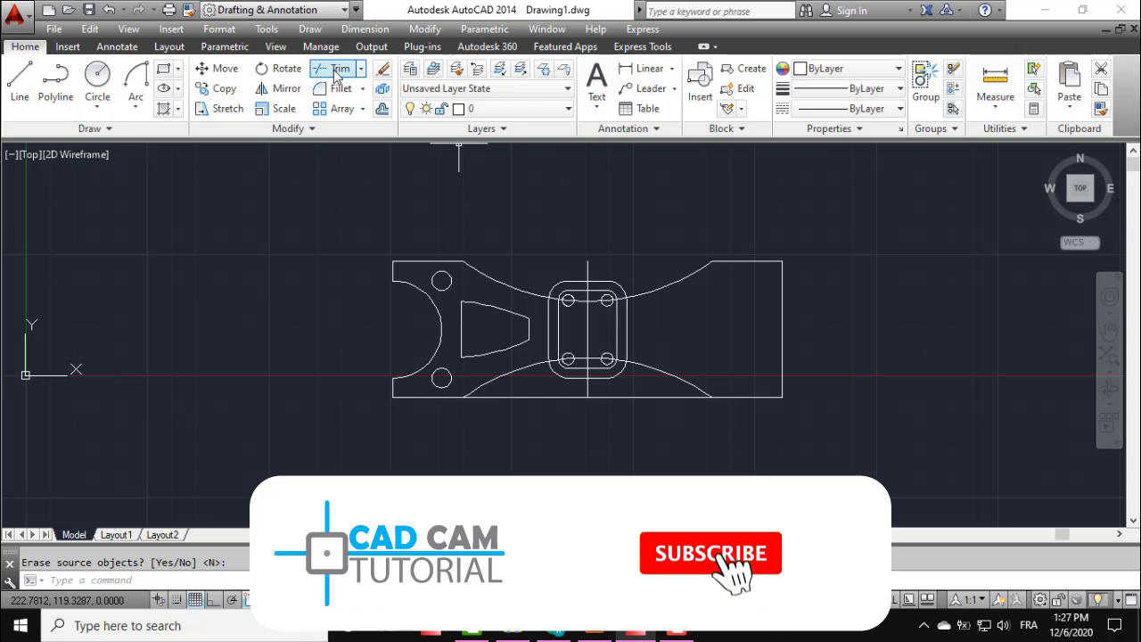
{"action": "key", "text": "Return"}
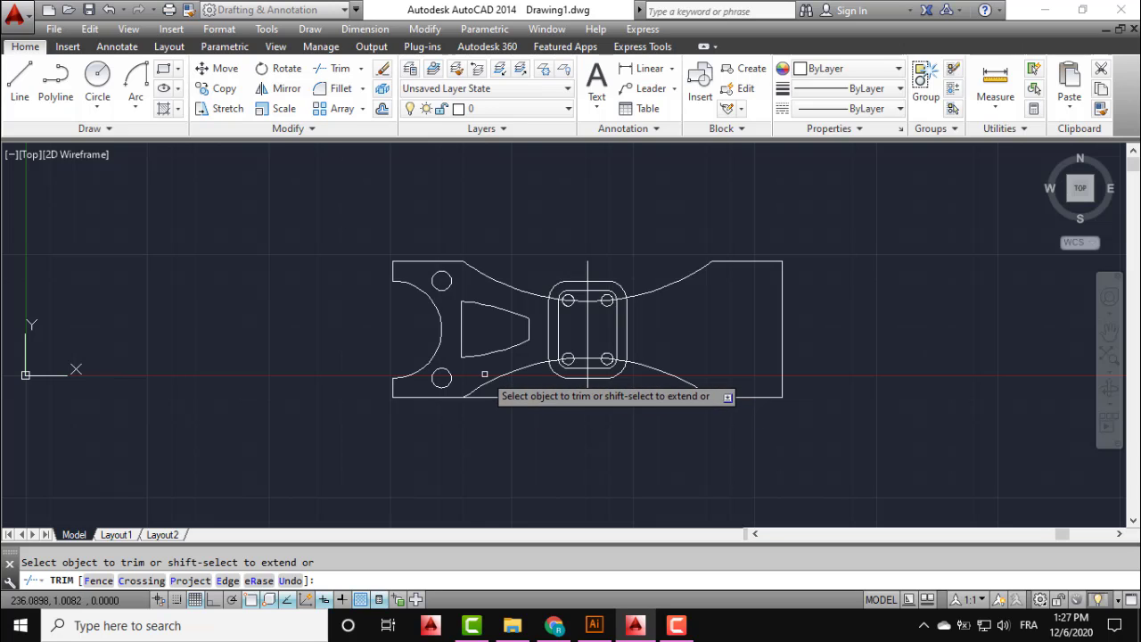
{"action": "left_click", "coordinate": [504, 397]}
{"action": "left_click", "coordinate": [621, 397]}
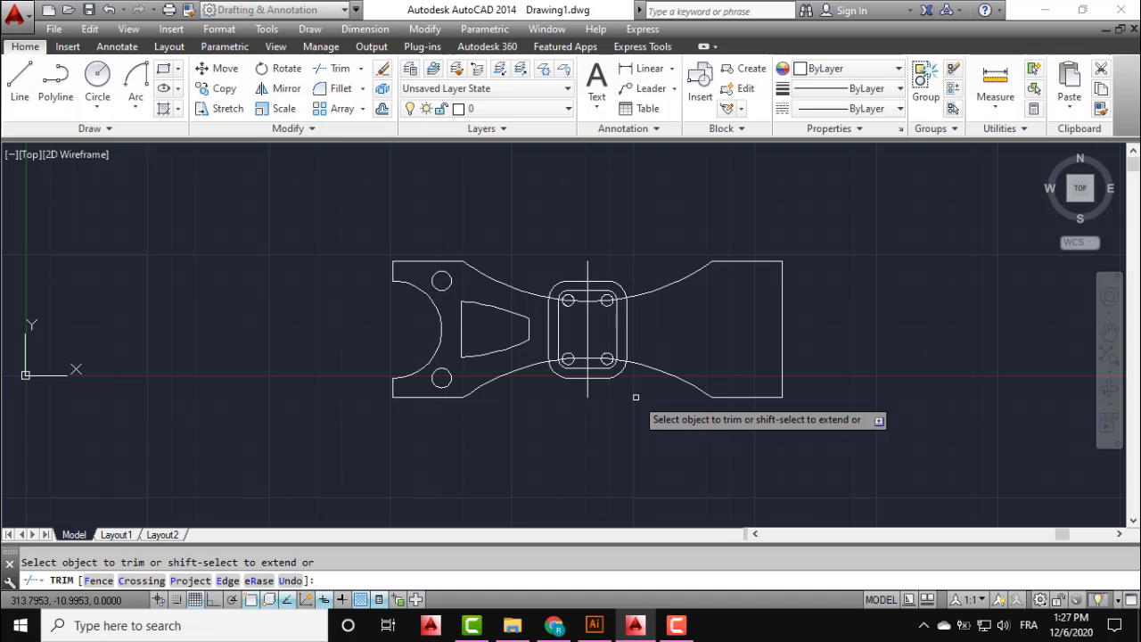
{"action": "key", "text": "Escape"}
Trim the upper arc between the outer and inner rounded rectangles on both sides, including the short outer corner pieces below it.
{"action": "scroll", "coordinate": [577, 354], "scroll_direction": "up", "scroll_amount": 2}
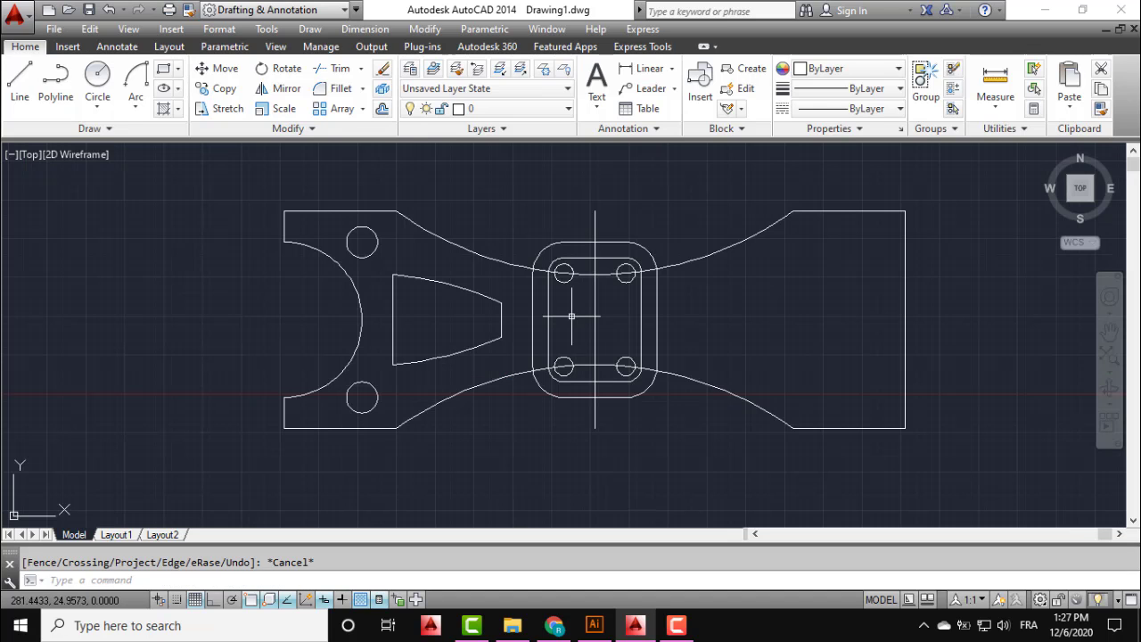
{"action": "scroll", "coordinate": [563, 273], "scroll_direction": "up", "scroll_amount": 2}
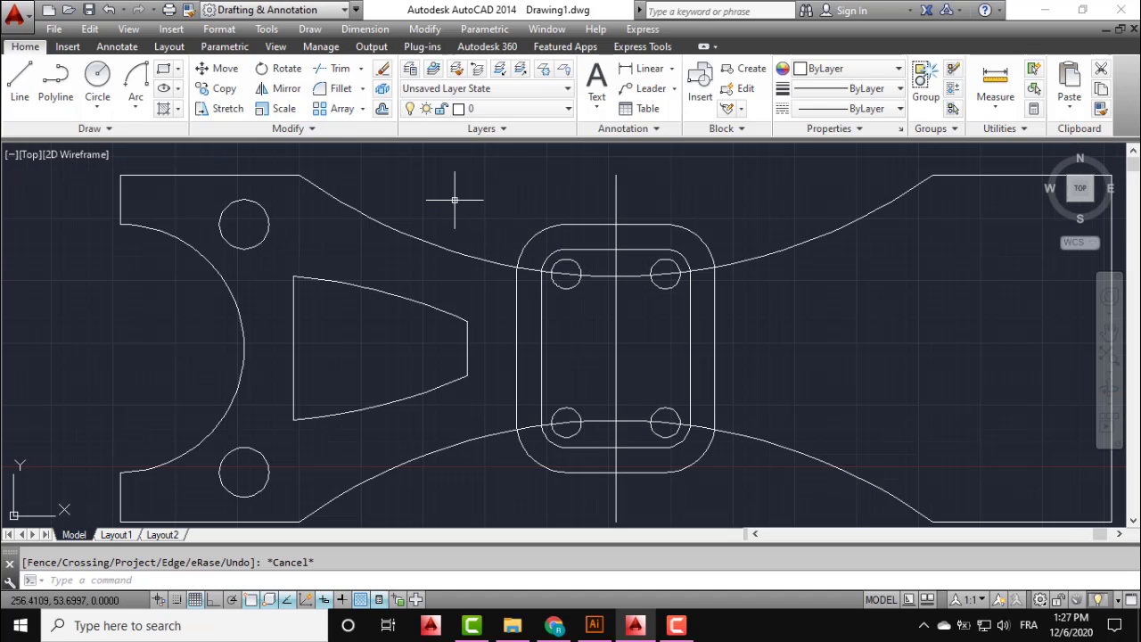
{"action": "left_click", "coordinate": [336, 69]}
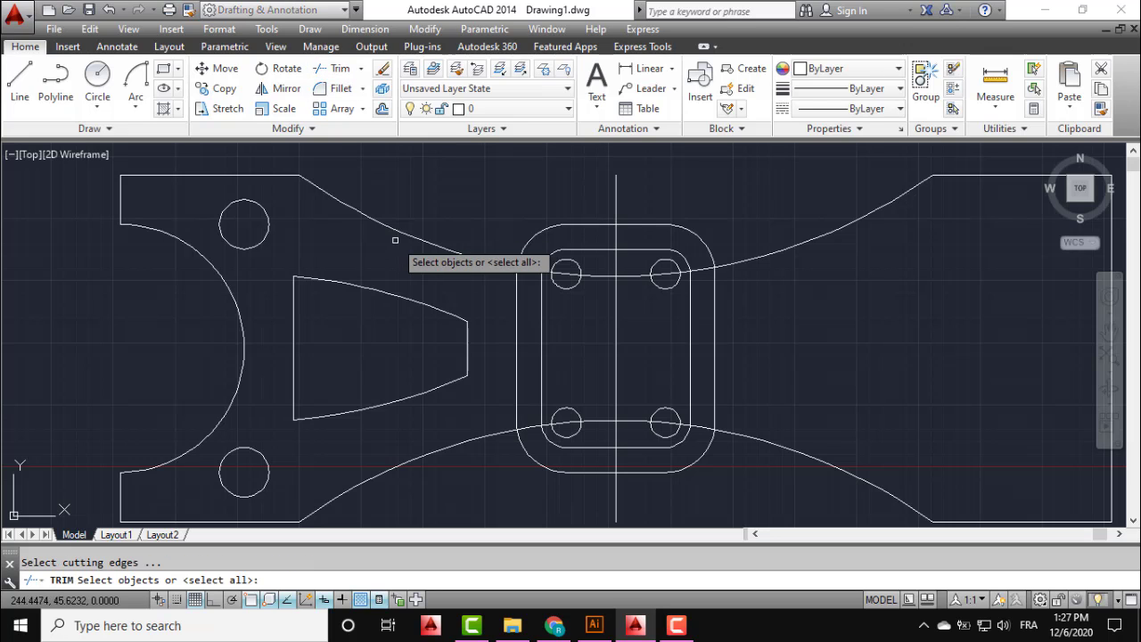
{"action": "key", "text": "Return"}
{"action": "scroll", "coordinate": [517, 270], "scroll_direction": "up", "scroll_amount": 4}
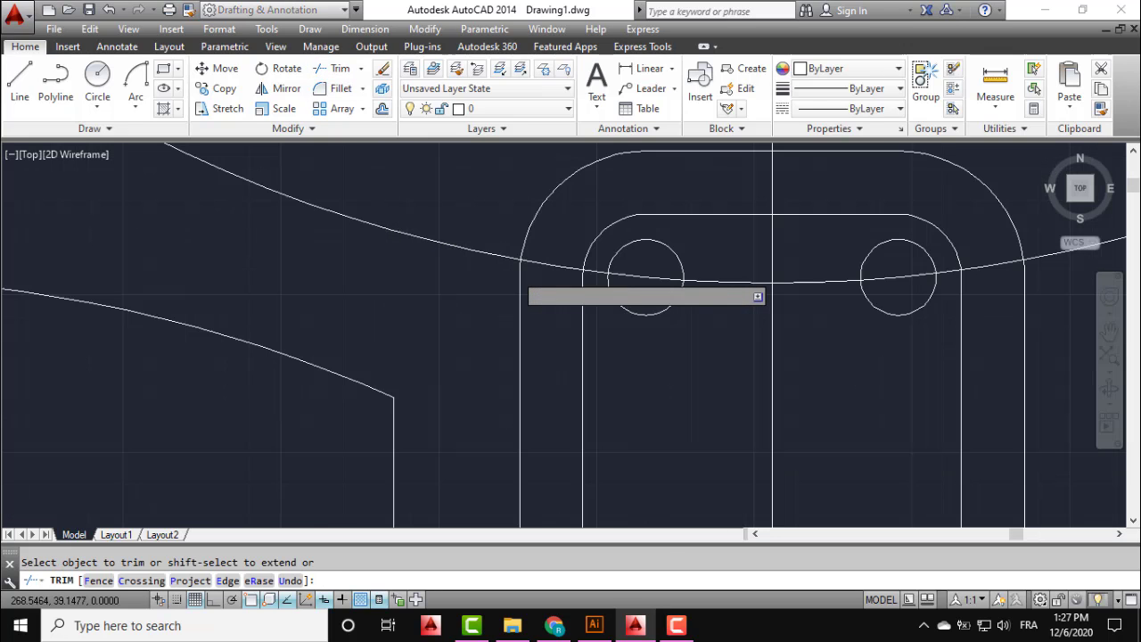
{"action": "left_click", "coordinate": [549, 266]}
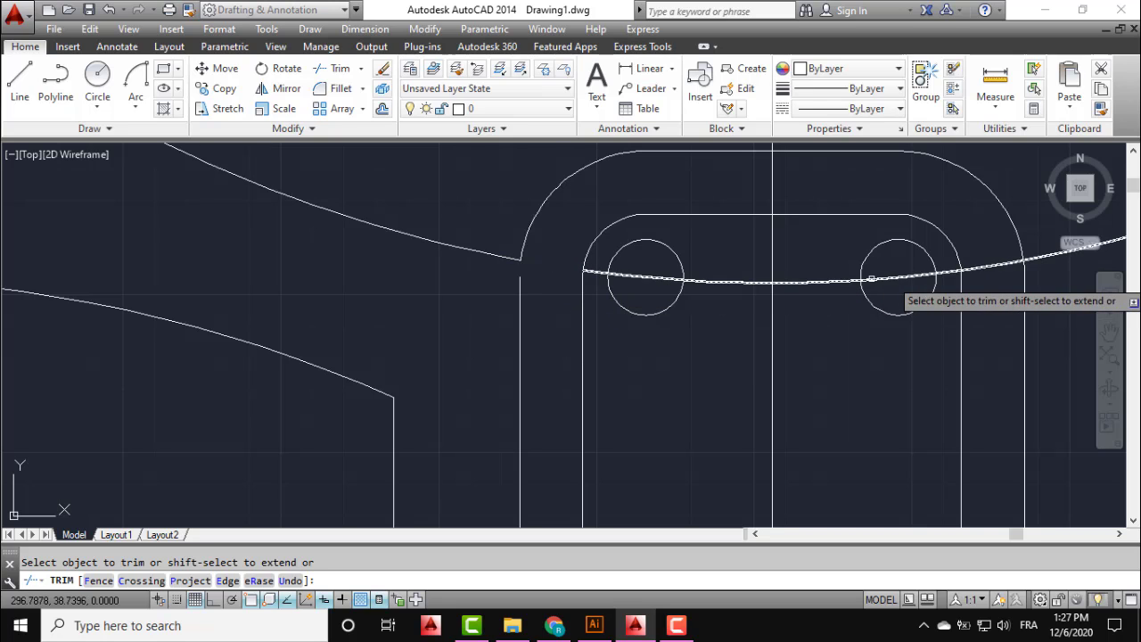
{"action": "left_click", "coordinate": [1014, 266]}
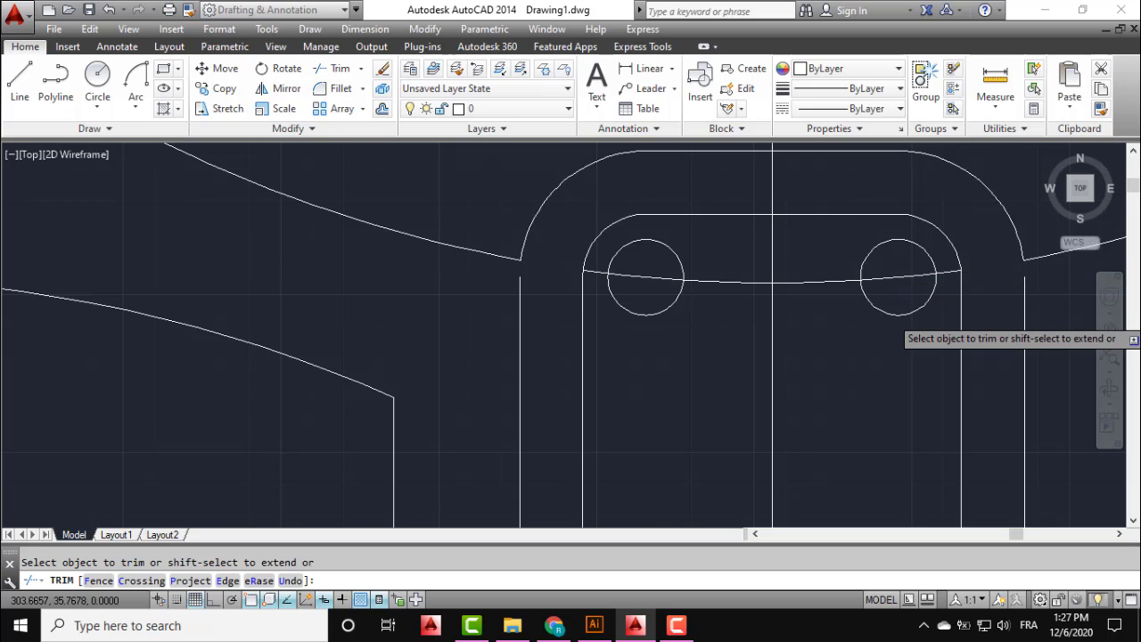
Trim the lower arc between the outer and inner rounded rectangles on both sides, including the short outer corner pieces above it.
{"action": "scroll", "coordinate": [958, 320], "scroll_direction": "down", "scroll_amount": 1}
{"action": "middle_click_drag", "start_coordinate": [920, 367], "coordinate": [692, 244]}
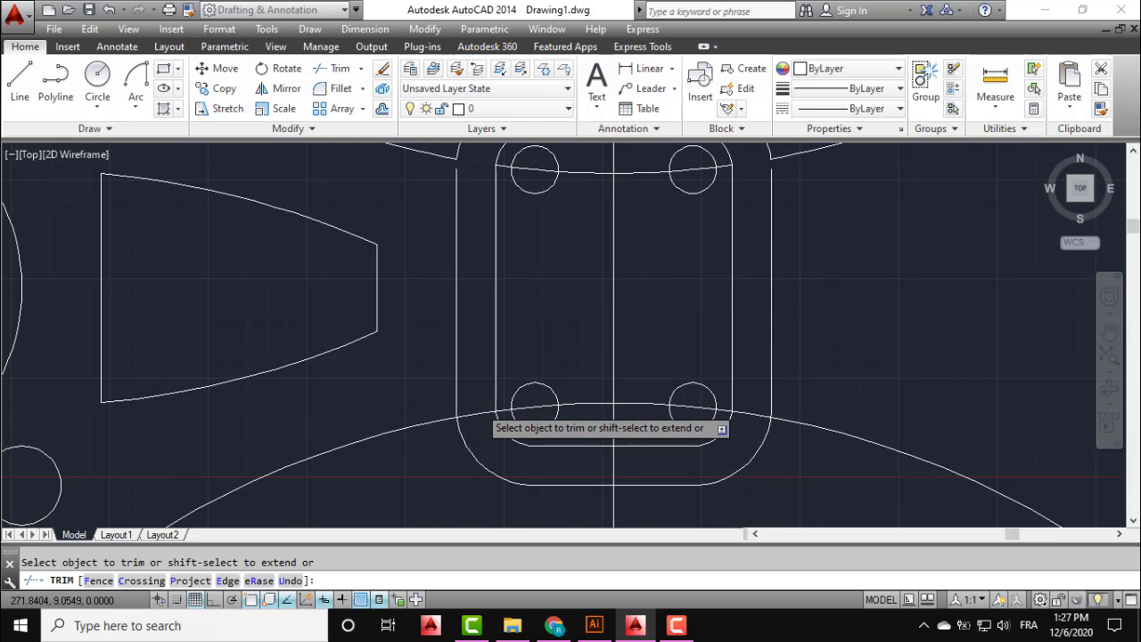
{"action": "scroll", "coordinate": [463, 407], "scroll_direction": "up", "scroll_amount": 5}
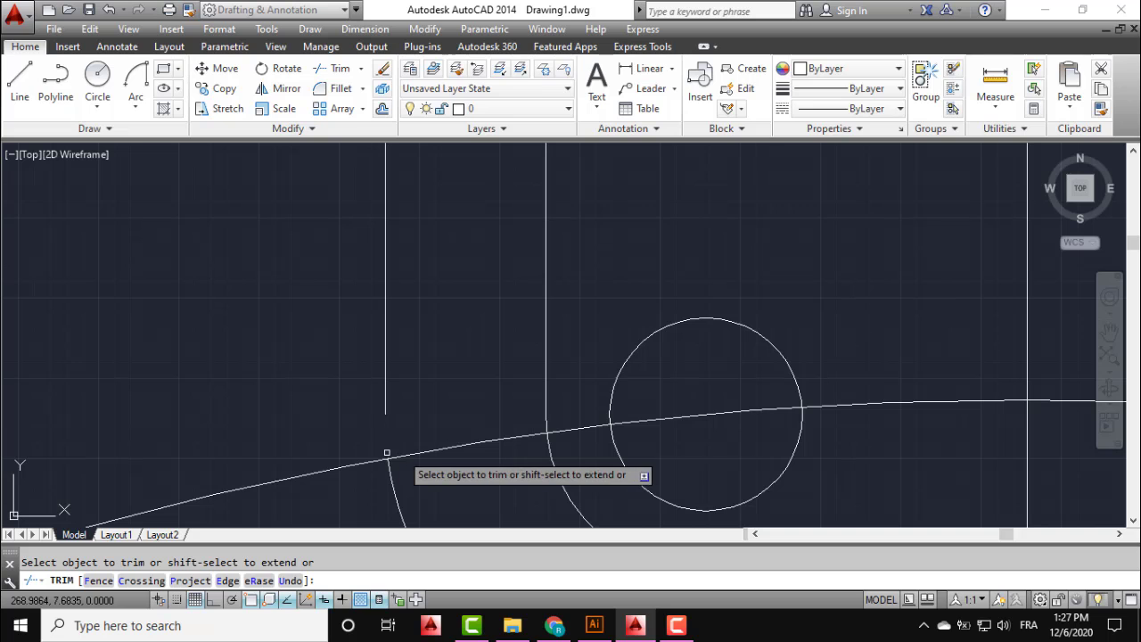
{"action": "left_click", "coordinate": [420, 448]}
{"action": "scroll", "coordinate": [497, 447], "scroll_direction": "down", "scroll_amount": 2}
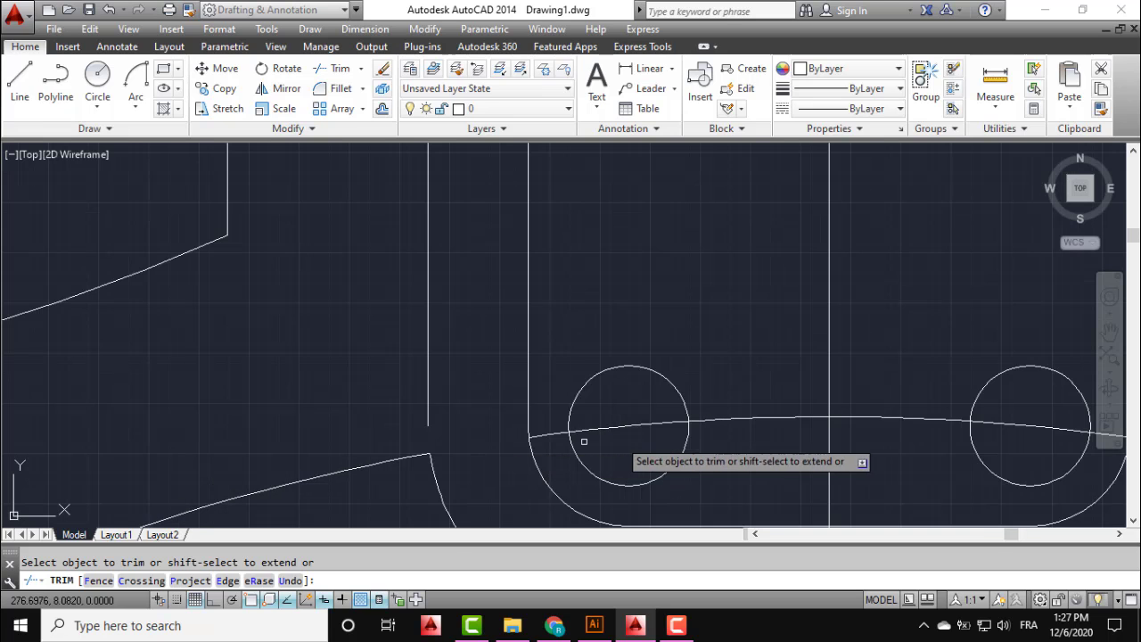
{"action": "middle_click_drag", "start_coordinate": [583, 441], "coordinate": [298, 383]}
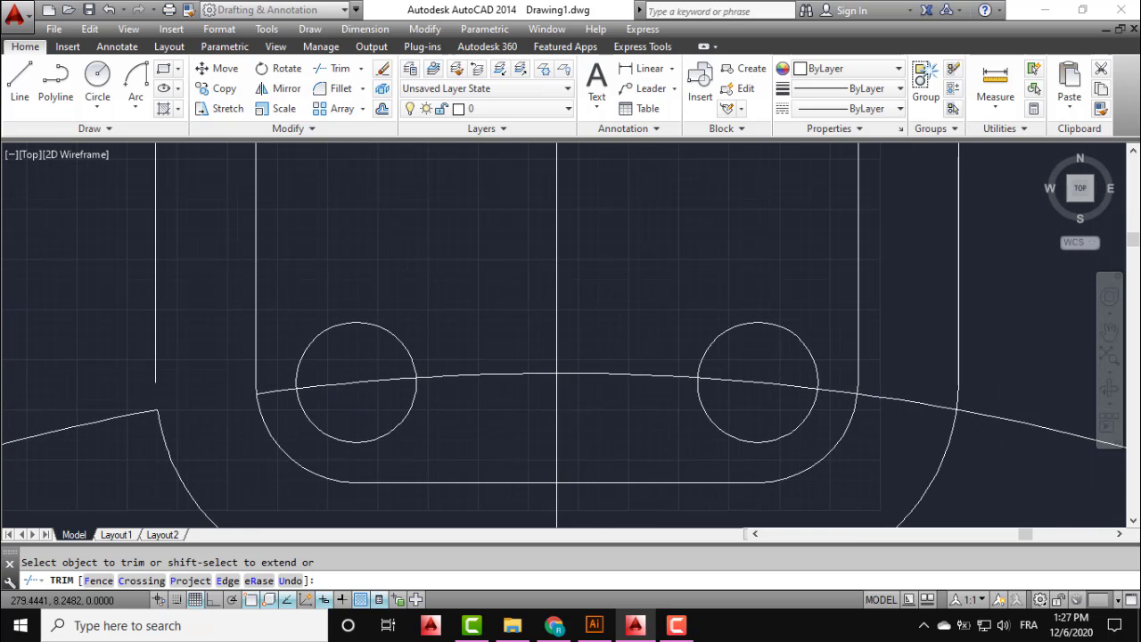
{"action": "left_click", "coordinate": [860, 390]}
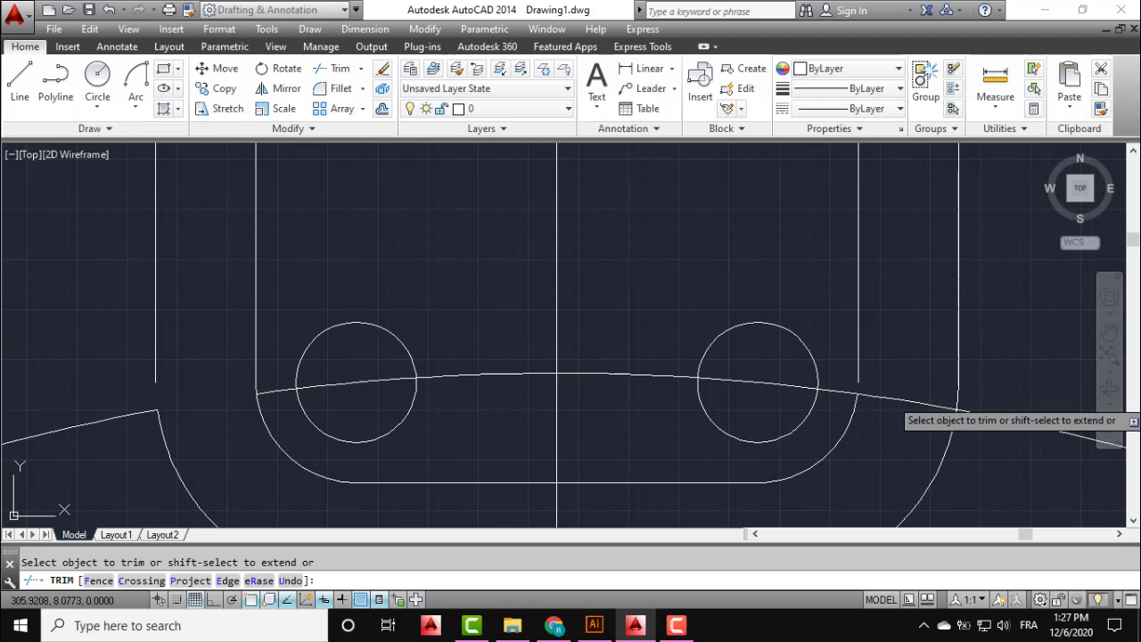
{"action": "scroll", "coordinate": [898, 398], "scroll_direction": "down", "scroll_amount": 5}
{"action": "key", "text": "Escape"}
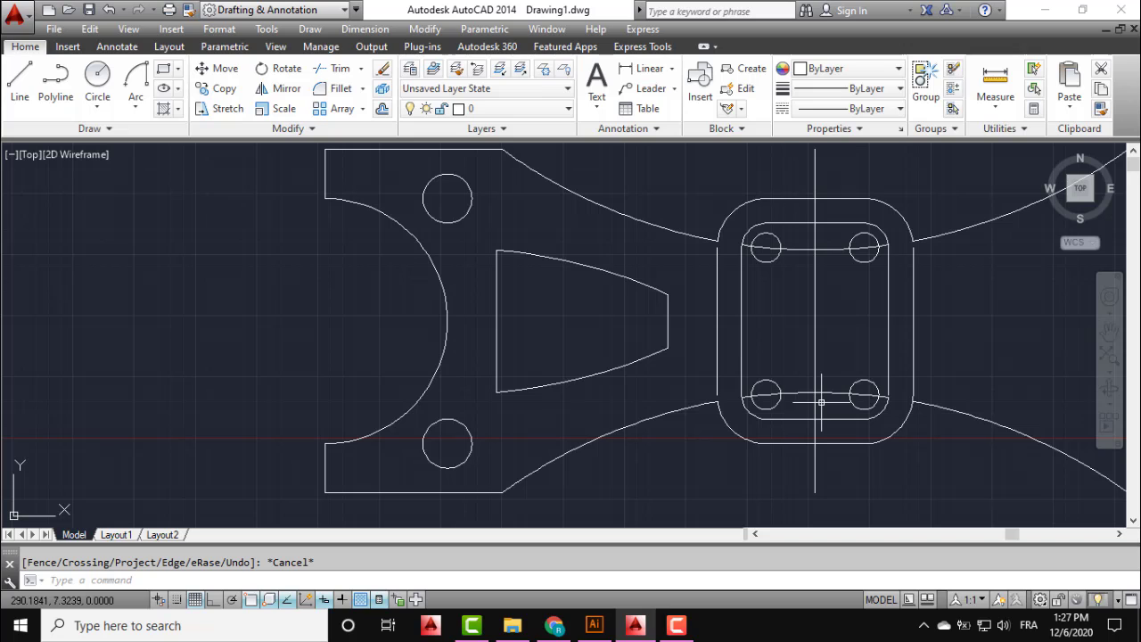
Erase the two remaining arc segments crossing the holes inside the inner rounded rectangle.
{"action": "left_click", "coordinate": [791, 393]}
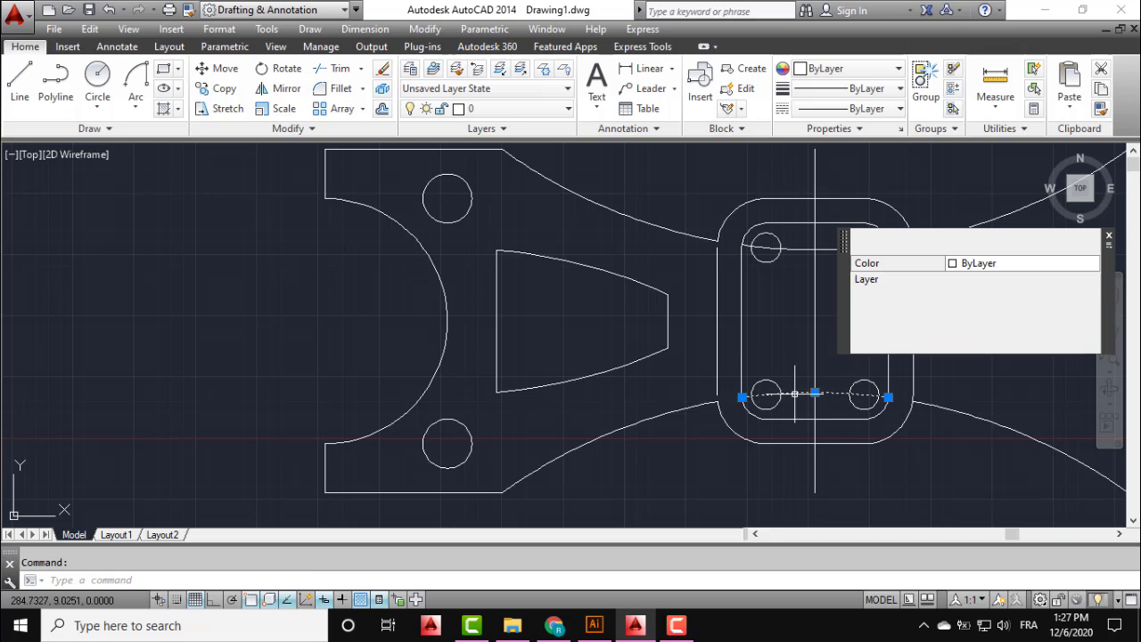
{"action": "left_click", "coordinate": [799, 251]}
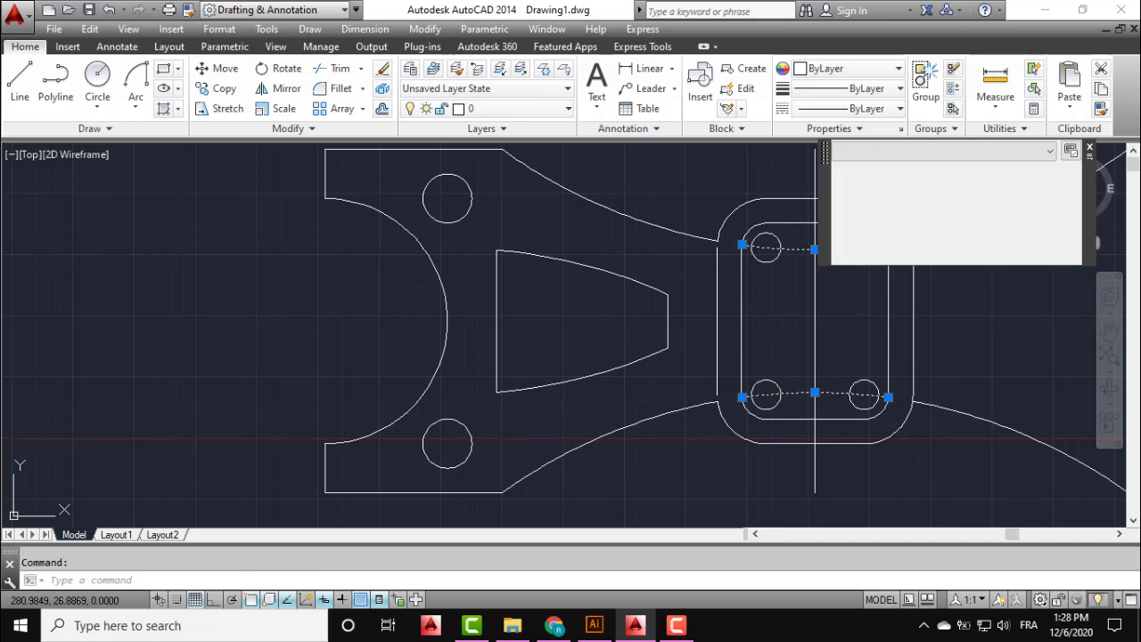
{"action": "key", "text": "Delete"}
Erase the two vertical side lines of the outer rounded rectangle.
{"action": "scroll", "coordinate": [771, 308], "scroll_direction": "down", "scroll_amount": 2}
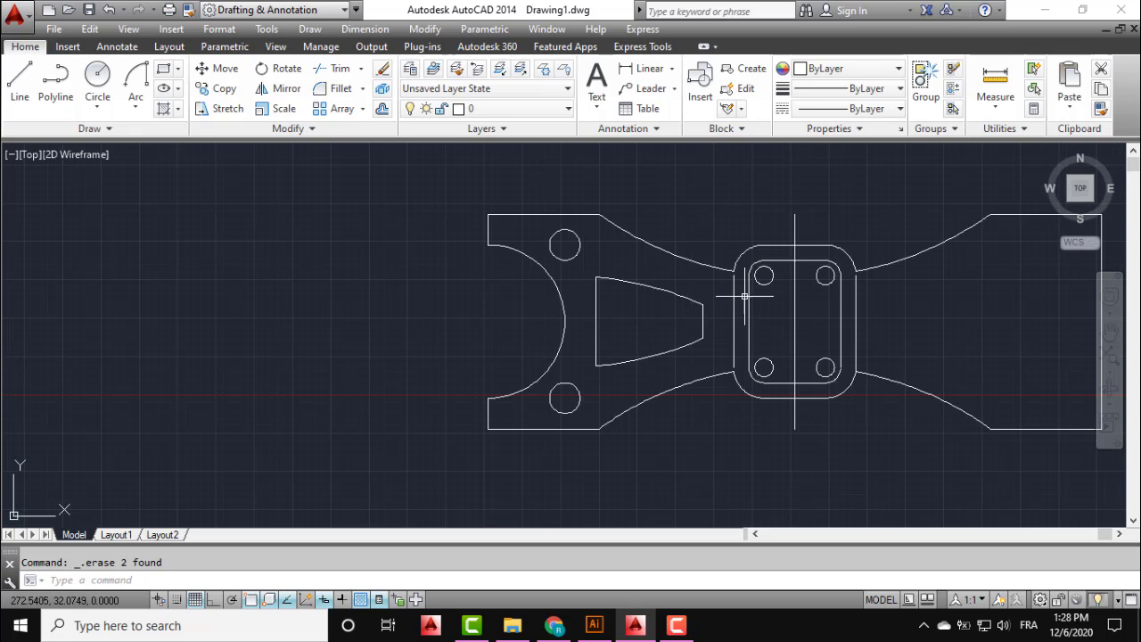
{"action": "left_click", "coordinate": [740, 295]}
{"action": "left_click", "coordinate": [728, 308]}
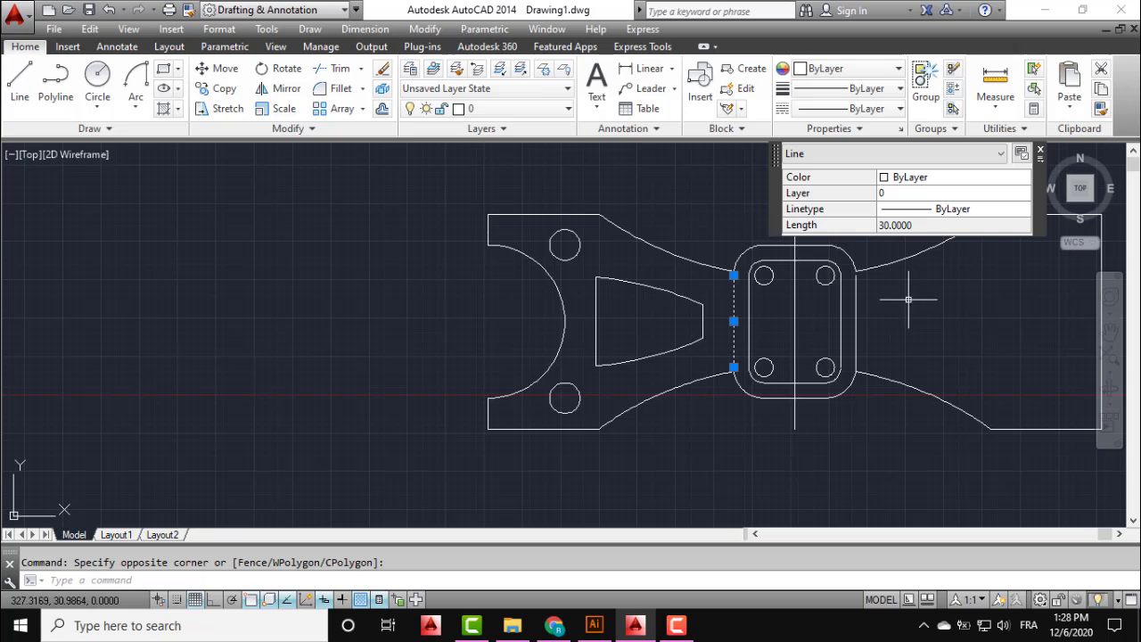
{"action": "left_click", "coordinate": [873, 300]}
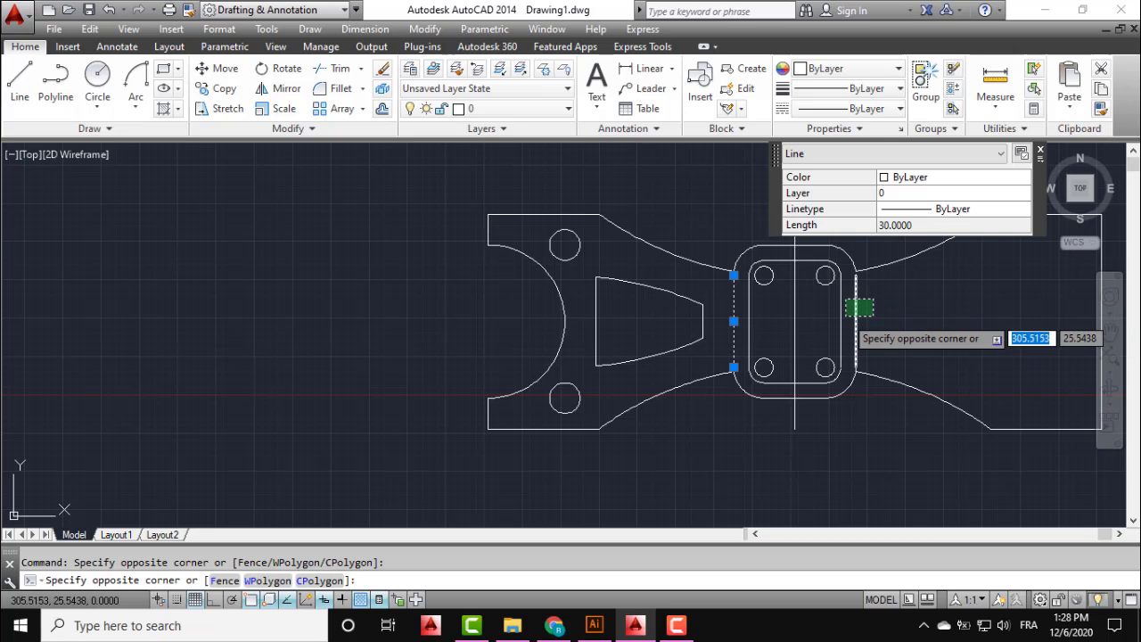
{"action": "left_click", "coordinate": [845, 316]}
{"action": "key", "text": "Delete"}
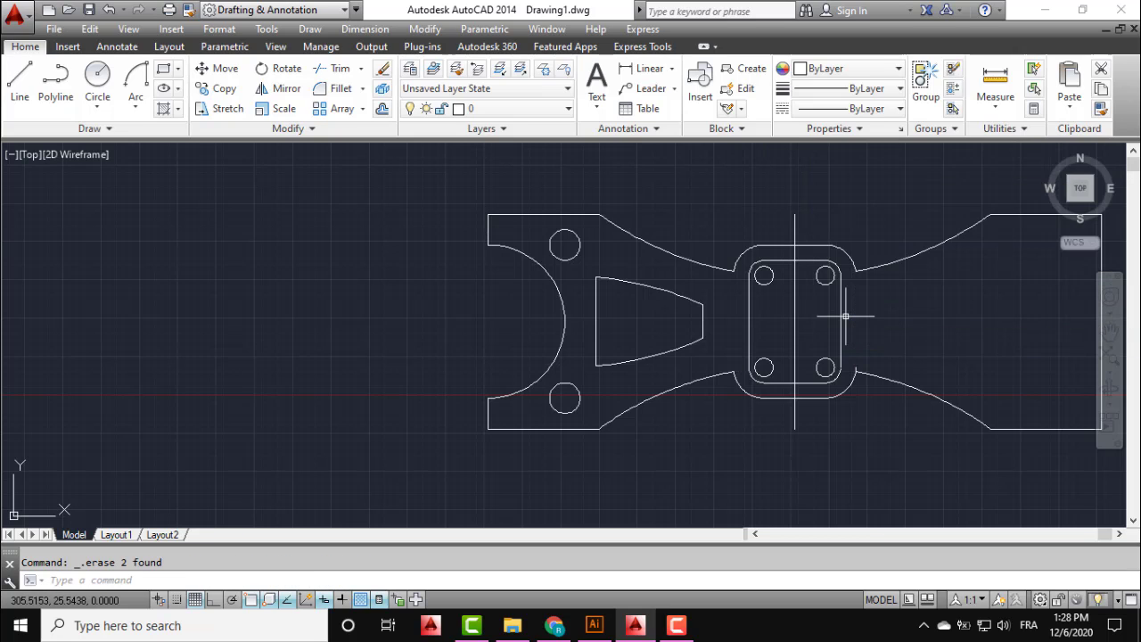
Mirror the tapered slot about the plate's vertical centre line, keeping the original.
{"action": "scroll", "coordinate": [845, 316], "scroll_direction": "down", "scroll_amount": 2}
{"action": "middle_click_drag", "start_coordinate": [845, 316], "coordinate": [640, 321]}
{"action": "scroll", "coordinate": [634, 320], "scroll_direction": "up", "scroll_amount": 2}
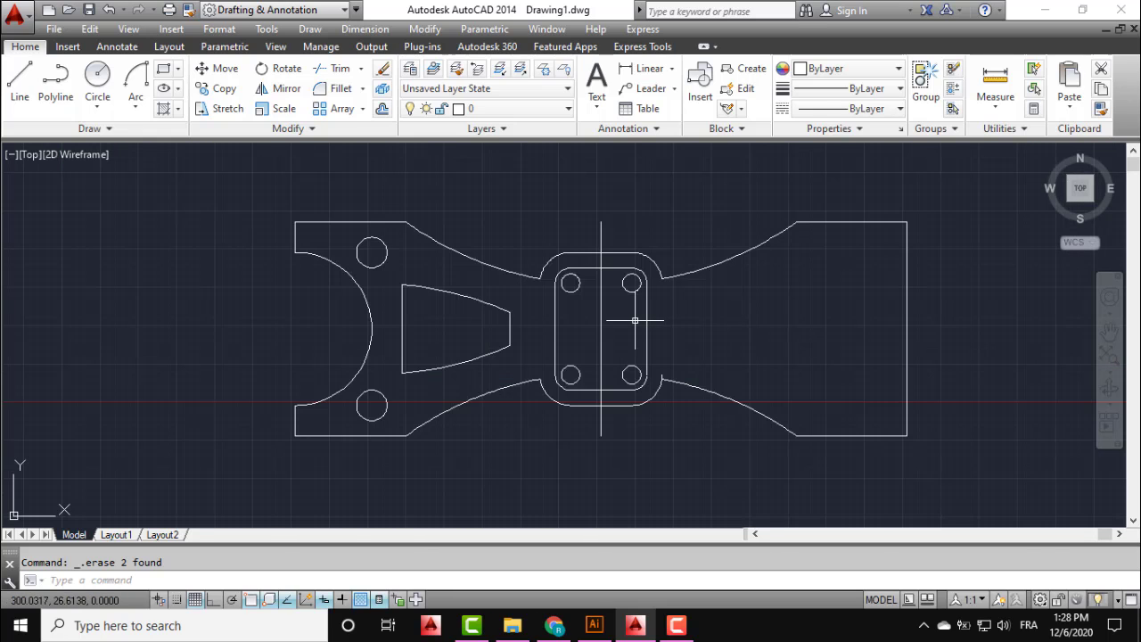
{"action": "scroll", "coordinate": [635, 320], "scroll_direction": "up", "scroll_amount": 2}
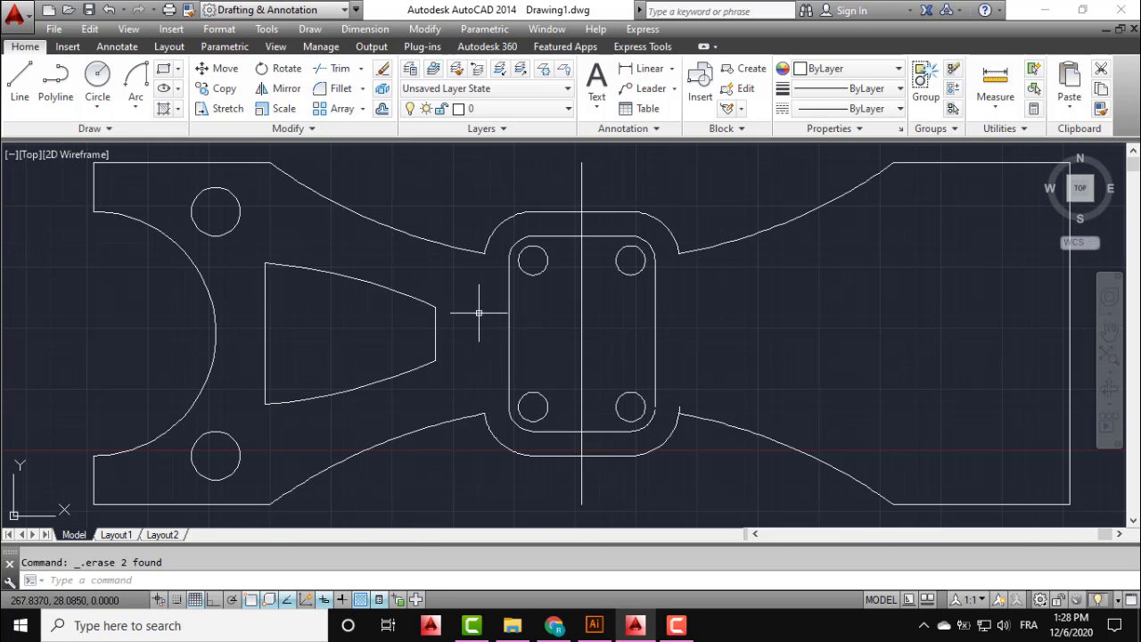
{"action": "left_click", "coordinate": [451, 258]}
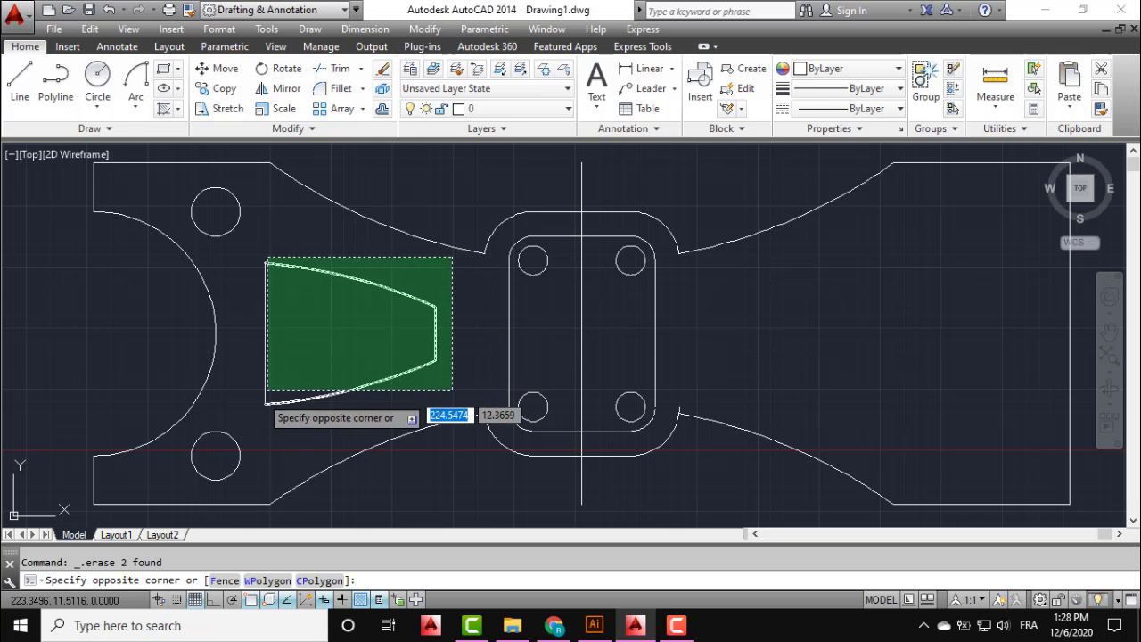
{"action": "left_click", "coordinate": [256, 401]}
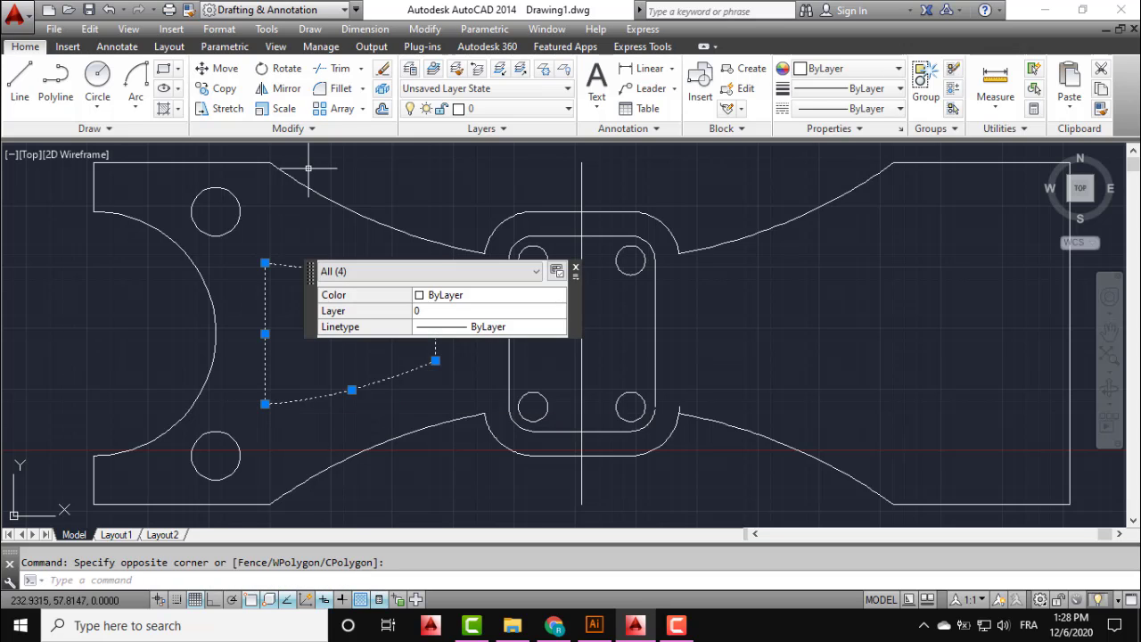
{"action": "left_click", "coordinate": [283, 89]}
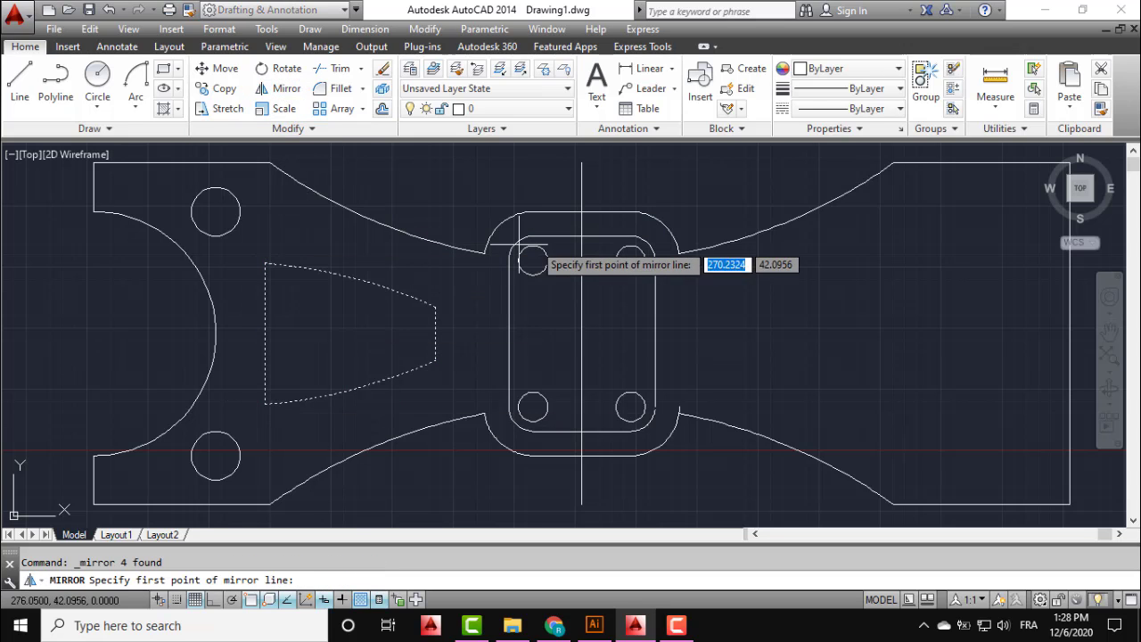
{"action": "left_click", "coordinate": [582, 236]}
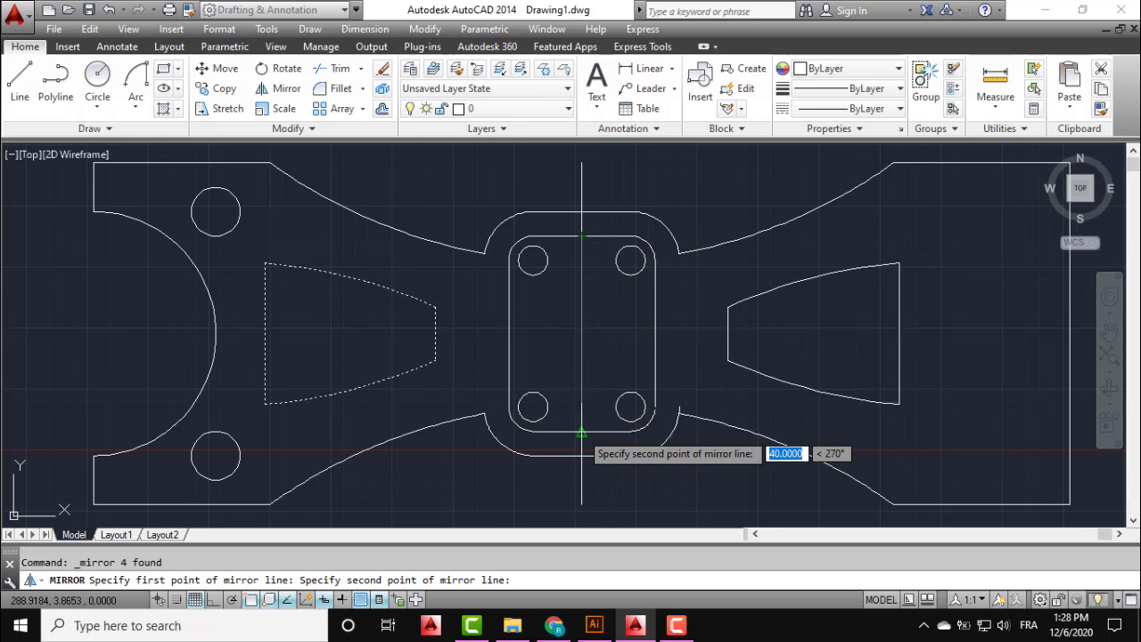
{"action": "left_click", "coordinate": [582, 455]}
{"action": "key", "text": "Return"}
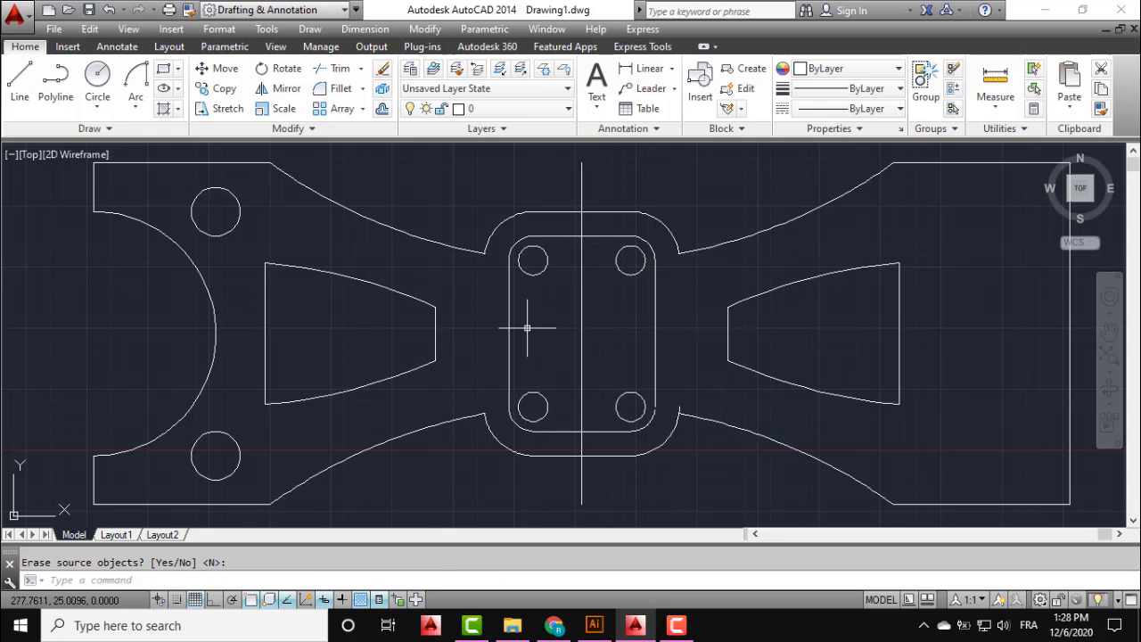
Mirror the semicircular notch arc about the plate's vertical centre line, keeping the original.
{"action": "left_click", "coordinate": [229, 281]}
{"action": "left_click", "coordinate": [187, 298]}
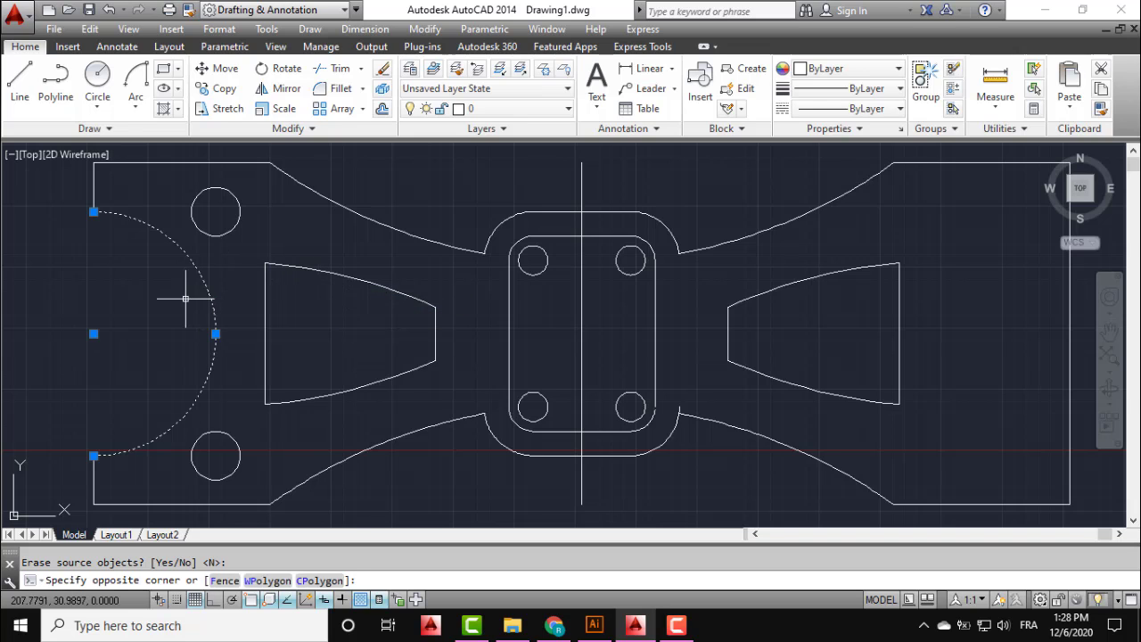
{"action": "left_click", "coordinate": [286, 88]}
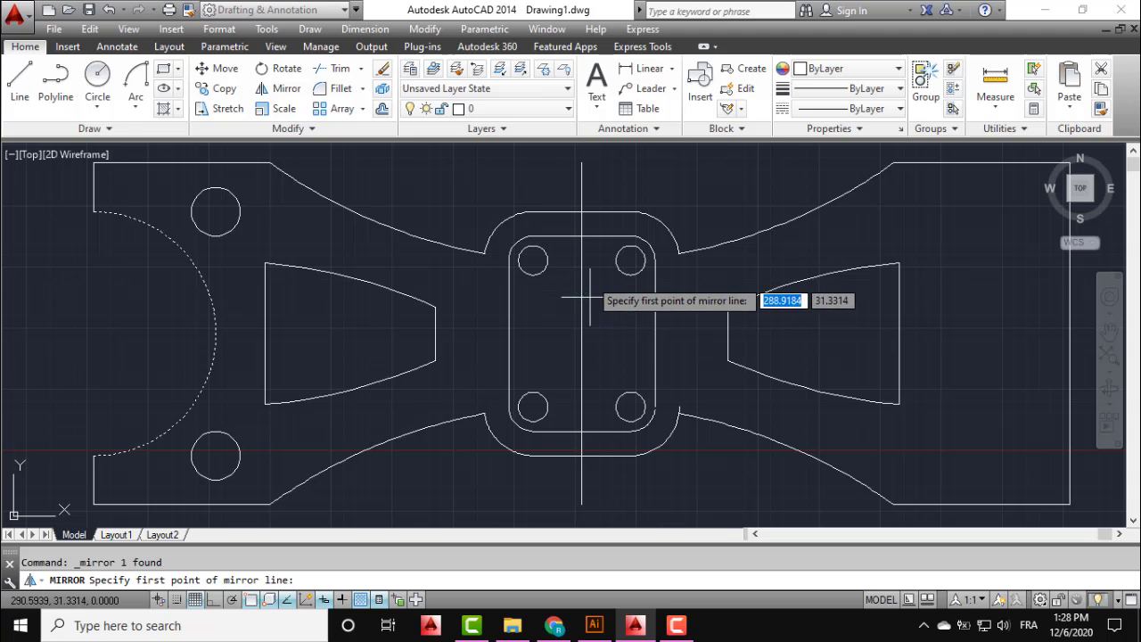
{"action": "left_click", "coordinate": [582, 238]}
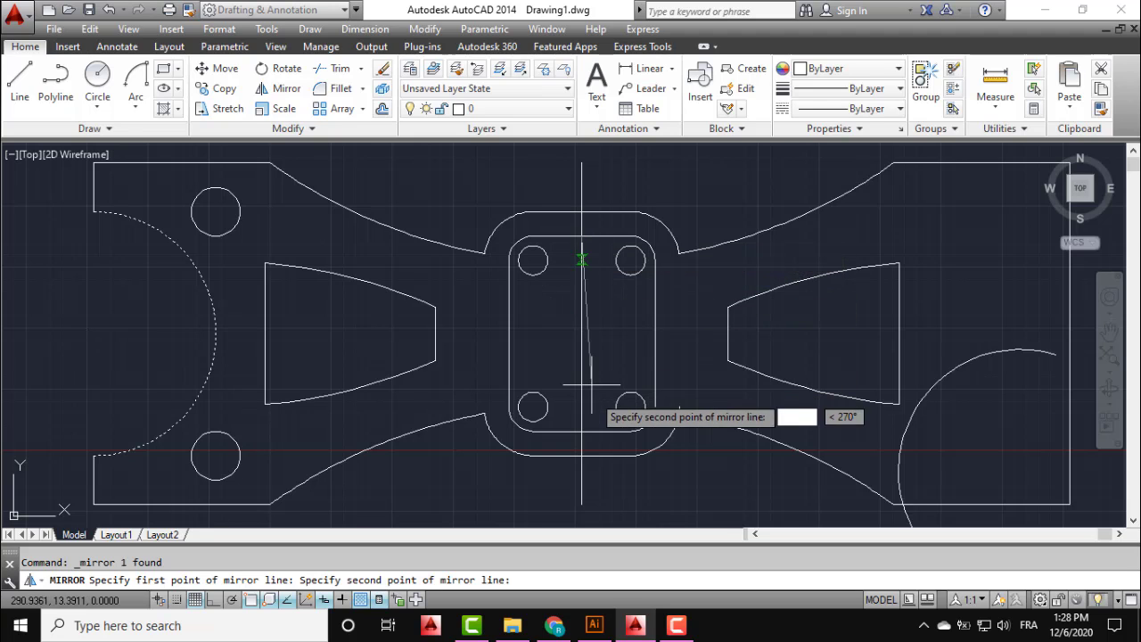
{"action": "left_click", "coordinate": [581, 431]}
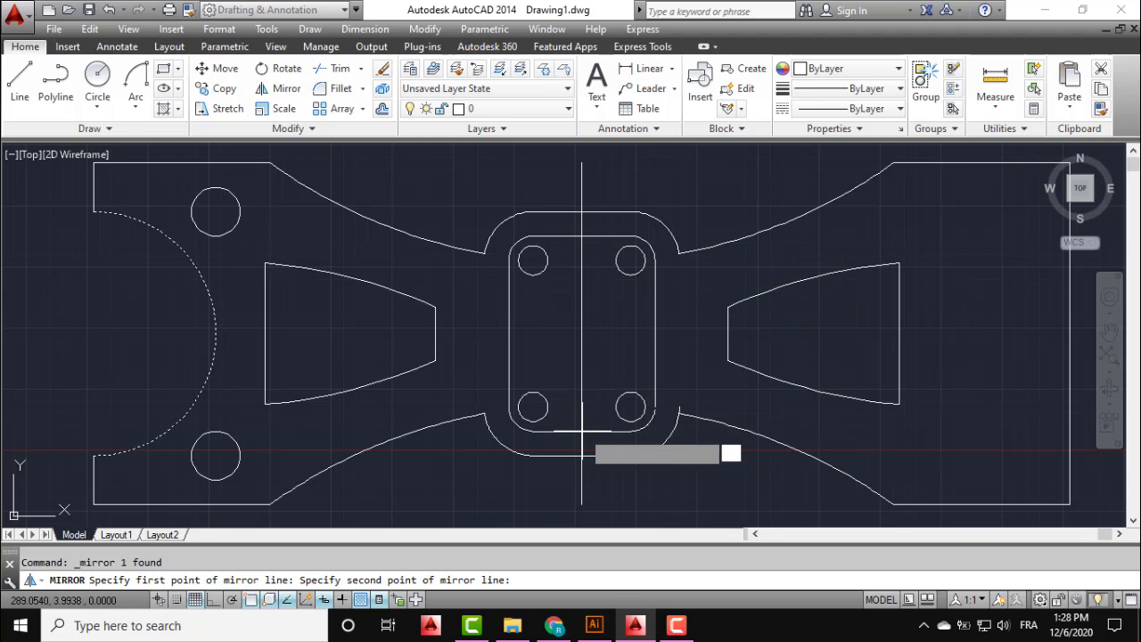
{"action": "key", "text": "Return"}
Trim the plate's right vertical edge between the ends of the mirrored notch arc.
{"action": "scroll", "coordinate": [591, 377], "scroll_direction": "down", "scroll_amount": 3}
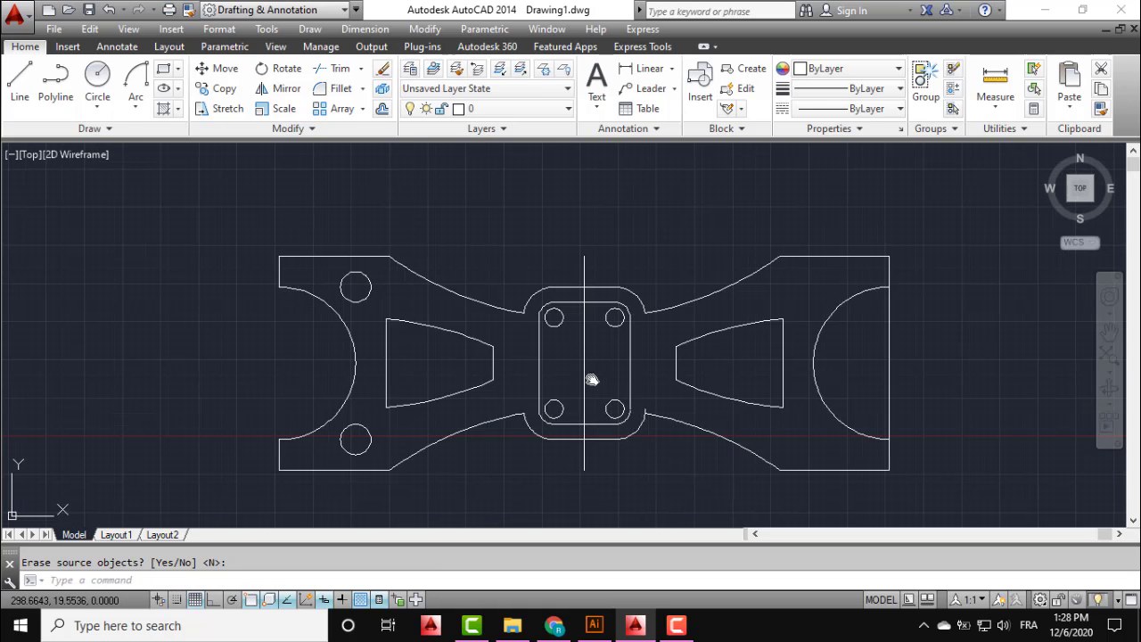
{"action": "left_click", "coordinate": [339, 69]}
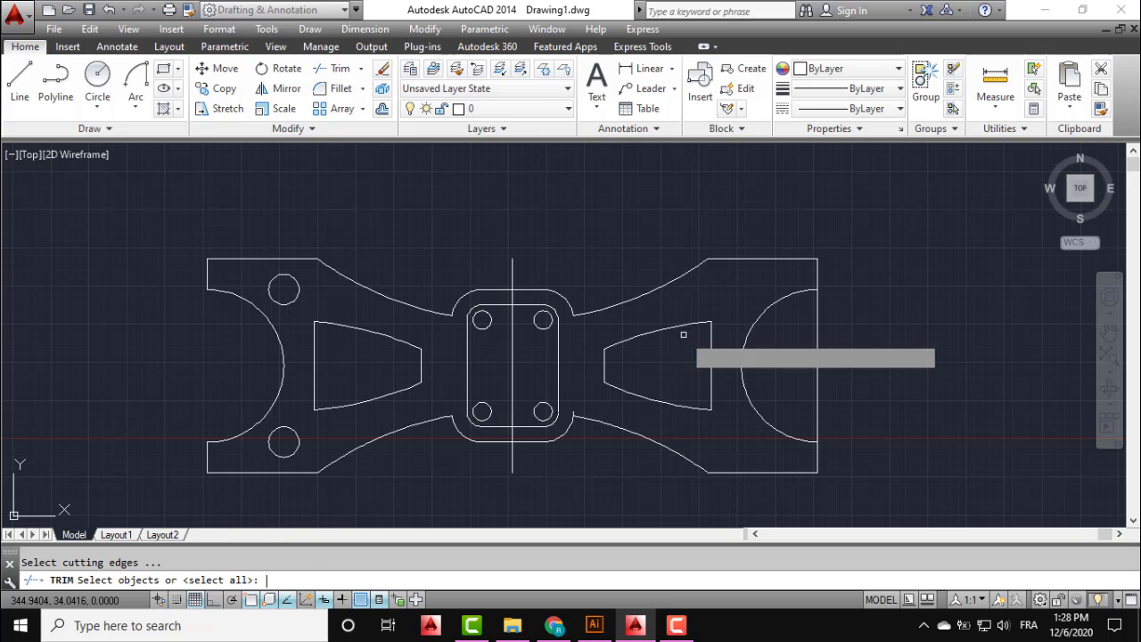
{"action": "key", "text": "Return"}
{"action": "left_click", "coordinate": [819, 344]}
{"action": "left_click", "coordinate": [806, 347]}
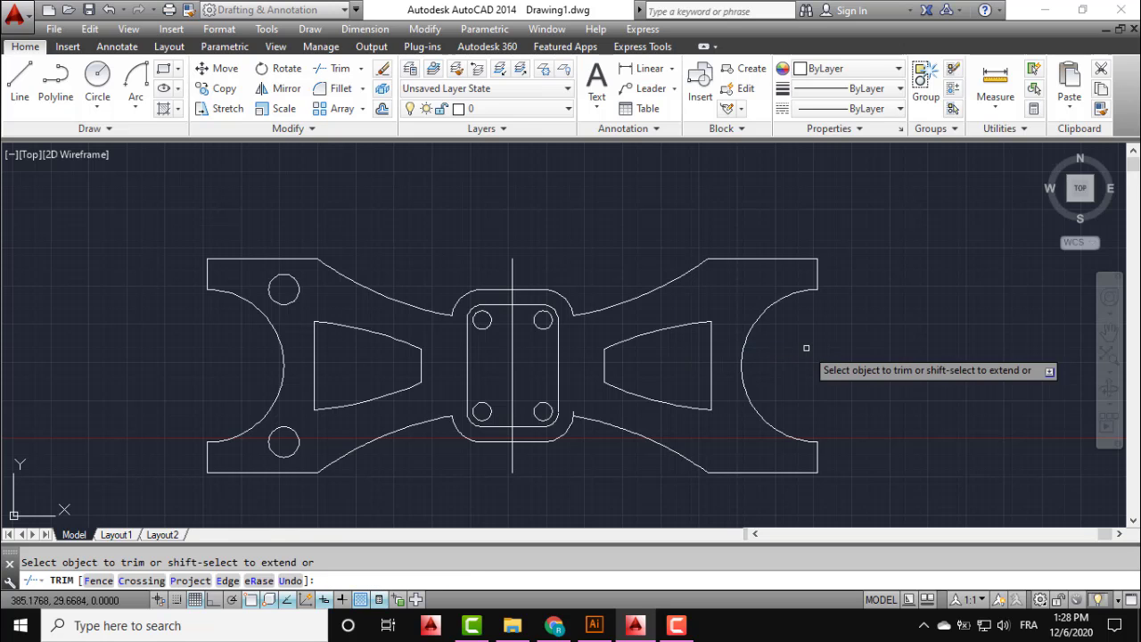
{"action": "key", "text": "Escape"}
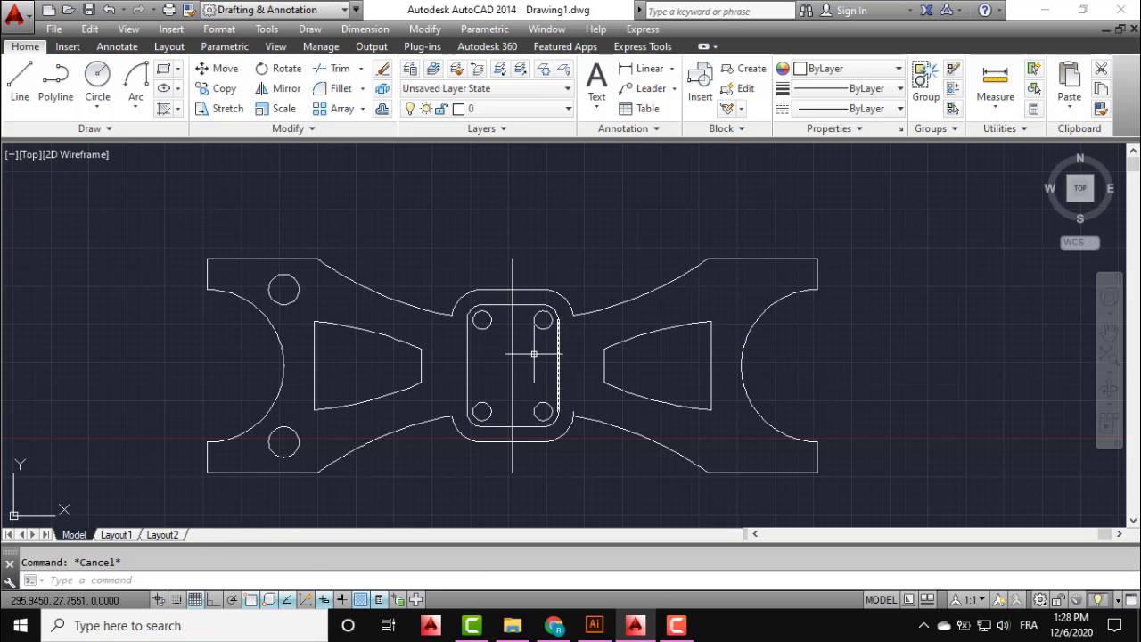
Erase the vertical centre line through the middle of the plate.
{"action": "left_click", "coordinate": [533, 353]}
{"action": "left_click", "coordinate": [507, 365]}
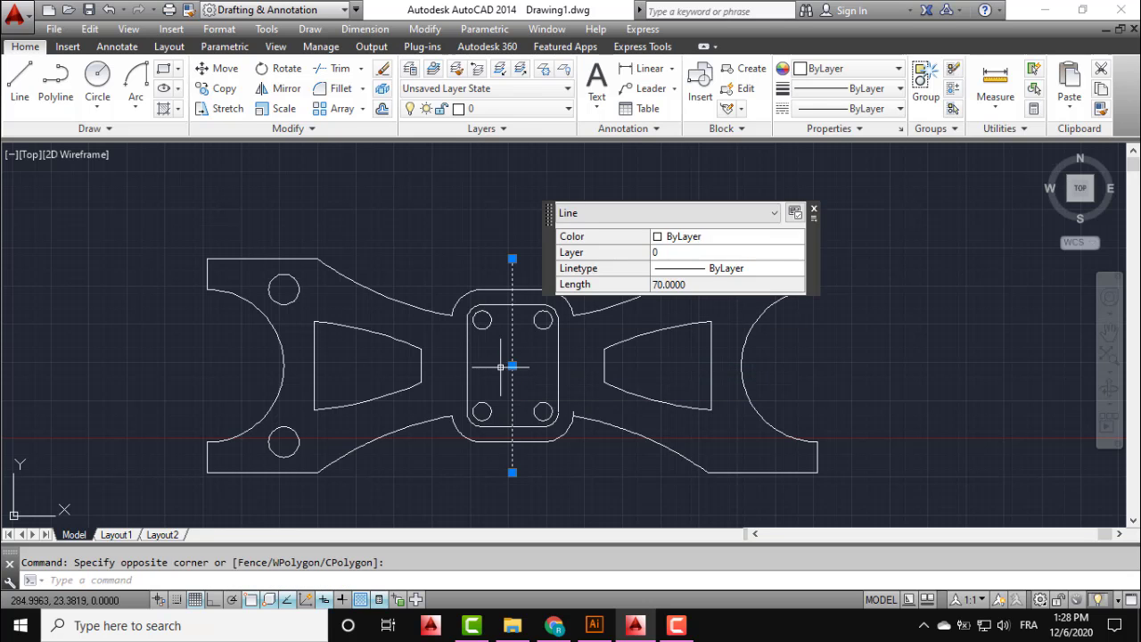
{"action": "key", "text": "Delete"}
Mirror the two 10 mm diameter holes at the plate's left end about its vertical centre axis, keeping the originals.
{"action": "mouse_move", "coordinate": [507, 362]}
{"action": "middle_mouse_down"}
{"action": "mouse_move", "coordinate": [583, 339]}
{"action": "mouse_move", "coordinate": [621, 311]}
{"action": "mouse_move", "coordinate": [602, 315]}
{"action": "middle_mouse_up"}
{"action": "left_click", "coordinate": [364, 251]}
{"action": "left_click", "coordinate": [330, 239]}
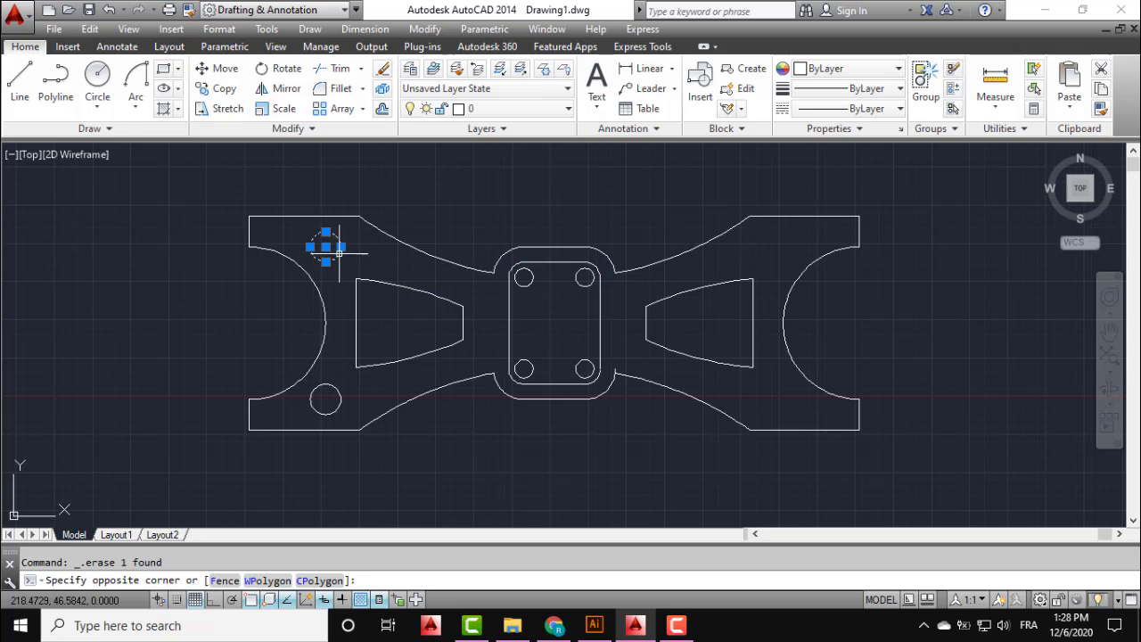
{"action": "left_click", "coordinate": [362, 403]}
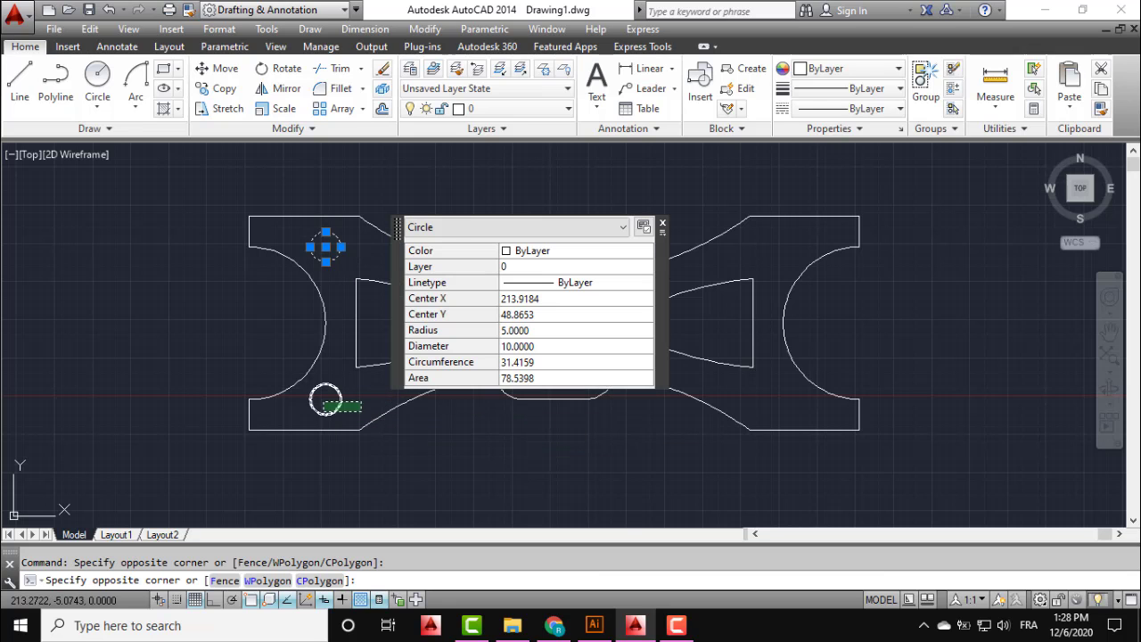
{"action": "left_click", "coordinate": [323, 398]}
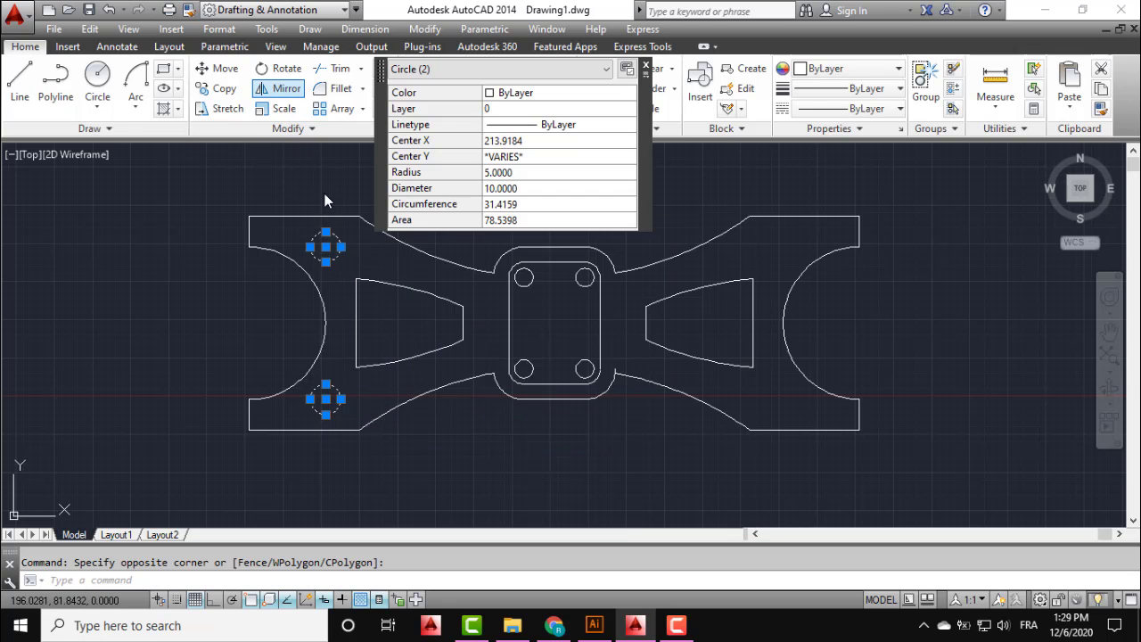
{"action": "left_click", "coordinate": [554, 263]}
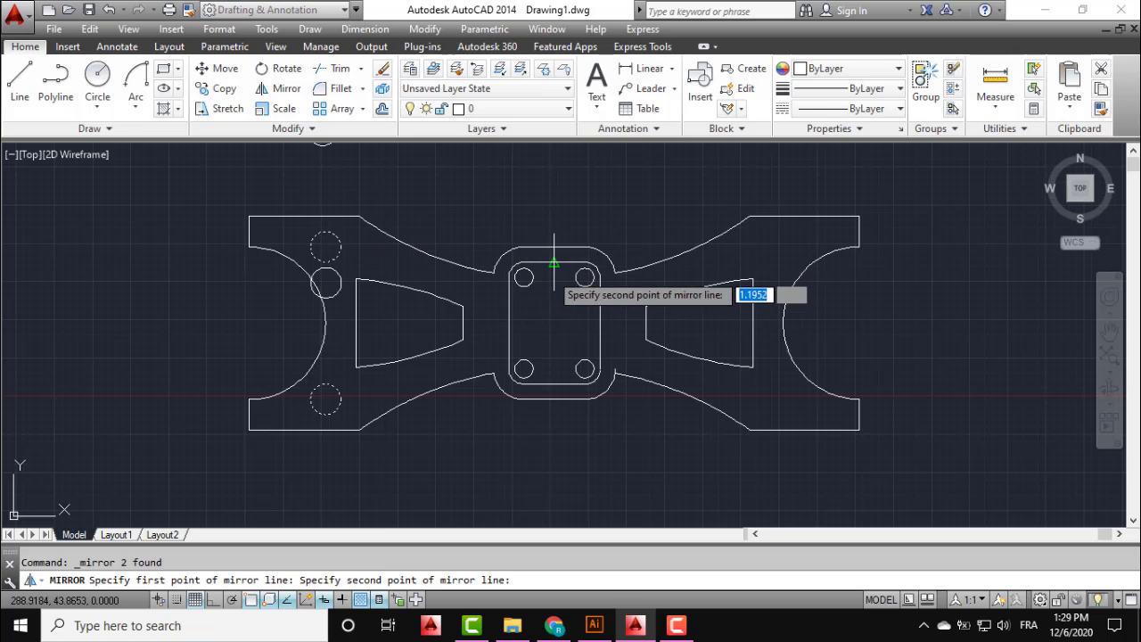
{"action": "left_click", "coordinate": [553, 386]}
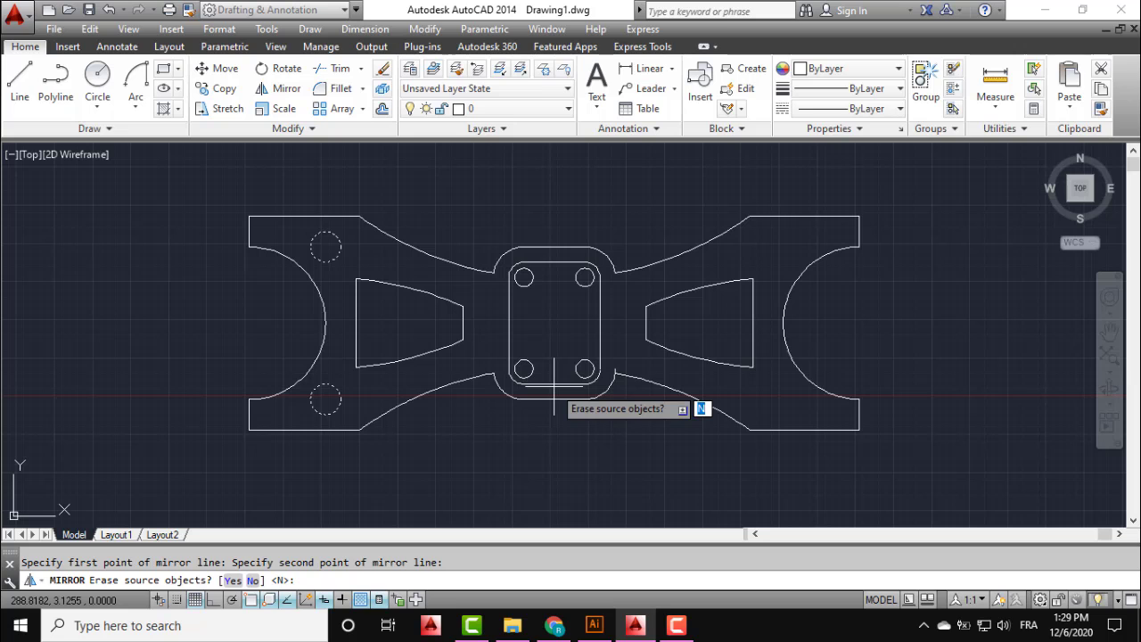
{"action": "key", "text": "Return"}
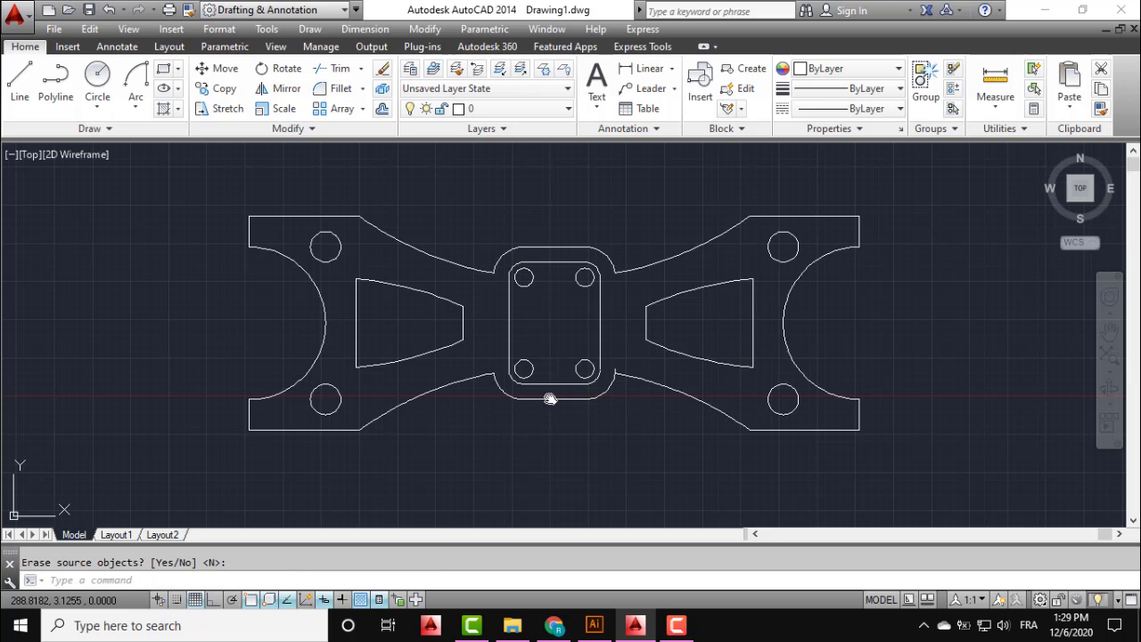
{"action": "middle_click_drag", "start_coordinate": [549, 398], "coordinate": [541, 430]}
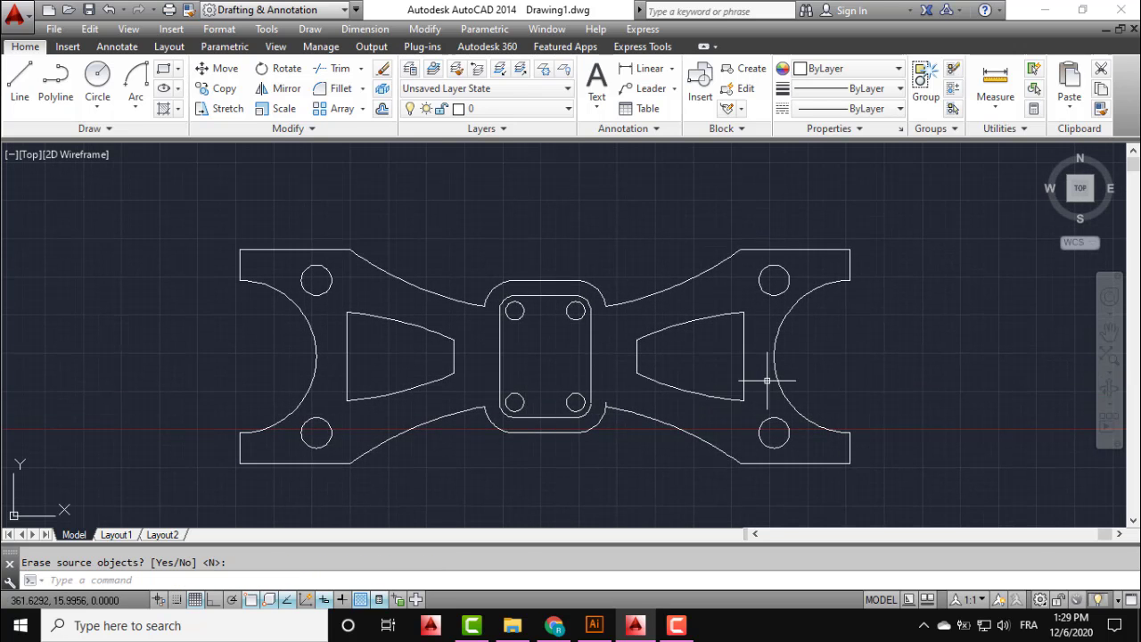
{"action": "middle_click_drag", "start_coordinate": [766, 381], "coordinate": [743, 365]}
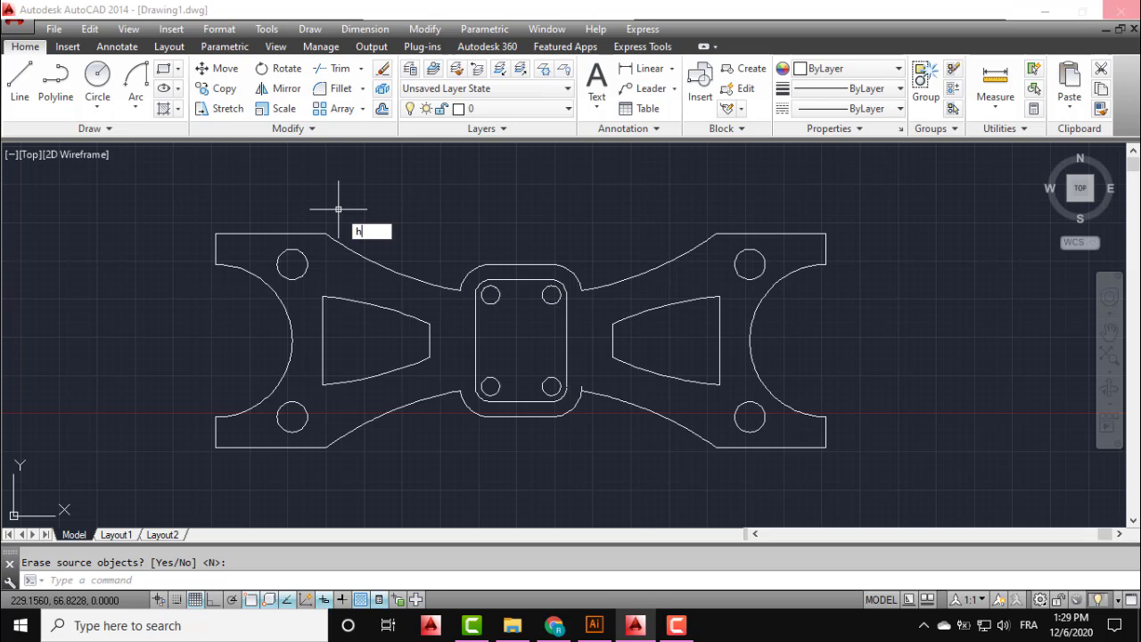
{"action": "key", "text": "BackSpace"}
{"action": "key", "text": "Return"}
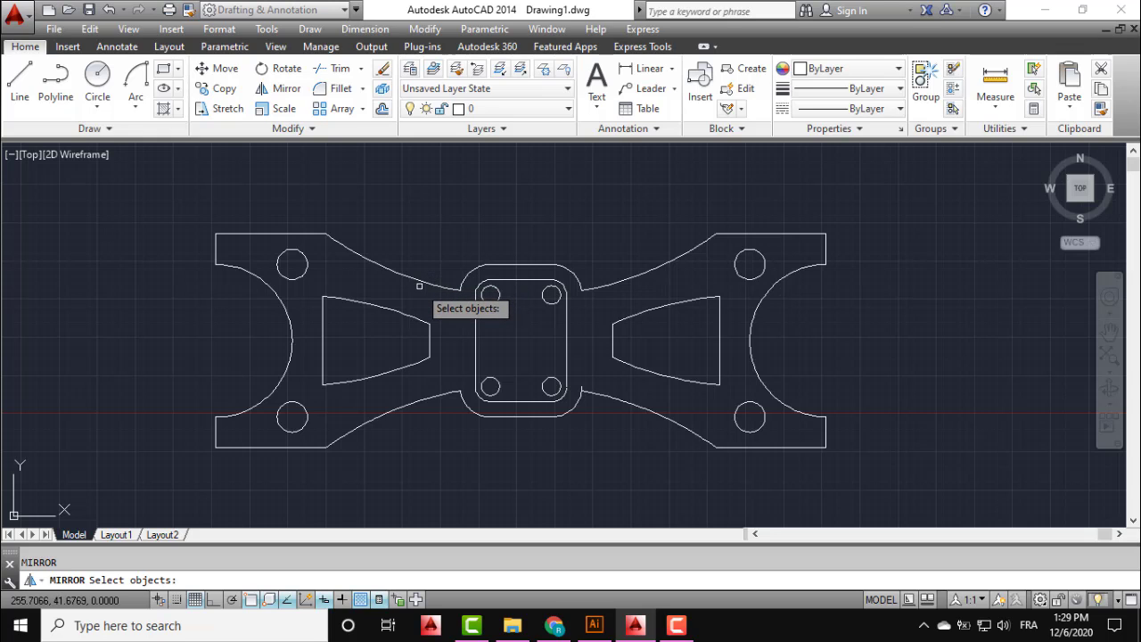
{"action": "key", "text": "Escape"}
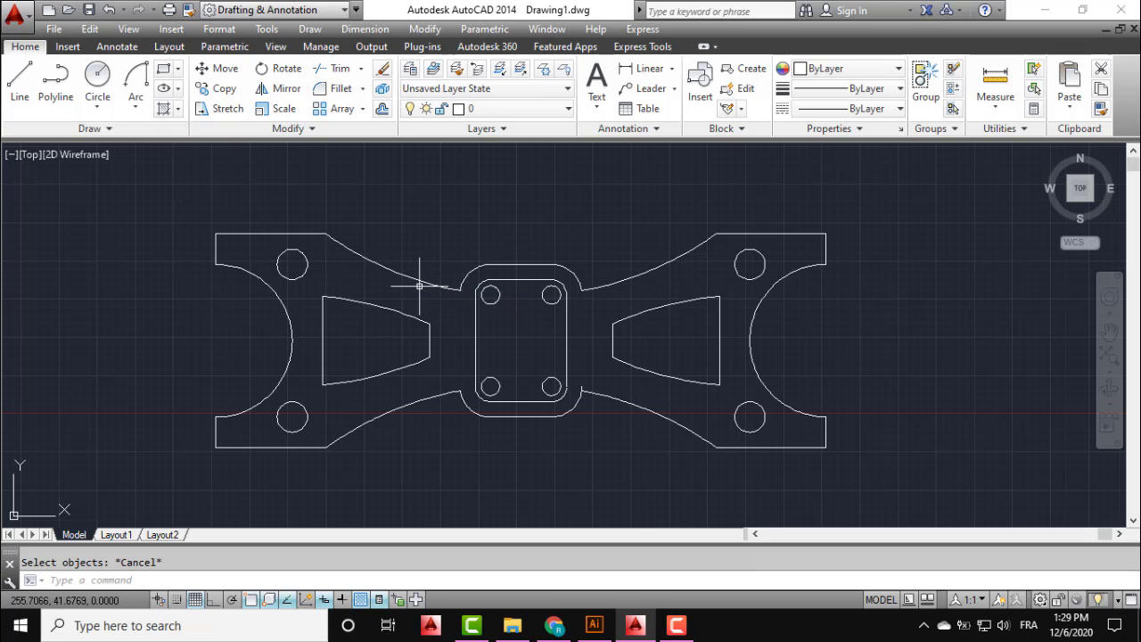
Hatch the plate's body around the holes and tapered slots with the SOLID pattern in Cyan.
{"action": "type", "text": "H"}
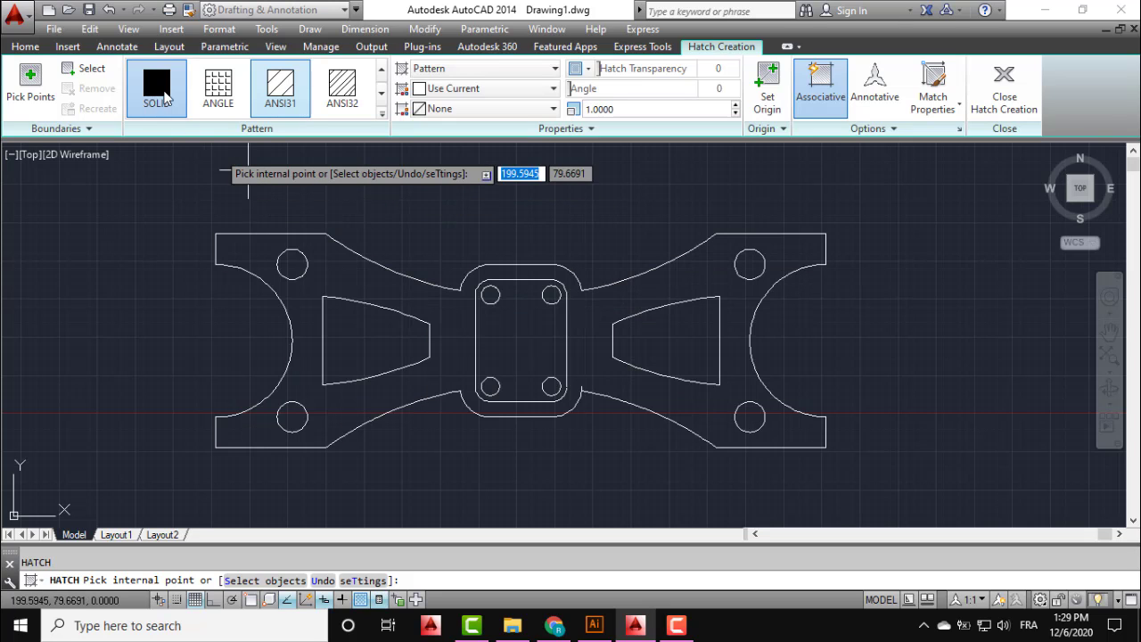
{"action": "left_click", "coordinate": [165, 101]}
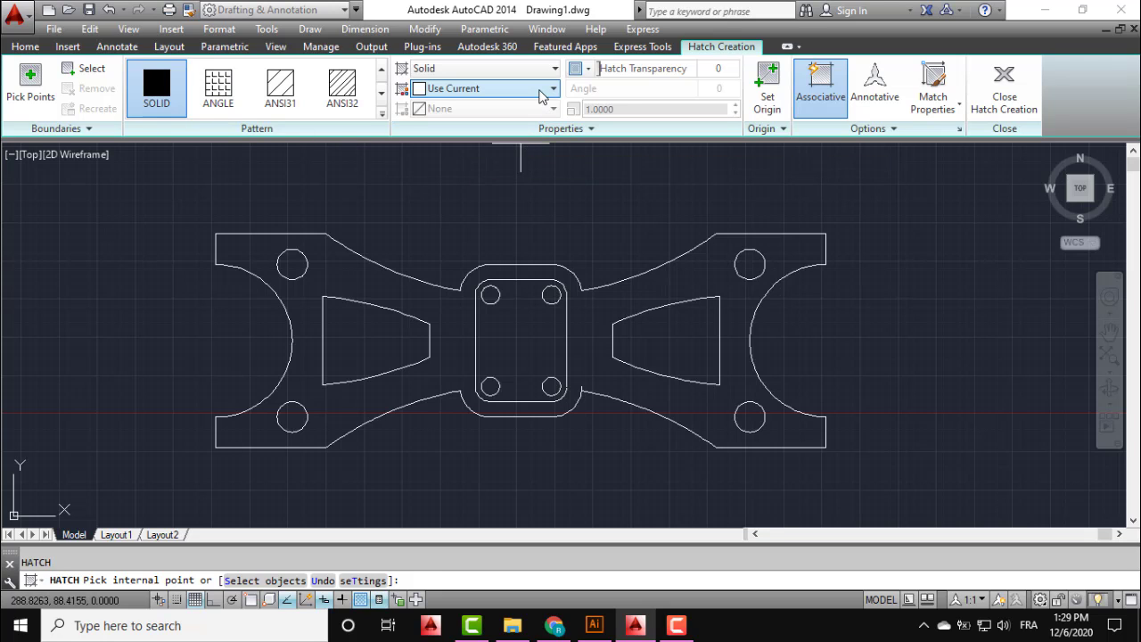
{"action": "left_click", "coordinate": [539, 90]}
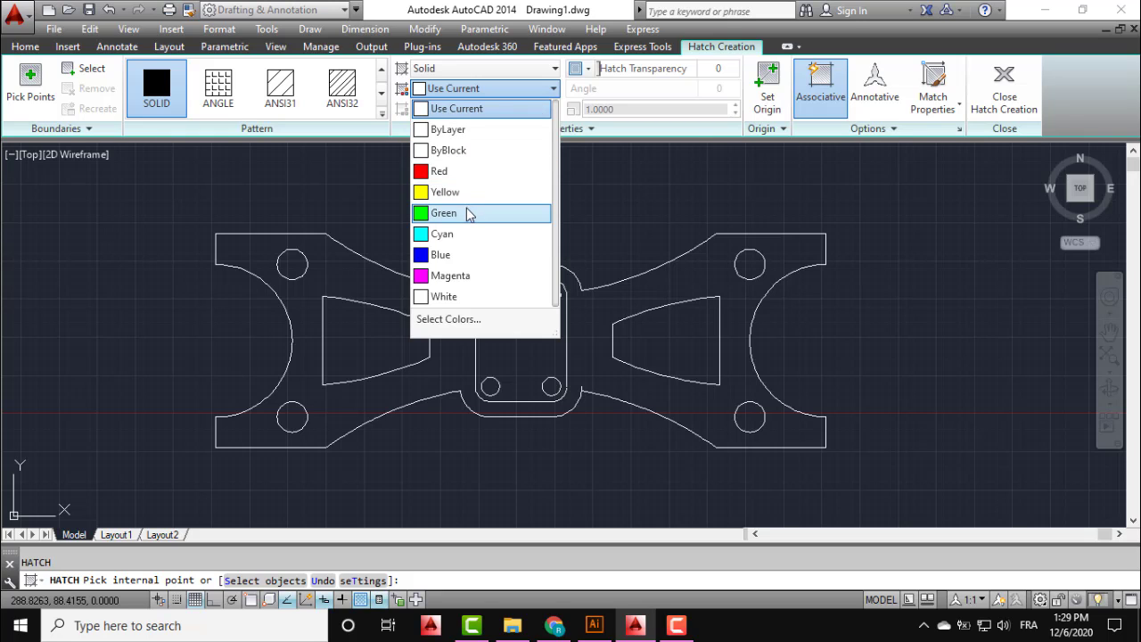
{"action": "left_click", "coordinate": [458, 236]}
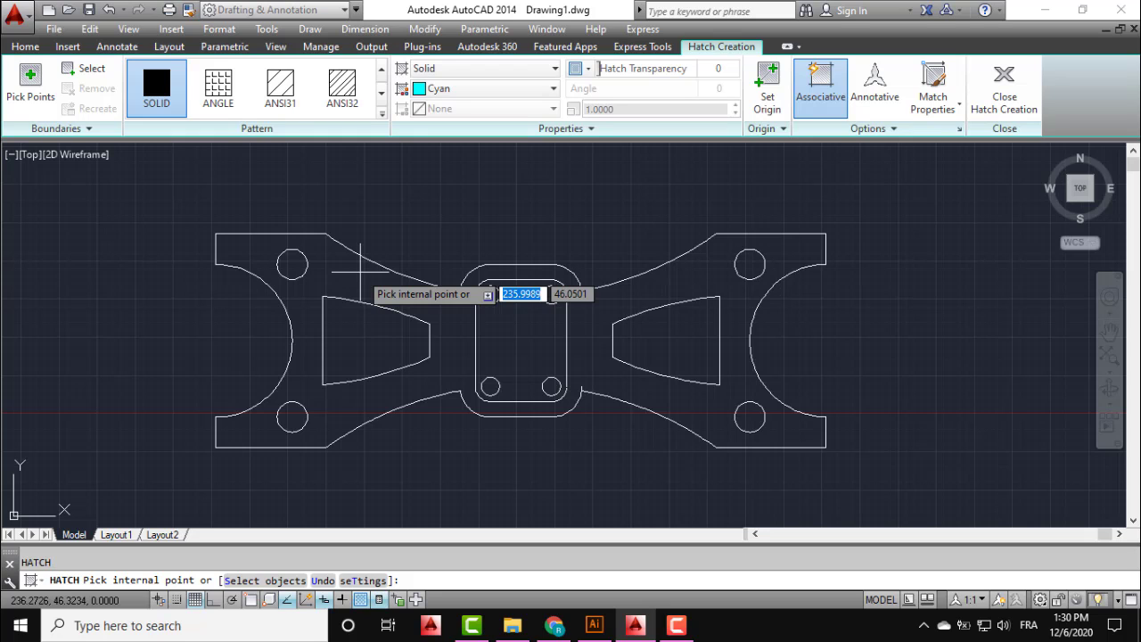
{"action": "left_click", "coordinate": [396, 295]}
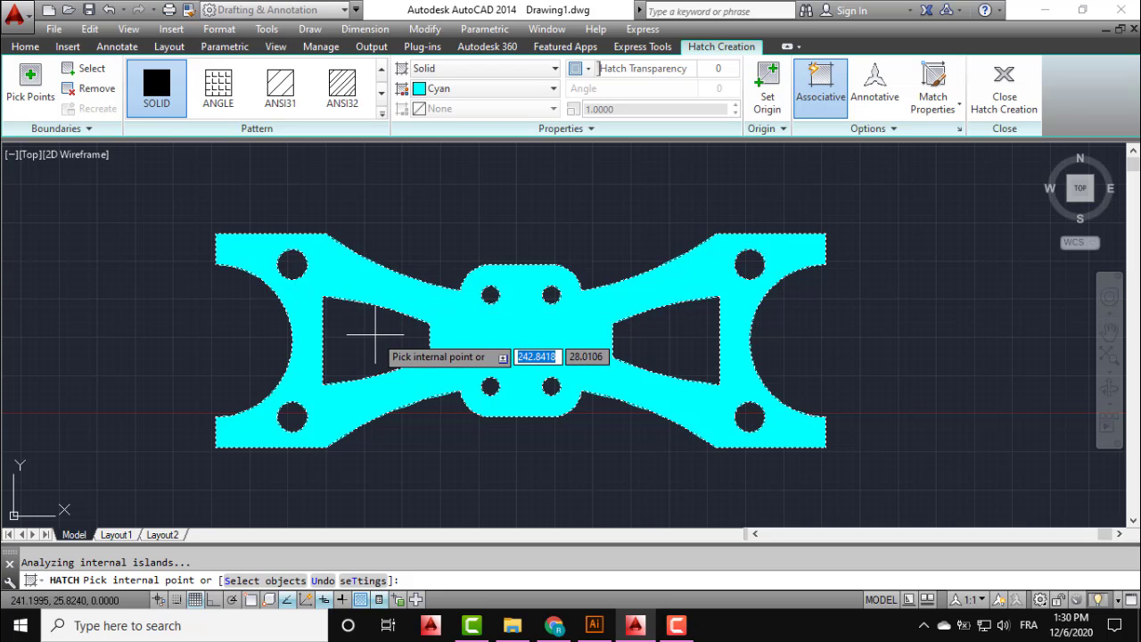
{"action": "left_click", "coordinate": [375, 336]}
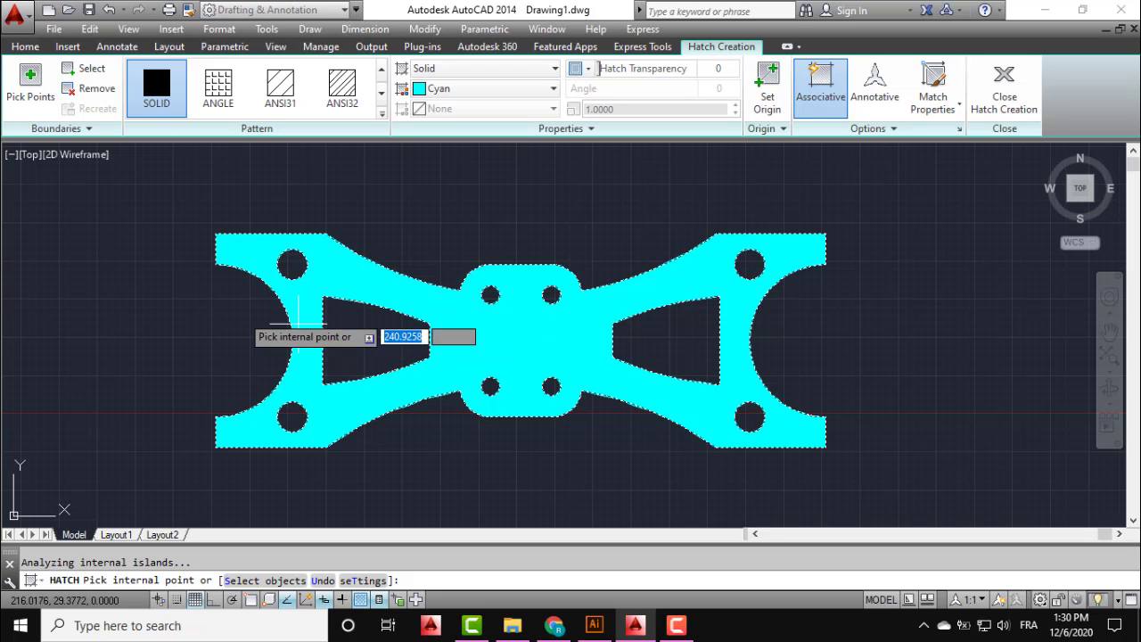
{"action": "key", "text": "Escape"}
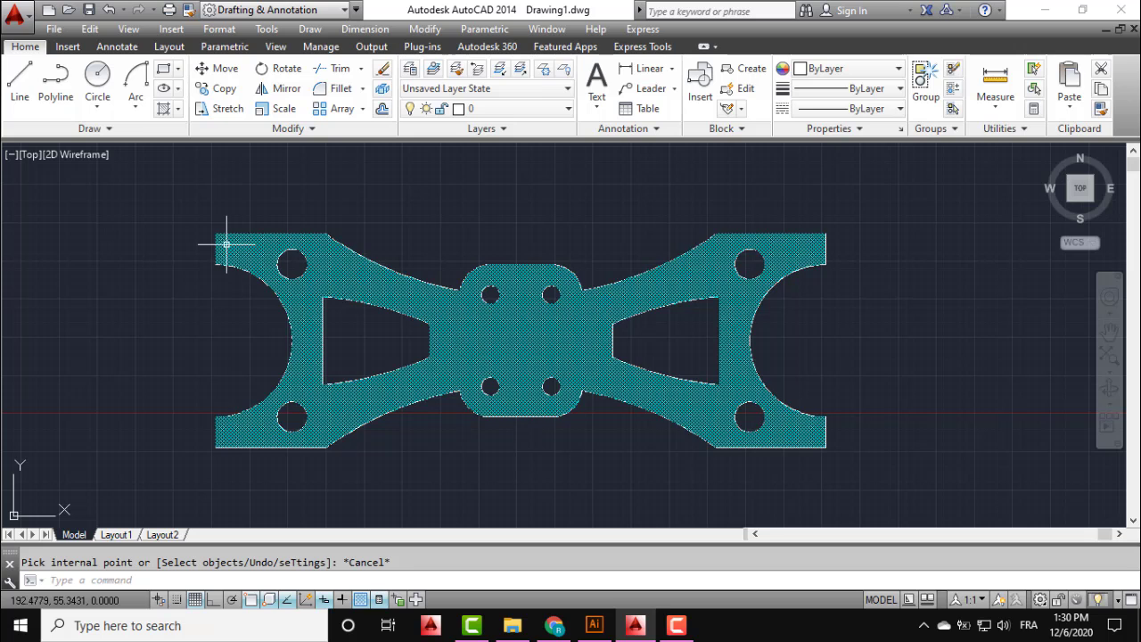
Hatch the two tapered slots either side of the plate's centre with the SOLID pattern in Green.
{"action": "type", "text": "H"}
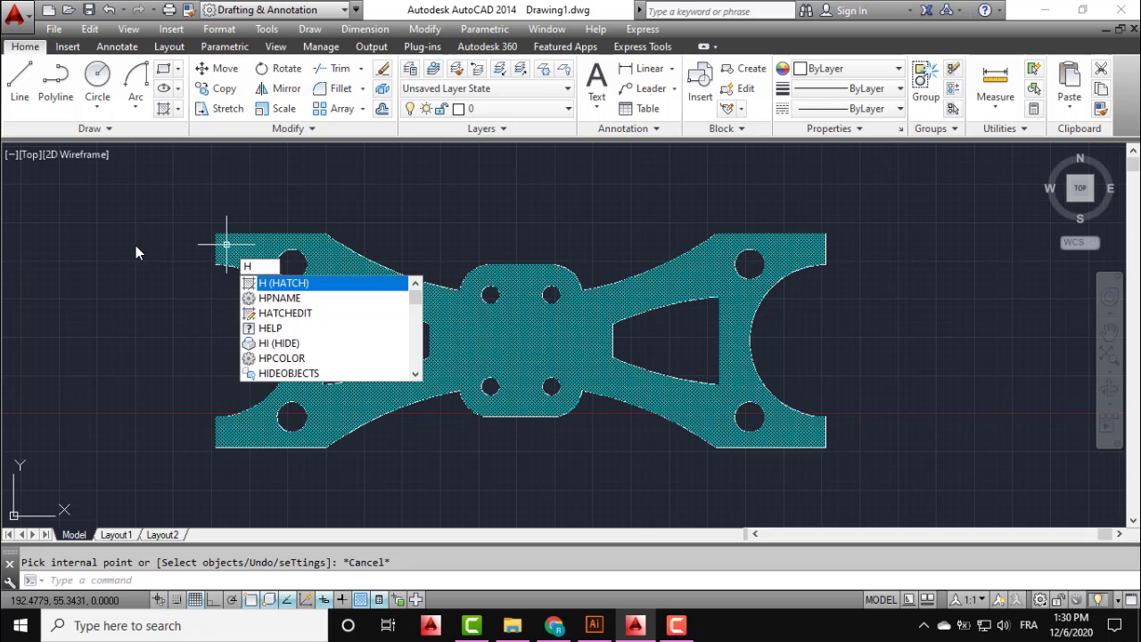
{"action": "key", "text": "Return"}
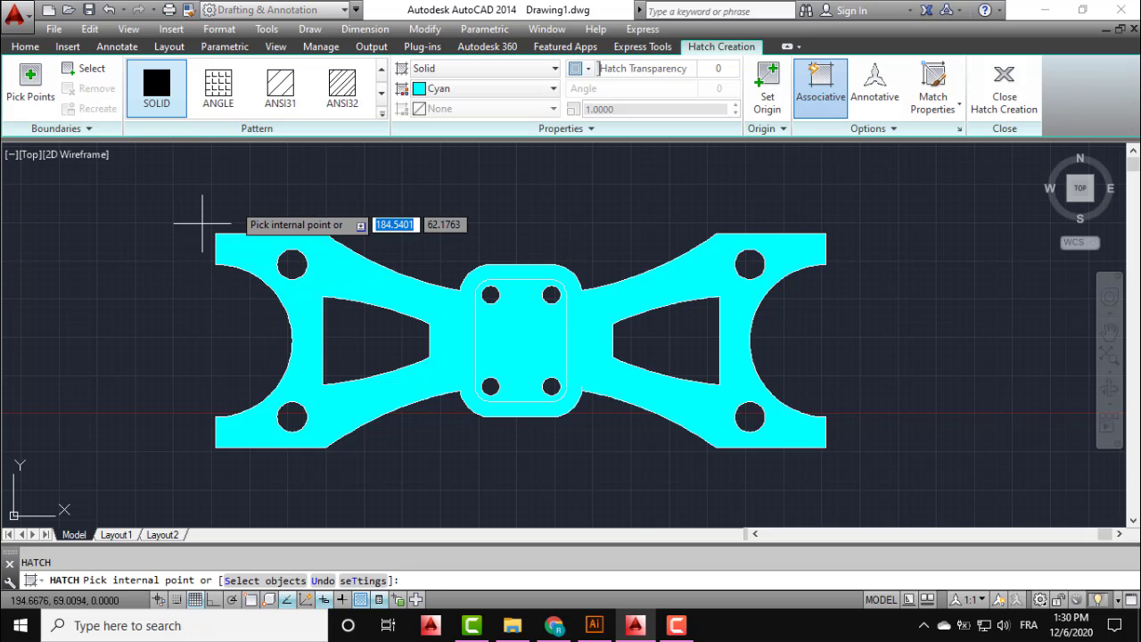
{"action": "left_click", "coordinate": [479, 88]}
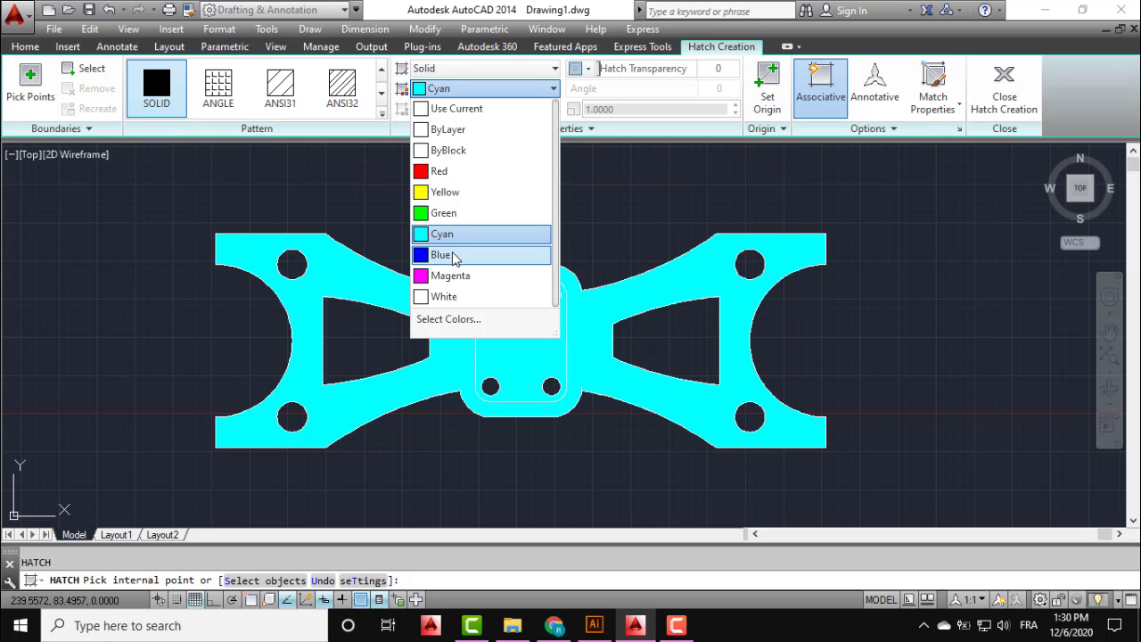
{"action": "left_click", "coordinate": [450, 221]}
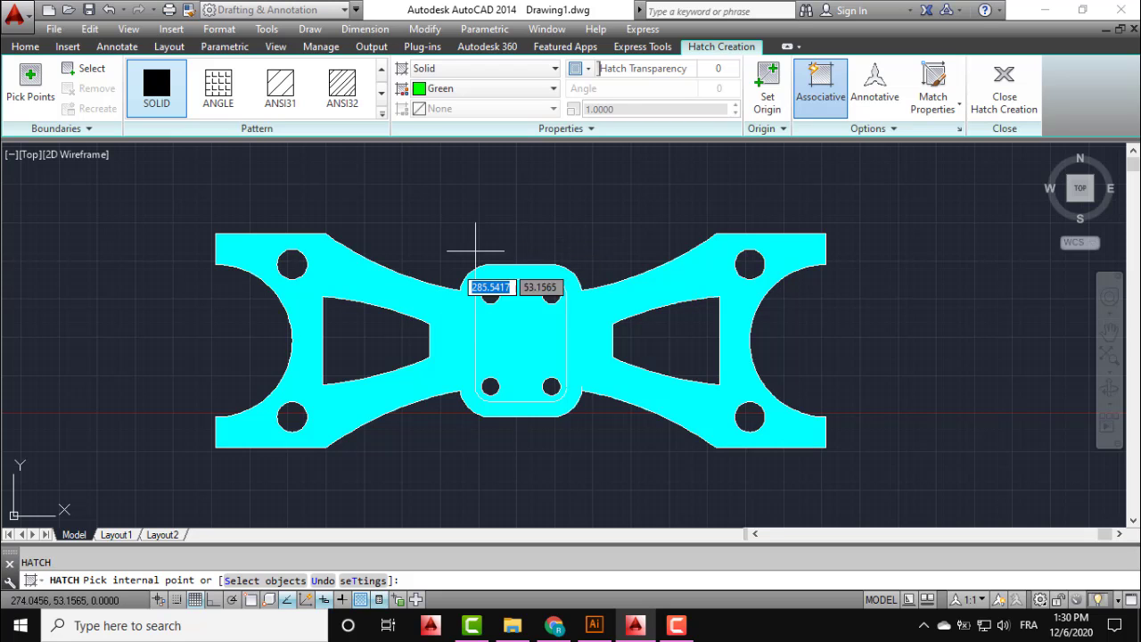
{"action": "left_click", "coordinate": [397, 330]}
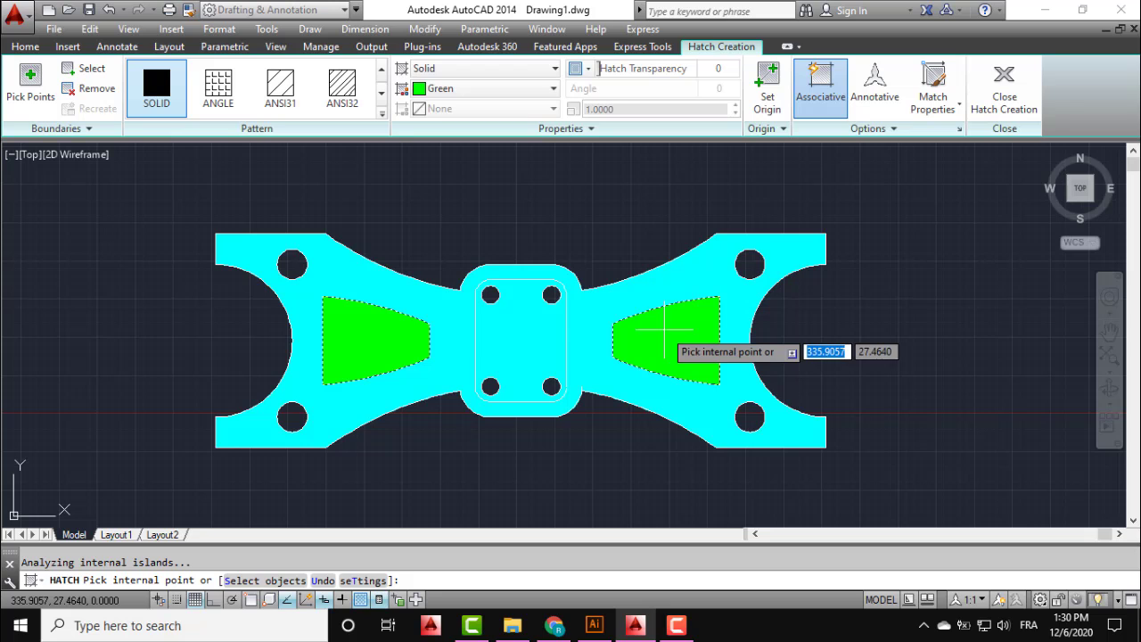
{"action": "key", "text": "Escape"}
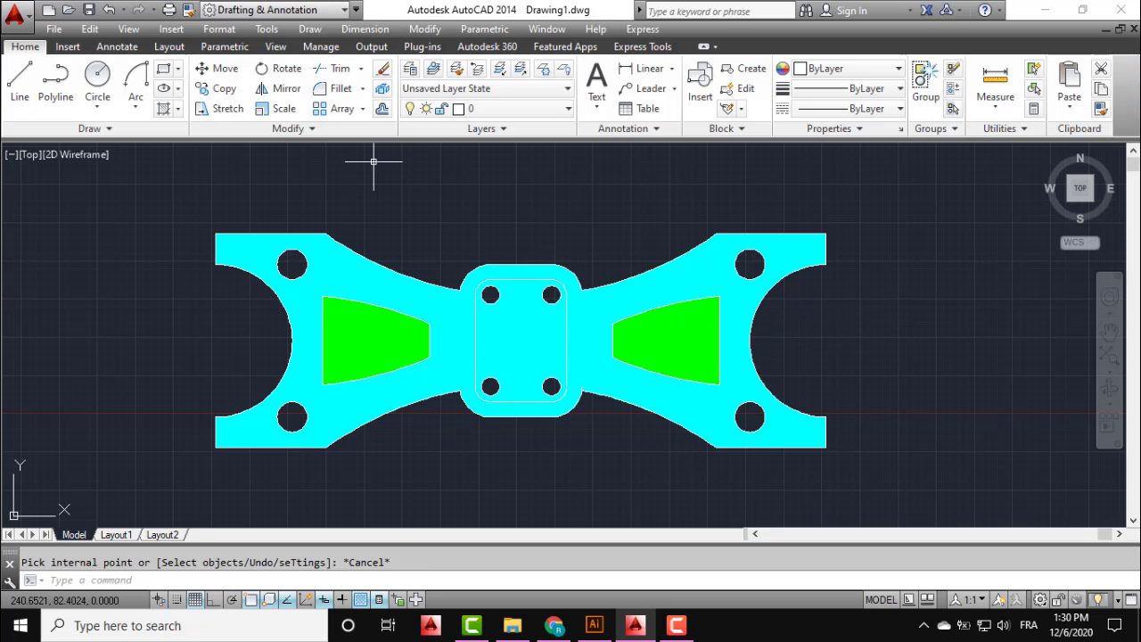
Hatch the four larger holes near the plate's ends with the SOLID pattern in Red.
{"action": "type", "text": "h"}
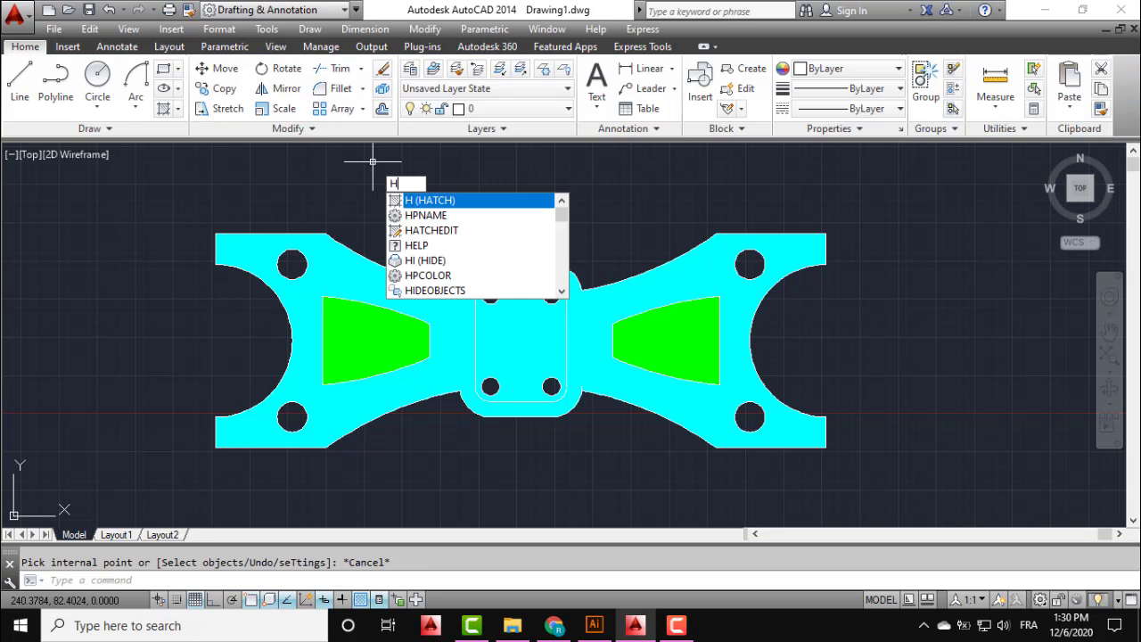
{"action": "key", "text": "Return"}
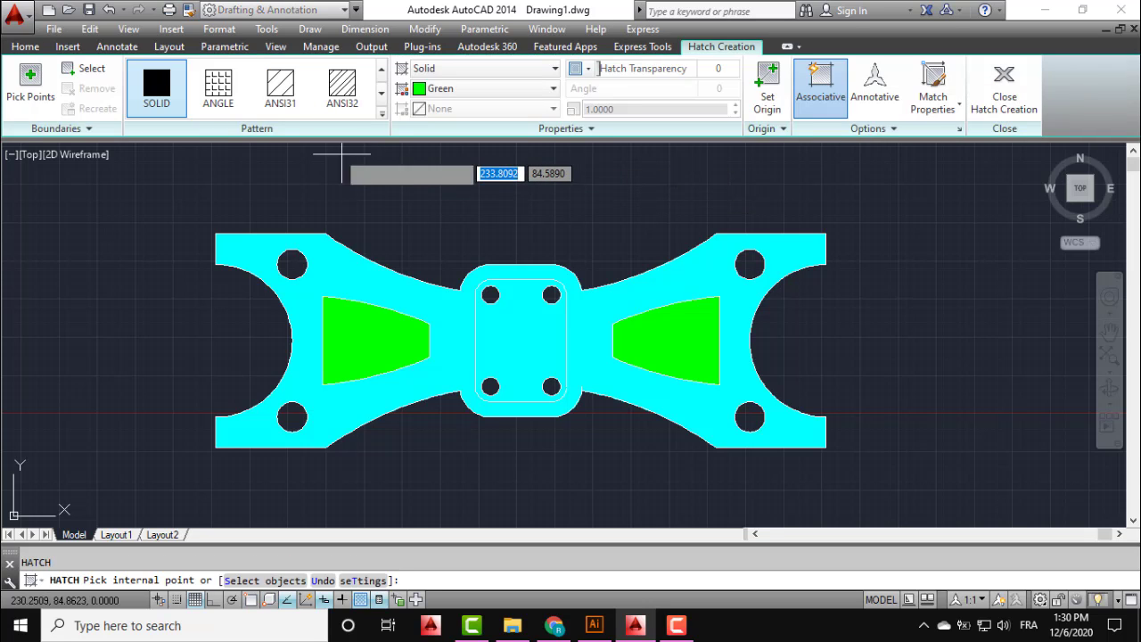
{"action": "left_click", "coordinate": [441, 92]}
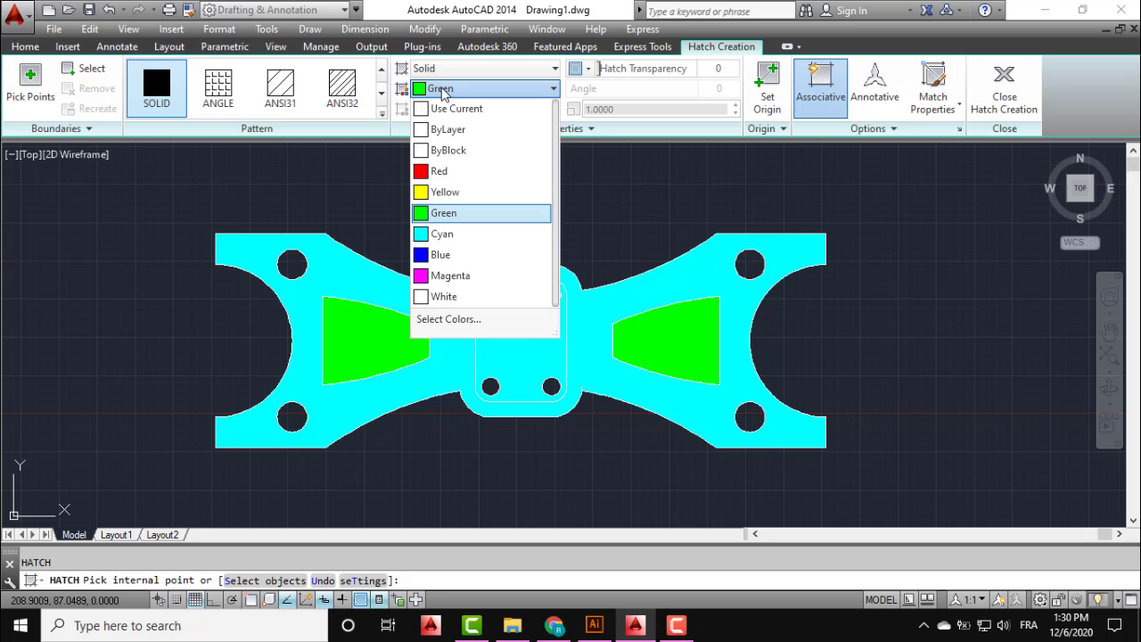
{"action": "left_click", "coordinate": [441, 171]}
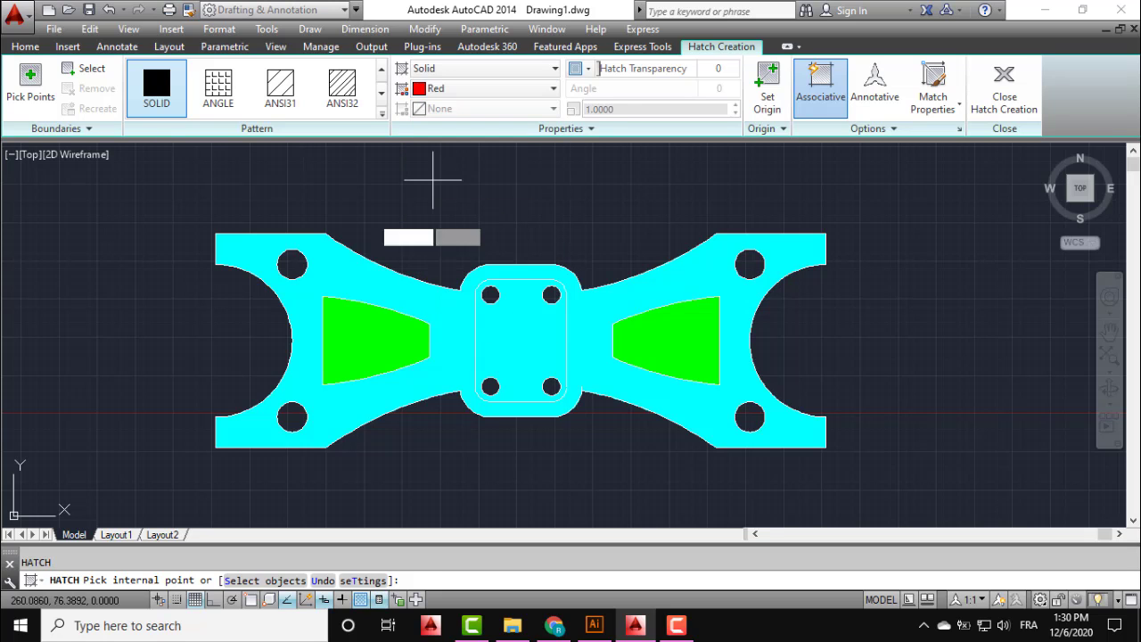
{"action": "left_click", "coordinate": [291, 264]}
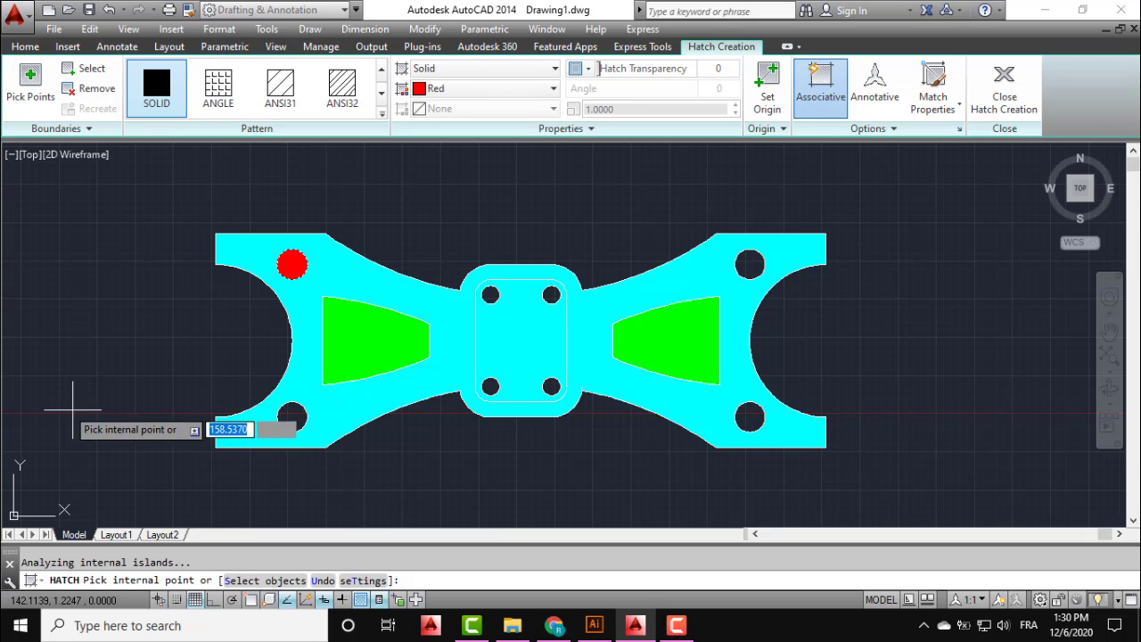
{"action": "left_click", "coordinate": [292, 415]}
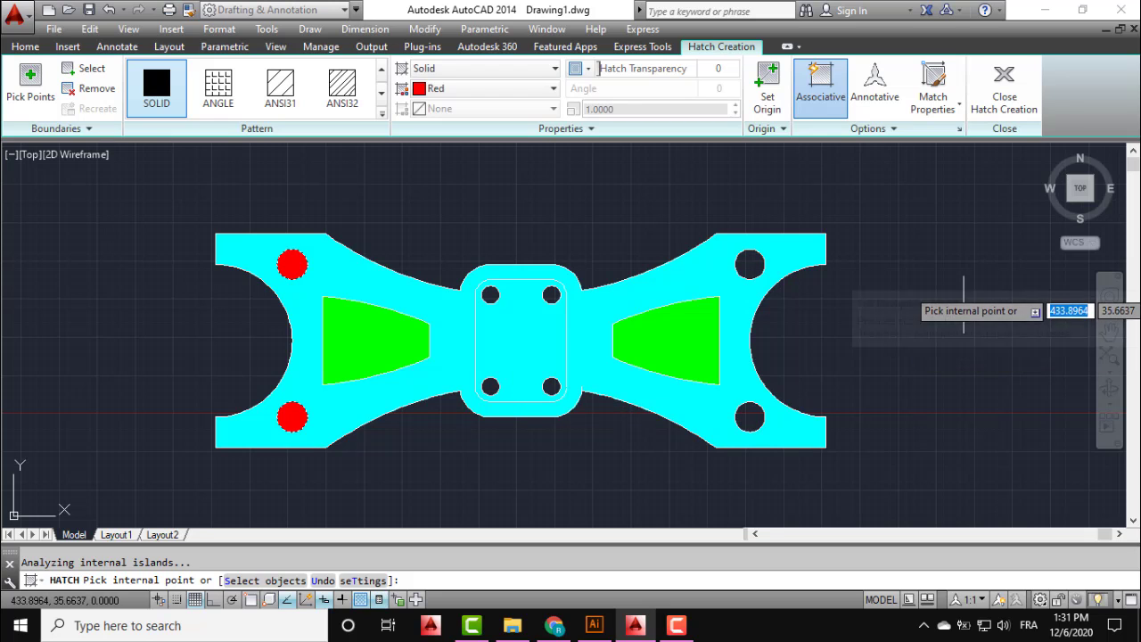
{"action": "left_click", "coordinate": [749, 264]}
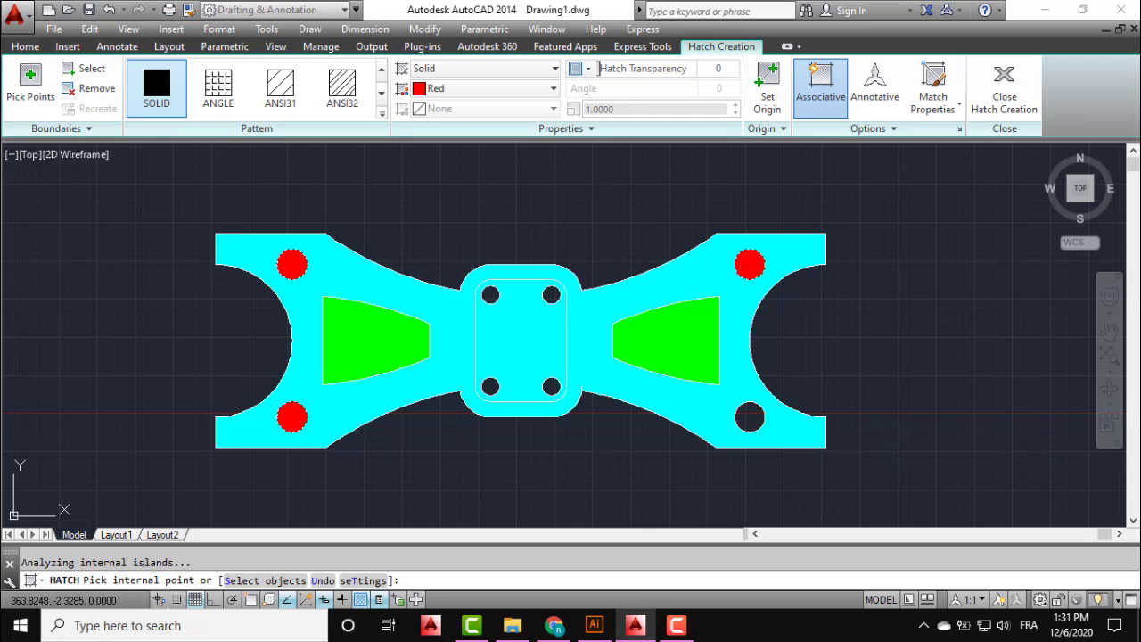
{"action": "left_click", "coordinate": [749, 415]}
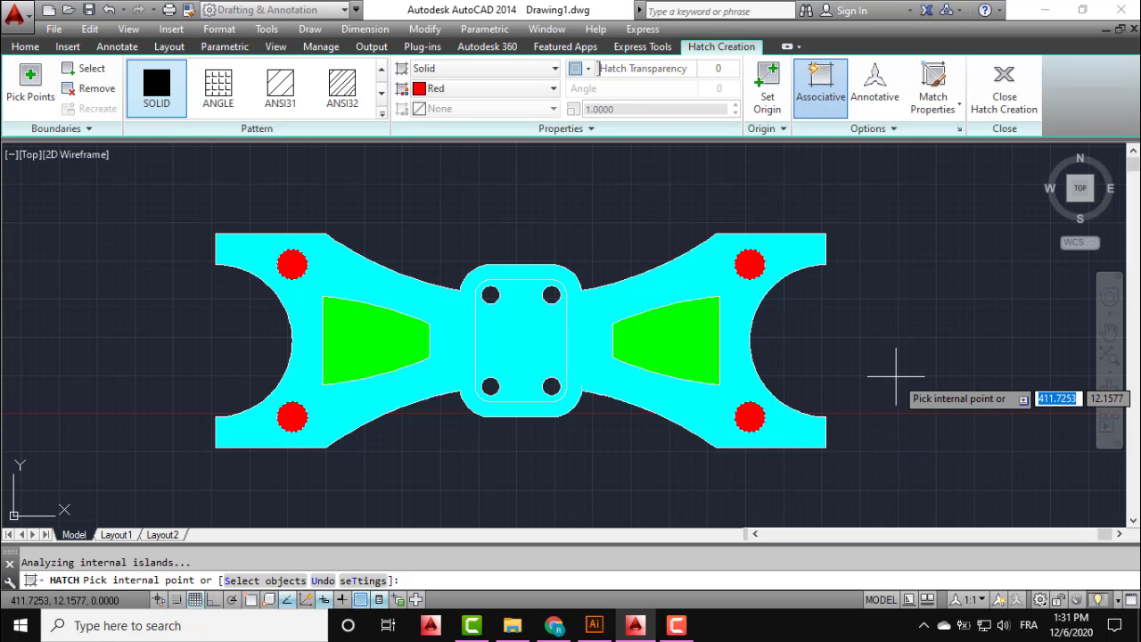
Add the four small holes in the plate's rounded centre to the Red solid hatch and finish the command.
{"action": "left_click", "coordinate": [550, 294]}
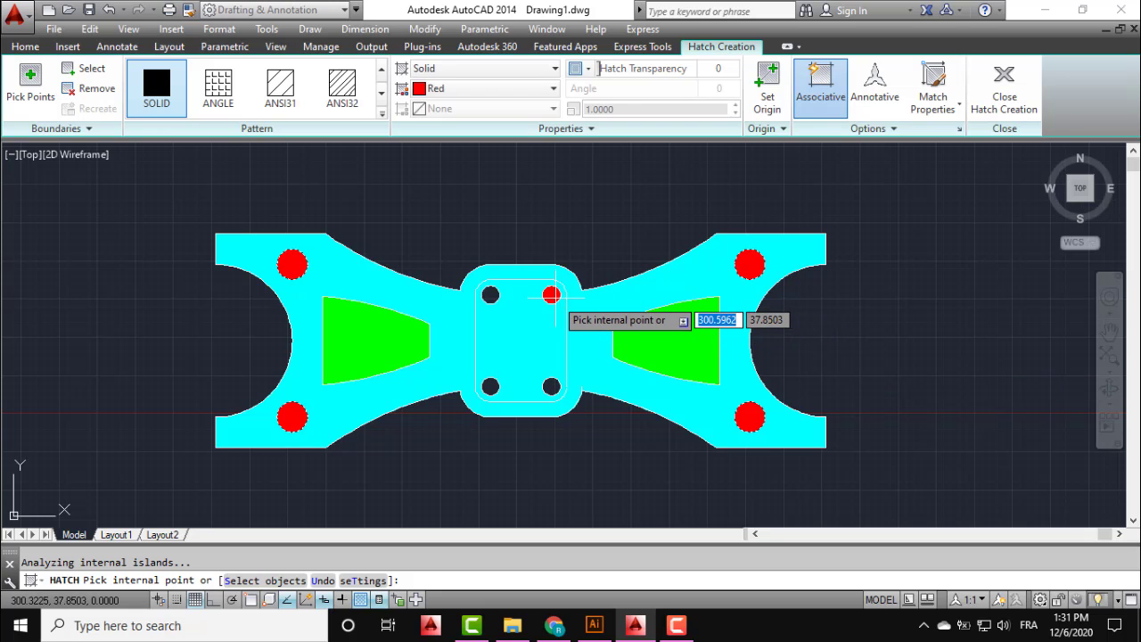
{"action": "left_click", "coordinate": [490, 294]}
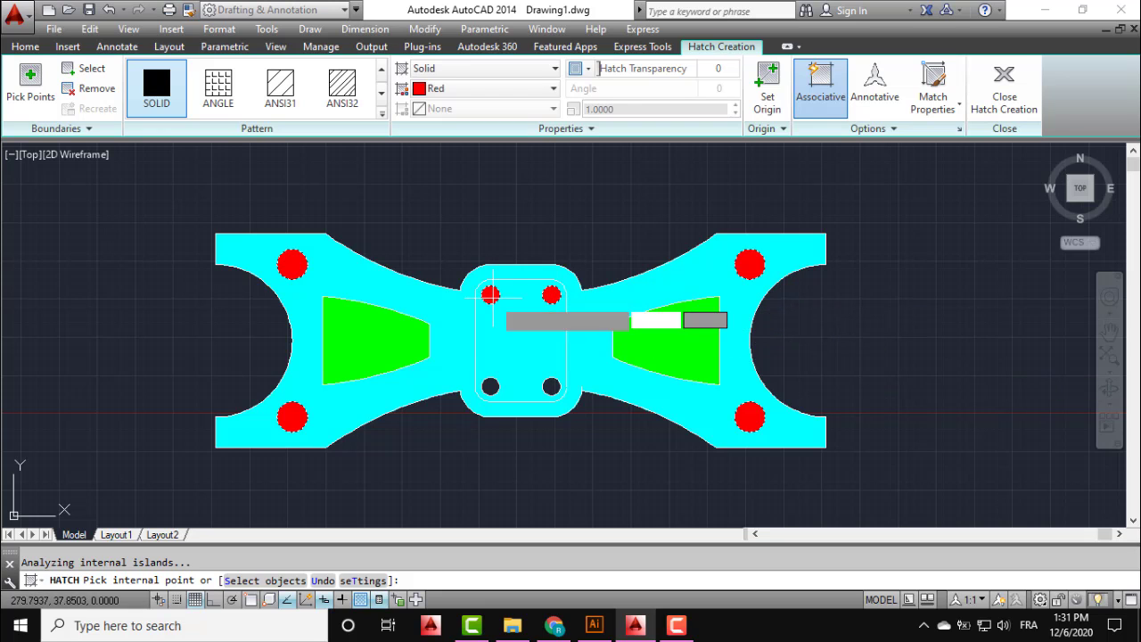
{"action": "left_click", "coordinate": [491, 386]}
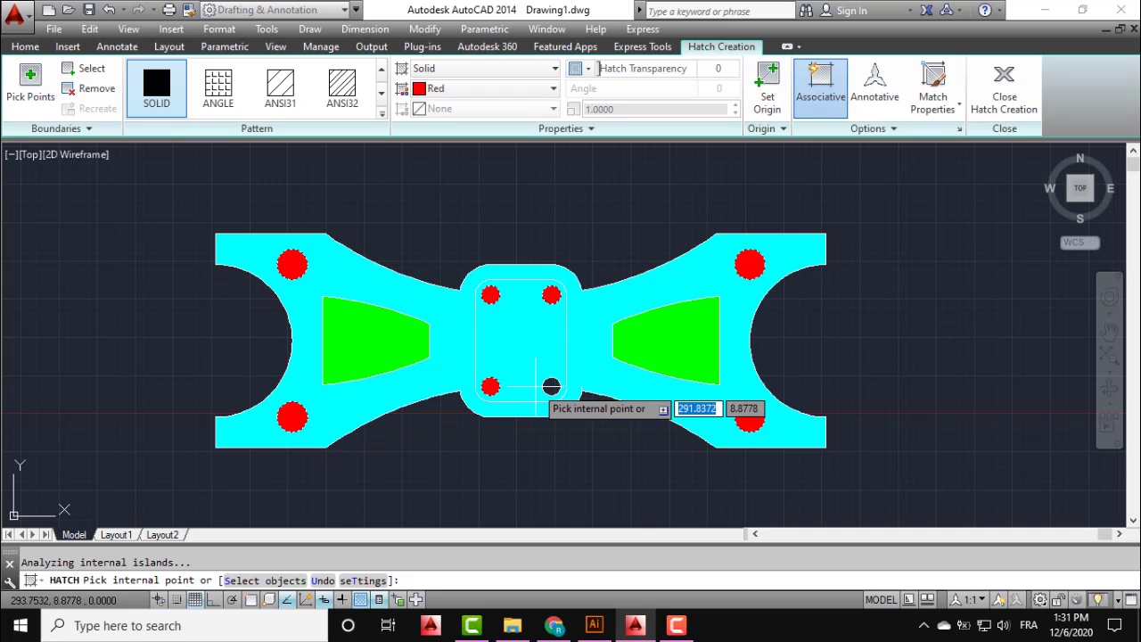
{"action": "left_click", "coordinate": [551, 386]}
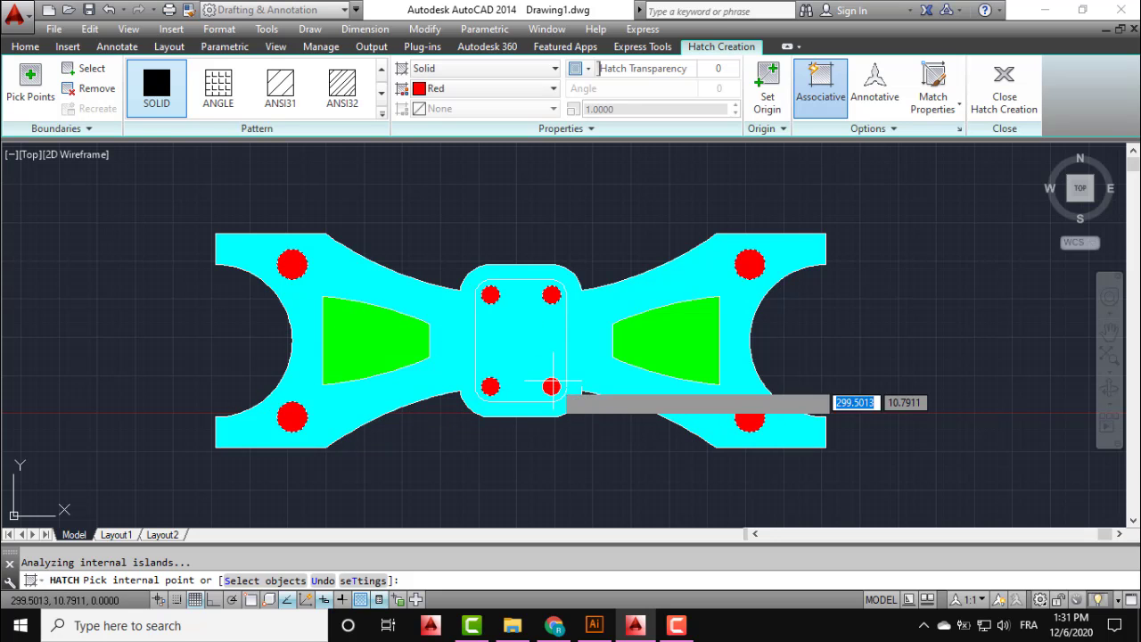
{"action": "key", "text": "Escape"}
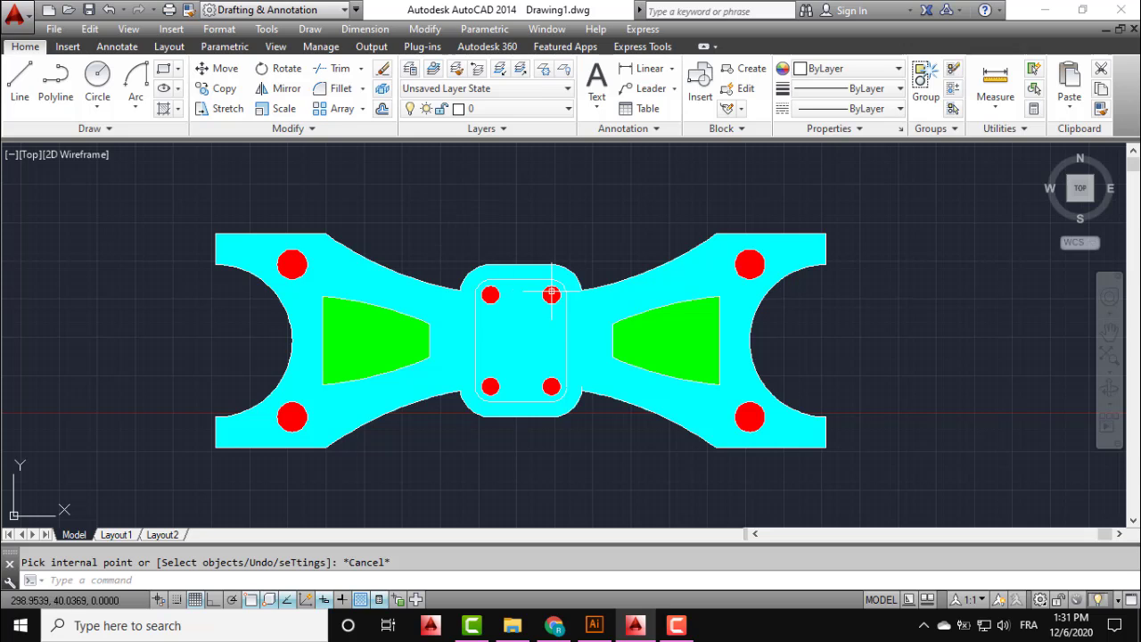
Try to hatch the plate's rounded centre with the SOLID pattern in Green, and undo that hatch.
{"action": "type", "text": "H"}
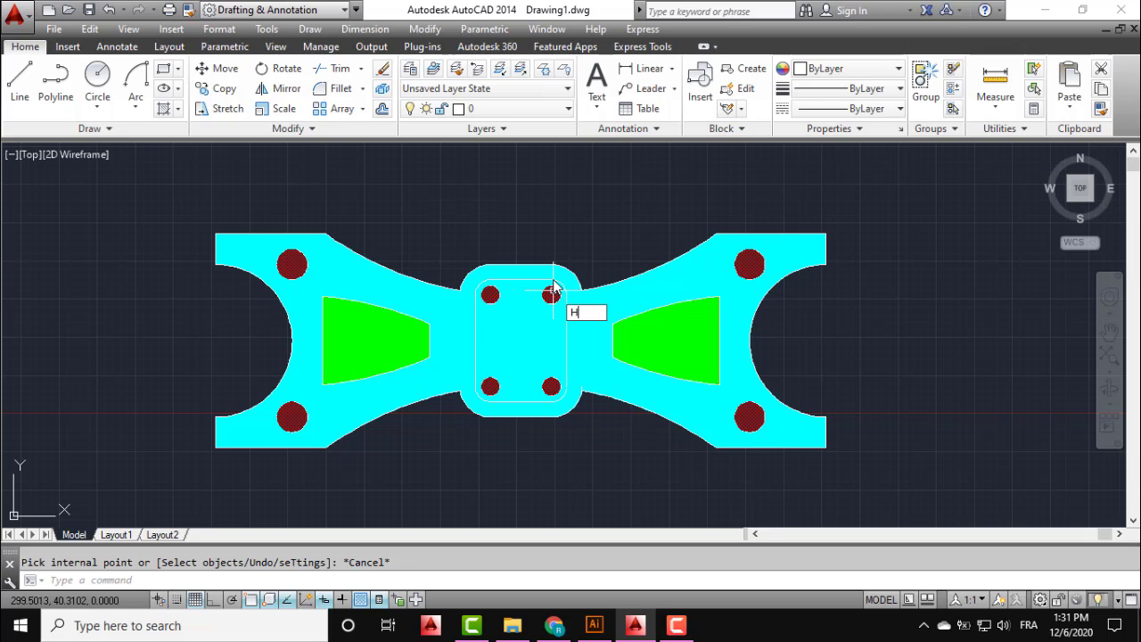
{"action": "key", "text": "Return"}
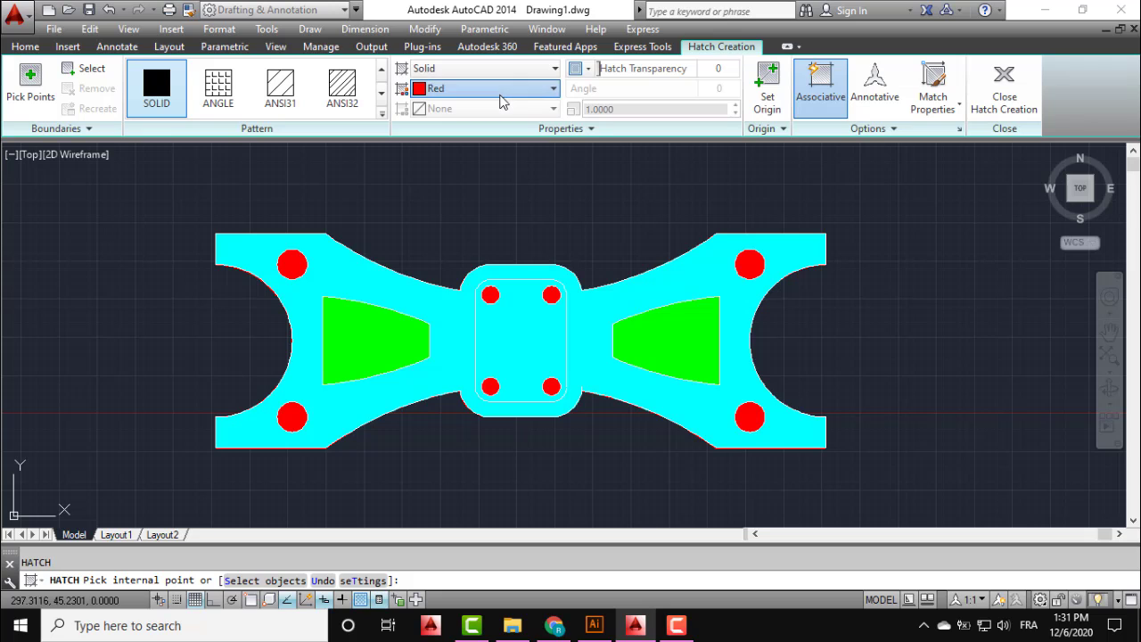
{"action": "left_click", "coordinate": [501, 92]}
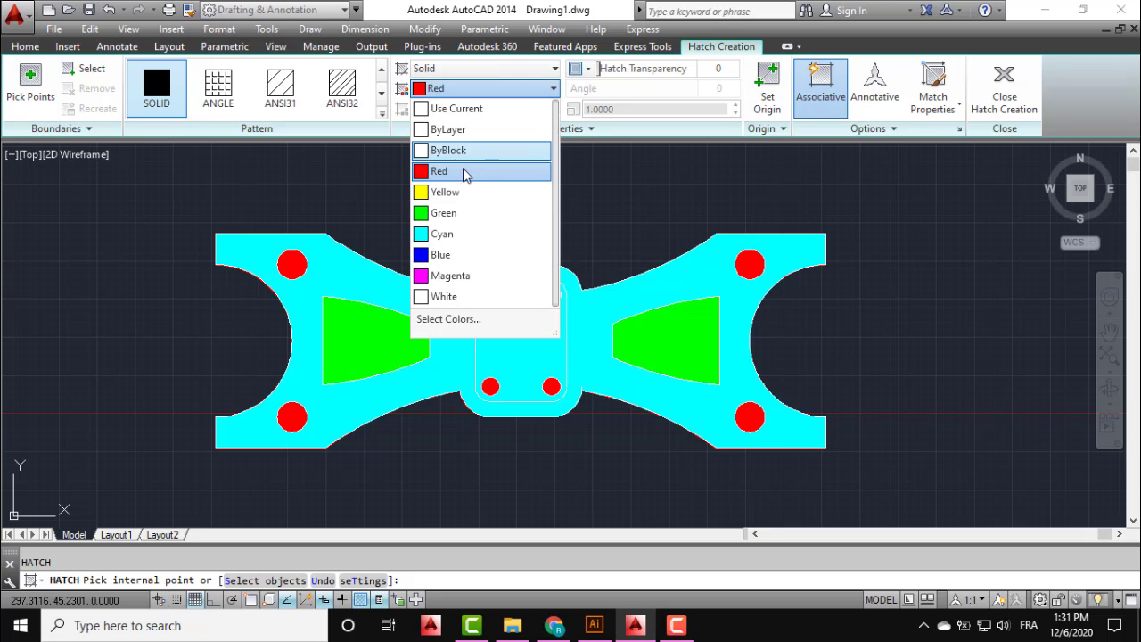
{"action": "left_click", "coordinate": [458, 216]}
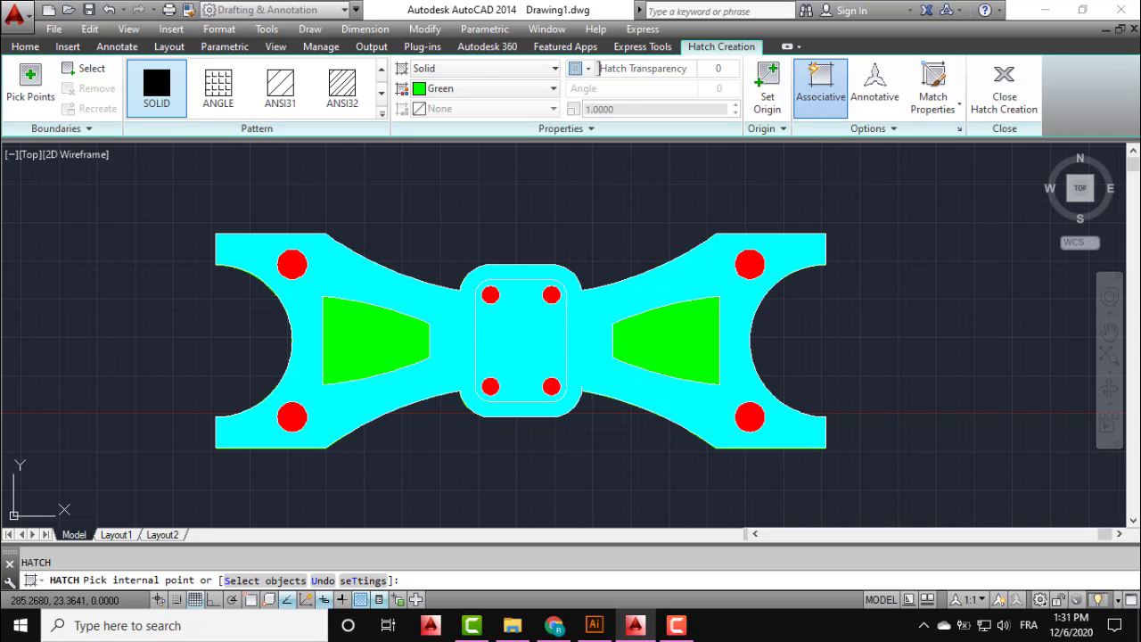
{"action": "left_click", "coordinate": [509, 343]}
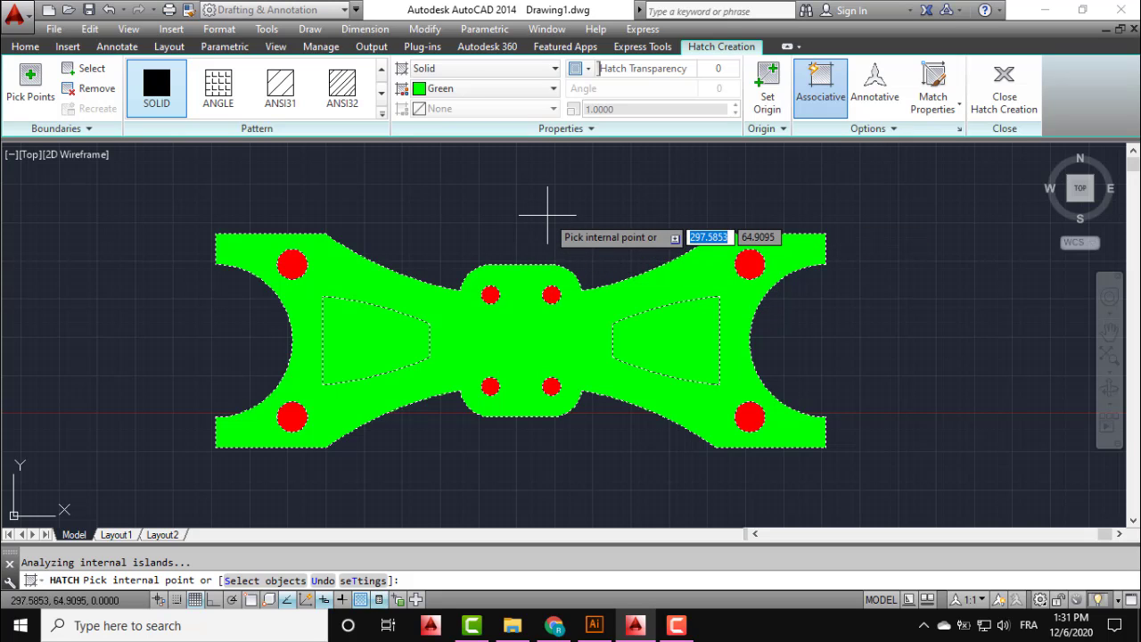
{"action": "key", "text": "Escape"}
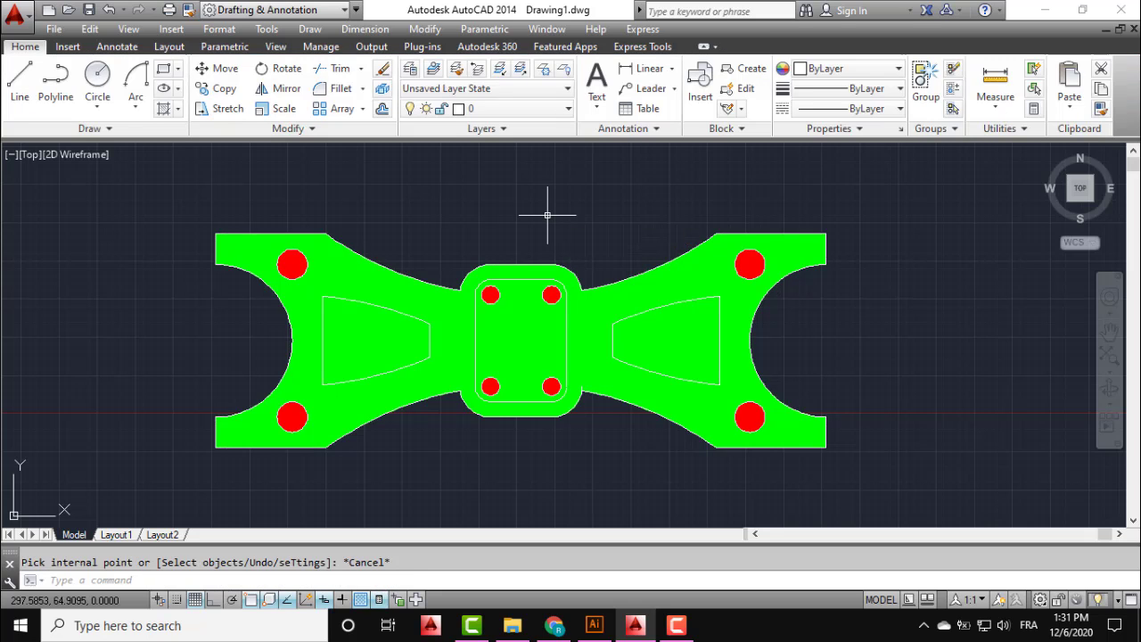
{"action": "key", "text": "ctrl+z"}
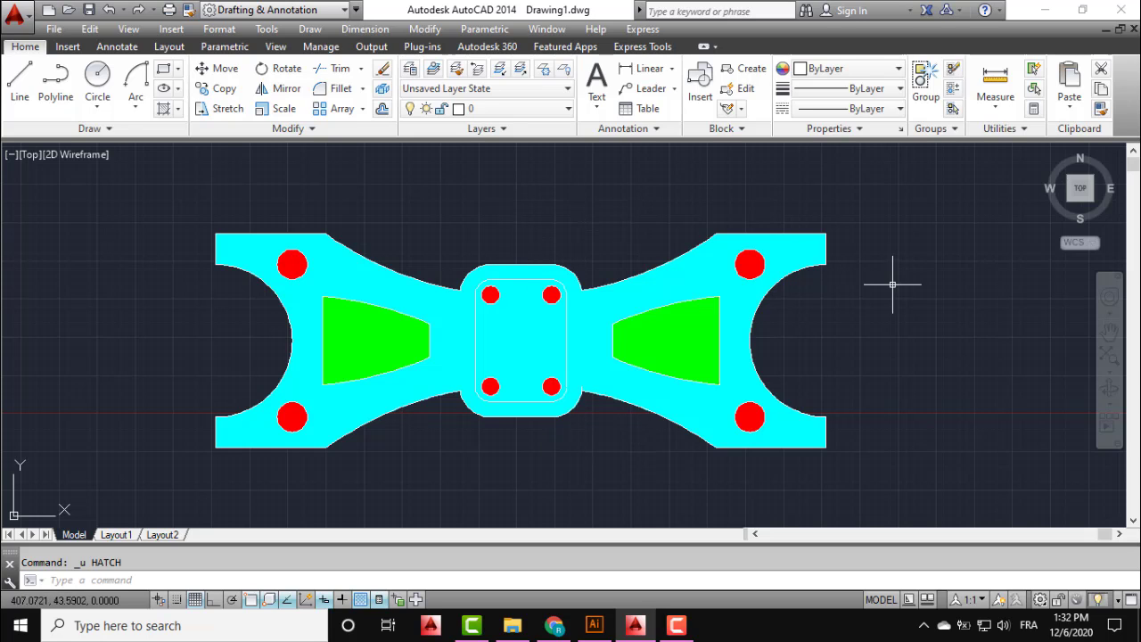
{"action": "left_click", "coordinate": [691, 631]}
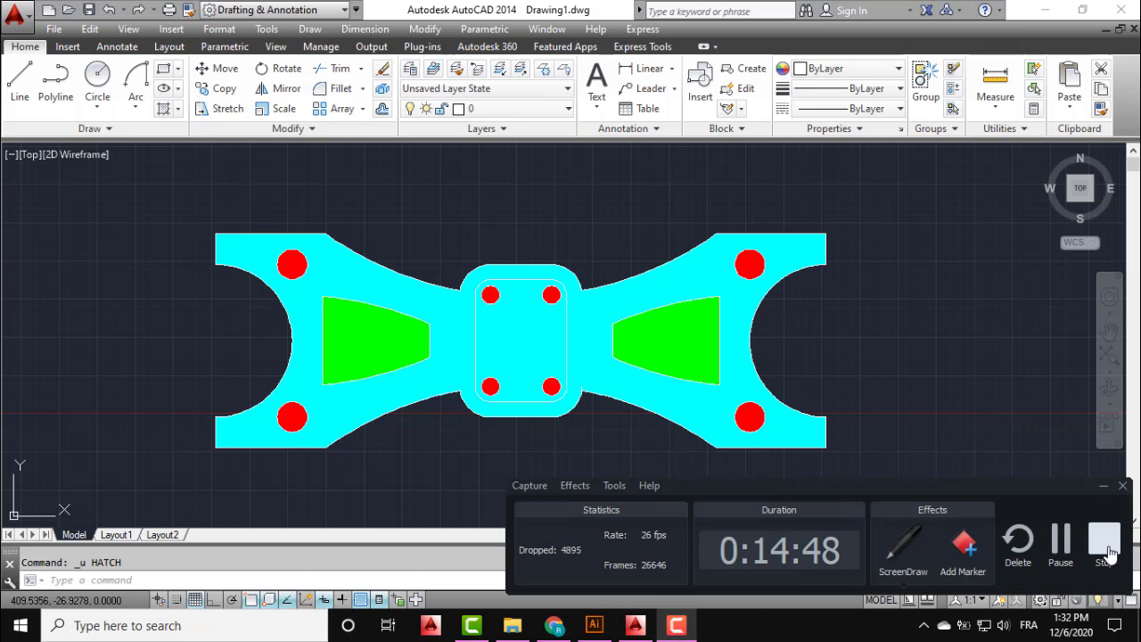
{"action": "left_click", "coordinate": [1104, 542]}
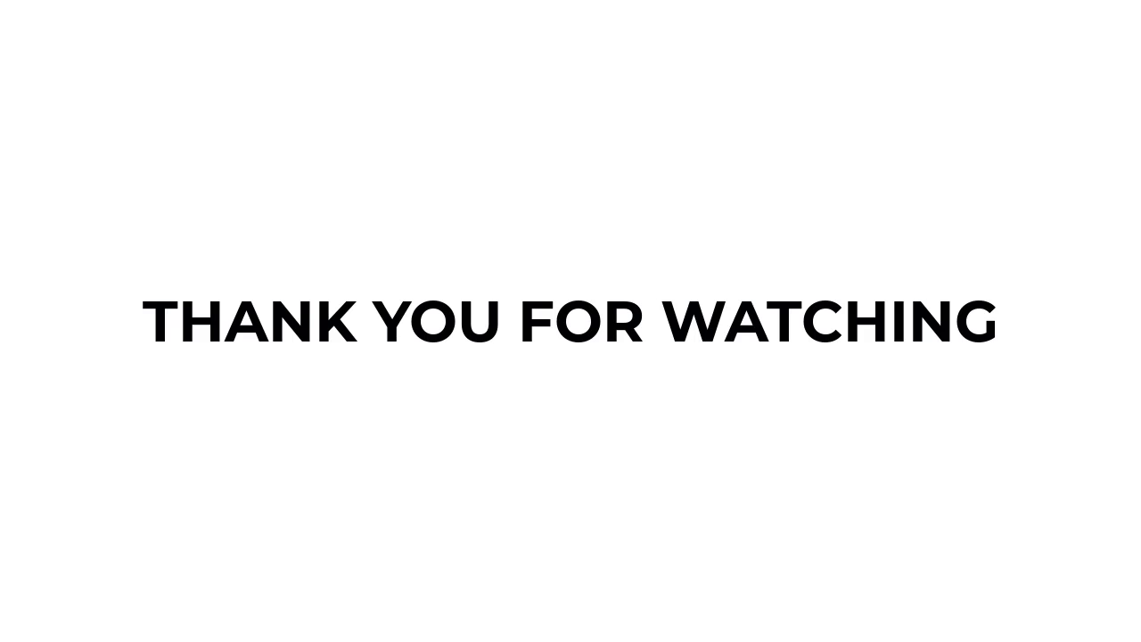